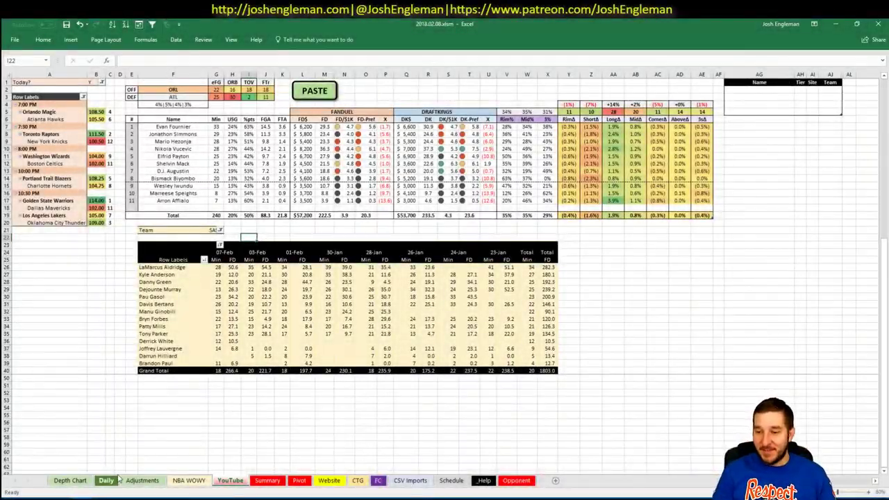
# - Leave the workbook's Orlando Magic selection and load FanDuel's NBA entry history in Chrome
pyautogui.click(46, 110)
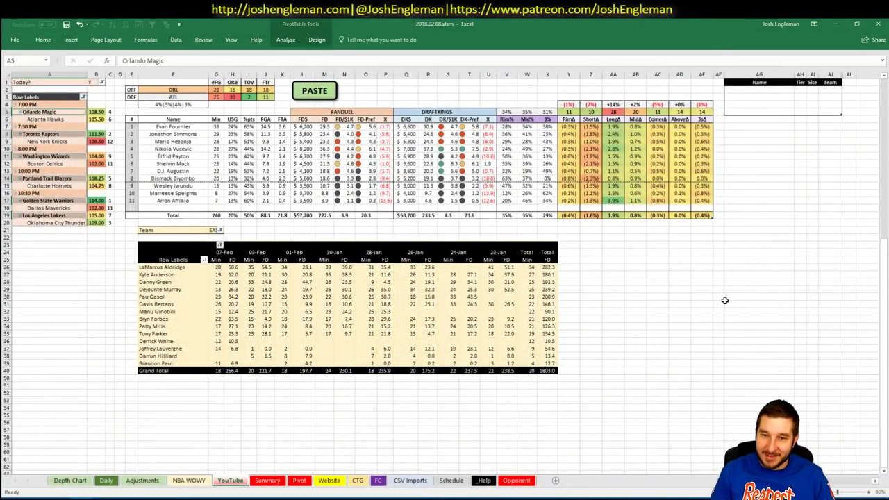
pyautogui.click(587, 266)
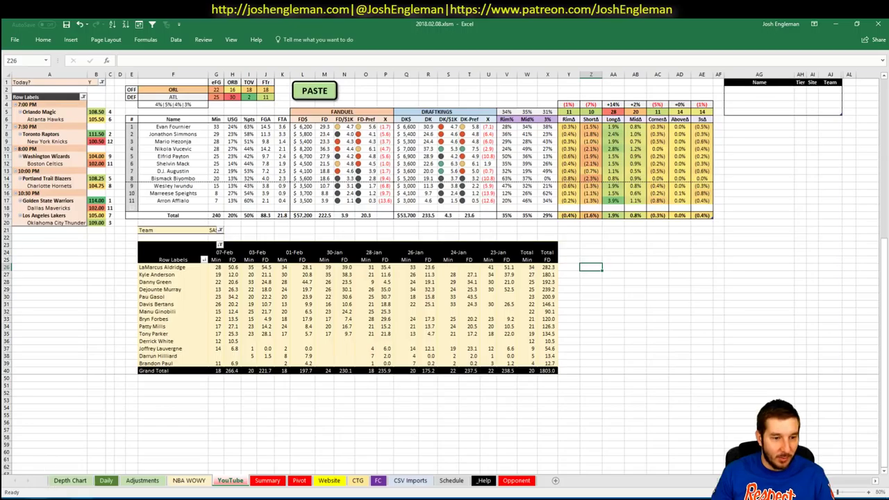
pyautogui.click(51, 498)
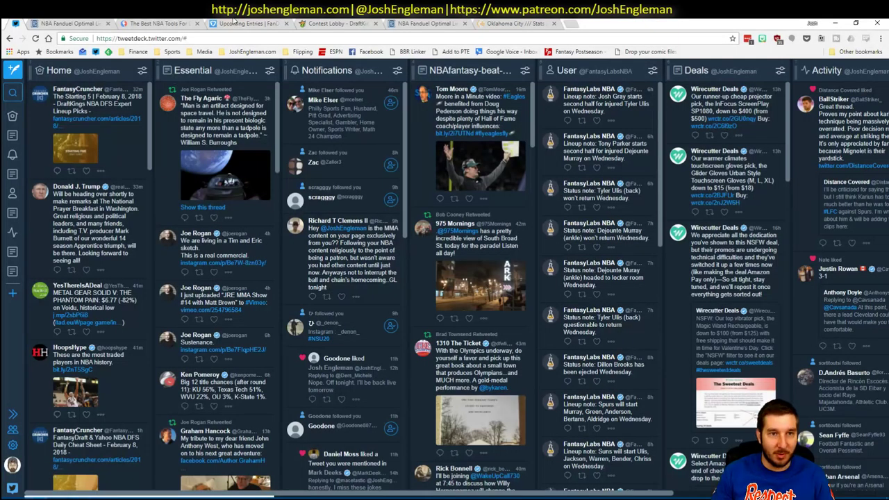
pyautogui.click(236, 23)
pyautogui.click(278, 72)
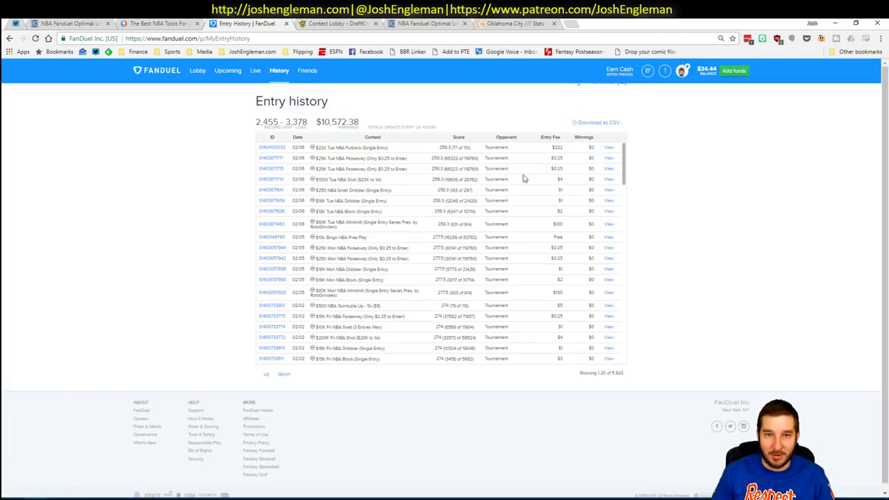
# - Open live scoring for the $70K Wed NBA Windmill contest and scroll through it
pyautogui.click(256, 72)
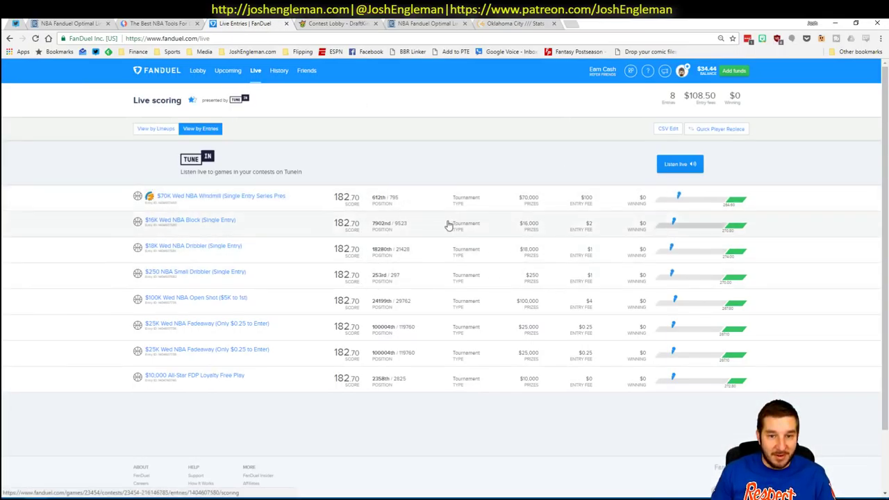
pyautogui.click(486, 197)
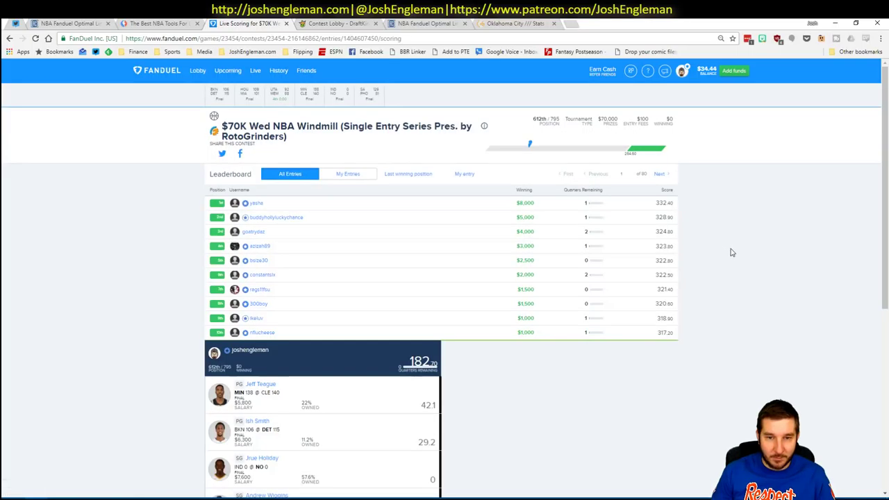
pyautogui.scroll(-3, 731, 252)
pyautogui.scroll(-1, 735, 252)
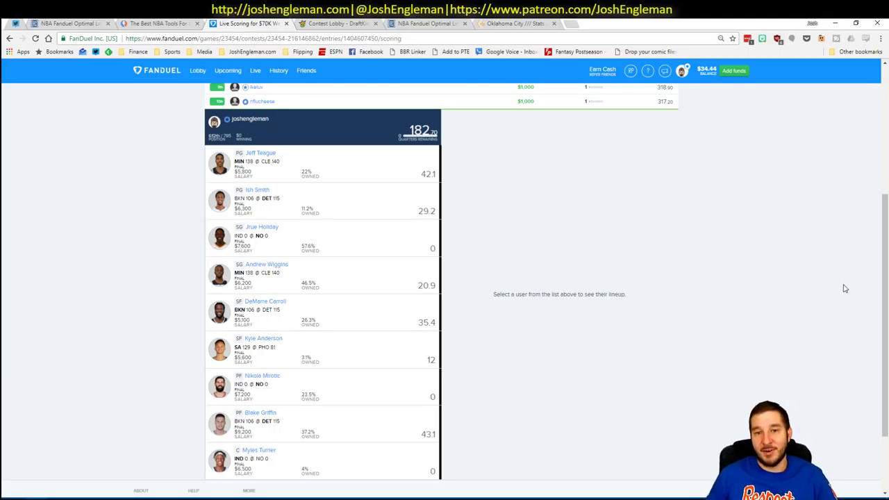
pyautogui.scroll(-1, 887, 295)
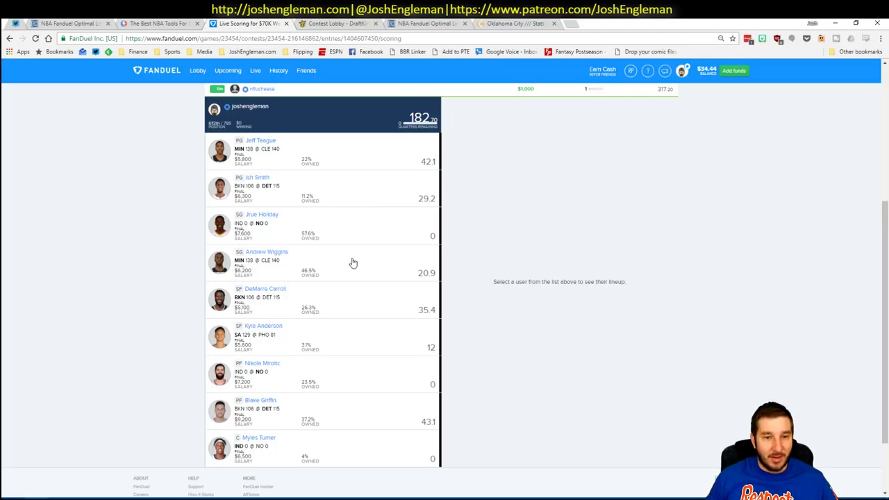
# - Check Andrew Wiggins's and Kyle Anderson's score breakdowns in the 182.70-point lineup
pyautogui.click(389, 266)
pyautogui.click(391, 267)
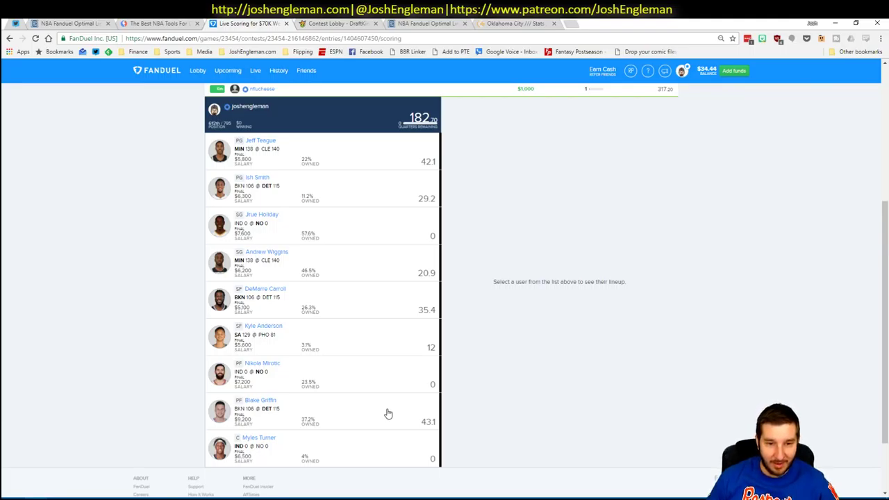
pyautogui.click(348, 338)
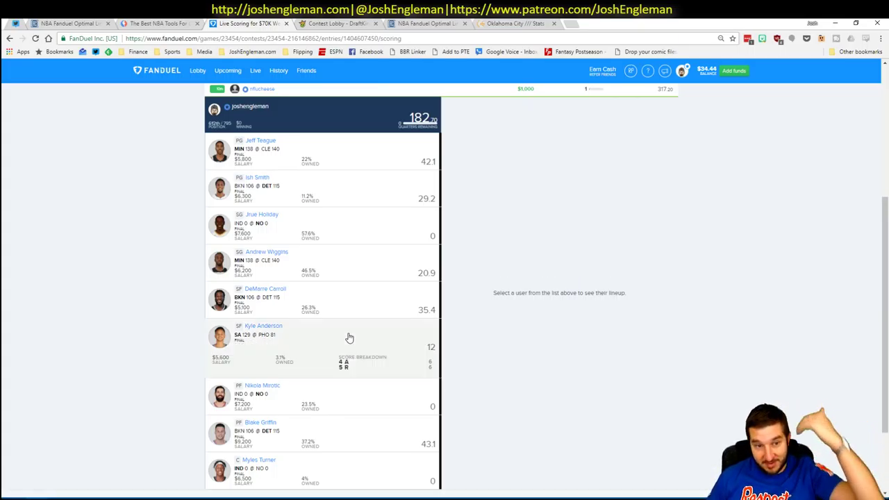
pyautogui.click(349, 338)
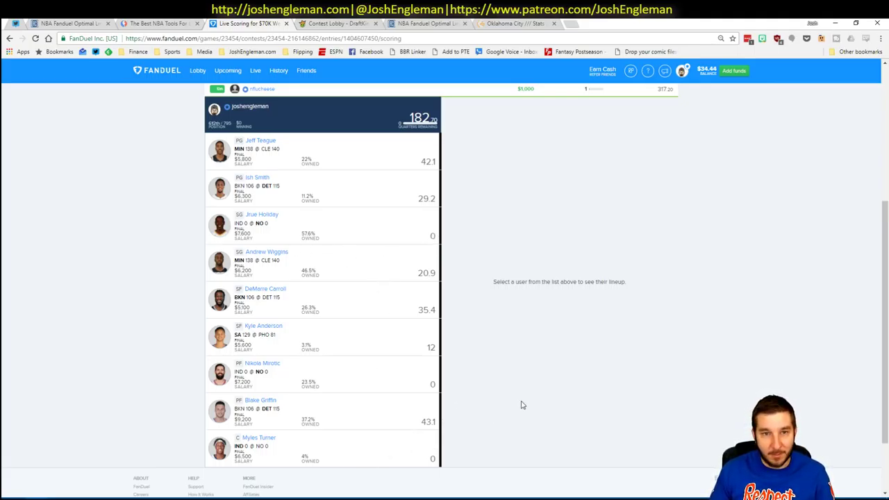
pyautogui.scroll(3, 522, 405)
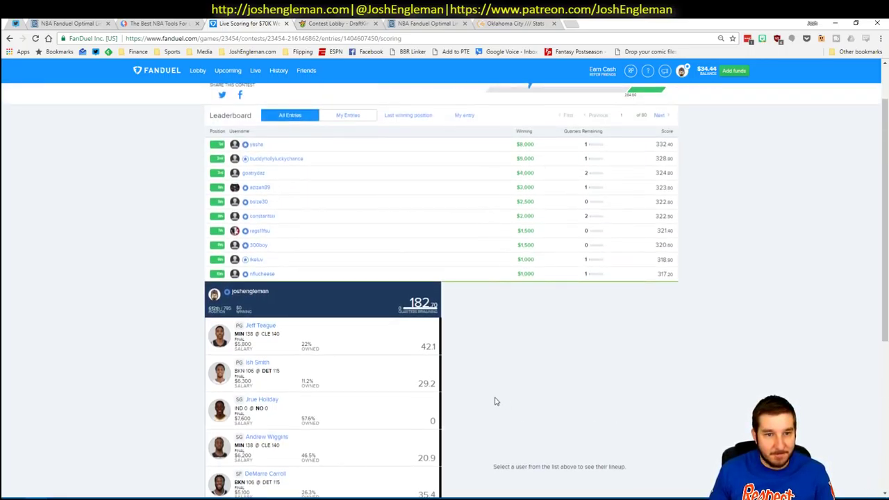
pyautogui.scroll(-4, 496, 402)
pyautogui.scroll(2, 496, 401)
pyautogui.scroll(-1, 496, 402)
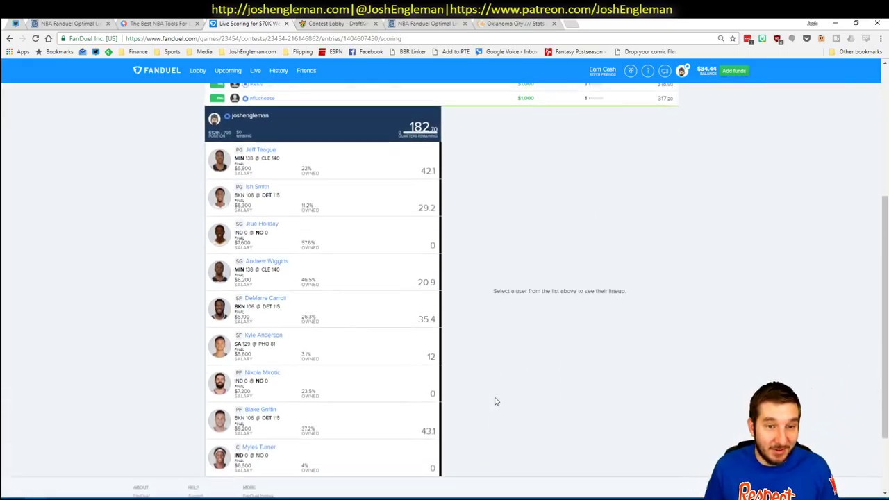
pyautogui.scroll(3, 500, 389)
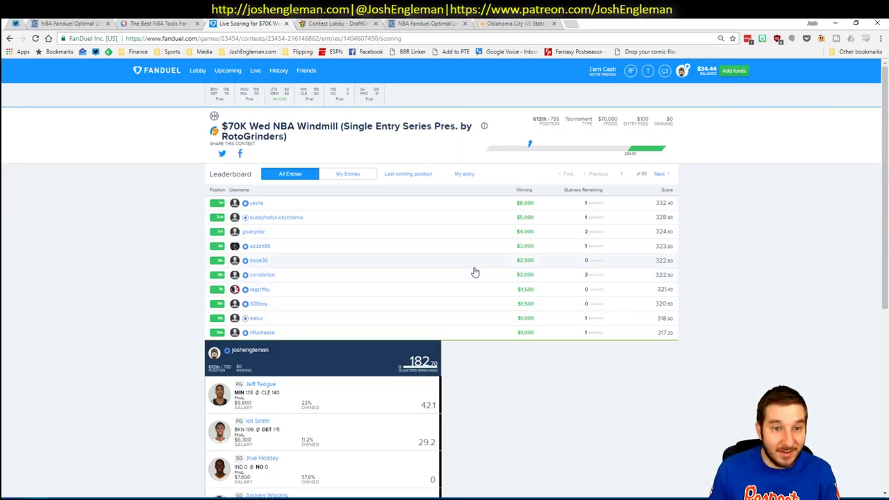
# - Compare the first-place 332.40-point lineup with the own 182.70 lineup, then return to Excel
pyautogui.click(433, 207)
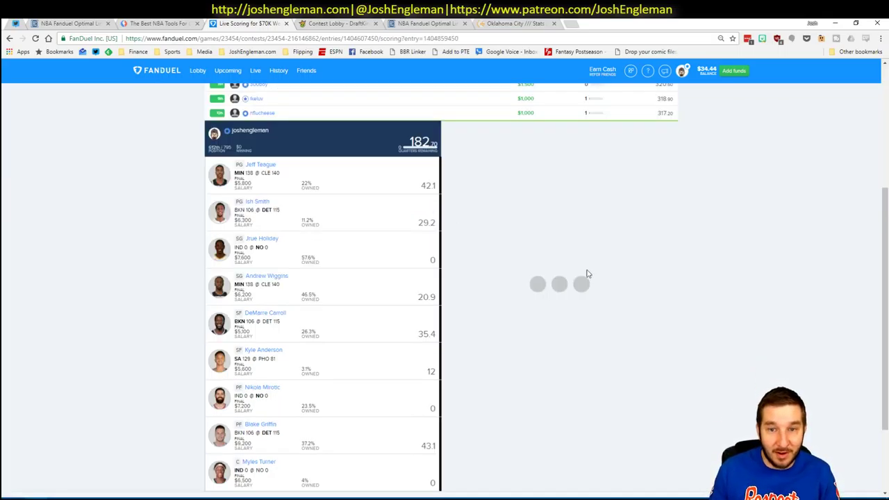
pyautogui.scroll(-1, 784, 321)
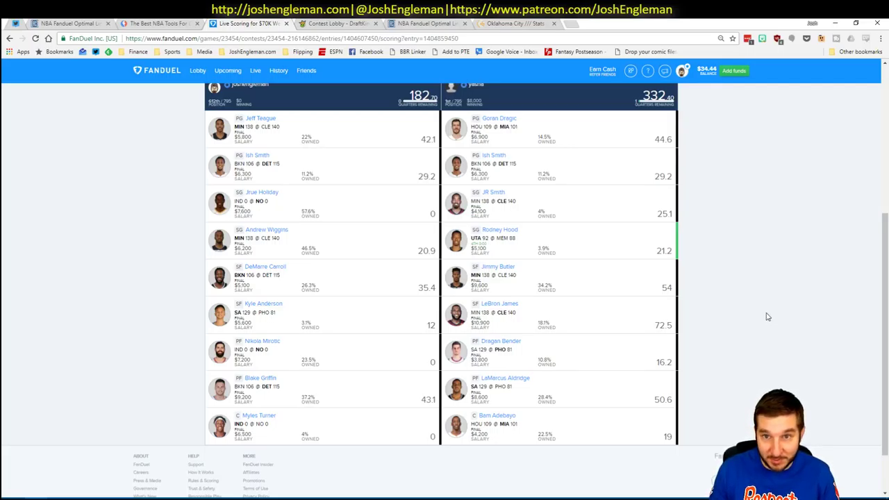
pyautogui.scroll(2, 767, 316)
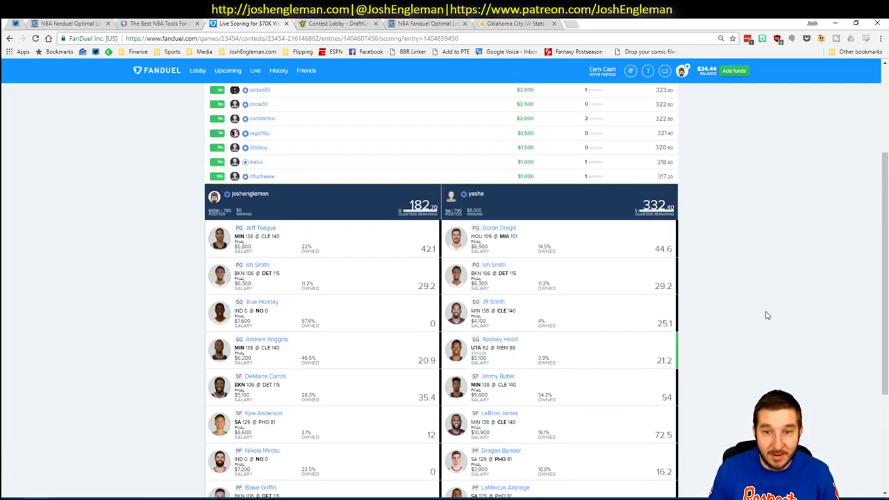
pyautogui.scroll(2, 767, 316)
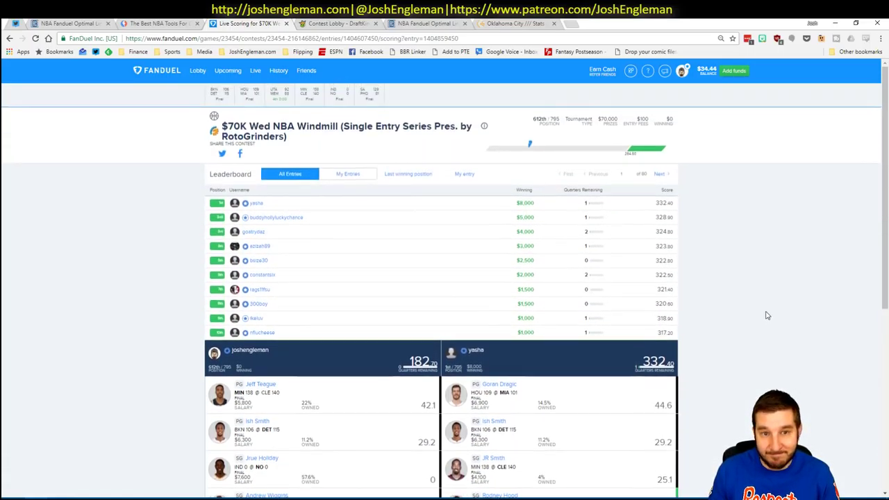
pyautogui.scroll(-3, 767, 316)
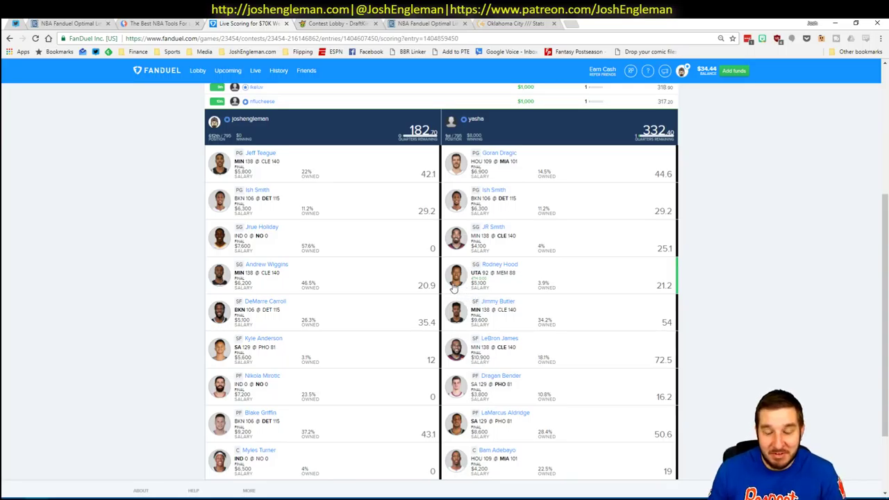
pyautogui.scroll(-1, 127, 278)
pyautogui.scroll(1, 132, 275)
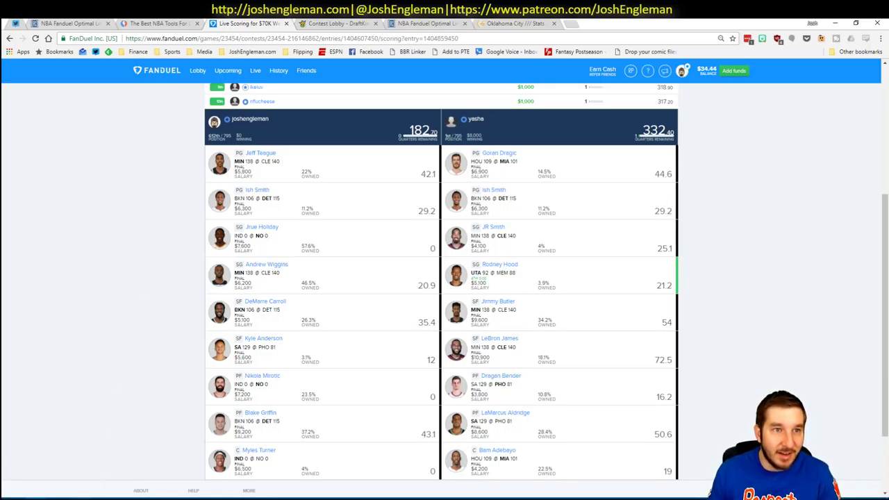
pyautogui.moveTo(80, 498)
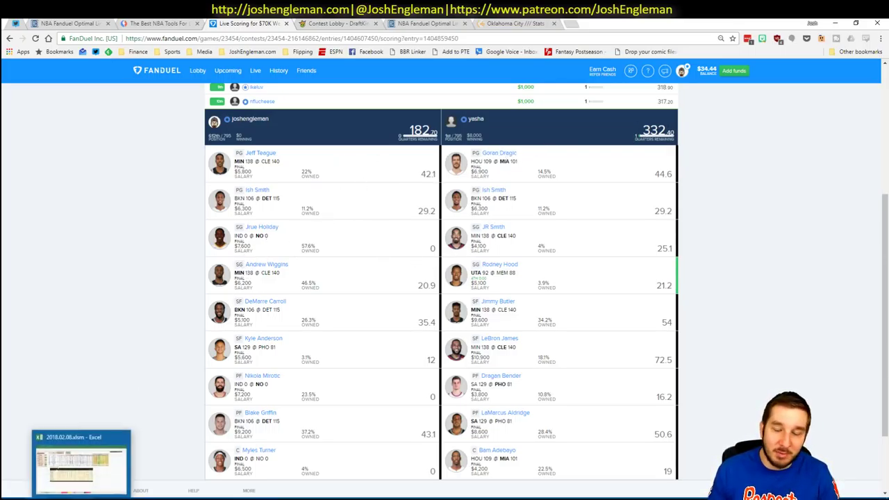
pyautogui.click(78, 466)
pyautogui.click(618, 311)
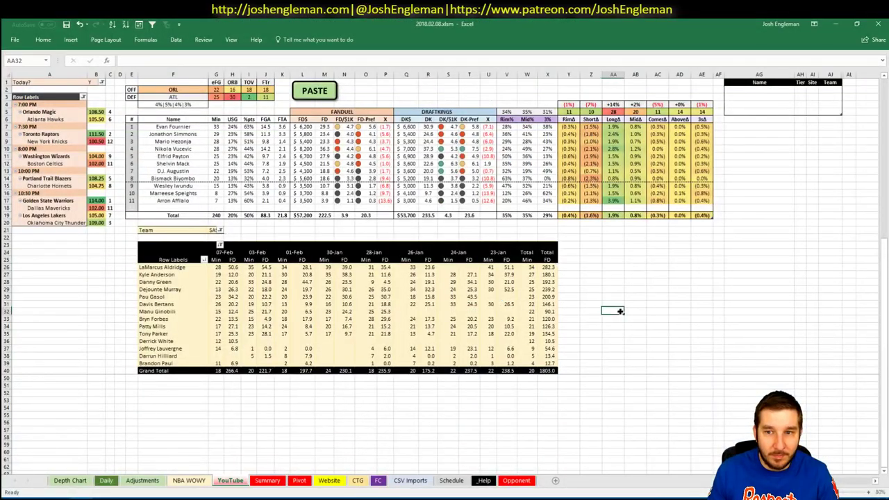
pyautogui.click(129, 228)
pyautogui.click(751, 186)
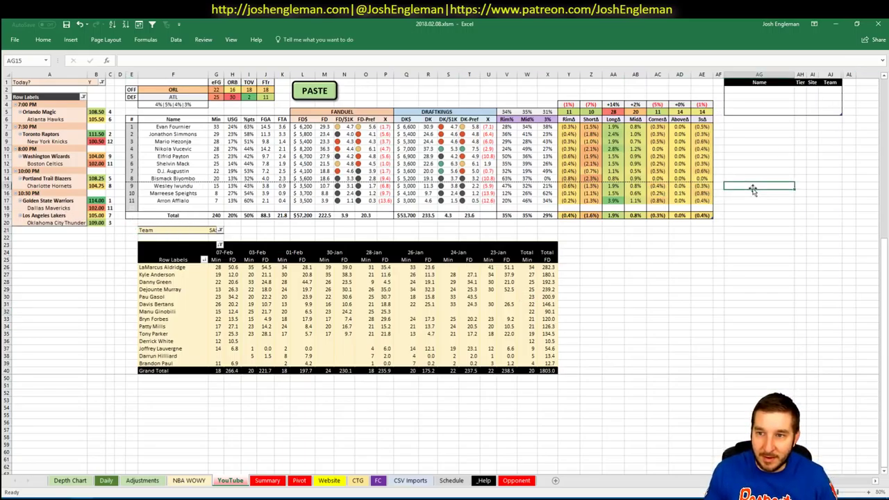
pyautogui.click(743, 177)
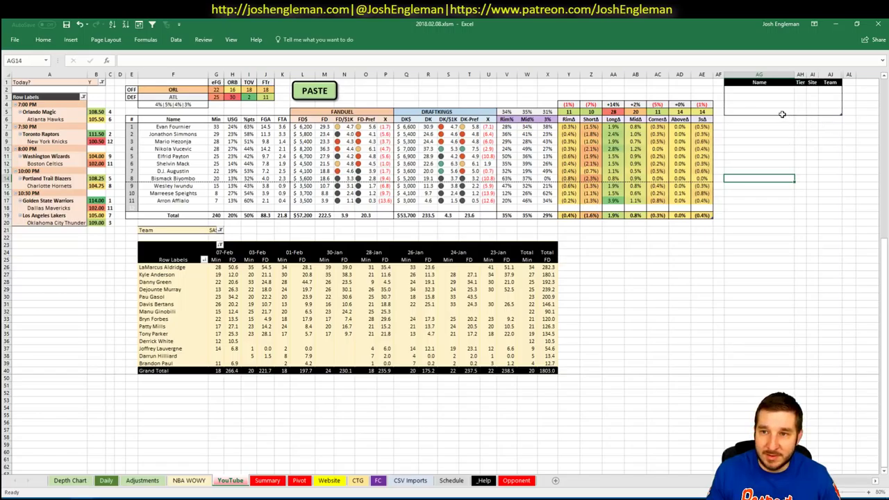
pyautogui.click(764, 140)
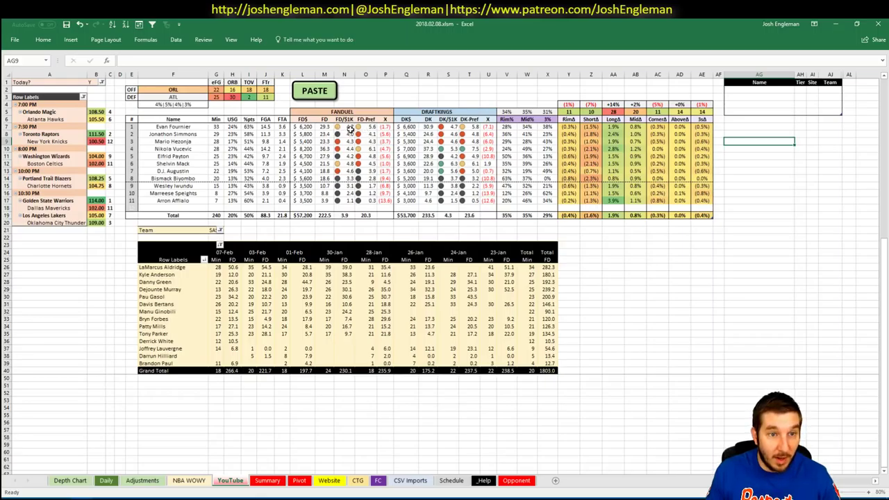
pyautogui.click(177, 149)
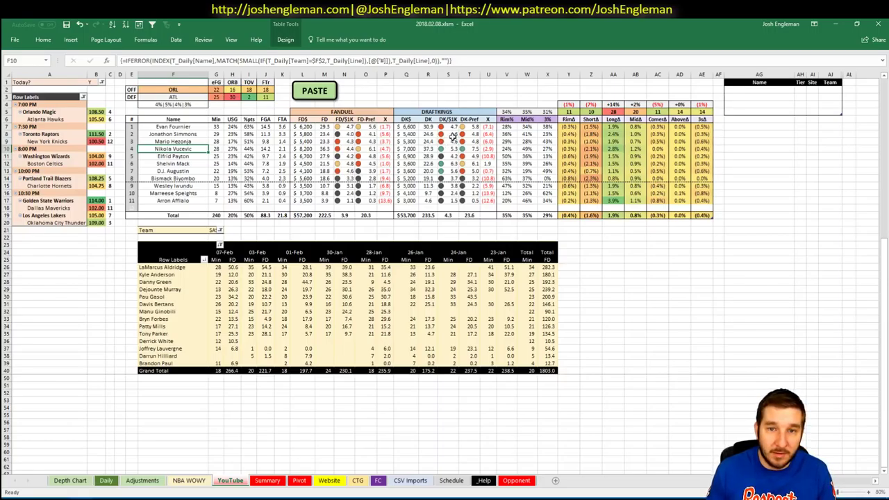
pyautogui.click(765, 90)
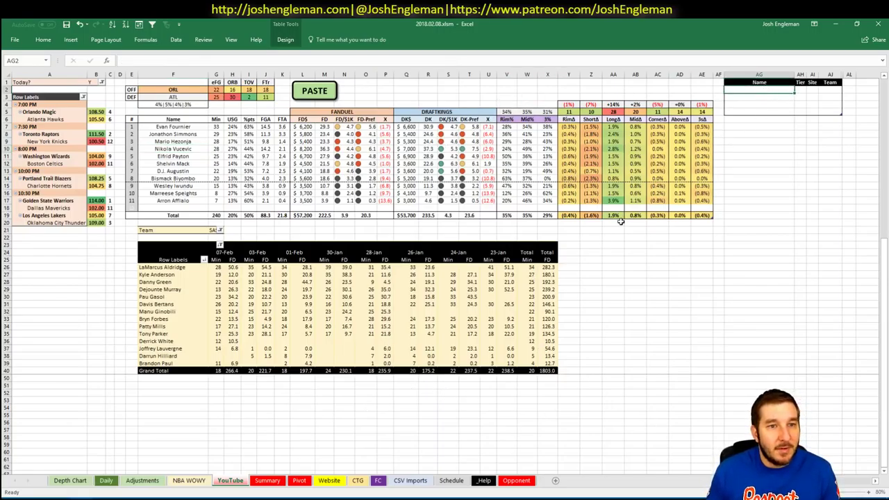
pyautogui.click(282, 468)
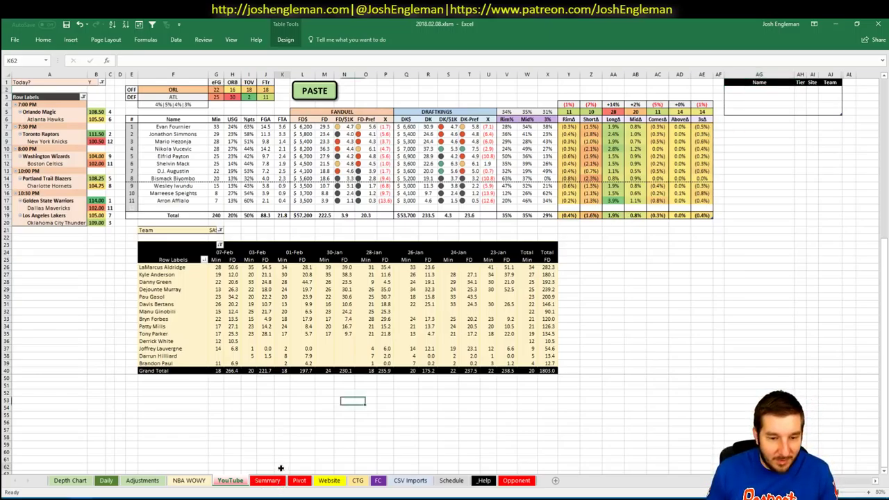
# - Review the Summary sheet's team–opponent rows and H2 lookup formula, then go to the YouTube sheet
pyautogui.click(267, 480)
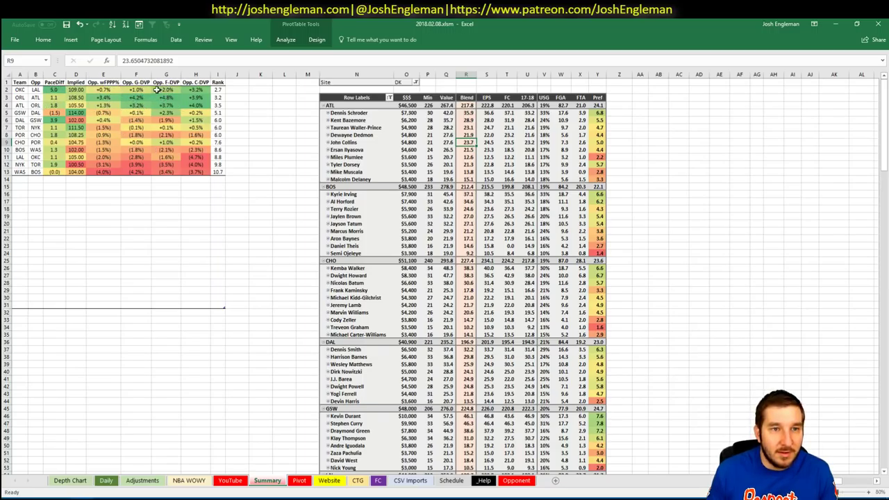
pyautogui.click(200, 89)
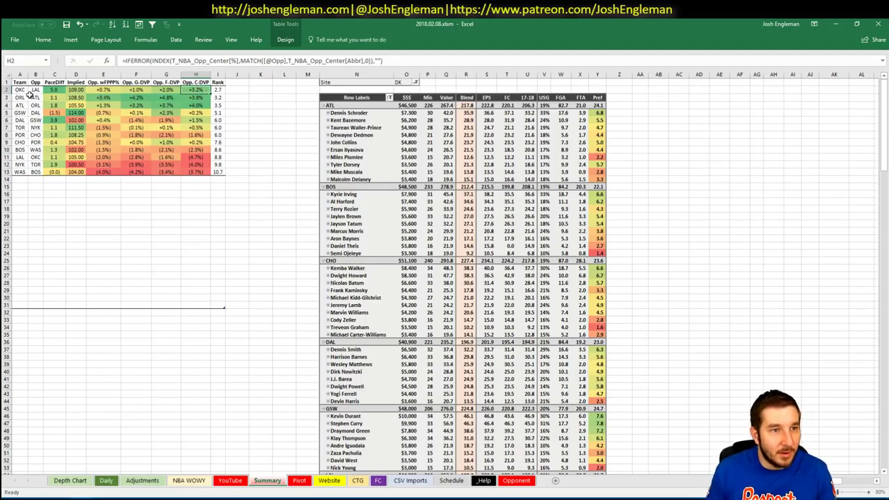
pyautogui.moveTo(34, 113); pyautogui.dragTo(25, 156)
pyautogui.click(35, 134)
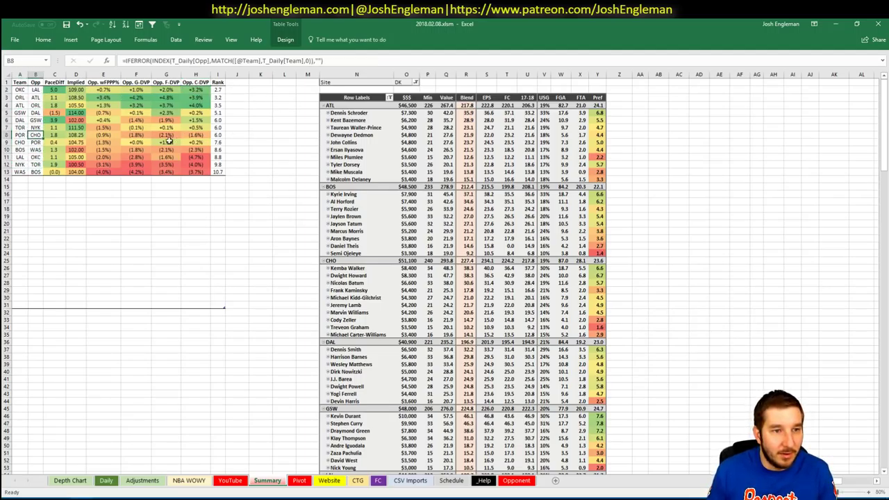
pyautogui.click(260, 153)
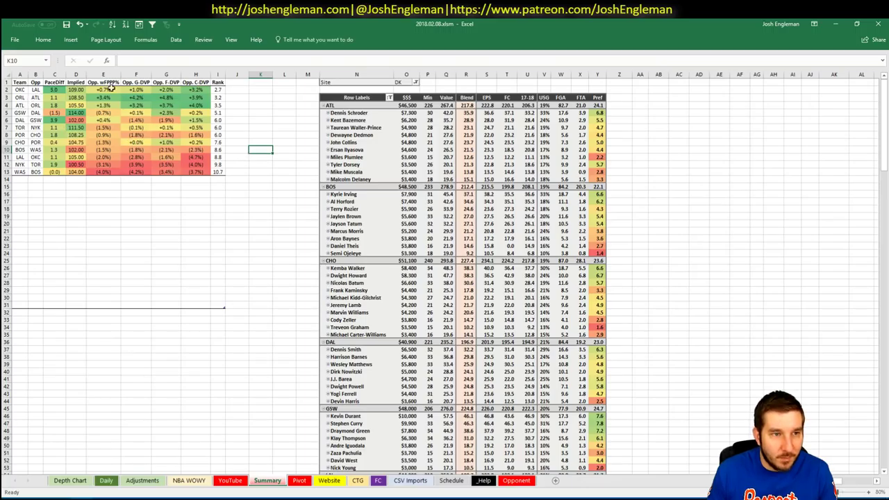
pyautogui.click(261, 107)
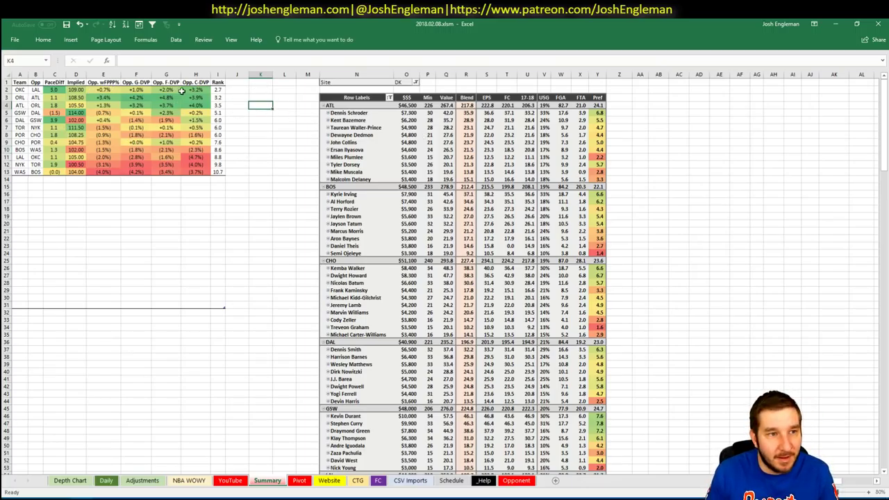
pyautogui.click(18, 91)
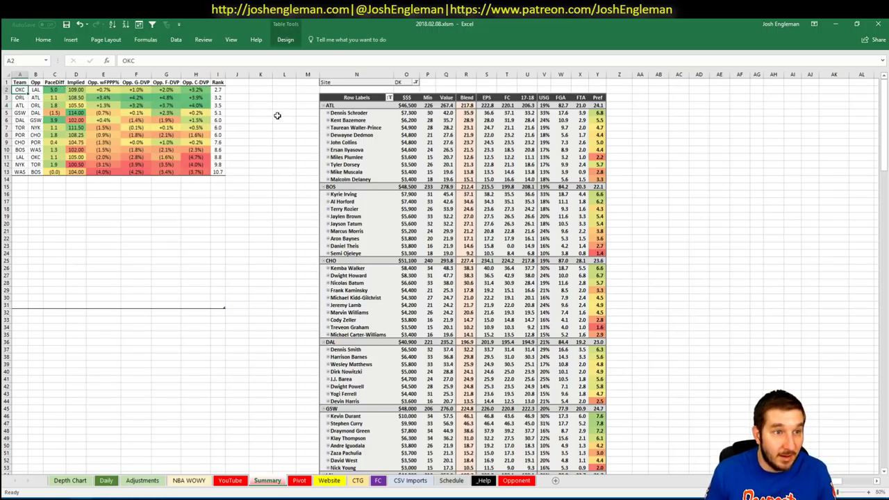
pyautogui.click(280, 106)
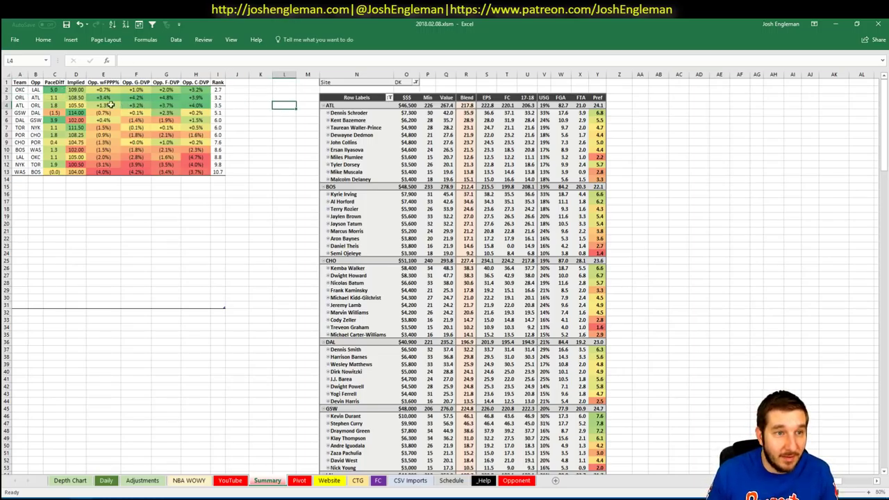
pyautogui.click(228, 480)
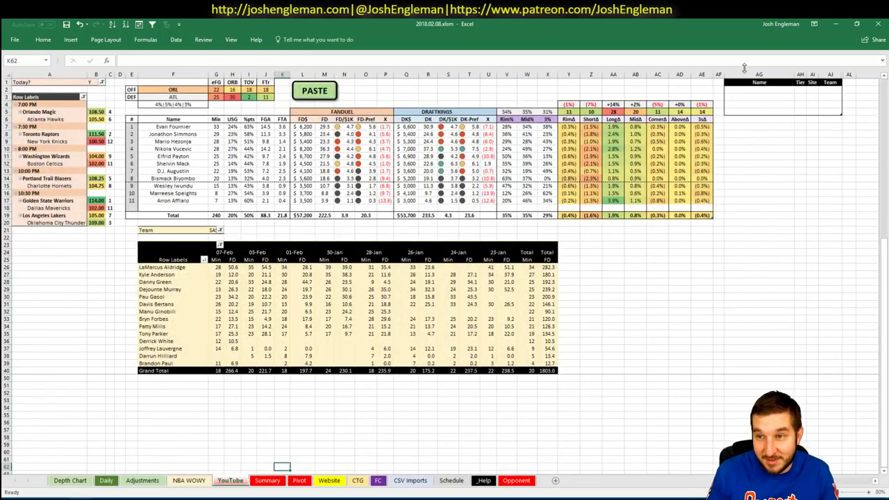
# - Enter Evan Fournier in the Name table's first row and save the workbook
pyautogui.click(748, 91)
pyautogui.write('Evan Fournier')
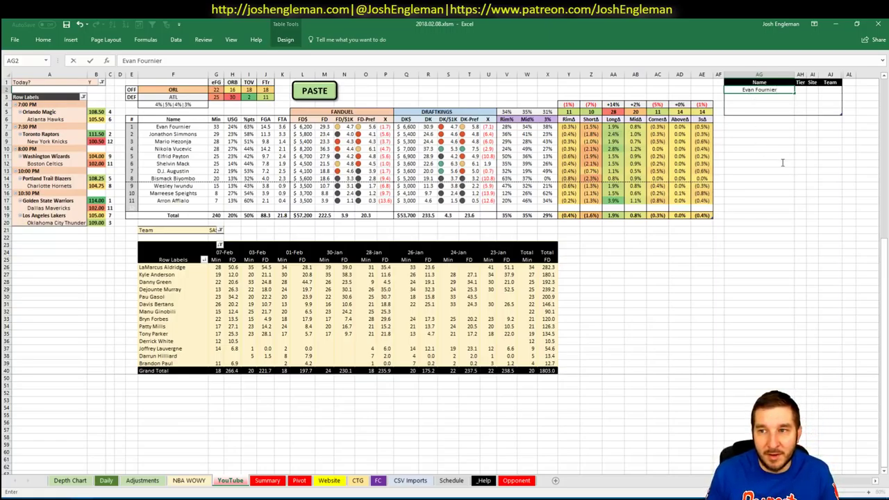
pyautogui.click(732, 145)
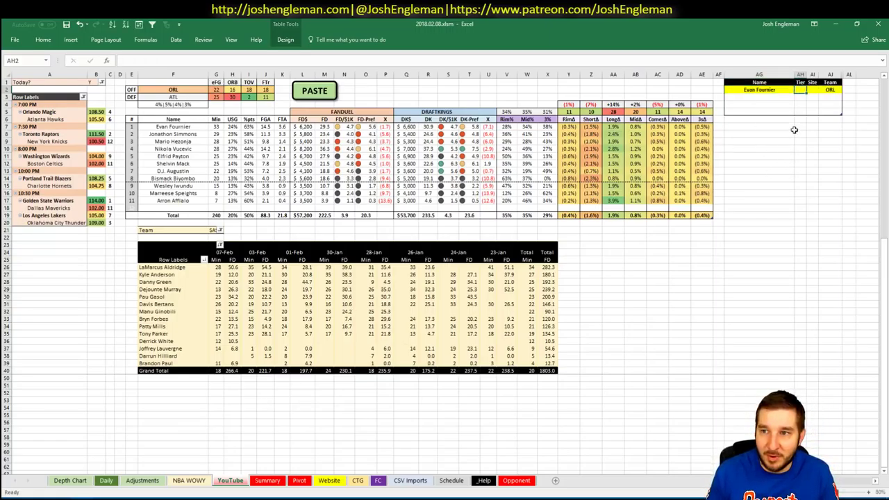
pyautogui.click(745, 91)
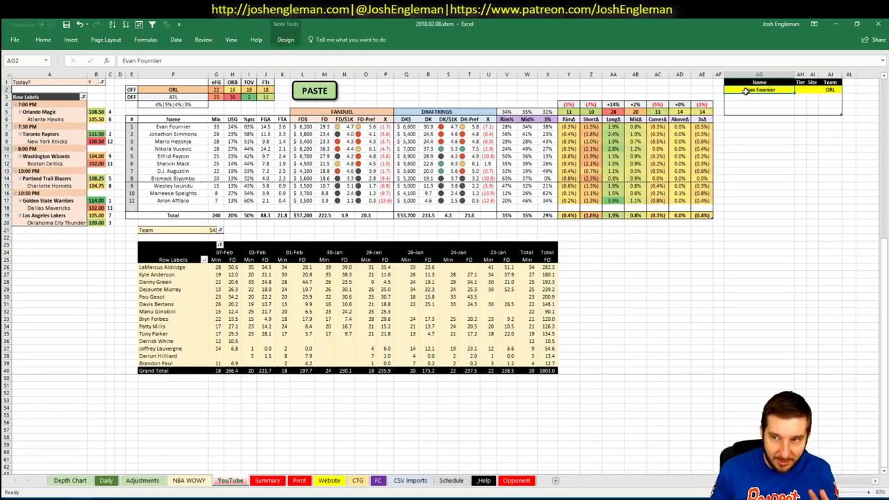
pyautogui.click(66, 24)
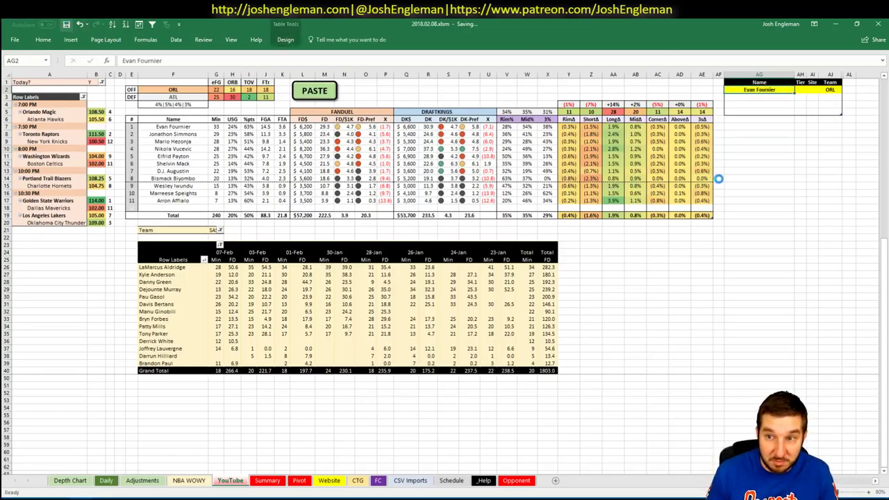
pyautogui.click(758, 170)
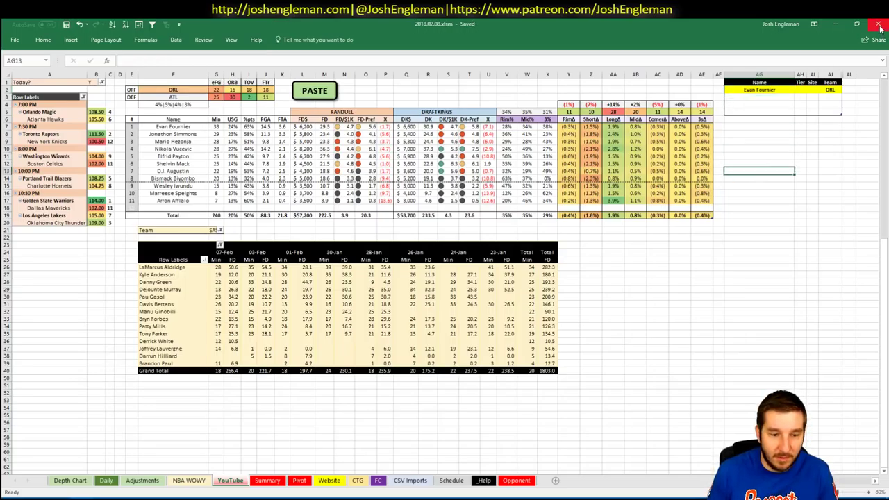
# - Close and reopen 2018.02.08.xlsm from the jump list, enabling its macros
pyautogui.click(879, 24)
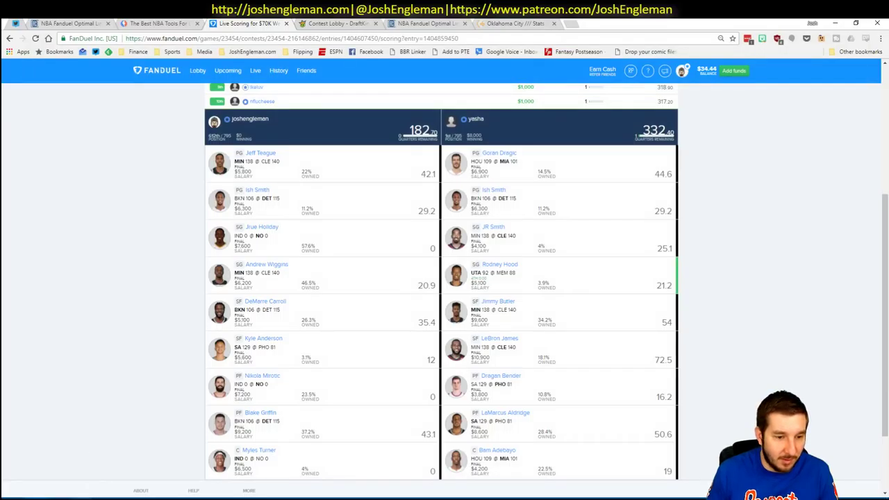
pyautogui.rightClick(82, 493)
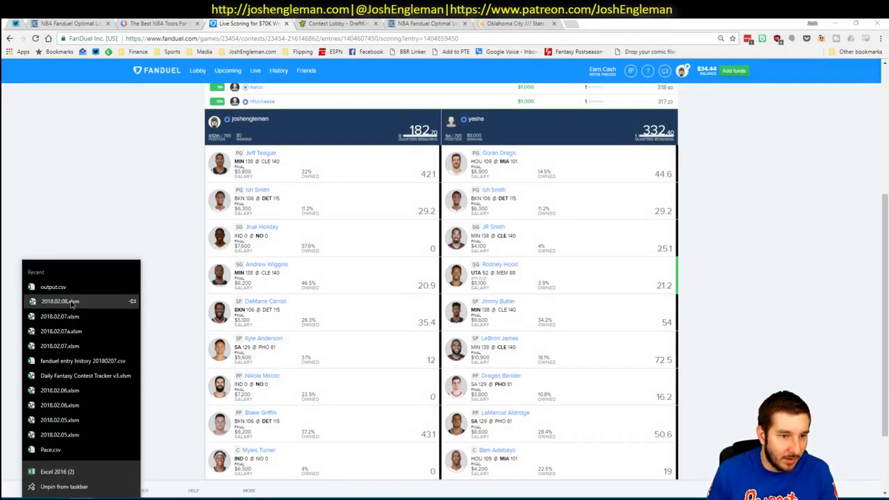
pyautogui.click(125, 301)
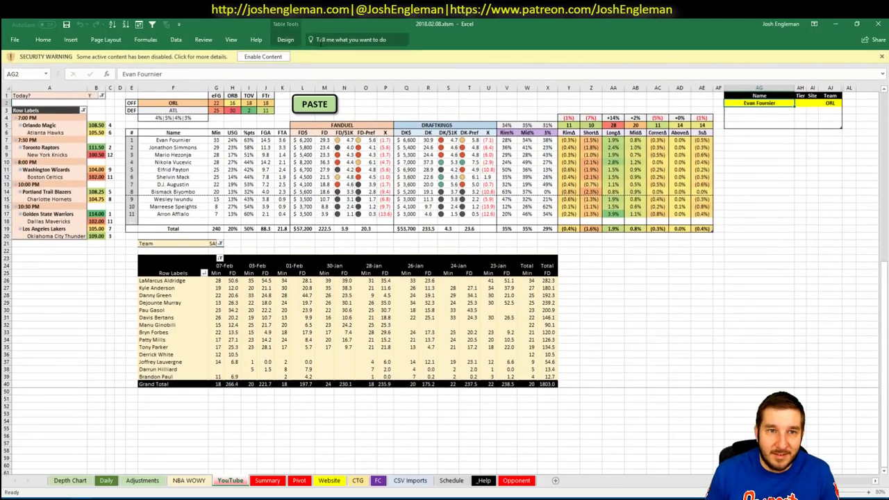
pyautogui.click(248, 59)
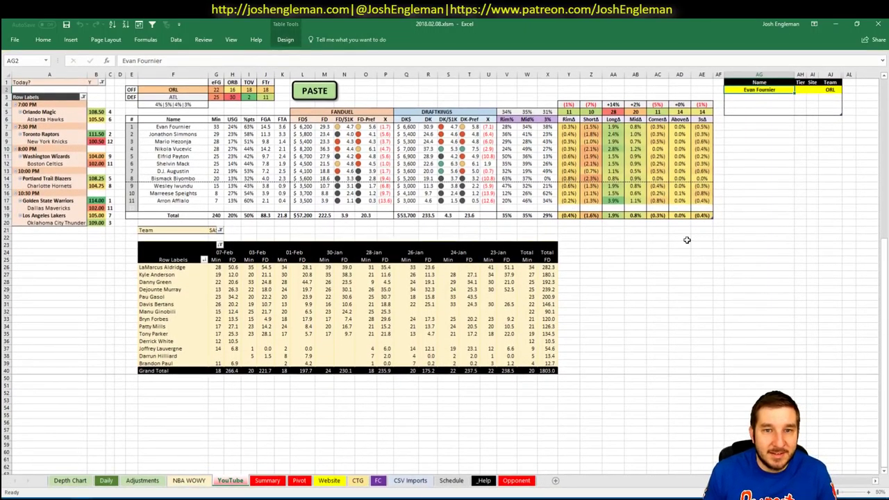
# - Date-filter the minutes pivot to games on or after 24-Jan, dropping 23-Jan
pyautogui.click(248, 332)
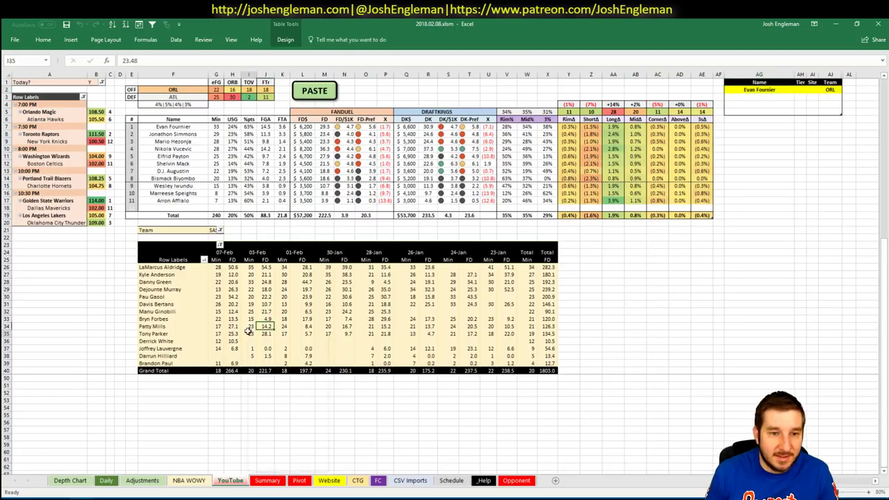
pyautogui.rightClick(247, 331)
pyautogui.press('Escape')
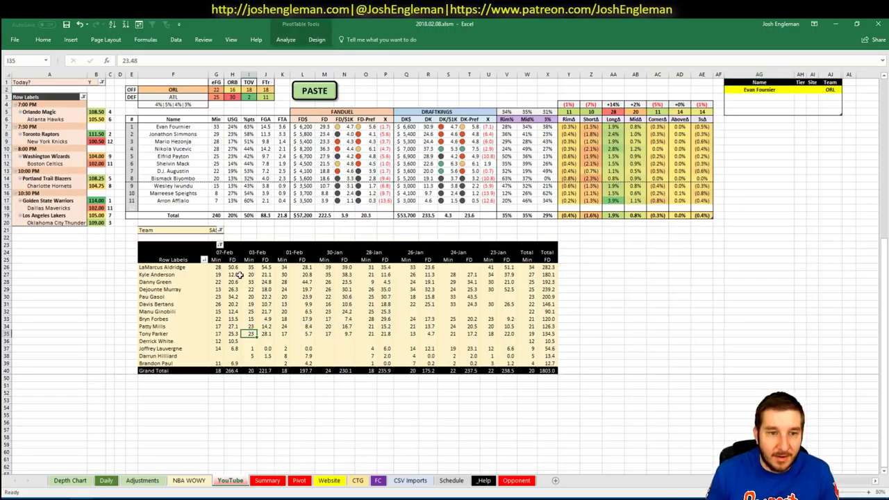
pyautogui.rightClick(235, 255)
pyautogui.moveTo(256, 307)
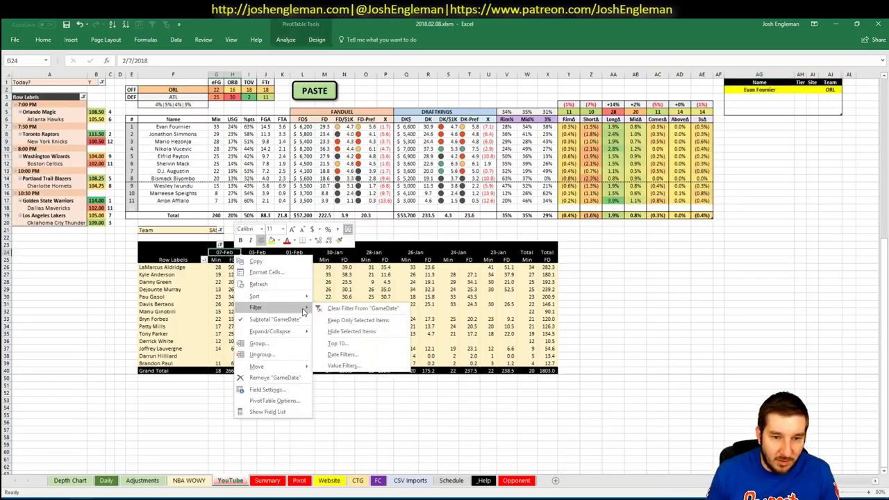
pyautogui.click(368, 355)
pyautogui.click(398, 232)
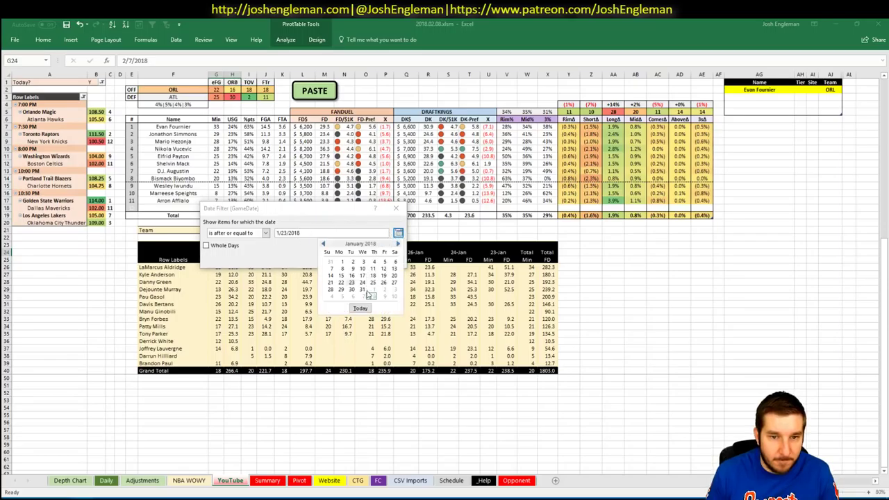
pyautogui.click(362, 283)
pyautogui.click(344, 259)
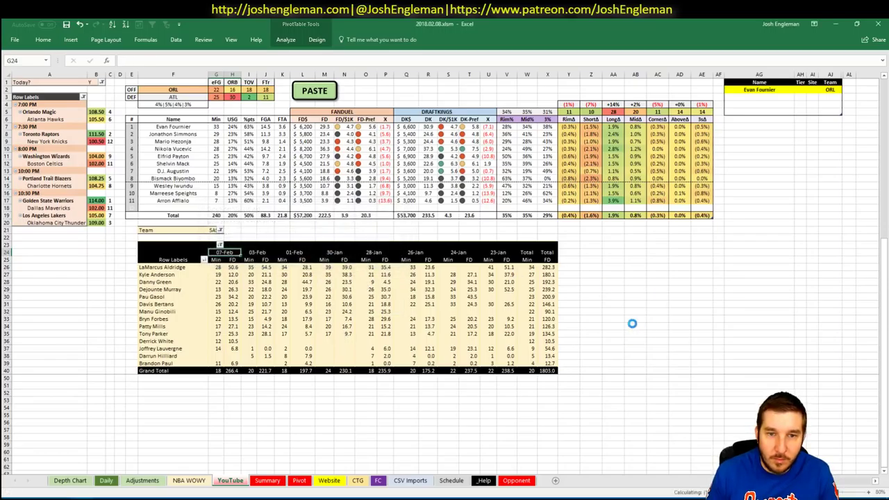
pyautogui.click(812, 90)
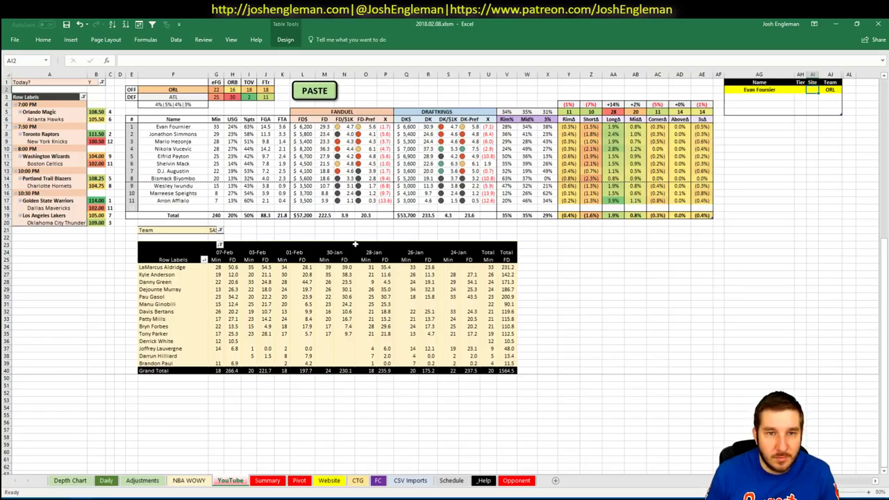
# - Set the pivot's Team filter to ORL by typing OR
pyautogui.click(214, 231)
pyautogui.write('ORL')
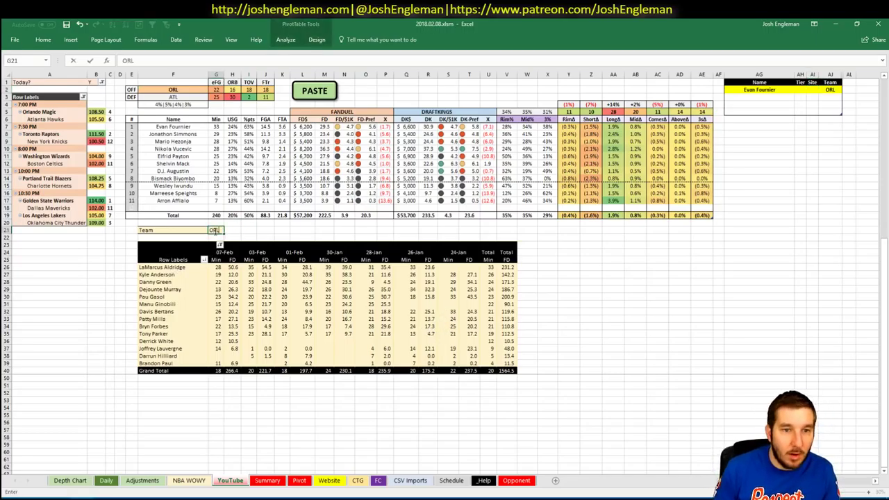
pyautogui.press('Return')
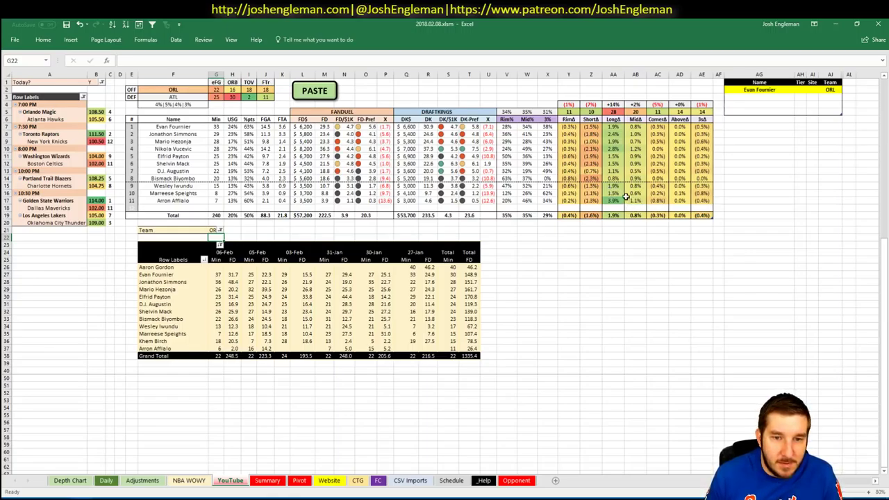
pyautogui.click(811, 89)
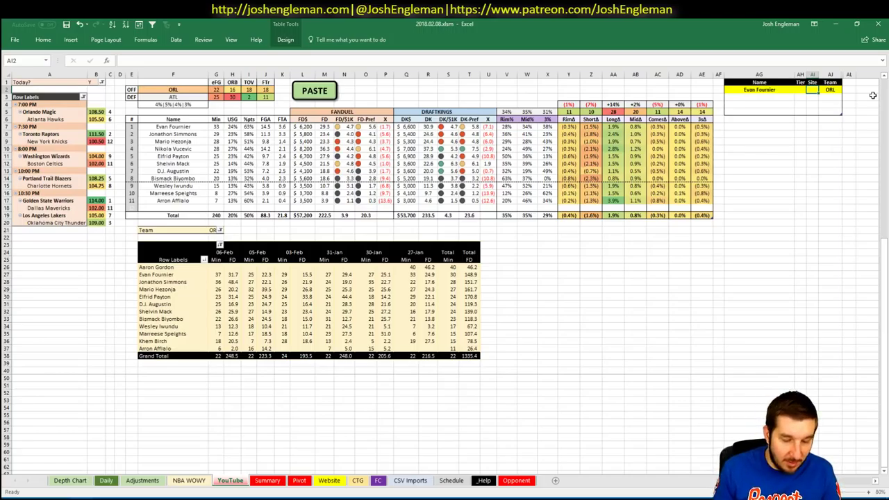
# - Set Evan Fournier's tier to 4
pyautogui.write('4')
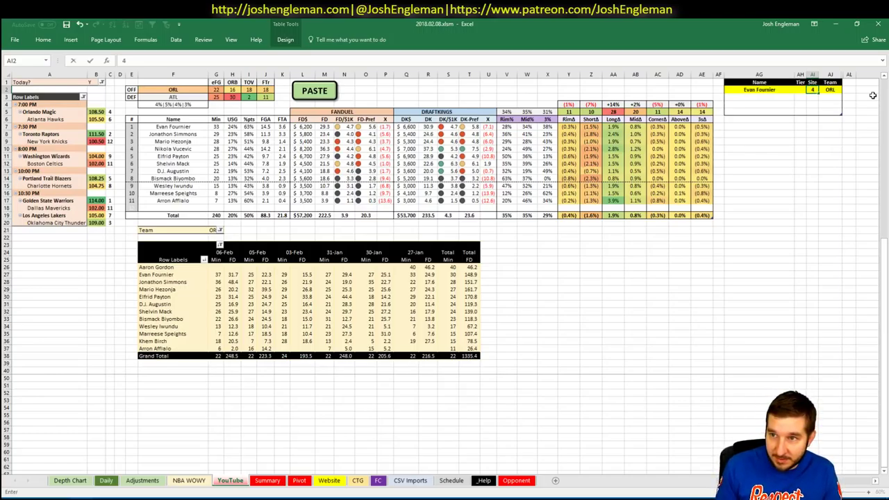
pyautogui.press('Escape')
pyautogui.press('Left')
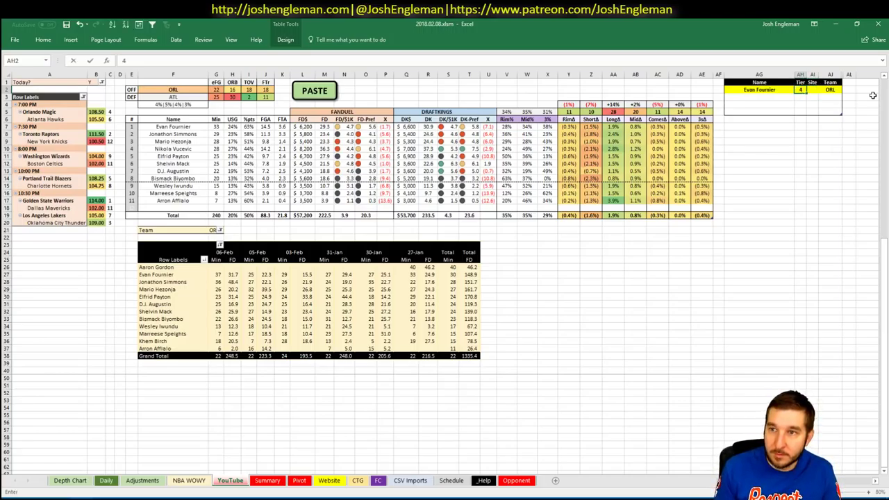
pyautogui.write('4')
pyautogui.press('Left')
# - Add Jonathon Simmons to the Name table with tier 4
pyautogui.press('Down')
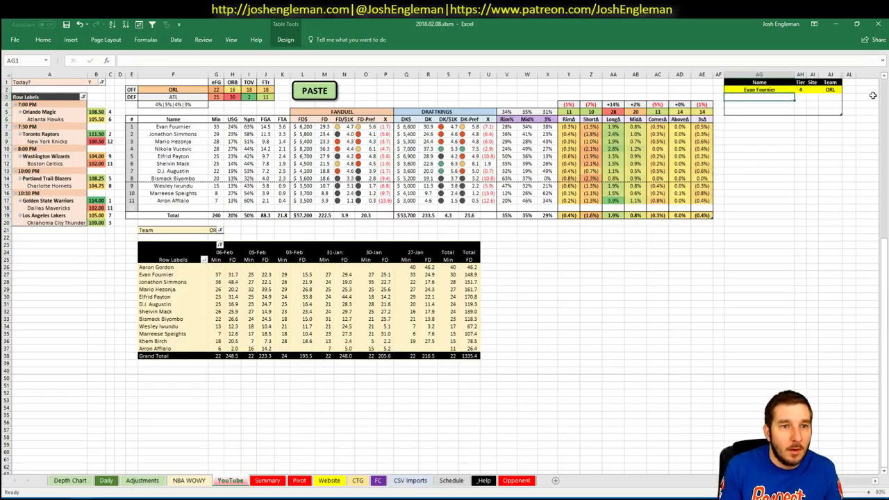
pyautogui.write('Jonathon Simmons')
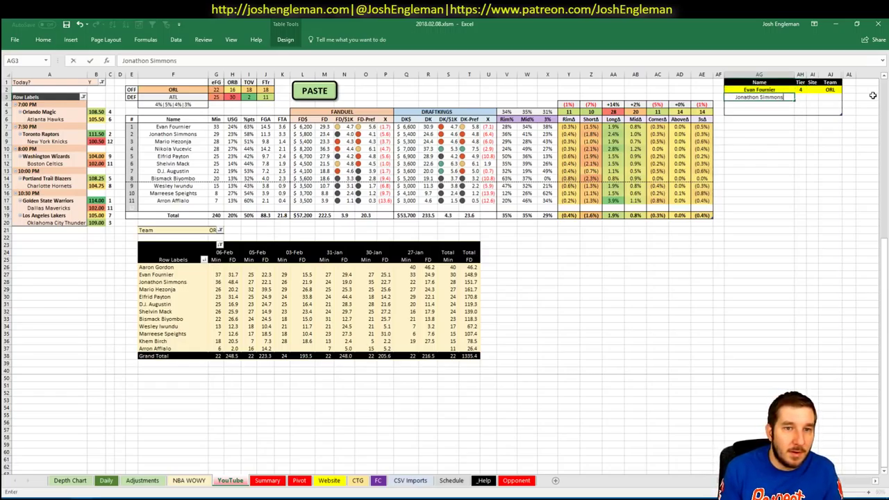
pyautogui.press('Tab')
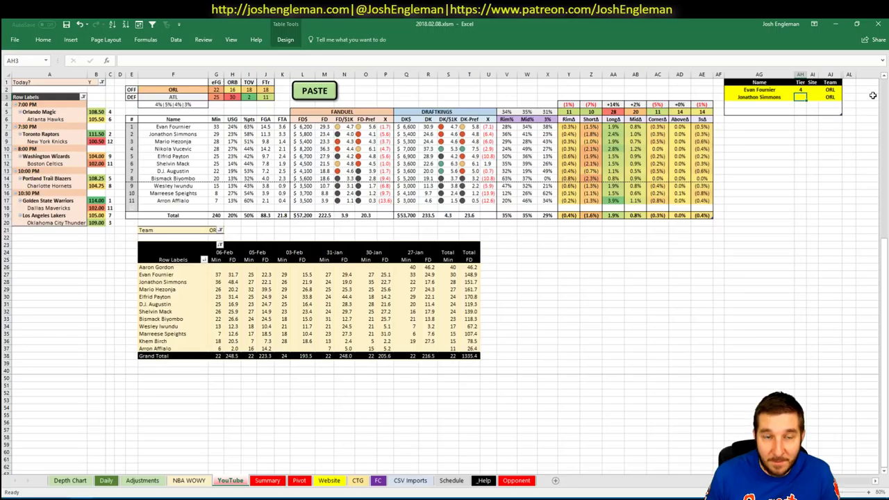
pyautogui.write('4')
pyautogui.press('Return')
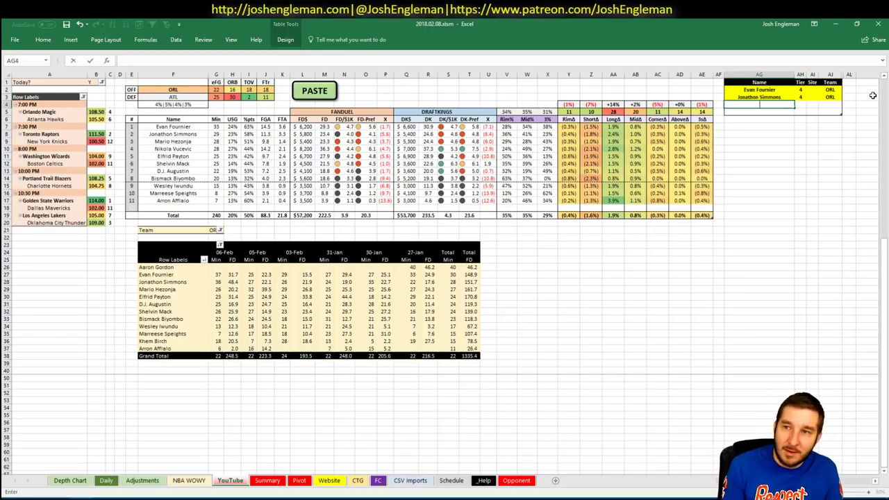
# - Add Mario Hezonja as the third Name table entry with tier 3
pyautogui.write('Mario H')
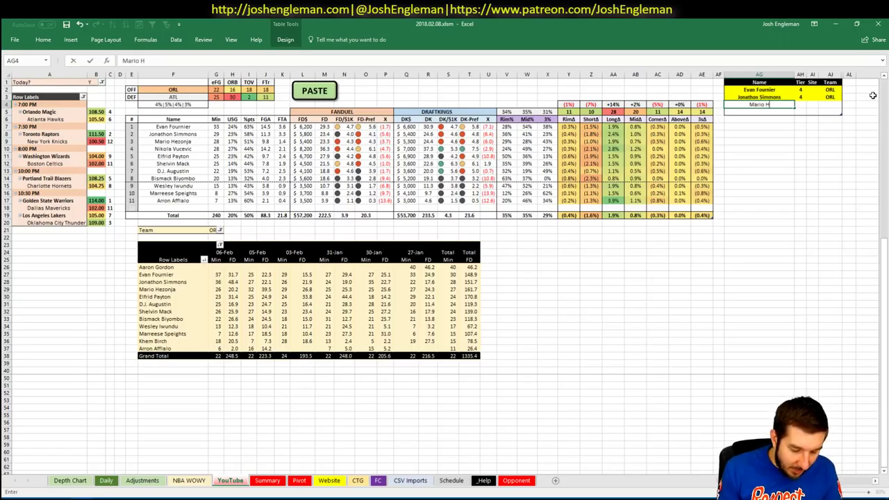
pyautogui.write('ezonja')
pyautogui.press('Tab')
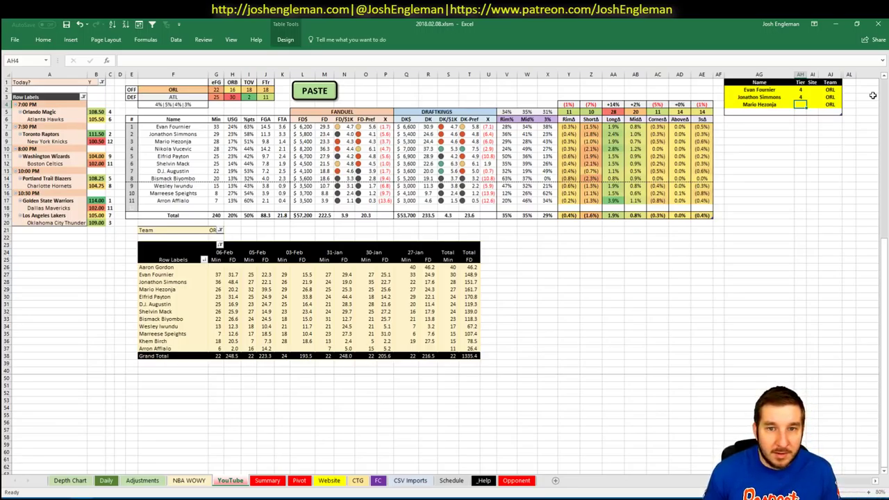
pyautogui.write('3')
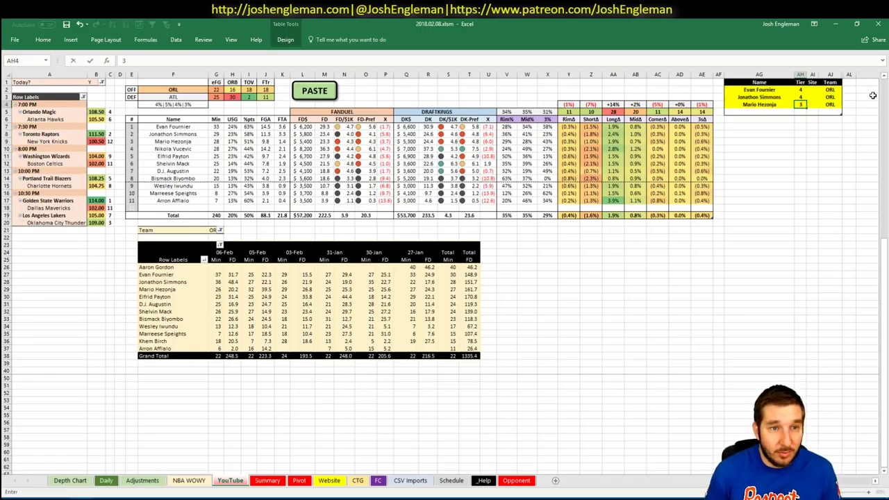
pyautogui.press('Return')
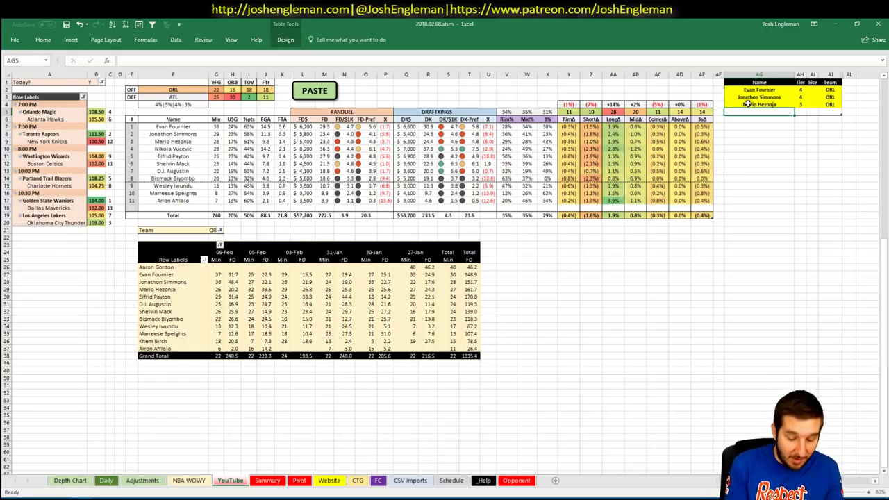
# - Add Nikola Vucevic to the name table at tier 2 for DK
pyautogui.write('Nikola Vuce')
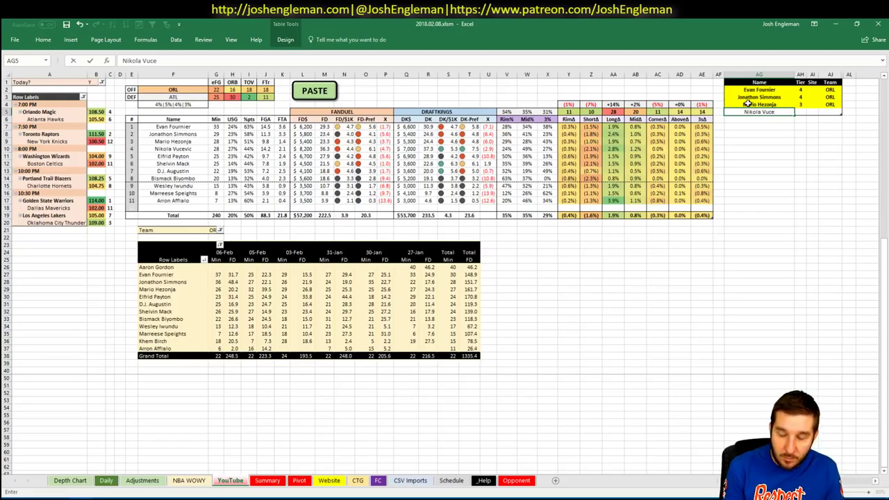
pyautogui.write('vic')
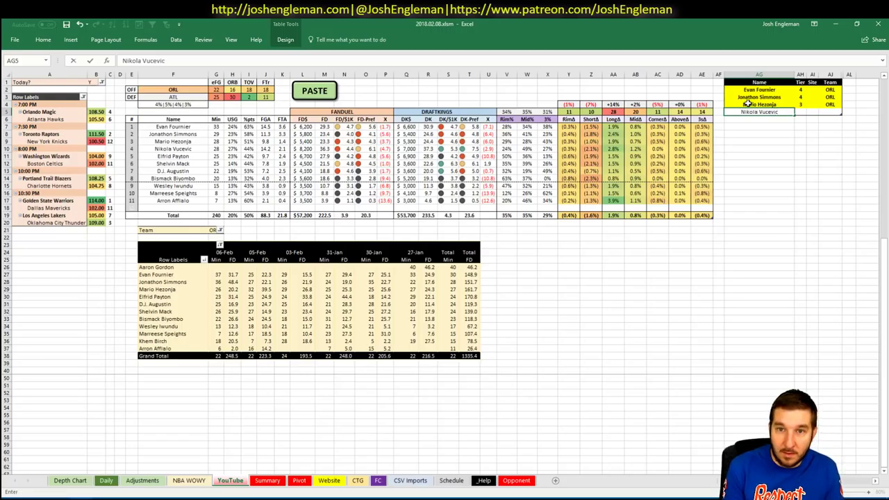
pyautogui.press('Tab')
pyautogui.write('2')
pyautogui.press('Tab')
pyautogui.write('DK')
pyautogui.press('Return')
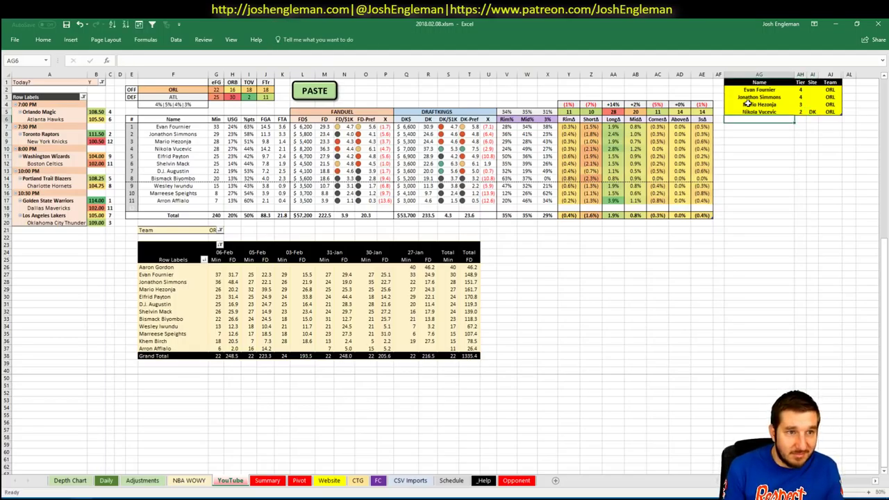
# - Add a second Nikola Vucevic row for FD, correcting the mistyped tier 3 to 4
pyautogui.write('Nikola Vucevic')
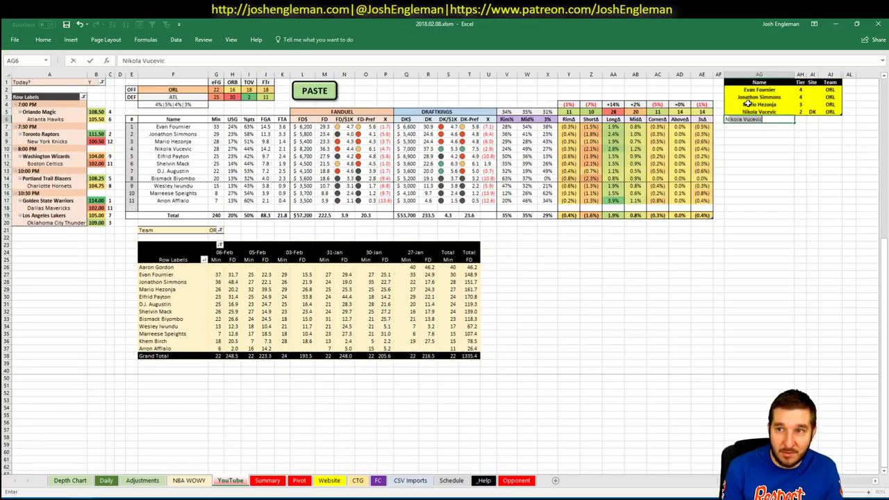
pyautogui.press('Tab')
pyautogui.write('3')
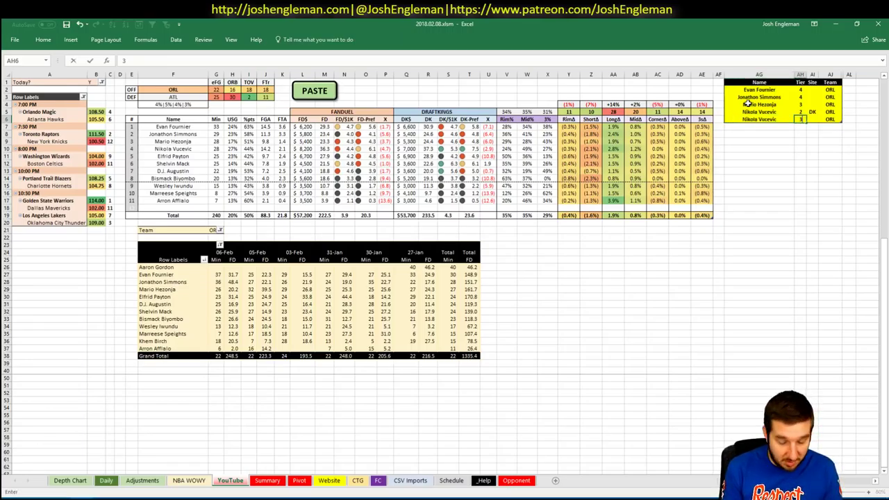
pyautogui.press('Tab')
pyautogui.write('FD')
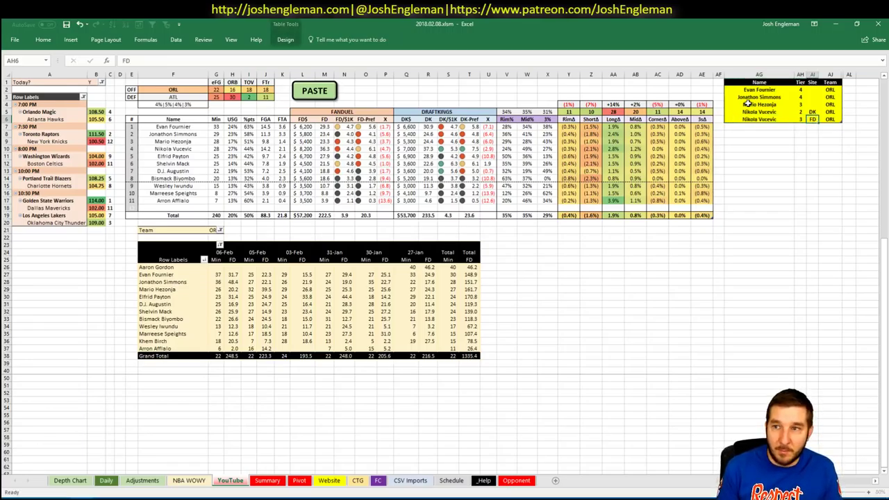
pyautogui.press('Return')
pyautogui.press('Tab')
pyautogui.write('4')
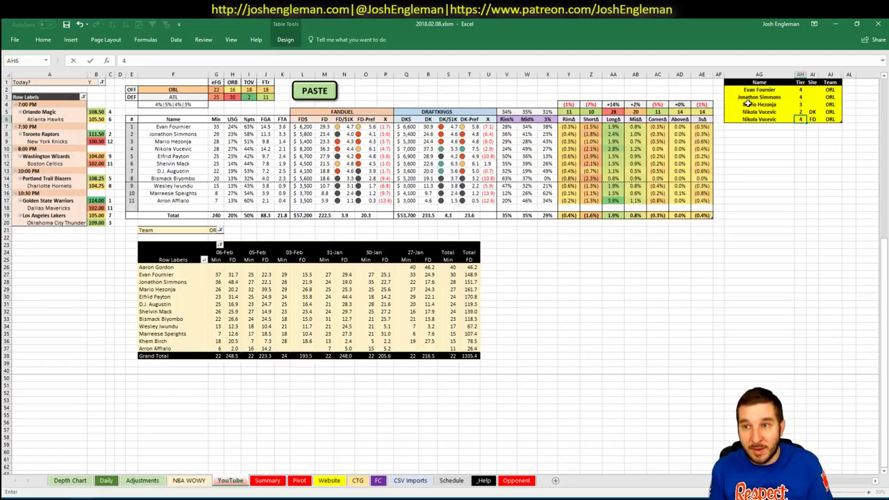
pyautogui.press('Return')
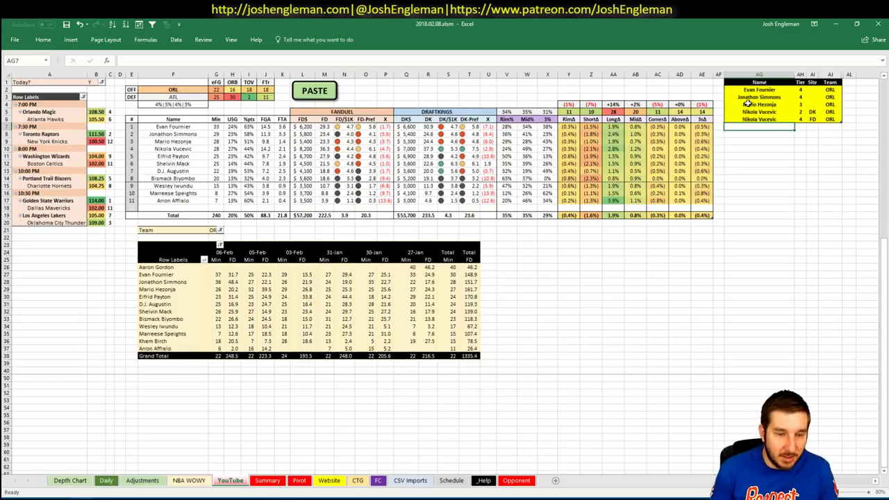
# - Add Shelvin Mack to the name table at tier 4 for FD
pyautogui.write('She')
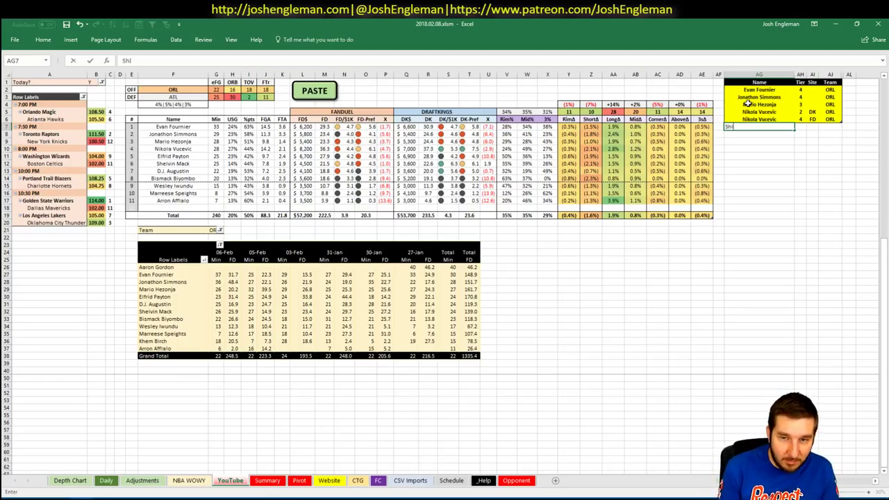
pyautogui.write('lv')
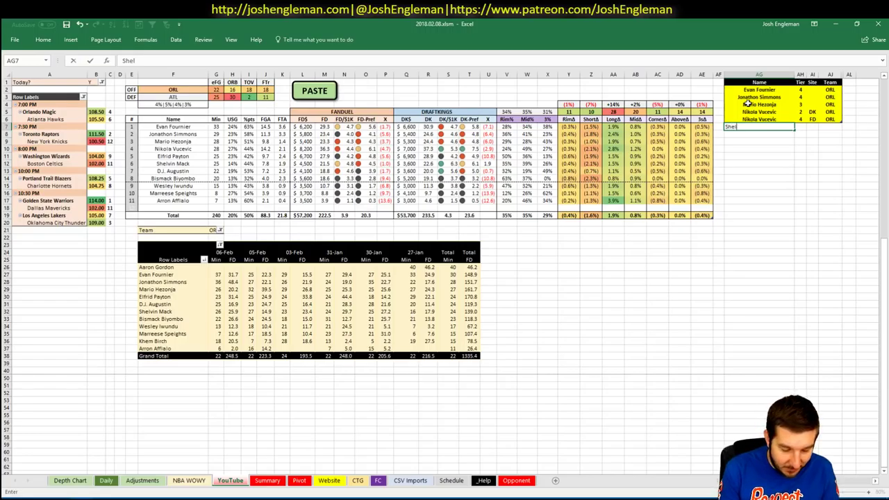
pyautogui.write('in Mack')
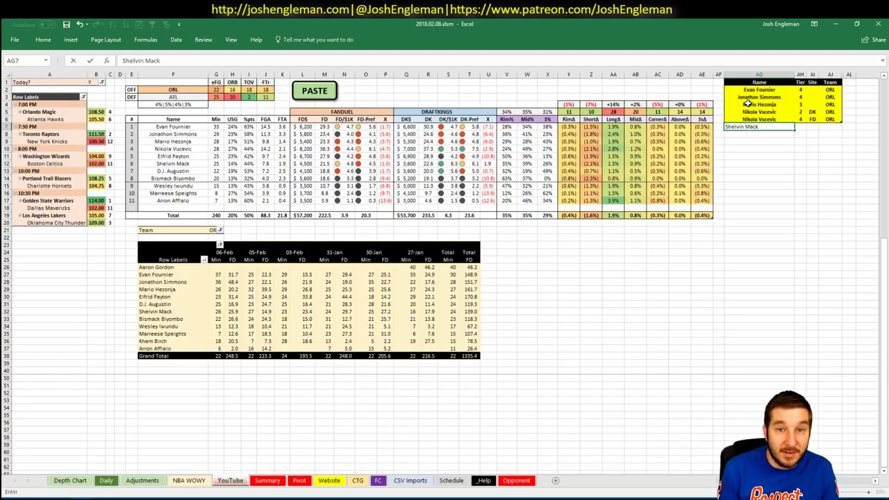
pyautogui.press('Tab')
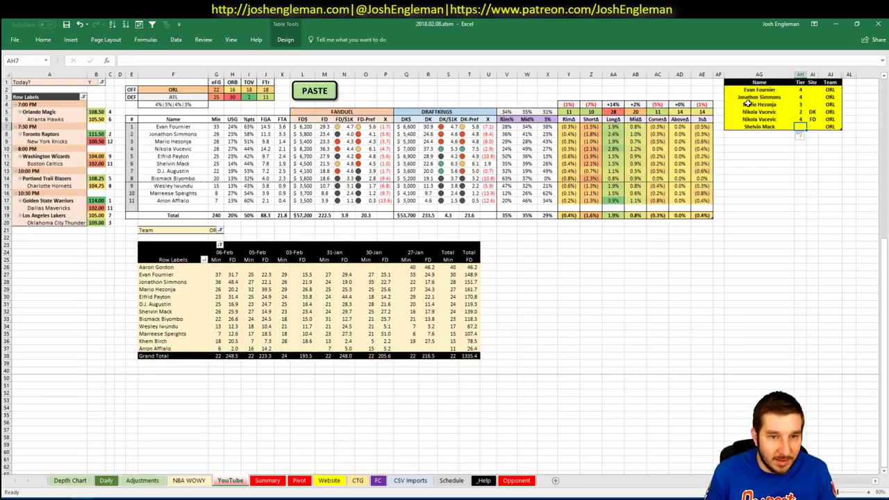
pyautogui.write('4')
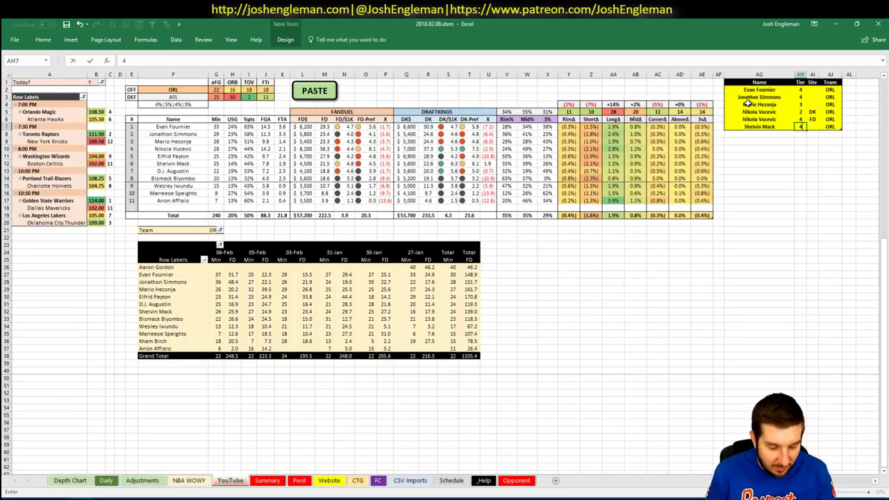
pyautogui.press('Tab')
pyautogui.write('FD')
pyautogui.press('Return')
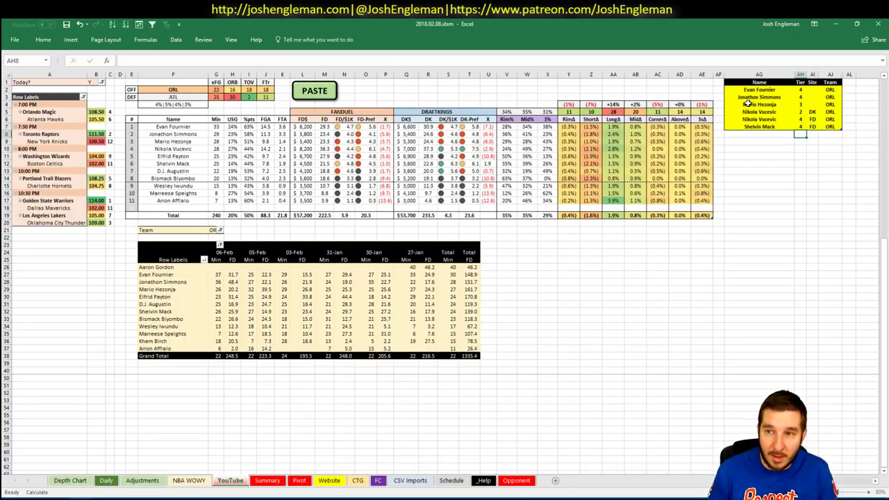
# - Add a second Shelvin Mack row at tier 3 for DK, then check his value in pivot cell H32
pyautogui.write('S')
pyautogui.press('BackSpace')
pyautogui.write('helvin Mack')
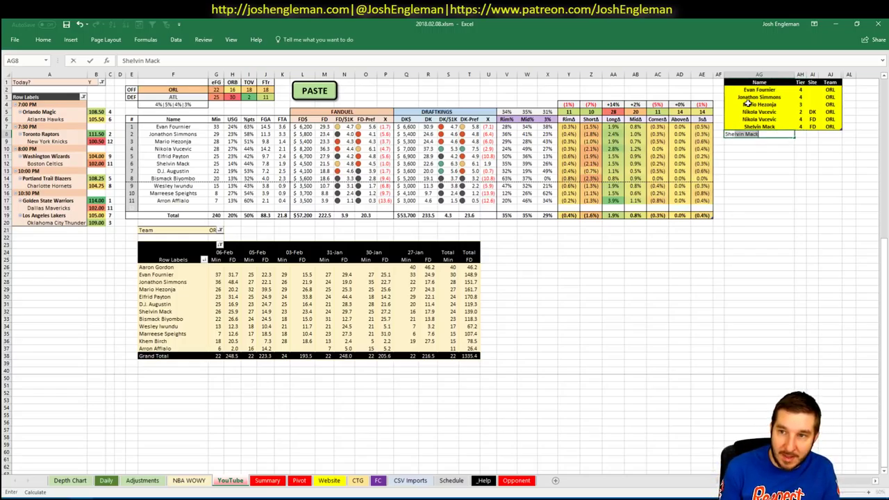
pyautogui.press('Tab')
pyautogui.write('3')
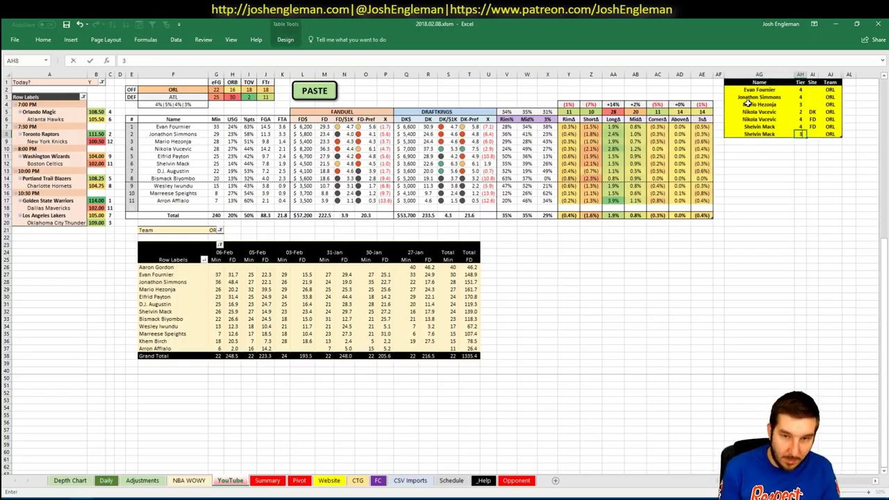
pyautogui.press('Tab')
pyautogui.write('DK')
pyautogui.press('Return')
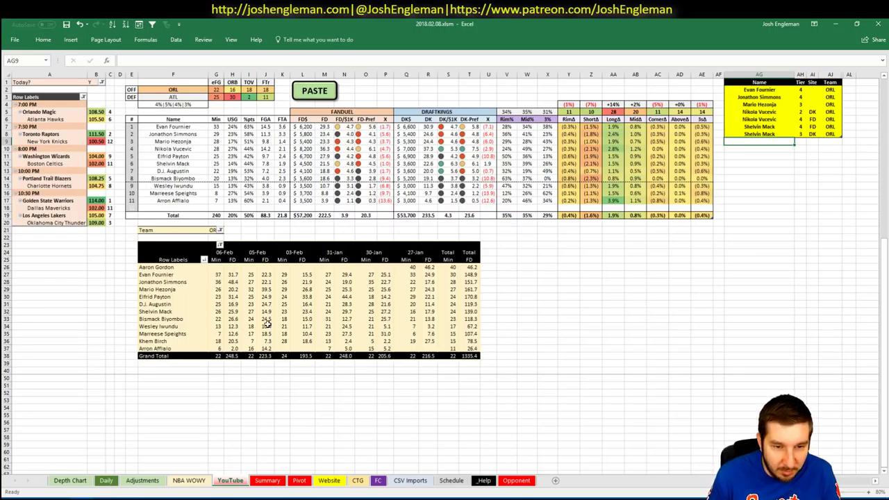
pyautogui.click(231, 311)
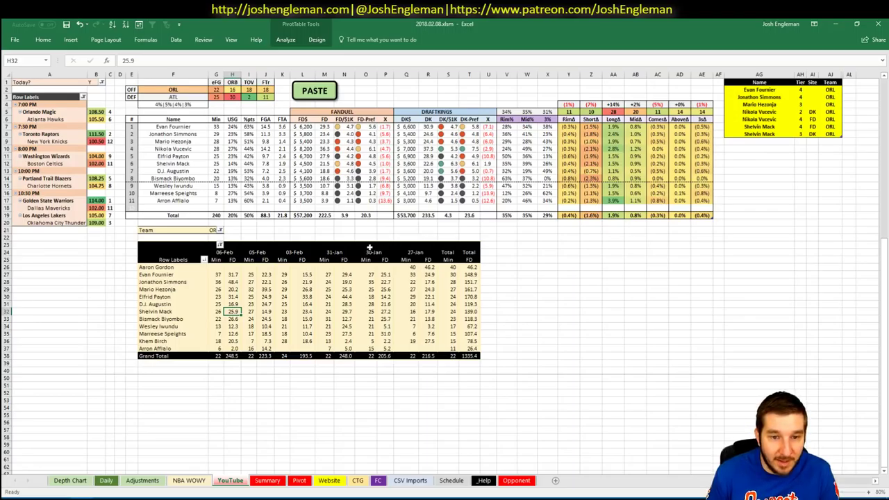
pyautogui.click(788, 149)
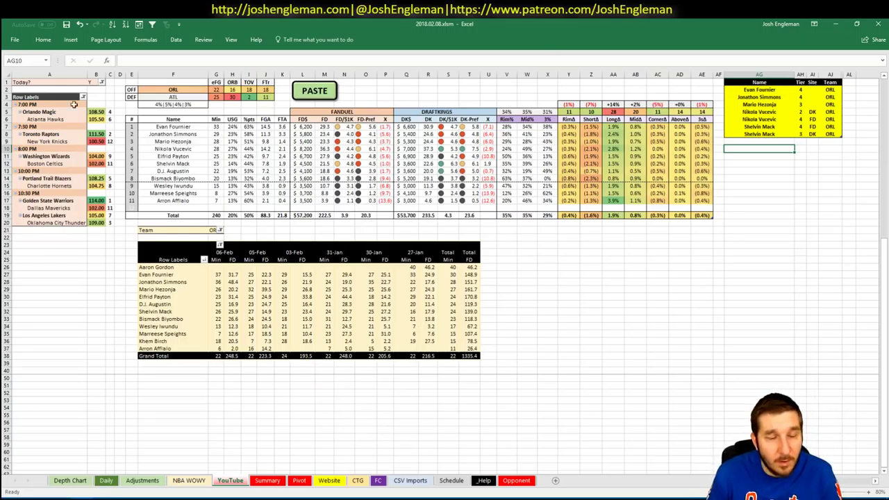
# - Change the matchup team in F2 from ORL to ATL
pyautogui.click(176, 91)
pyautogui.write('ATL')
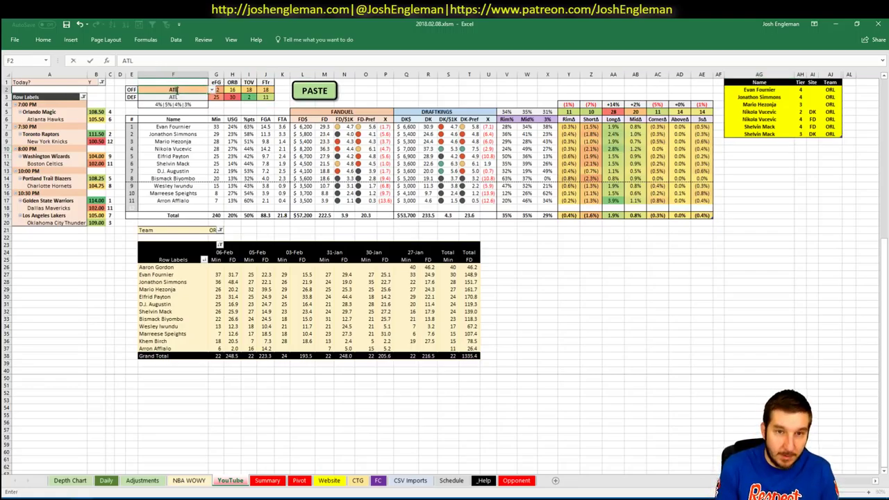
pyautogui.press('Return')
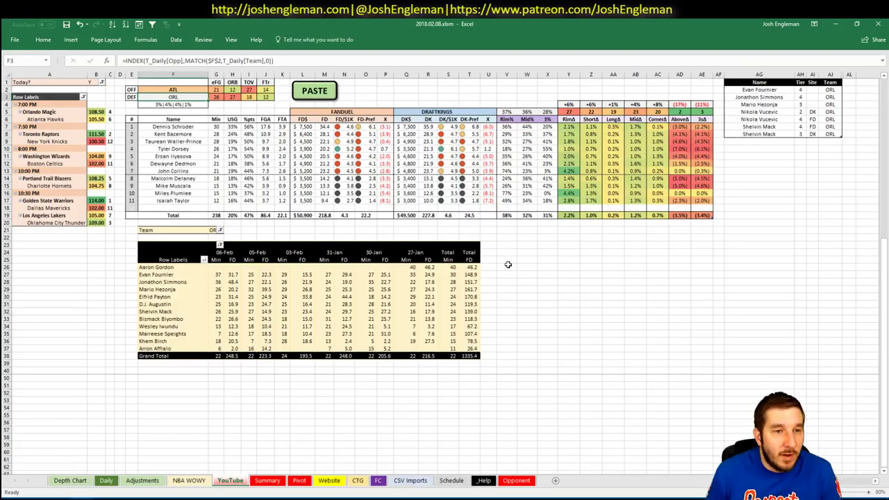
pyautogui.click(561, 246)
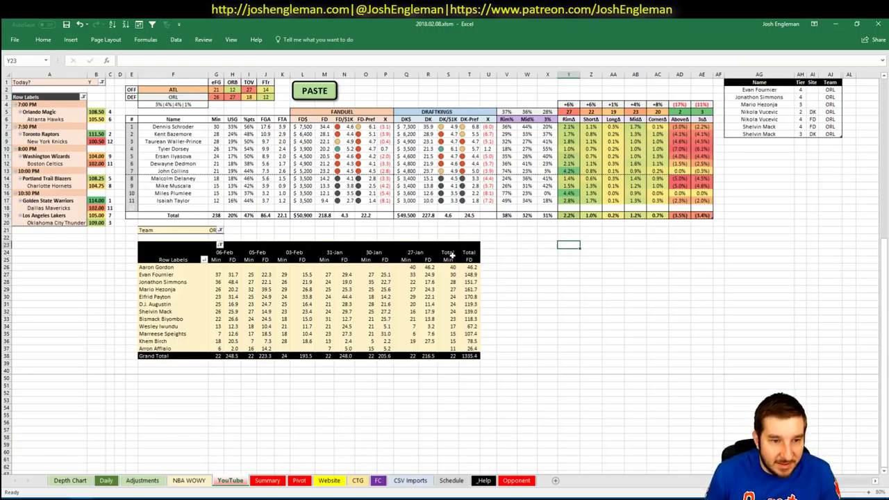
# - Set the minutes pivot's Team filter in G21 to ATL
pyautogui.click(215, 230)
pyautogui.write('AT')
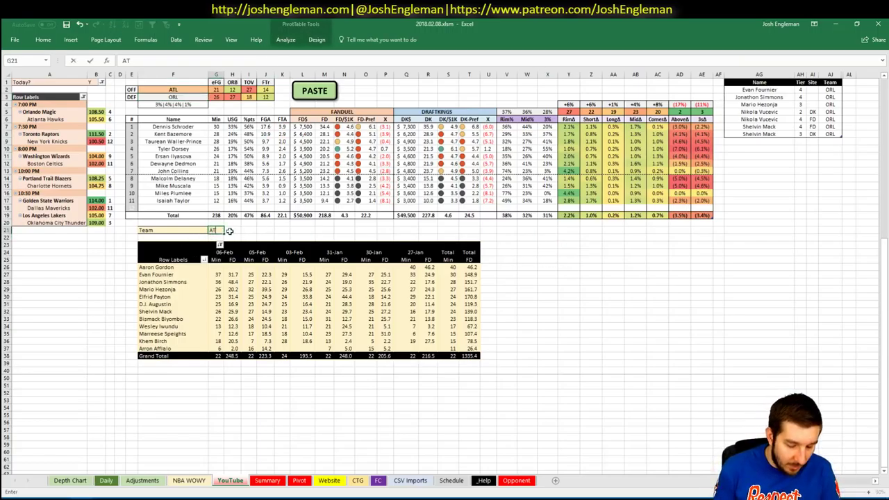
pyautogui.write('L')
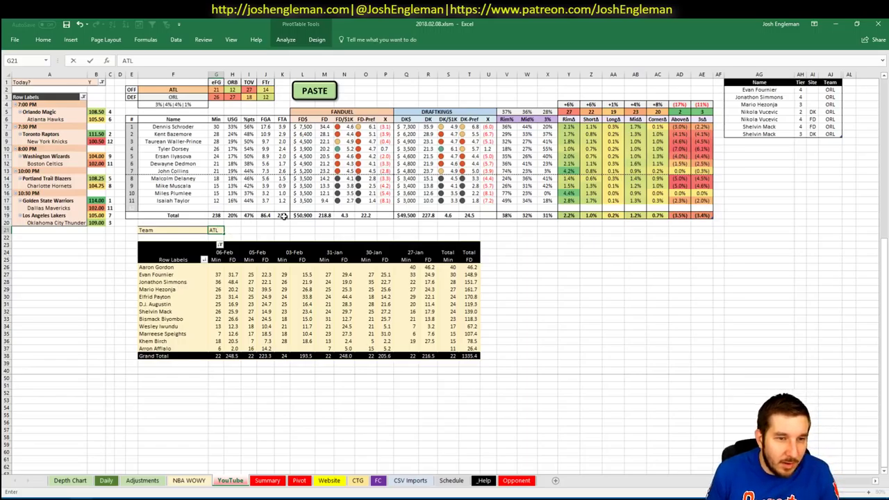
pyautogui.press('Return')
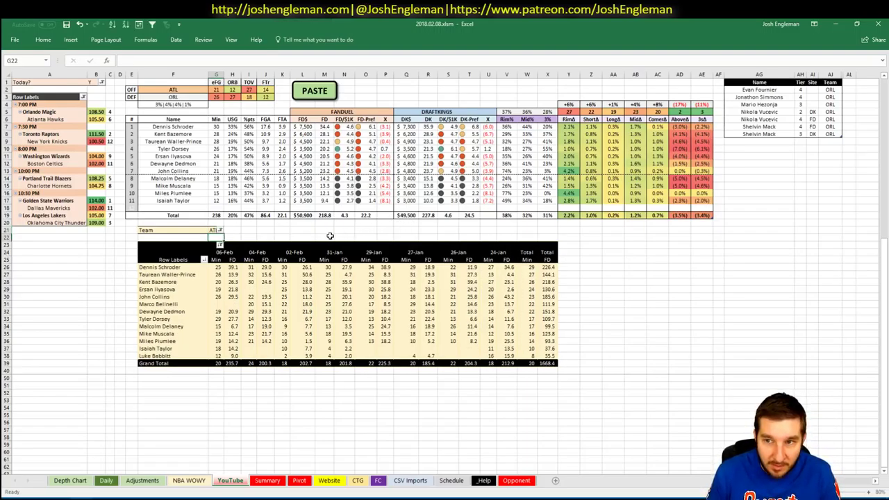
pyautogui.click(295, 230)
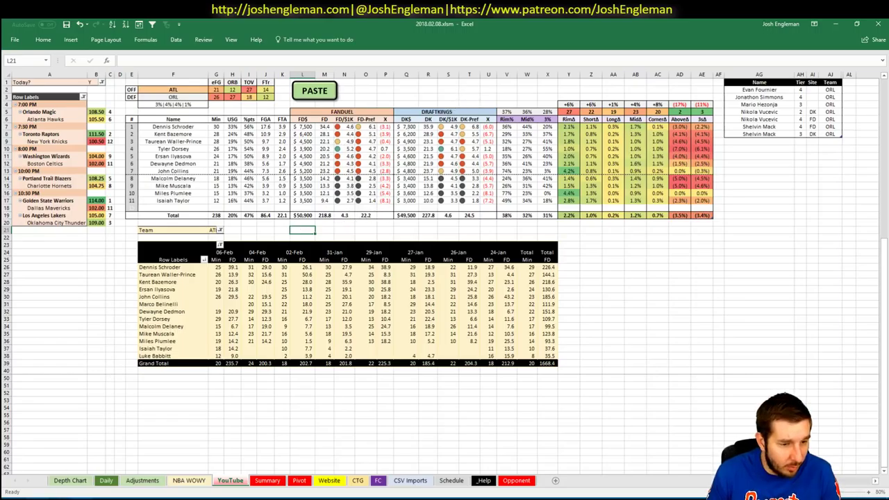
pyautogui.click(37, 497)
# - Load Rotoworld's NBA depth charts in a new Chrome tab and check a player's news, then return to Excel
pyautogui.click(535, 22)
pyautogui.click(571, 24)
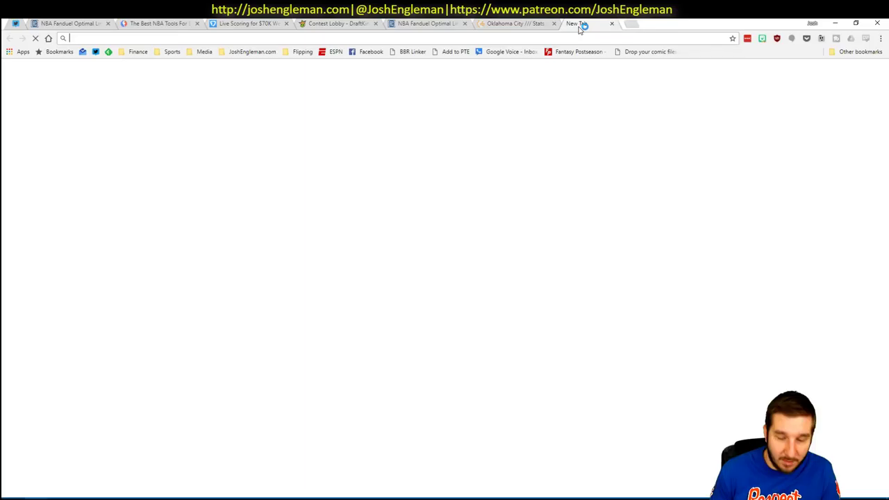
pyautogui.write('rotl')
pyautogui.press('BackSpace')
pyautogui.write('o')
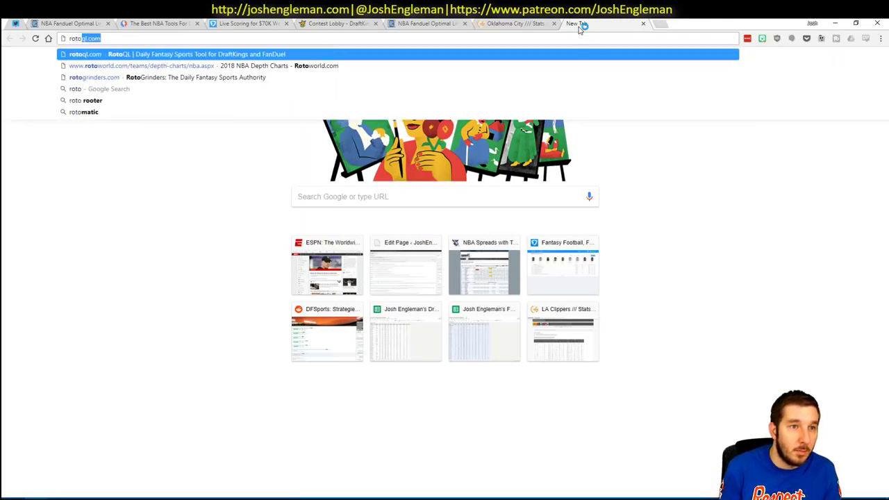
pyautogui.press('Return')
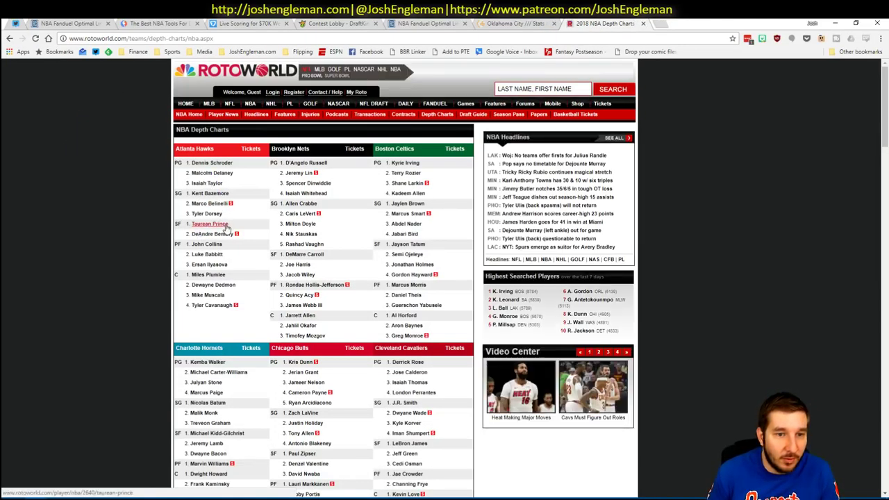
pyautogui.moveTo(233, 205)
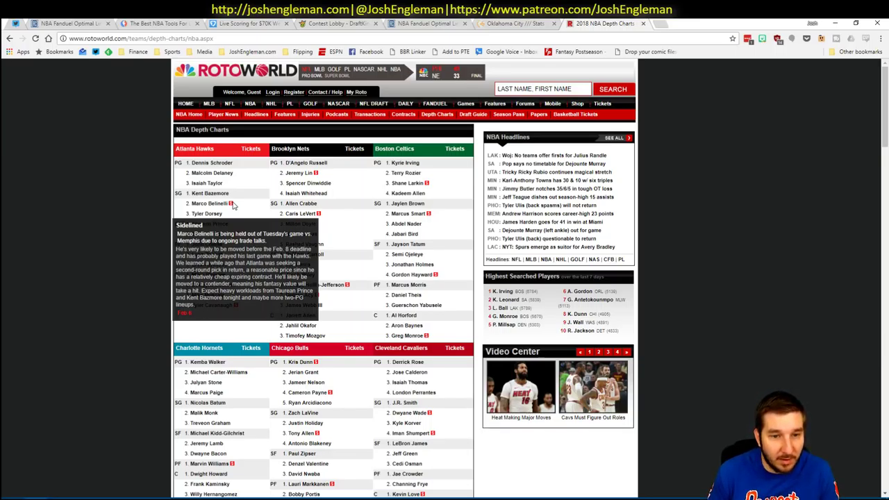
pyautogui.hotkey('alt', 'Tab')
pyautogui.click(701, 289)
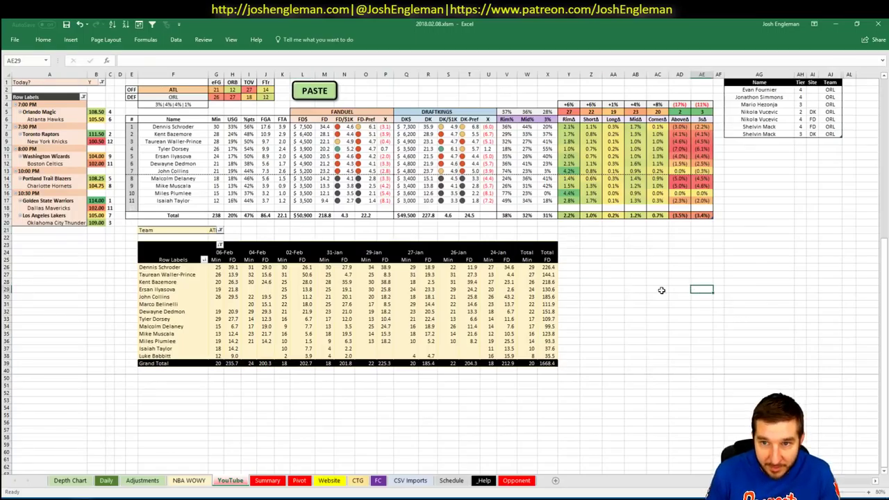
# - Enter Dennis Schroder in the next empty tier-list row with tier 4, team ATL
pyautogui.click(786, 141)
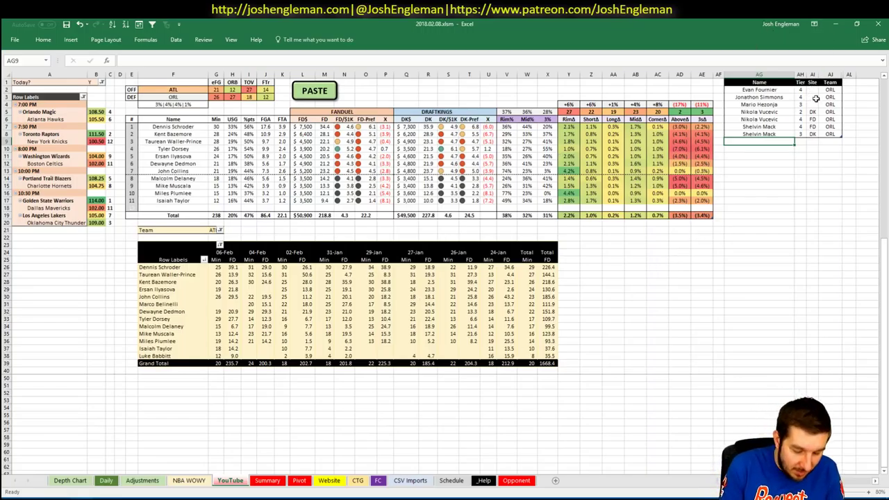
pyautogui.write('Dennis SChroder')
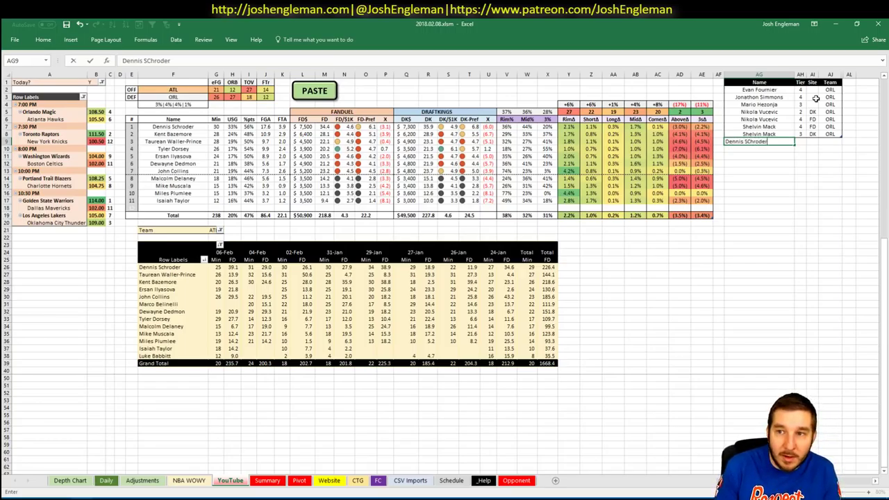
pyautogui.press('Tab')
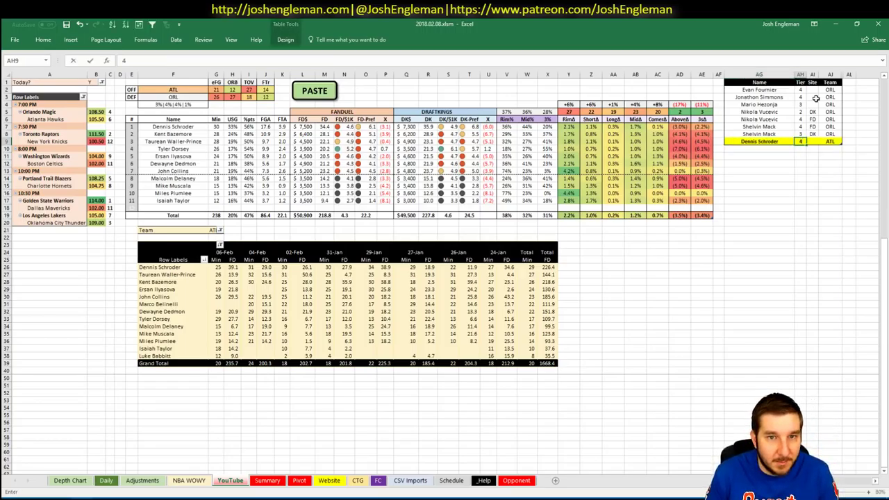
pyautogui.press('Return')
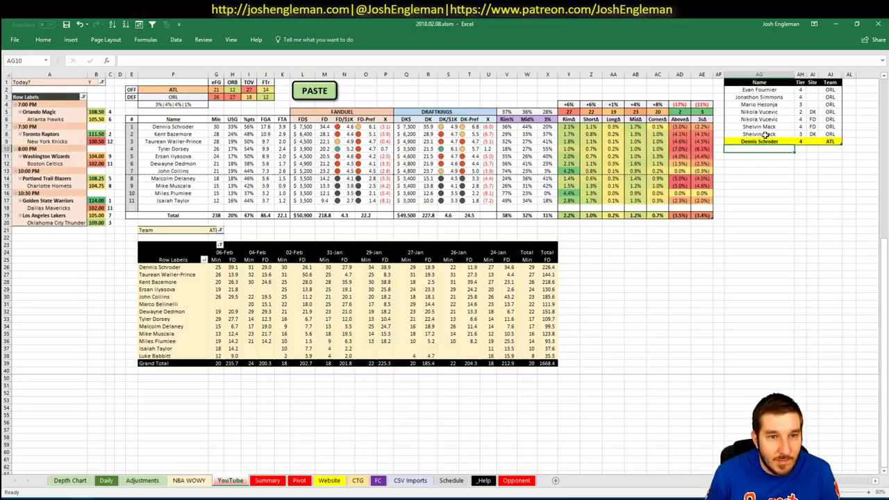
# - Type Kent Bazemore into the next empty Name cell below Dennis Schroder, leaving his tier blank
pyautogui.write('Kent')
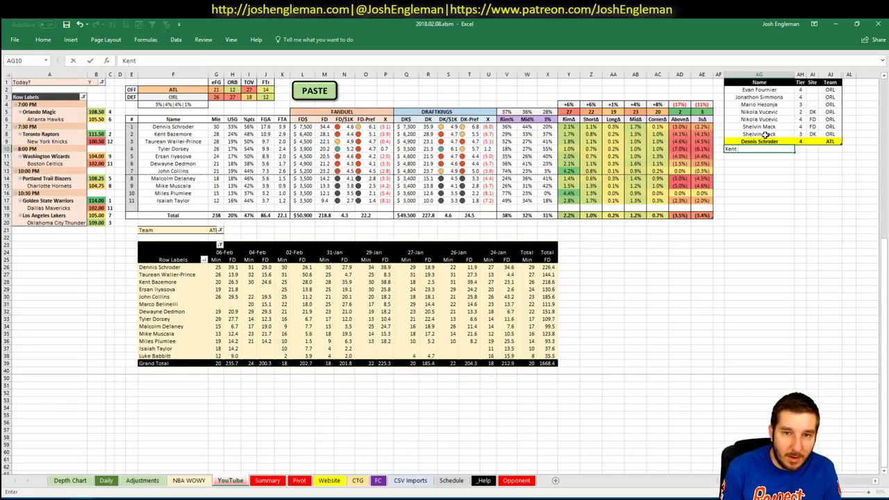
pyautogui.write(' Bazemore')
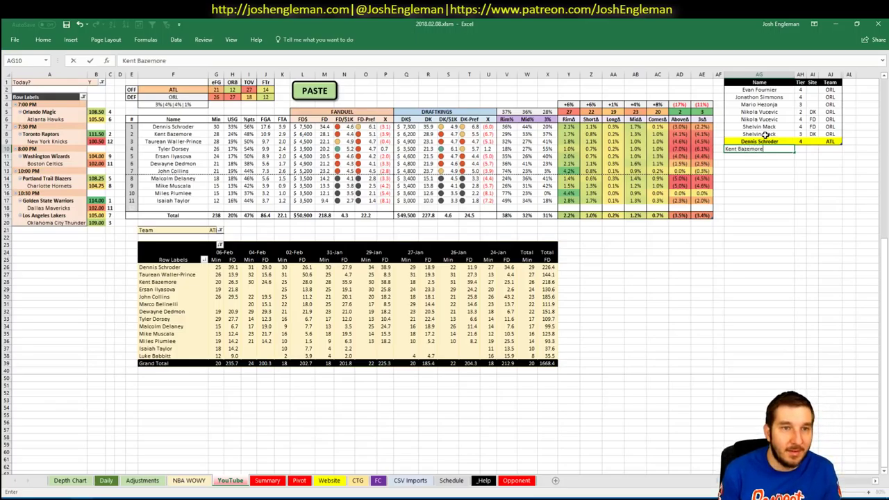
pyautogui.press('Tab')
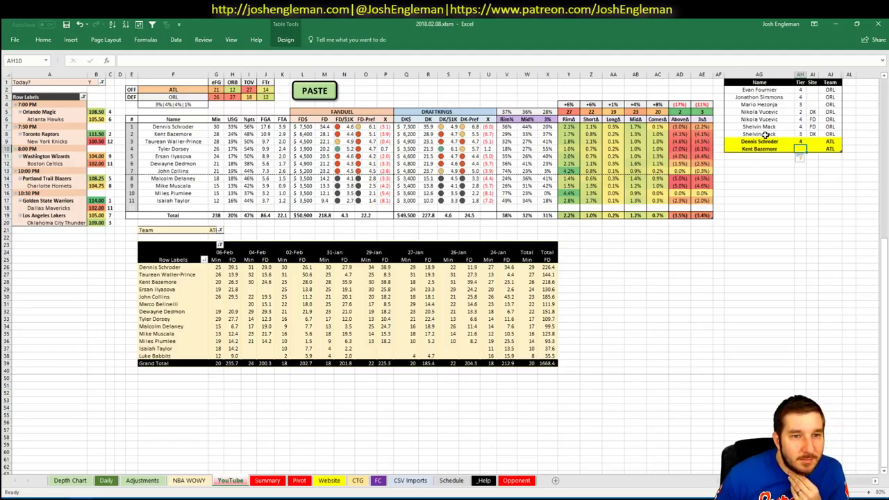
# - Close the Feb 7 tab and filter the Feb 8 FanDuel player pool to shooting guards
pyautogui.click(80, 496)
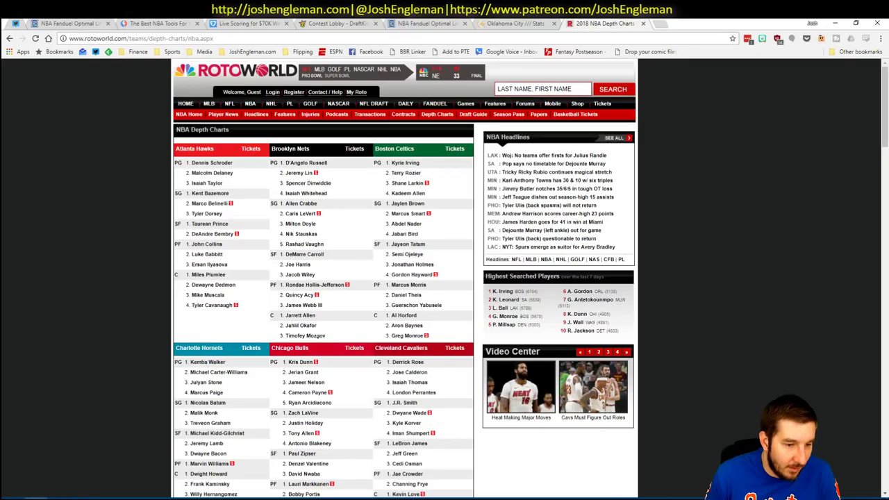
pyautogui.click(64, 23)
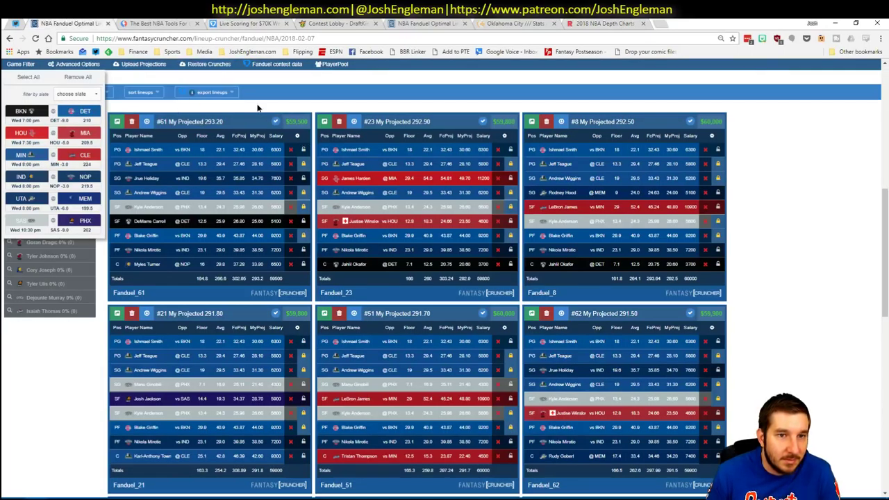
pyautogui.scroll(1, 194, 83)
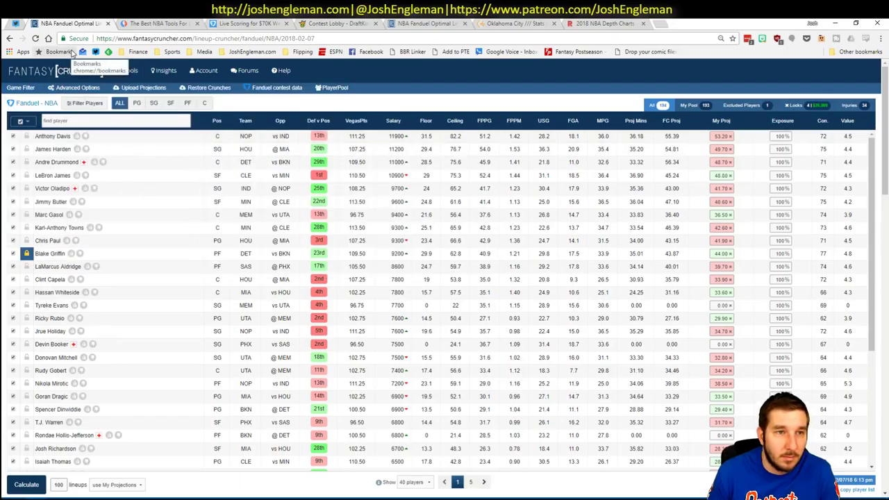
pyautogui.click(109, 24)
pyautogui.click(332, 23)
pyautogui.moveTo(165, 71)
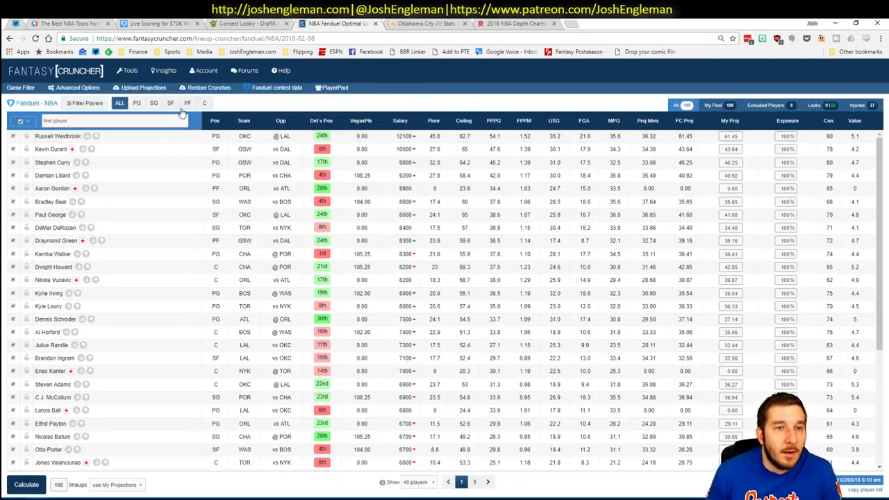
pyautogui.click(154, 103)
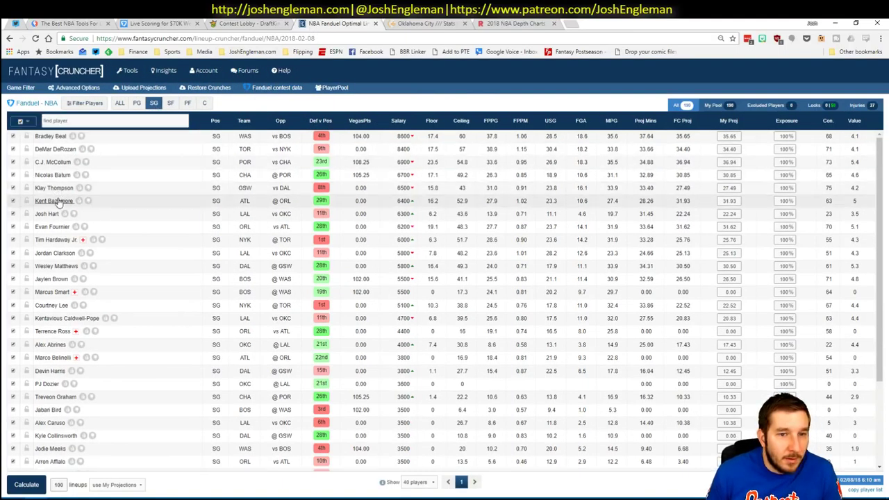
# - Limit Kent Bazemore's game log to games against ORL
pyautogui.click(60, 200)
pyautogui.click(285, 220)
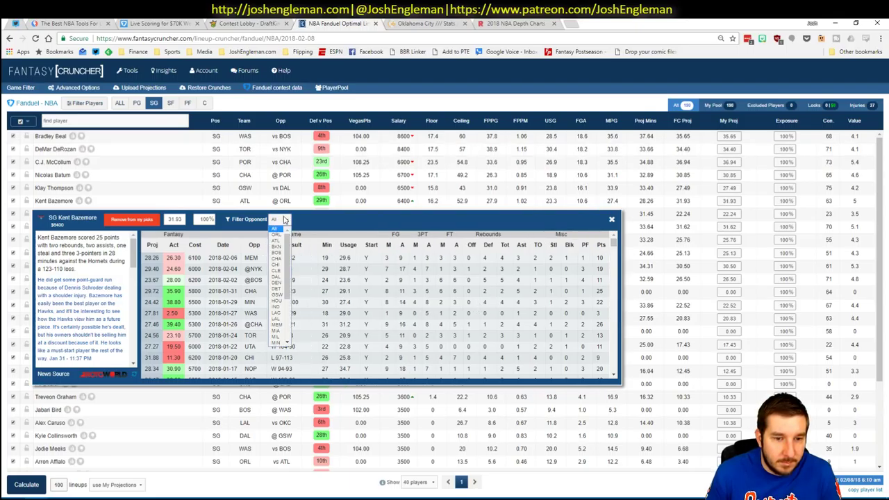
pyautogui.click(280, 236)
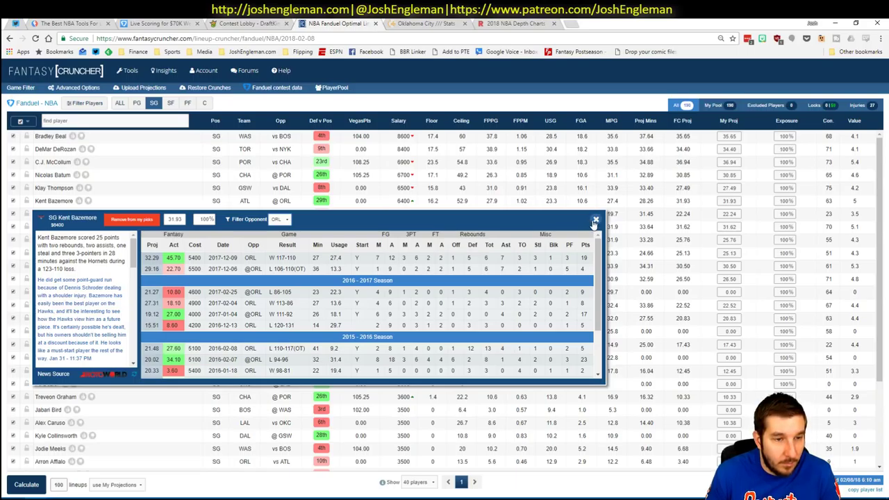
# - Give Kent Bazemore tier 4 in the tier list
pyautogui.hotkey('alt', 'Tab')
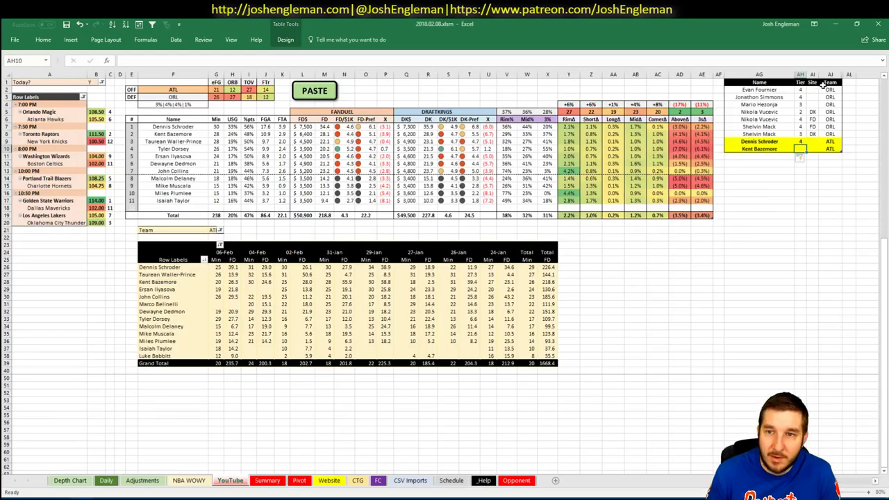
pyautogui.write('4')
pyautogui.press('Return')
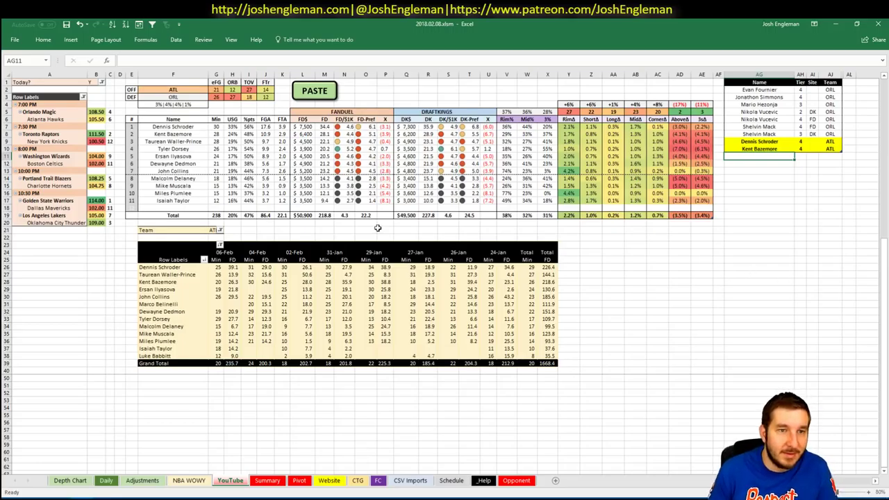
# - Paste Taurean Waller-Prince's name from F9 as a value into the next row and give him tier 4
pyautogui.click(188, 143)
pyautogui.hotkey('ctrl', 'c')
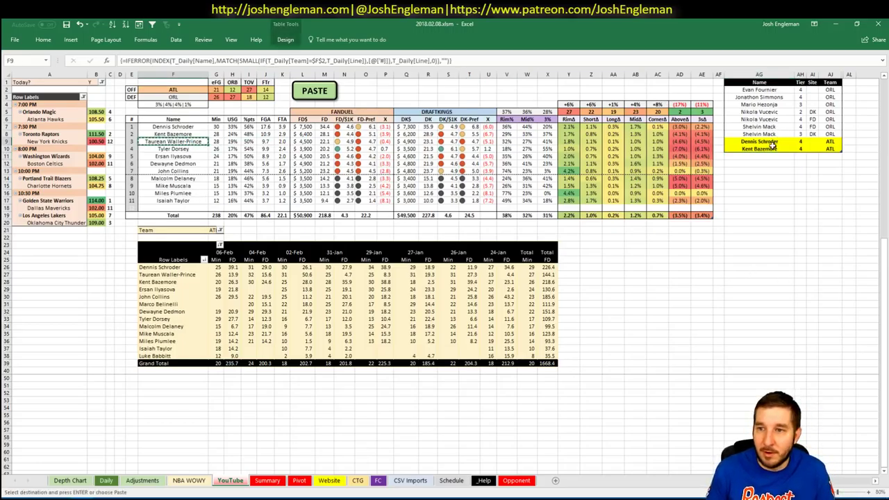
pyautogui.rightClick(766, 156)
pyautogui.click(800, 195)
pyautogui.click(800, 156)
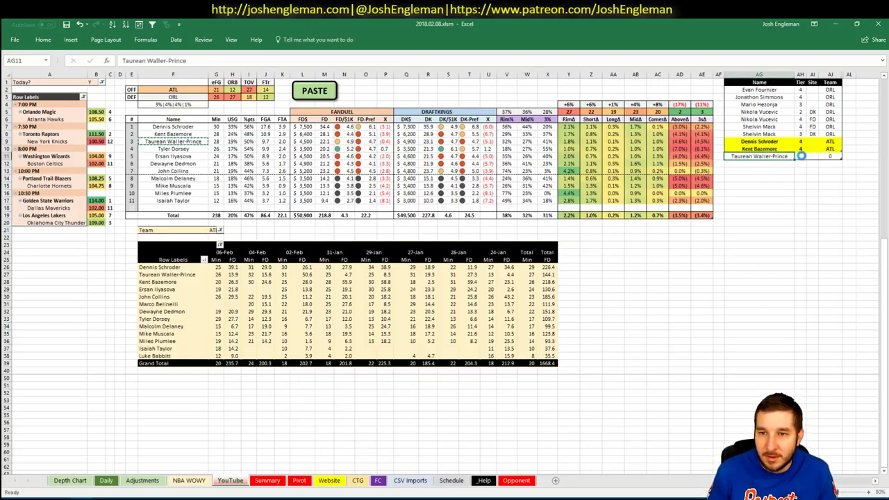
pyautogui.write('4')
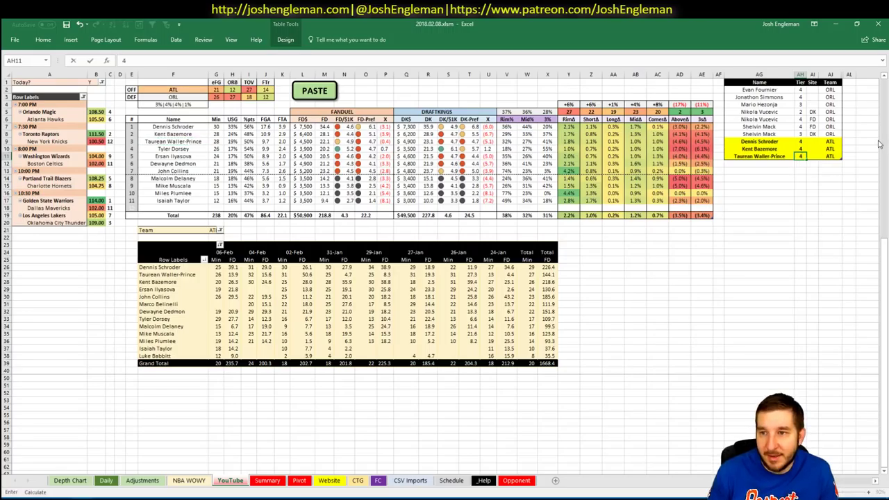
pyautogui.press('Return')
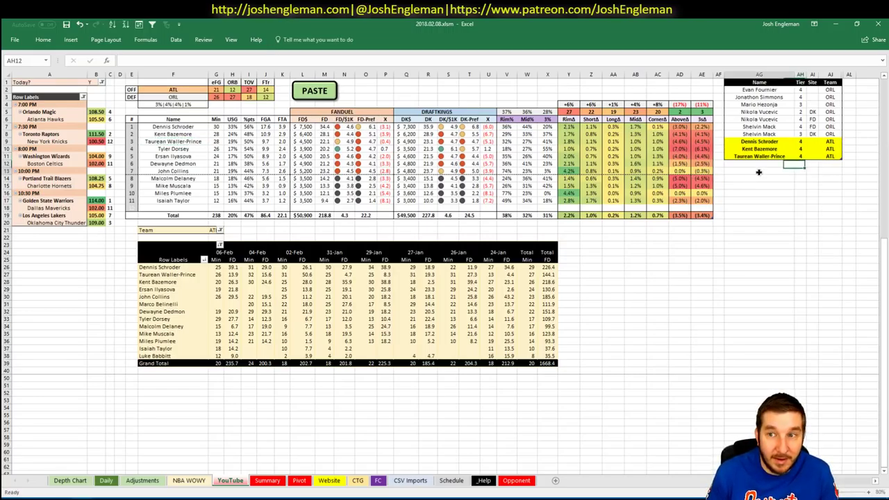
# - Add Tyler Dorsey to the tier list at tier 3
pyautogui.click(756, 161)
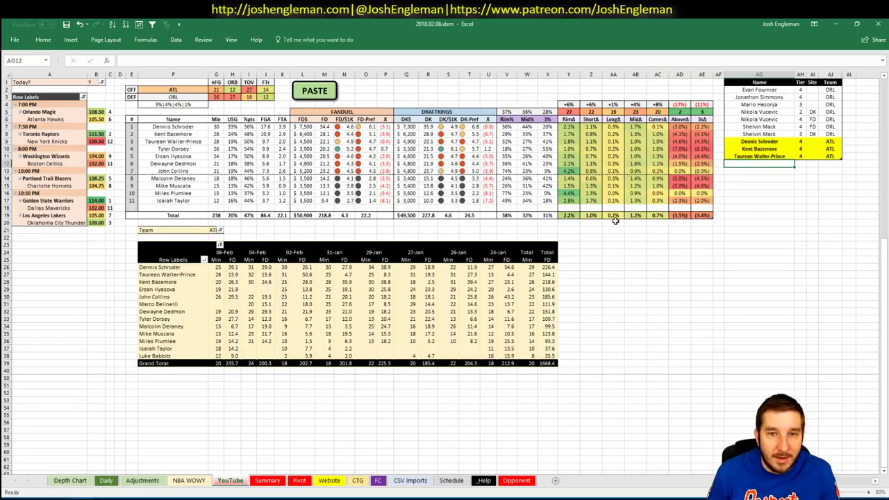
pyautogui.moveTo(449, 280)
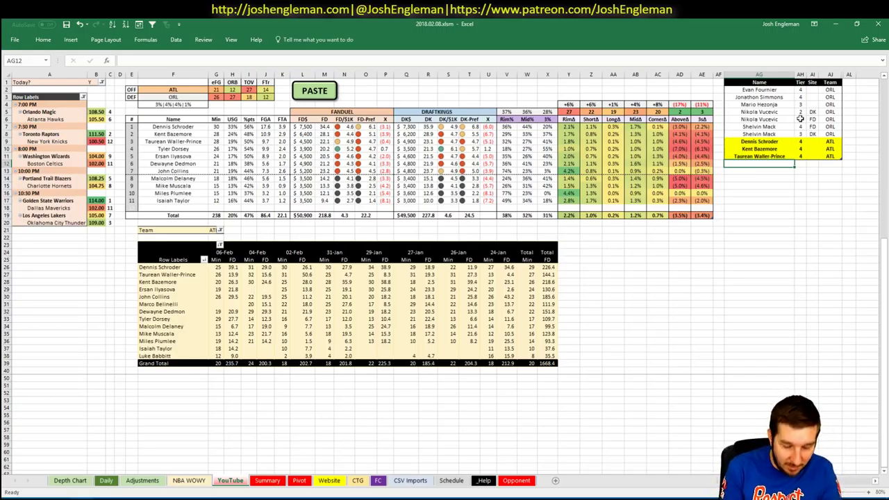
pyautogui.write('Tyler Dor')
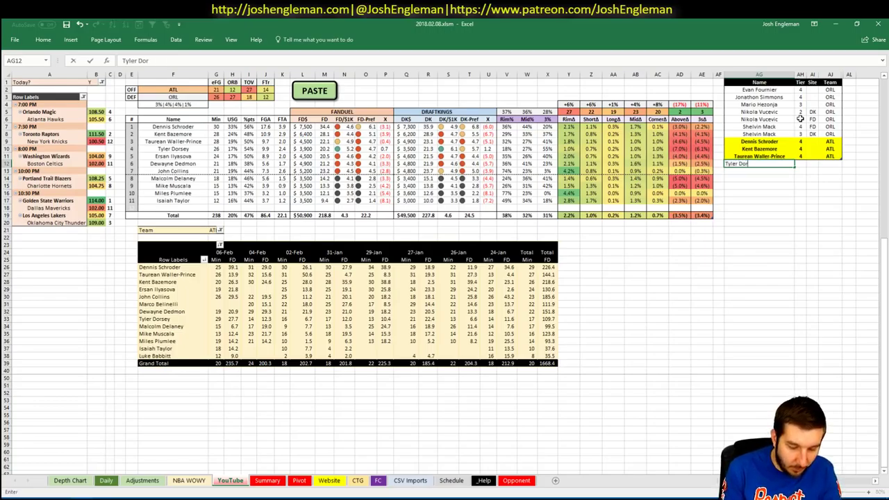
pyautogui.write('sey')
pyautogui.press('Tab')
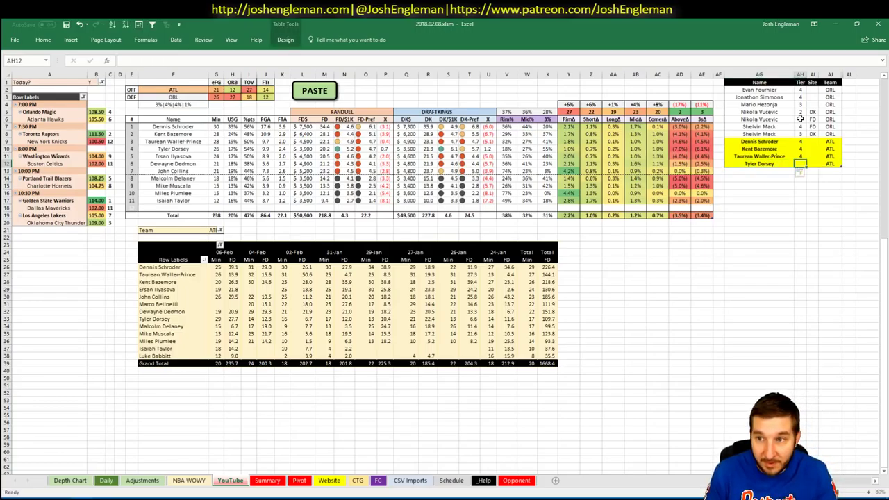
pyautogui.write('3')
pyautogui.press('Return')
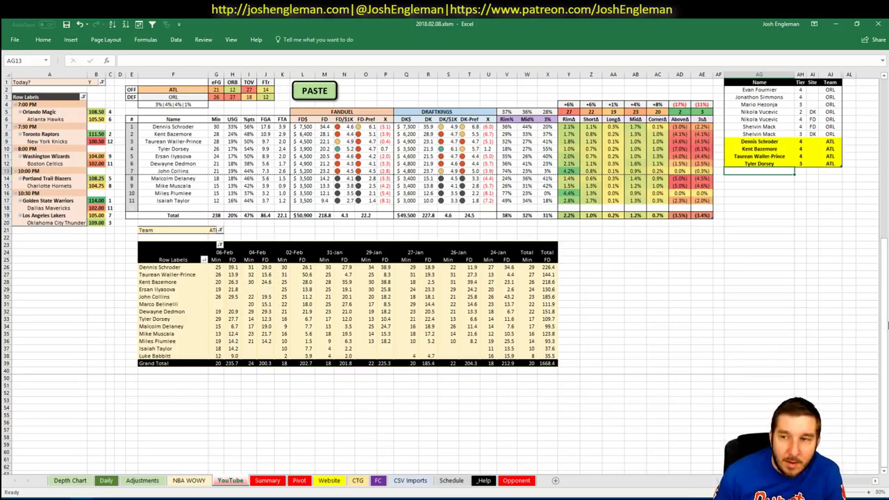
# - Add John Collins at tier 4, fixing the misspelled 'John Collison', then inspect the stats formulas
pyautogui.write('John Col')
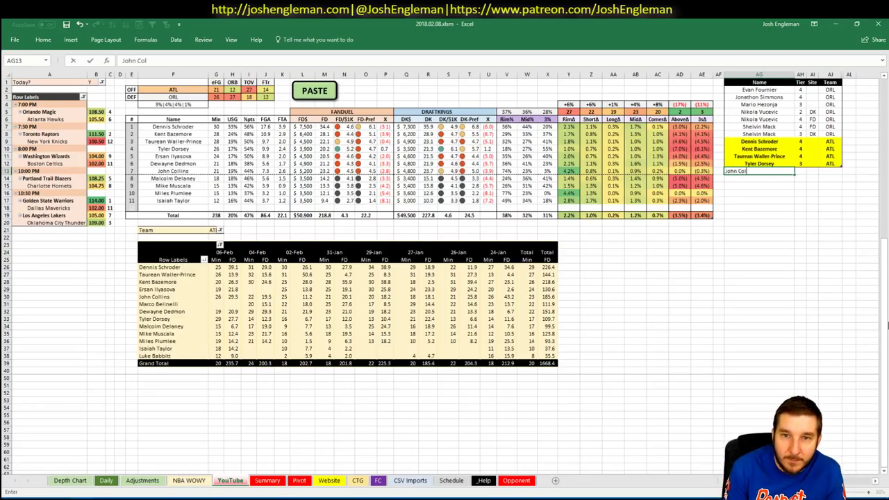
pyautogui.write('lison')
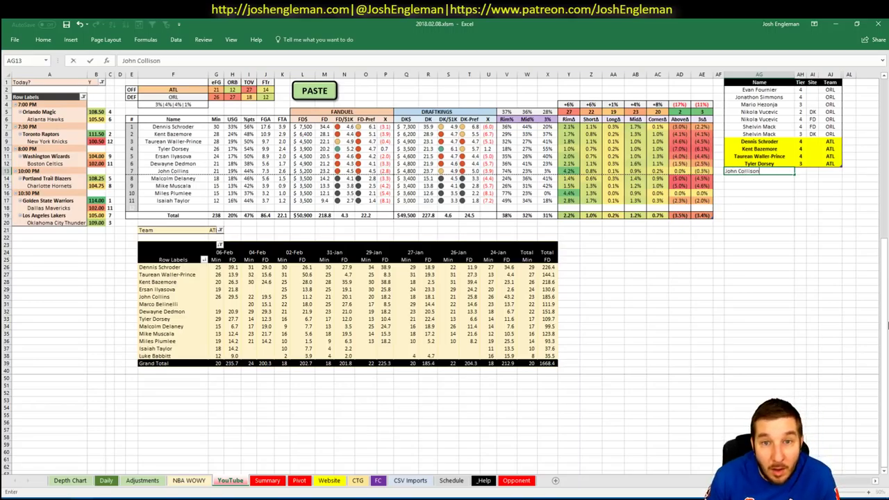
pyautogui.press('Tab')
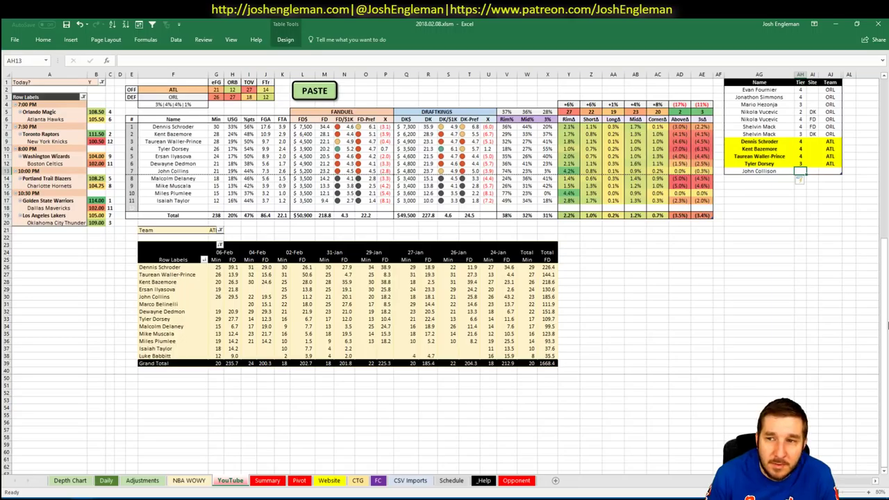
pyautogui.press('Left')
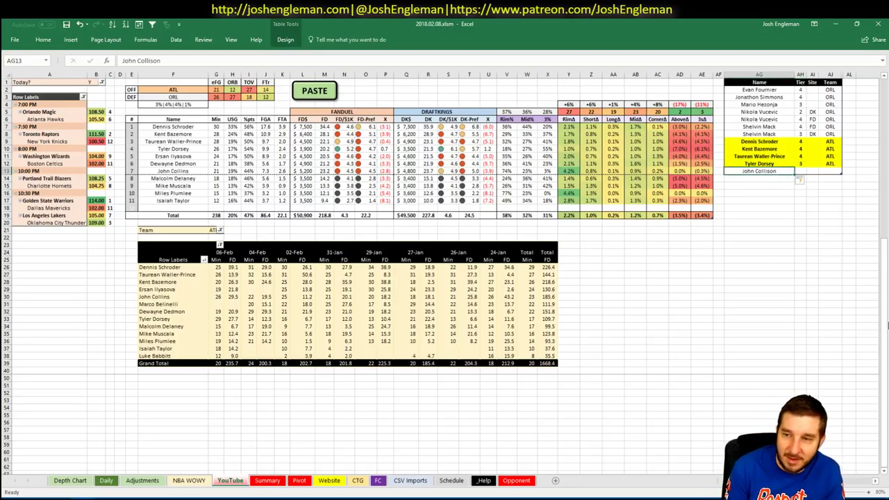
pyautogui.write('John Coll')
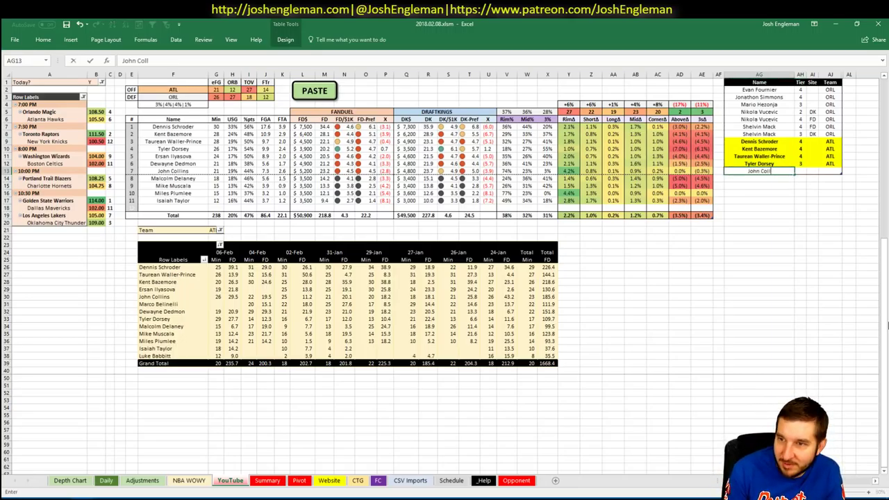
pyautogui.write('ins')
pyautogui.press('Tab')
pyautogui.write('4')
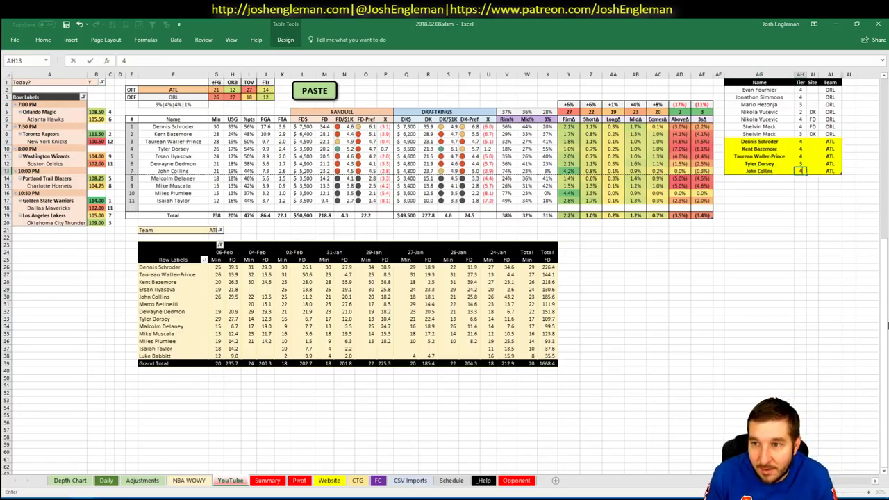
pyautogui.press('Return')
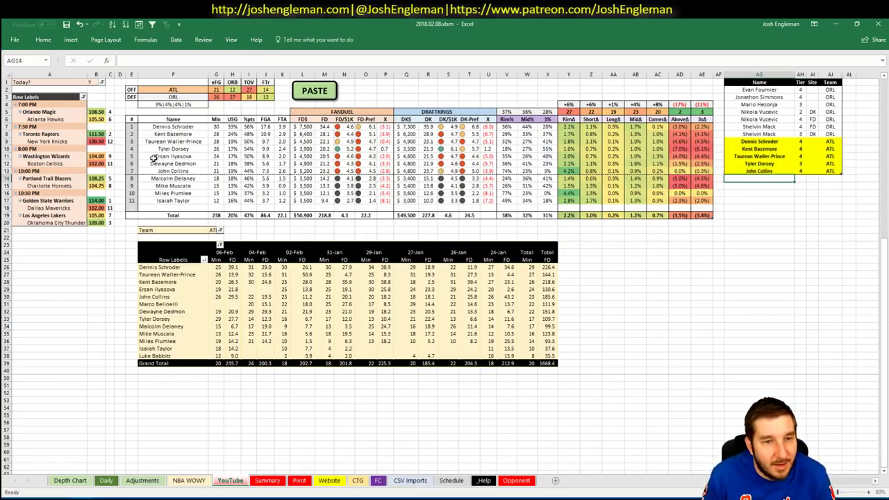
pyautogui.click(202, 172)
pyautogui.click(215, 171)
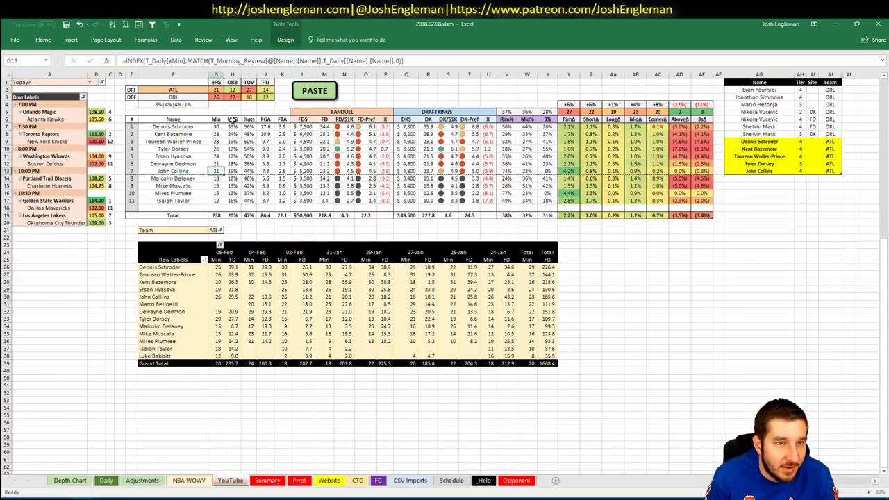
# - Change the analysed team in F2 from ATL to TOR
pyautogui.click(204, 88)
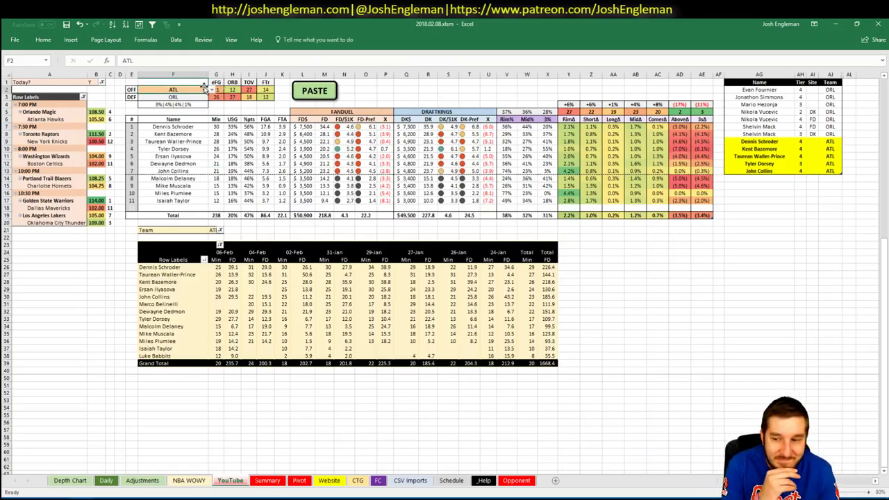
pyautogui.write('TOR')
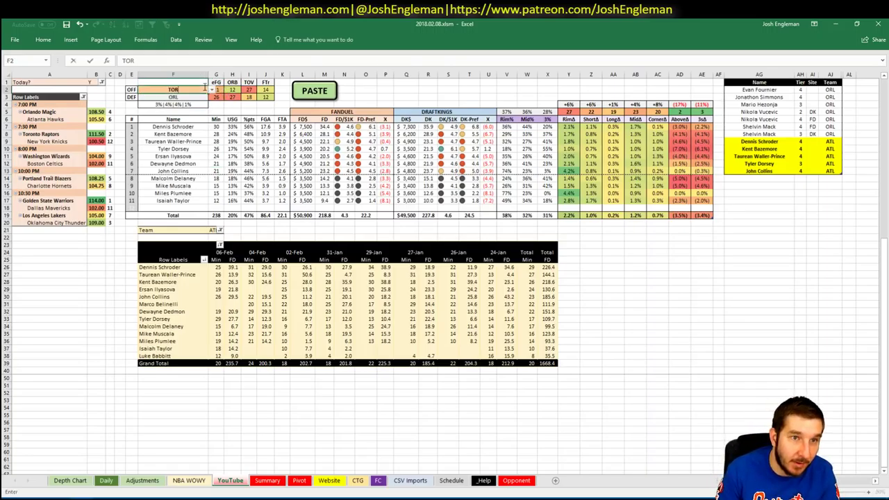
pyautogui.press('Return')
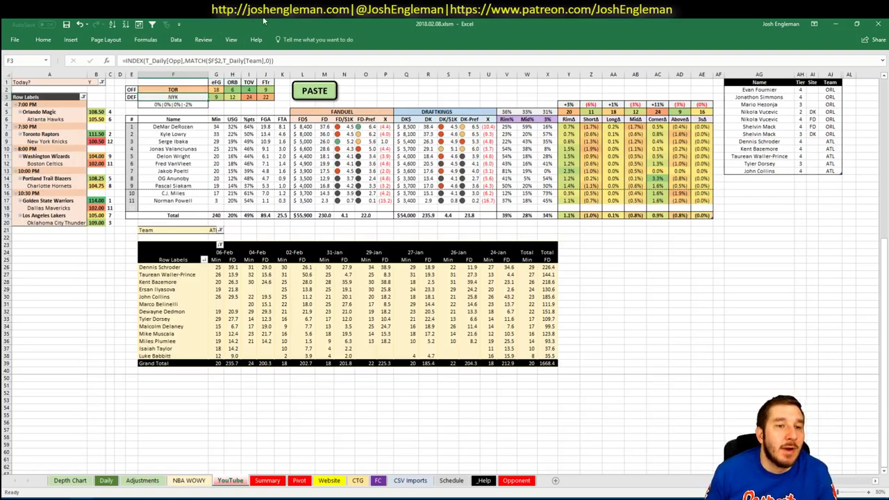
pyautogui.click(120, 140)
pyautogui.click(120, 134)
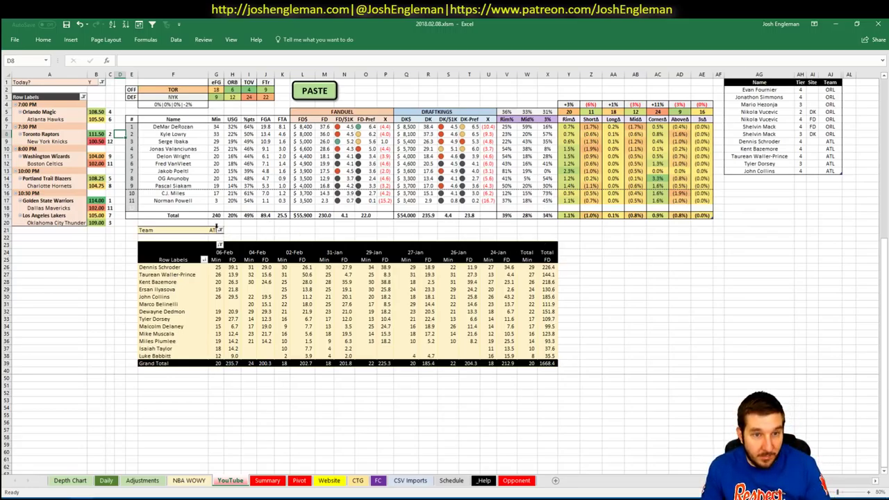
# - Set the minutes pivot's team filter in G21 to NYK, then to TOR
pyautogui.click(216, 230)
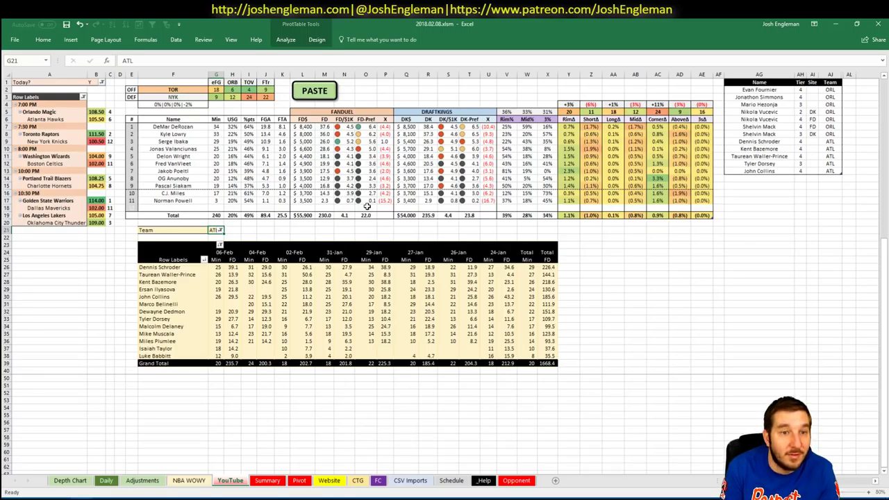
pyautogui.write('NYK')
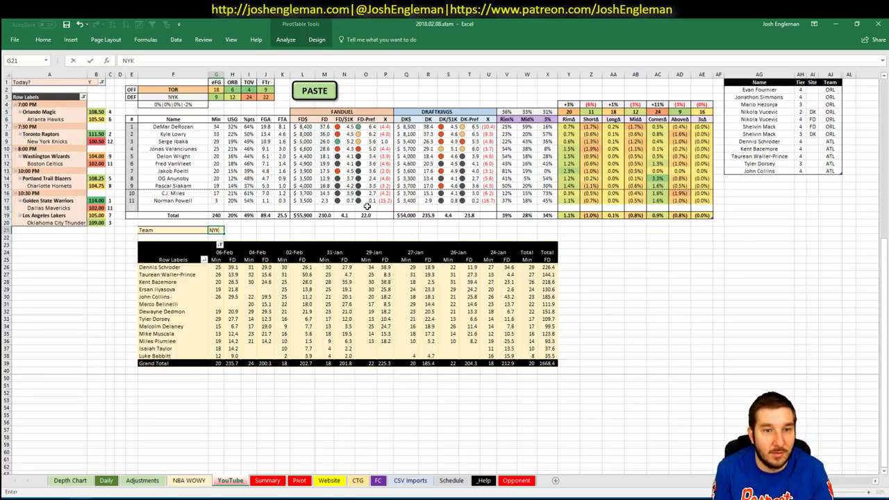
pyautogui.press('Return')
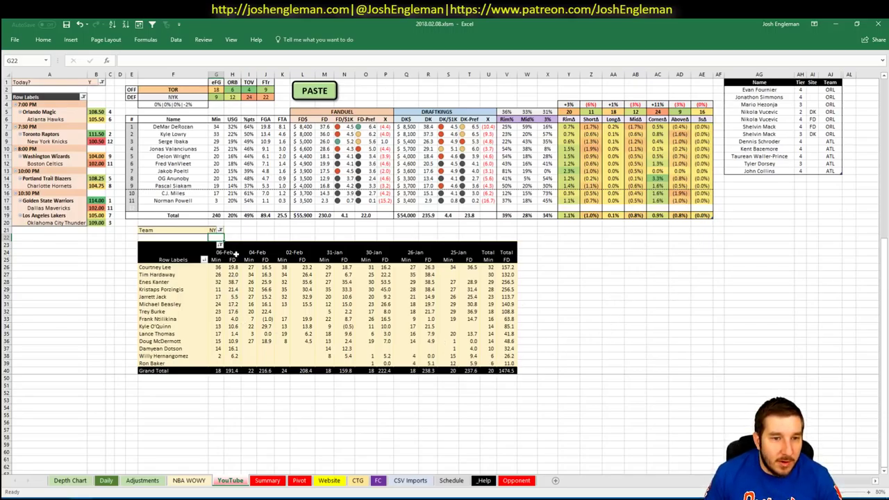
pyautogui.click(216, 231)
pyautogui.write('TOR')
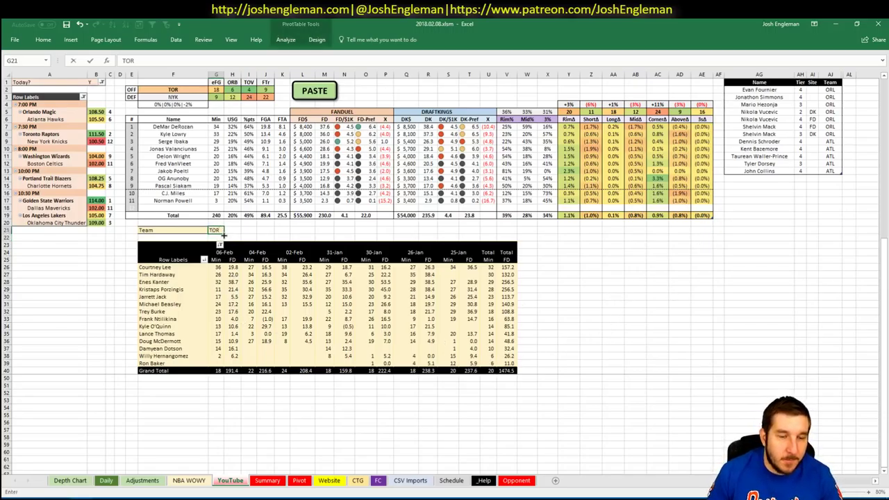
pyautogui.press('Return')
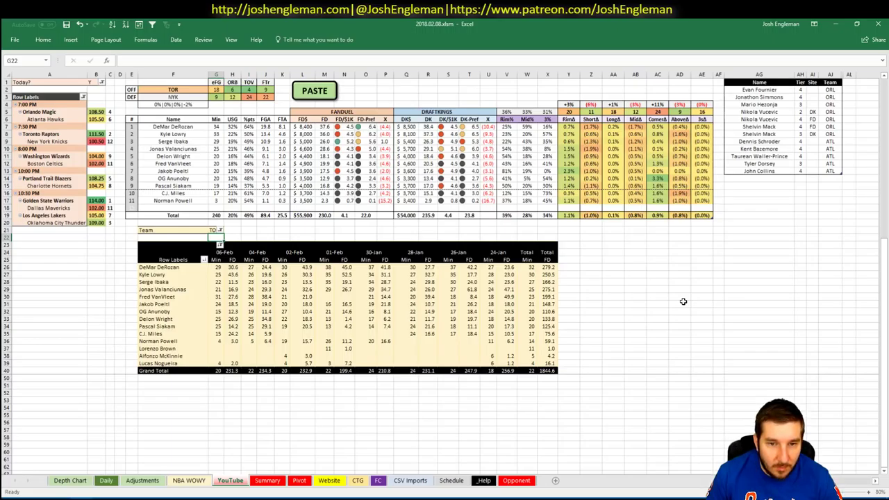
pyautogui.click(771, 176)
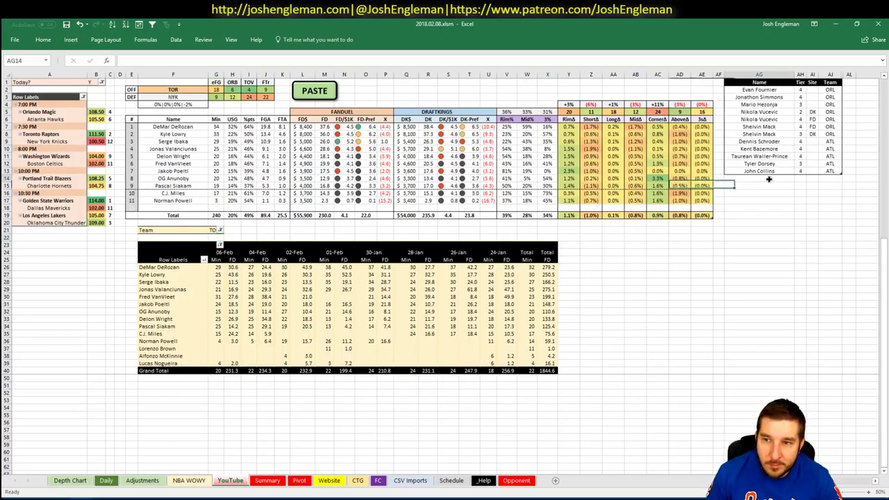
pyautogui.click(30, 486)
pyautogui.click(47, 149)
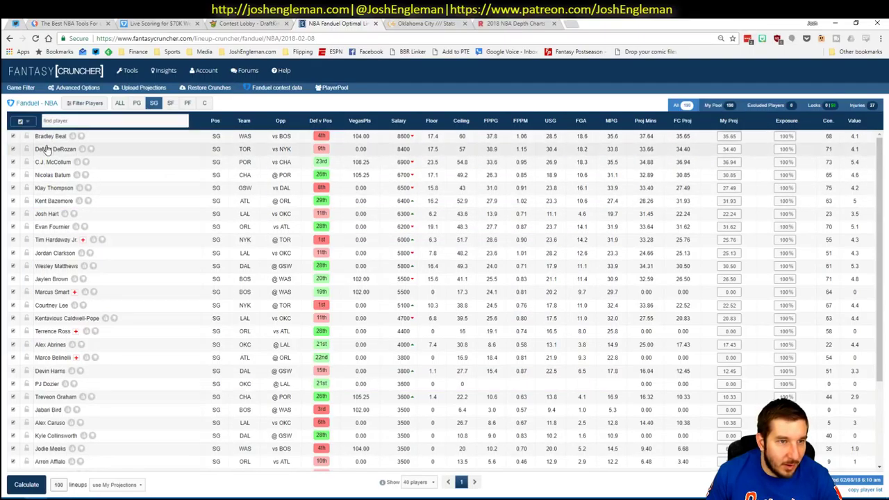
pyautogui.click(47, 149)
pyautogui.click(282, 167)
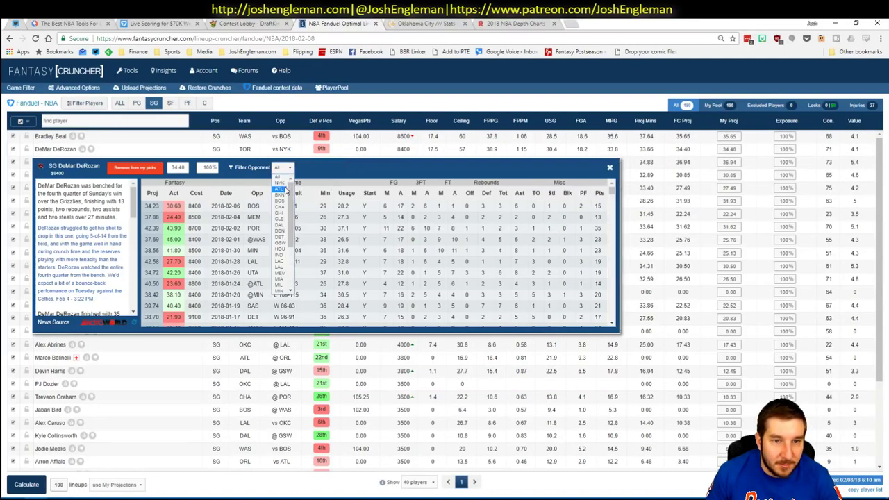
pyautogui.click(279, 183)
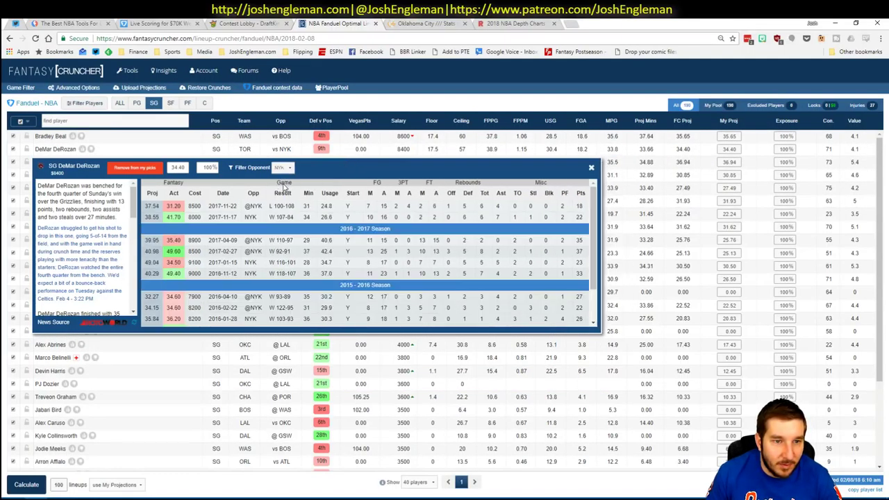
pyautogui.click(591, 167)
pyautogui.hotkey('alt', 'Tab')
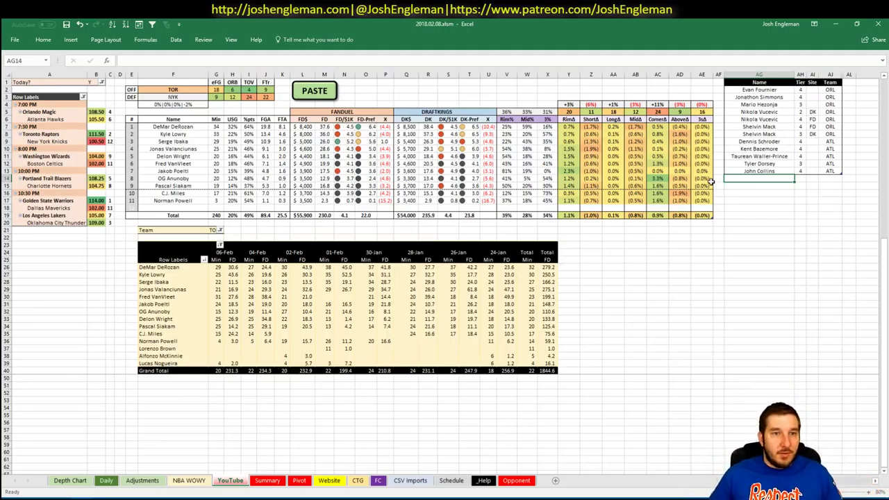
# - Enter DeMar DeRozan in AG14 of the tier list, then go back to Fantasy Cruncher's player list
pyautogui.write('DeM')
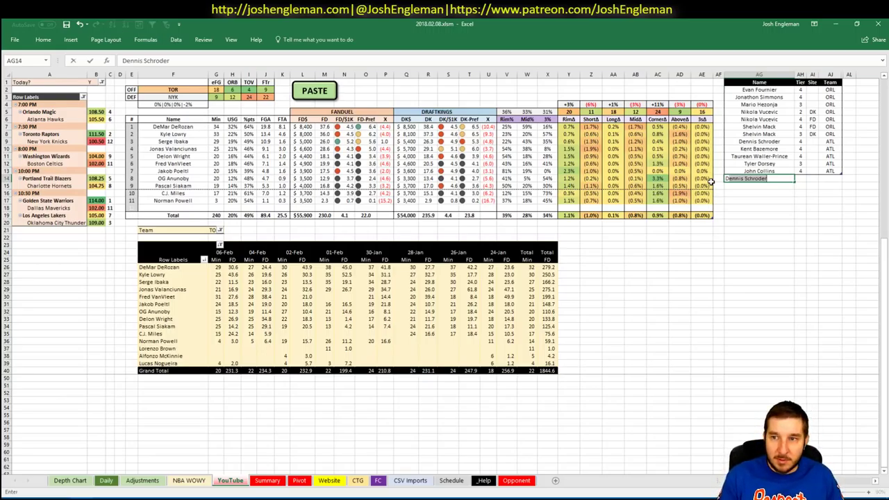
pyautogui.write('ar De')
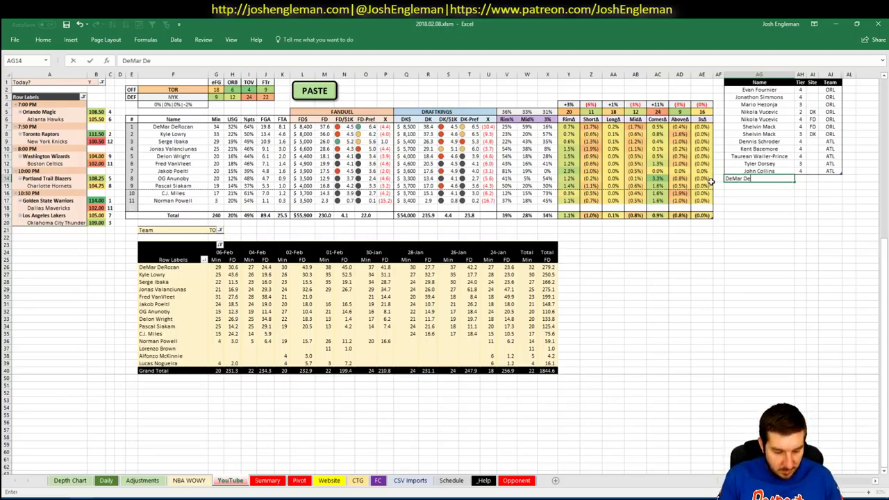
pyautogui.write('Rozan')
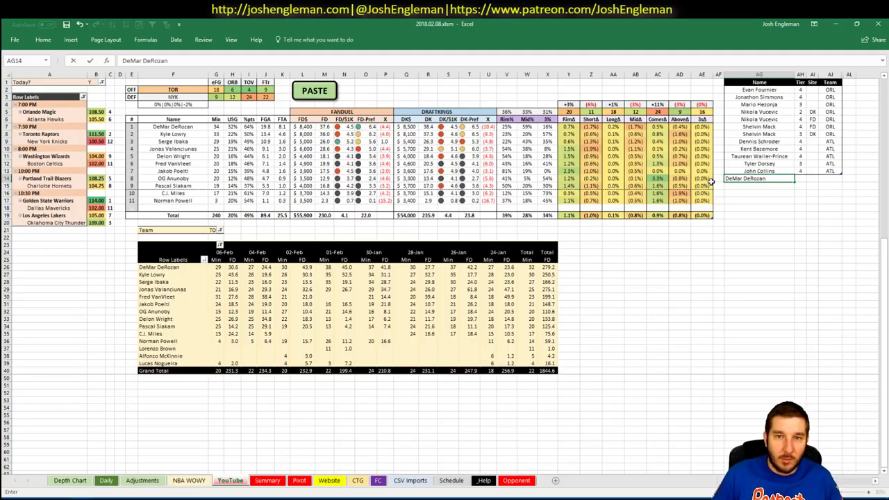
pyautogui.press('Return')
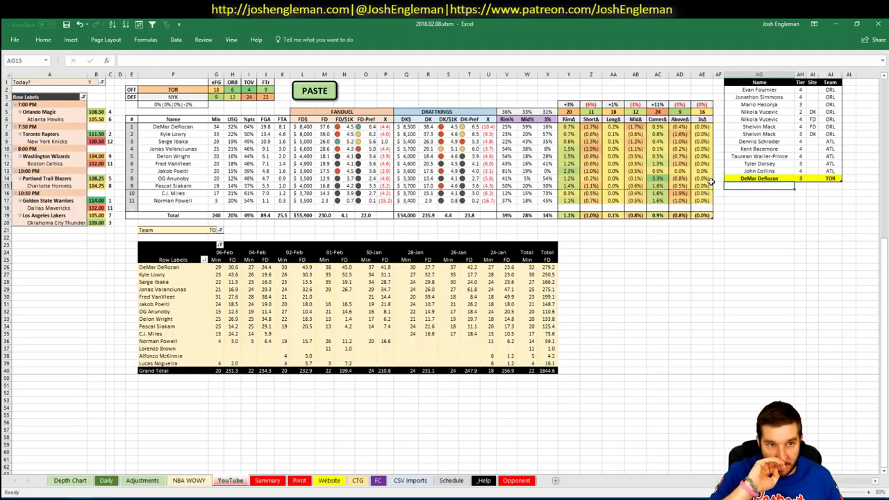
pyautogui.hotkey('alt', 'Tab')
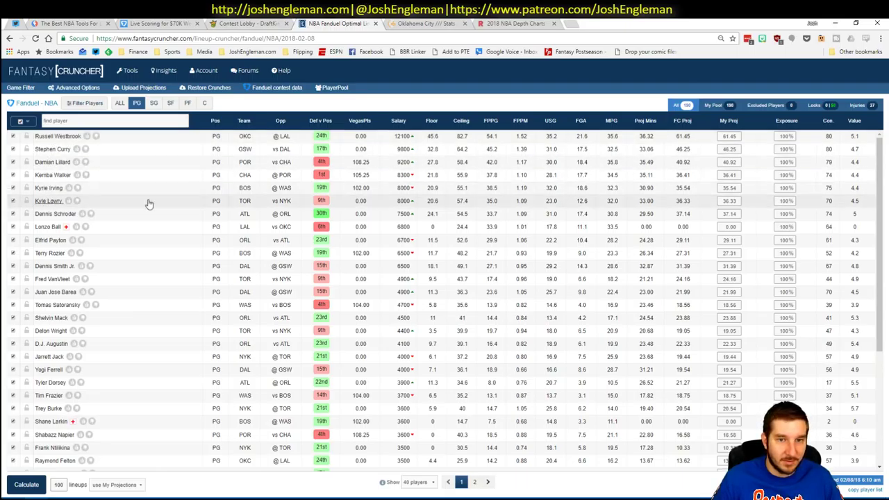
# - Open Kyle Lowry's FanDuel game log and filter it to his games against NYK
pyautogui.click(48, 201)
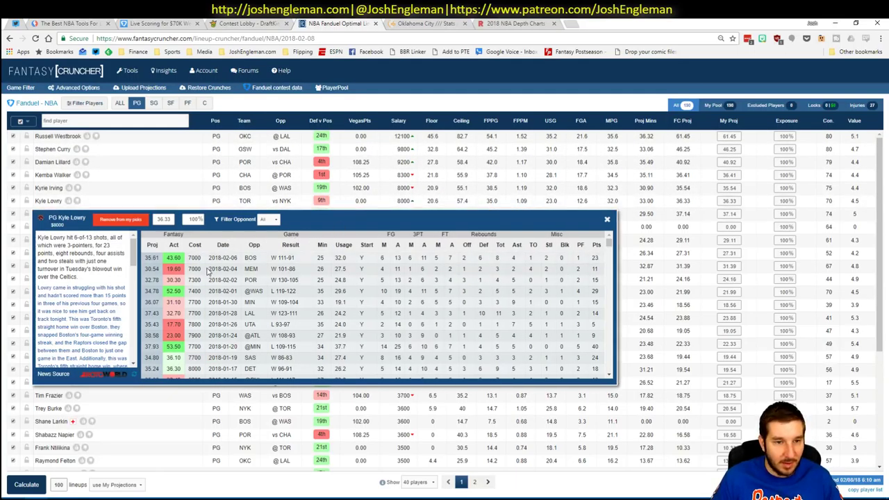
pyautogui.hotkey('alt', 'Tab')
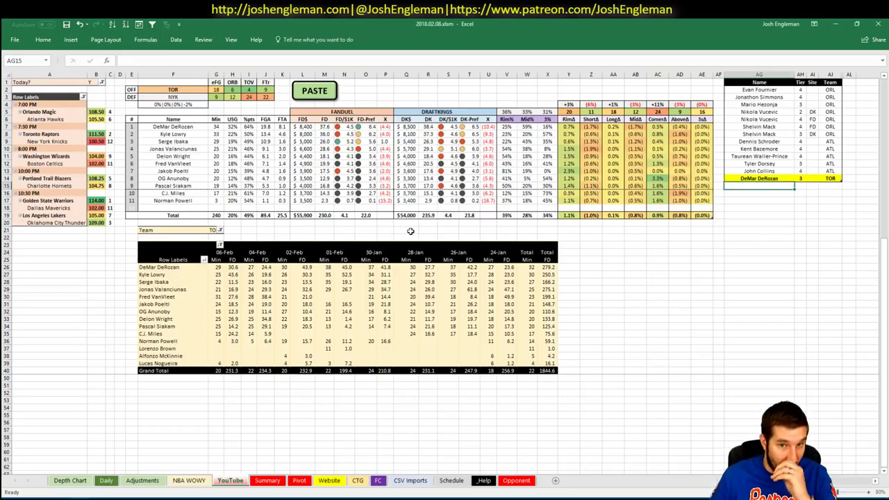
pyautogui.hotkey('alt', 'Tab')
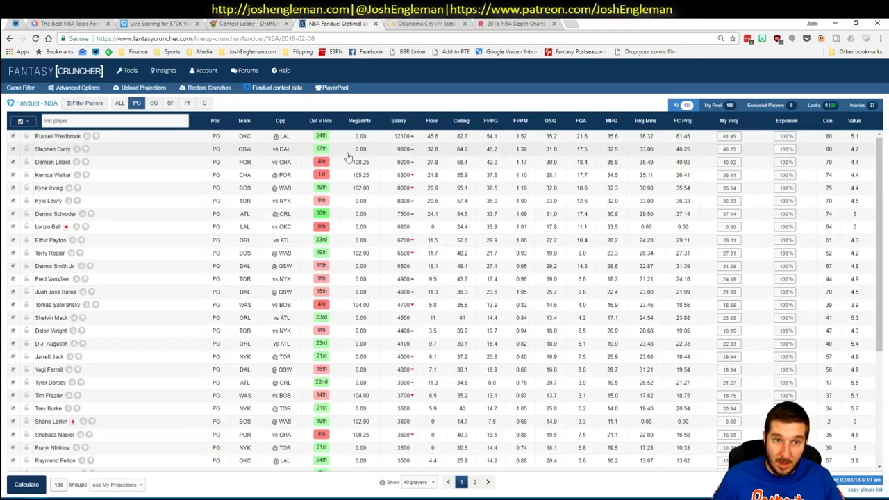
pyautogui.click(49, 201)
pyautogui.click(275, 223)
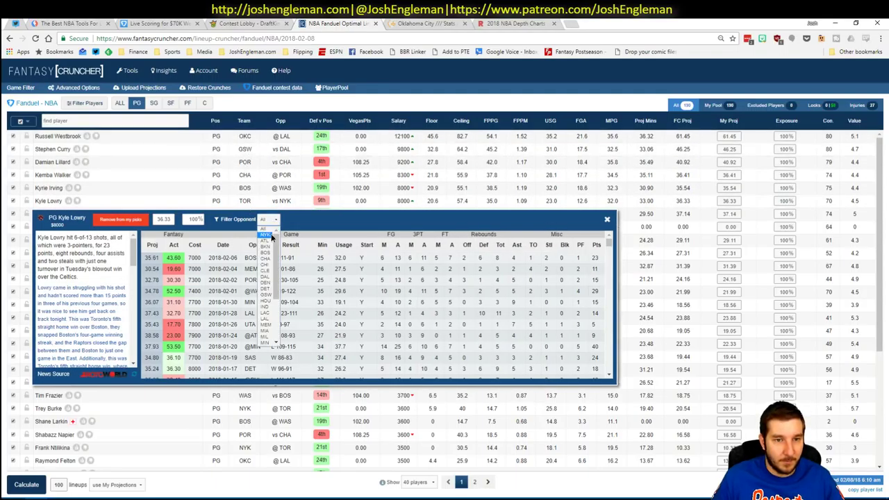
pyautogui.click(270, 235)
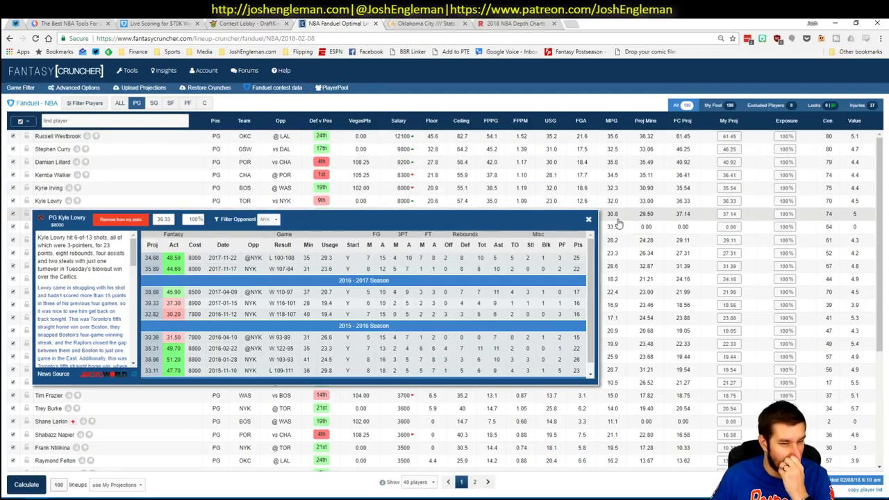
# - Add Kyle Lowry to the tier list in AG15 with tier 3
pyautogui.hotkey('alt', 'Tab')
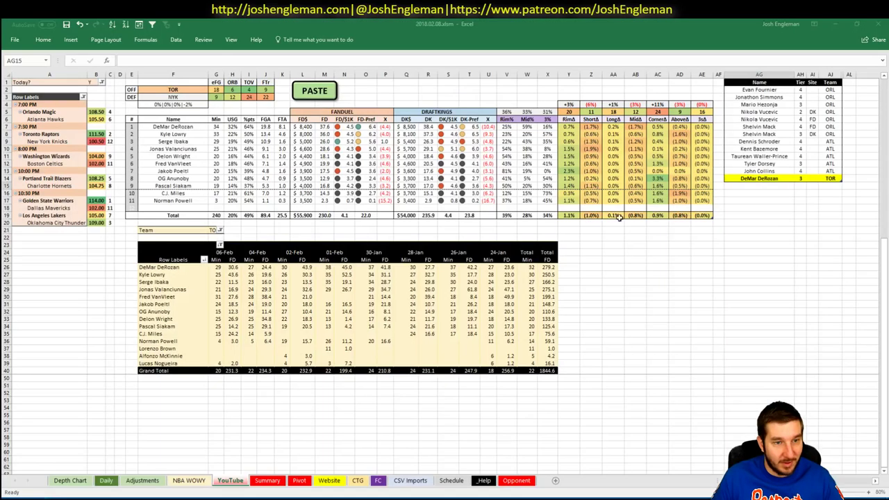
pyautogui.write('Kyle Lowry')
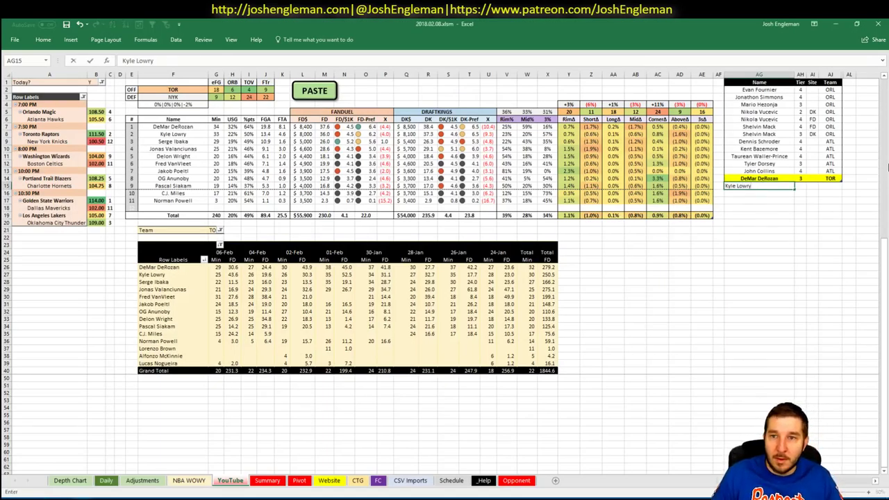
pyautogui.press('Tab')
pyautogui.write('3')
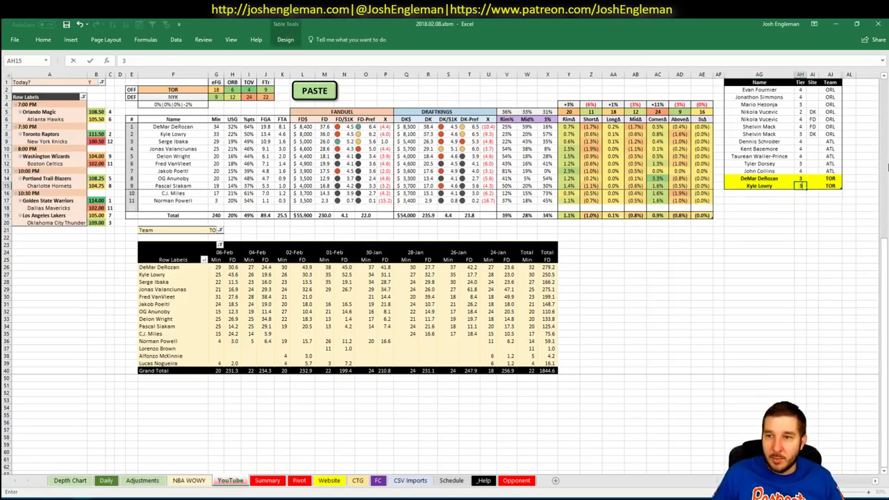
pyautogui.press('Return')
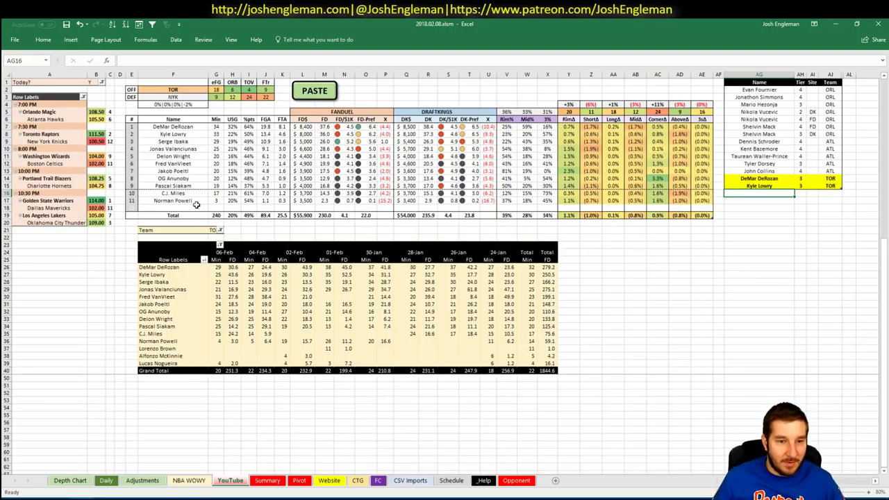
# - On the Depth Chart sheet, set Serge Ibaka's baseline PF minutes to 26 and Pascal Siakam's to 21
pyautogui.click(70, 480)
pyautogui.scroll(4, 117, 380)
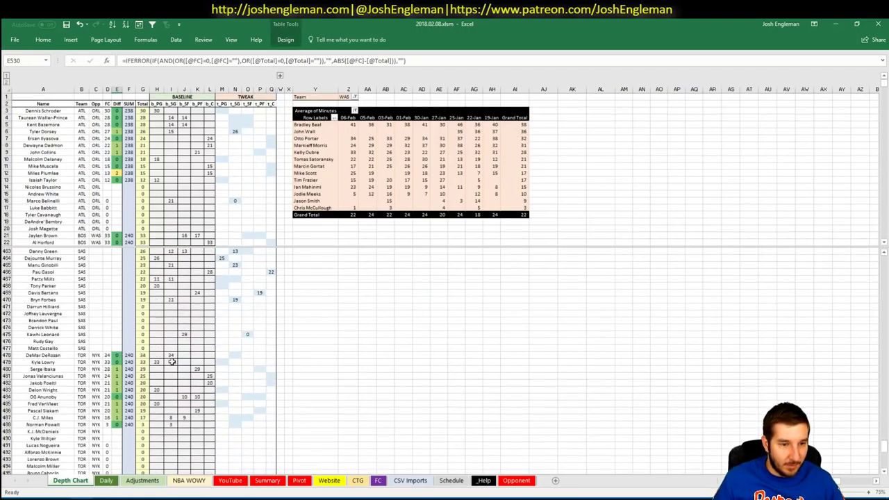
pyautogui.click(268, 368)
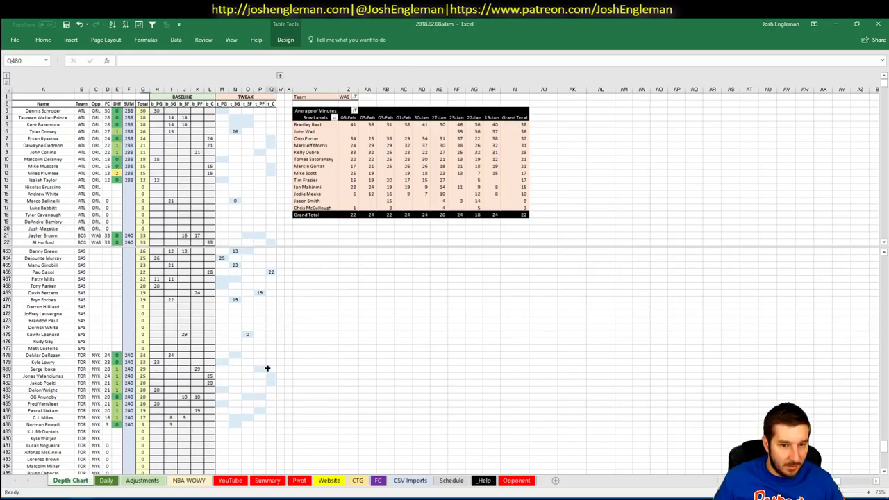
pyautogui.click(199, 369)
pyautogui.write('26')
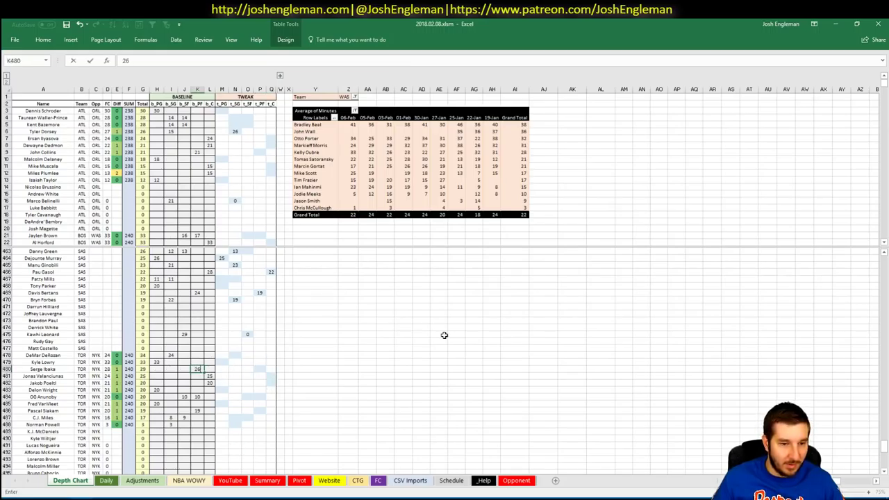
pyautogui.press('Return')
pyautogui.click(195, 410)
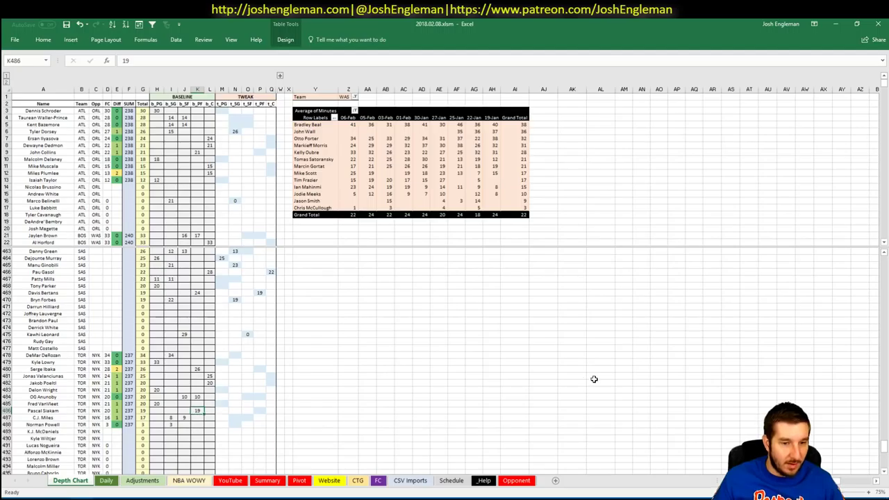
pyautogui.write('21')
pyautogui.click(313, 411)
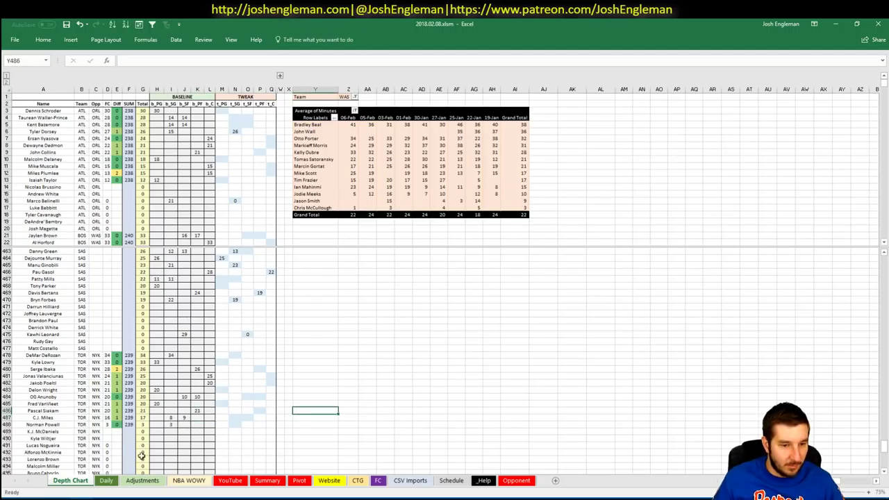
pyautogui.click(111, 480)
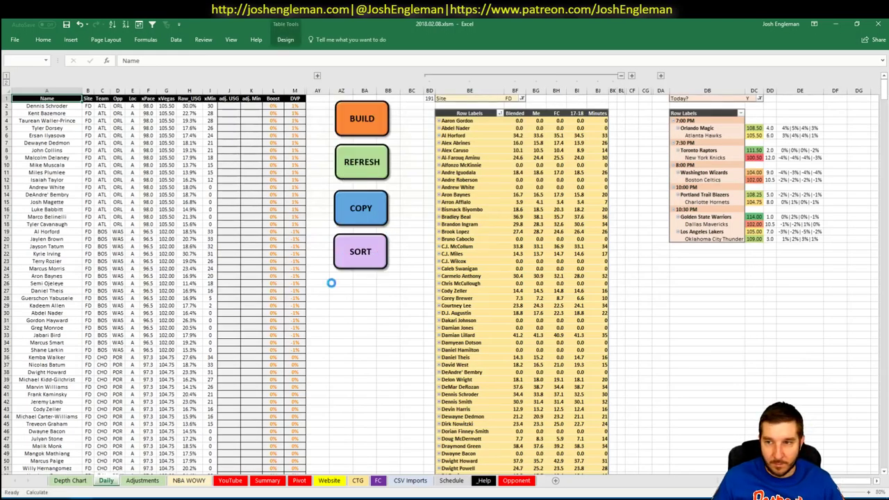
pyautogui.click(226, 480)
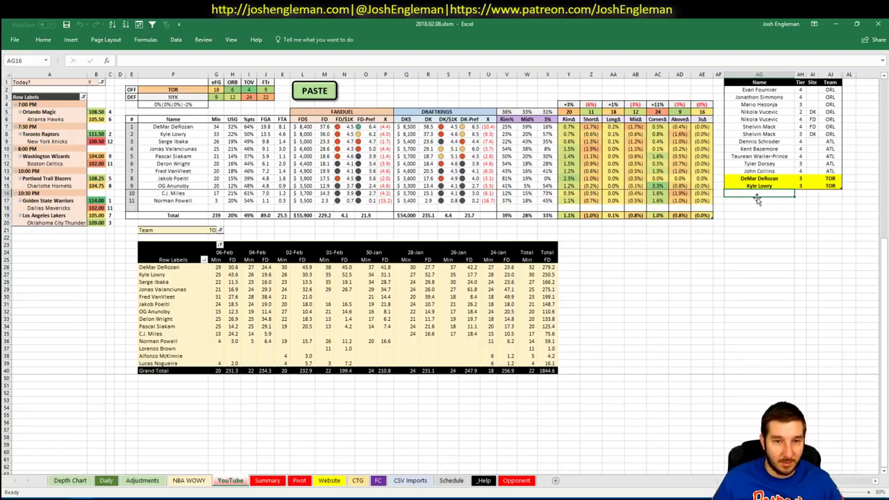
# - Add a Jonas Valanciunas row to the tier table with tier 4 for FD
pyautogui.click(326, 282)
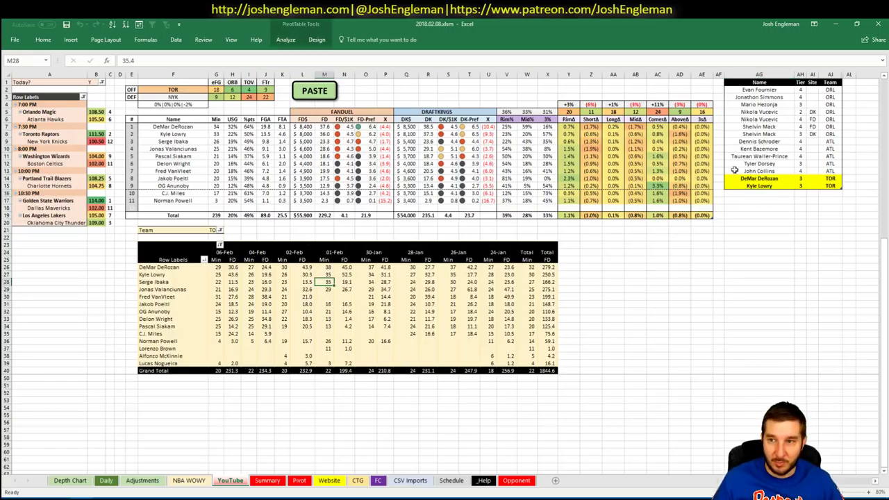
pyautogui.click(749, 193)
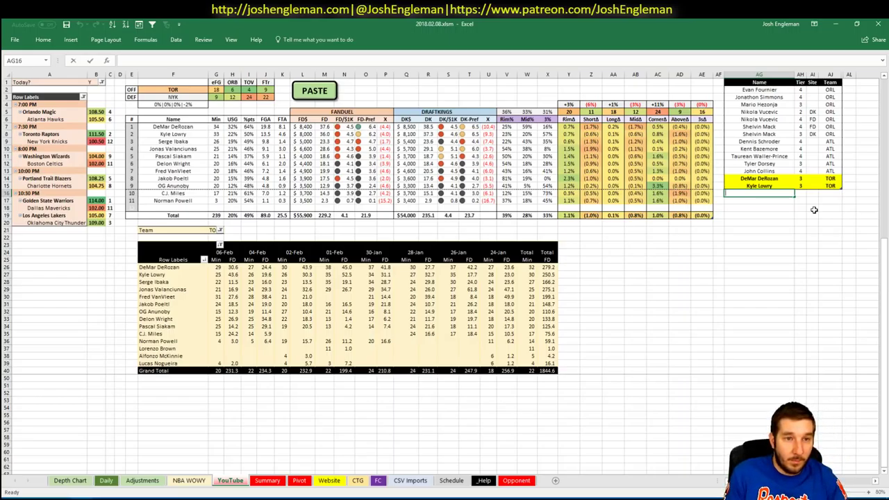
pyautogui.write('Kpms')
pyautogui.press('Escape')
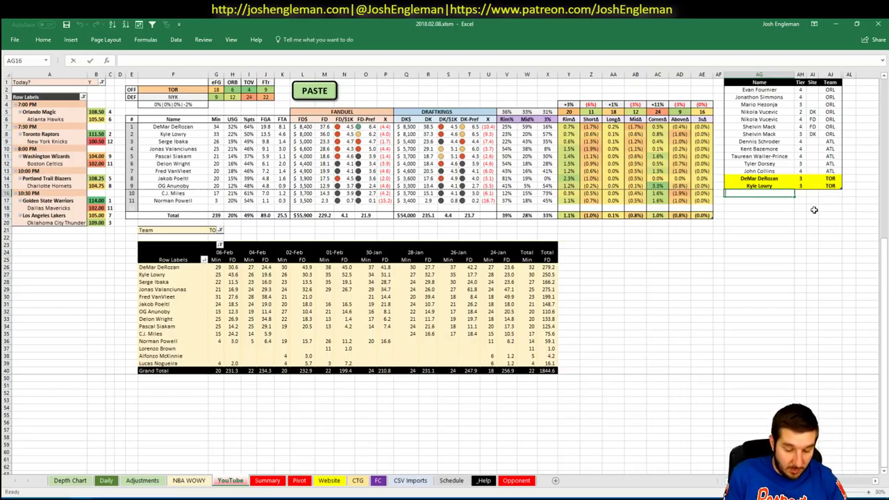
pyautogui.write('Jonas Valanciunas')
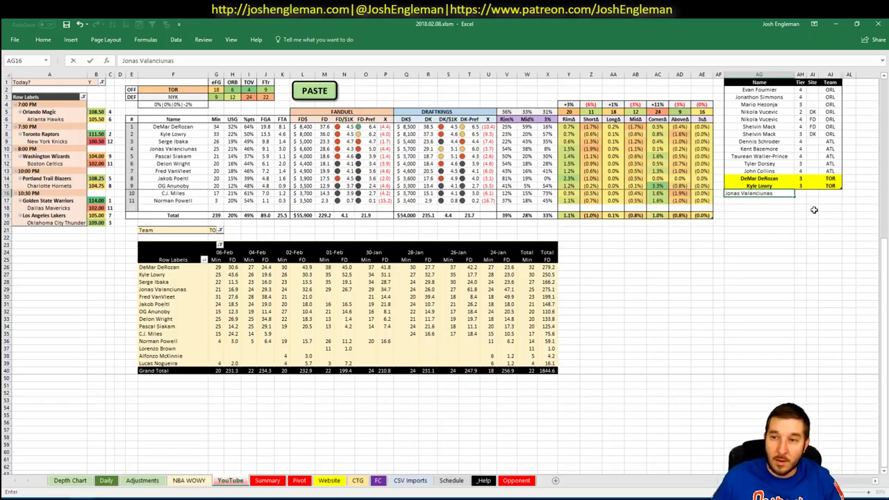
pyautogui.press('Tab')
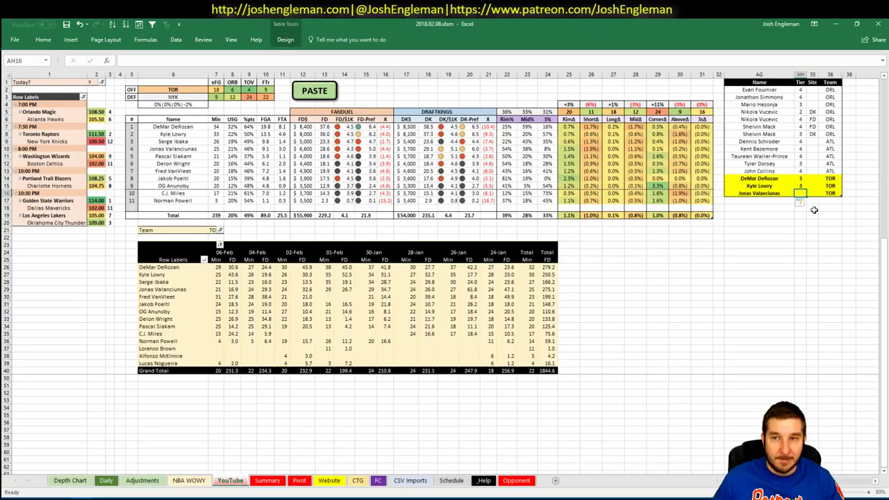
pyautogui.write('4')
pyautogui.press('Tab')
pyautogui.write('FD')
pyautogui.press('Return')
# - Add a second Jonas Valanciunas row with tier 3 for DK
pyautogui.write('Jonas Valanciunas')
pyautogui.press('Tab')
pyautogui.write('3')
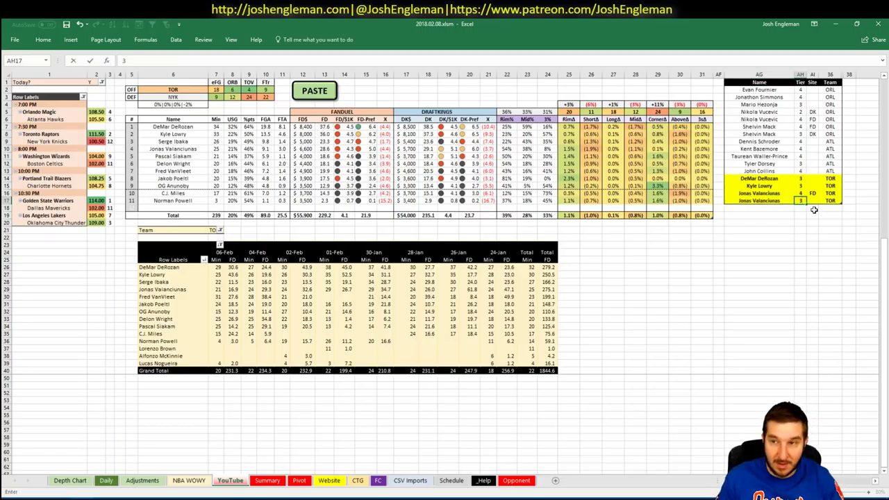
pyautogui.press('Tab')
pyautogui.write('DK')
pyautogui.press('Return')
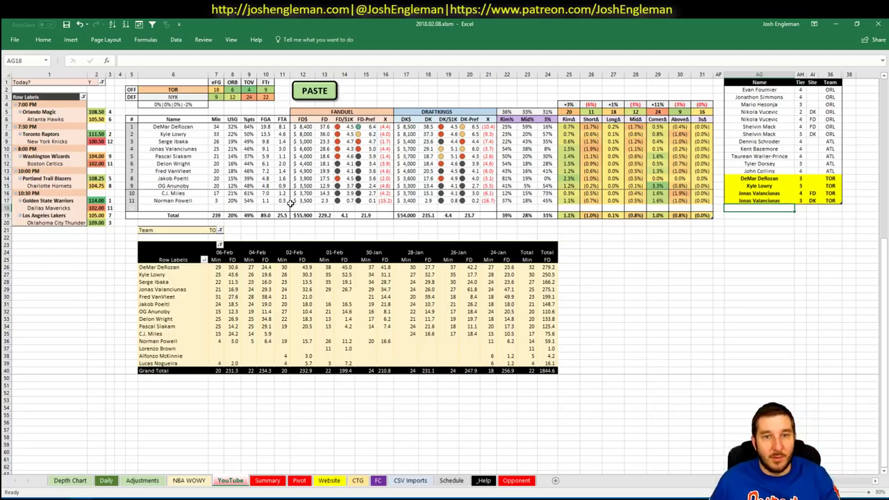
pyautogui.click(191, 89)
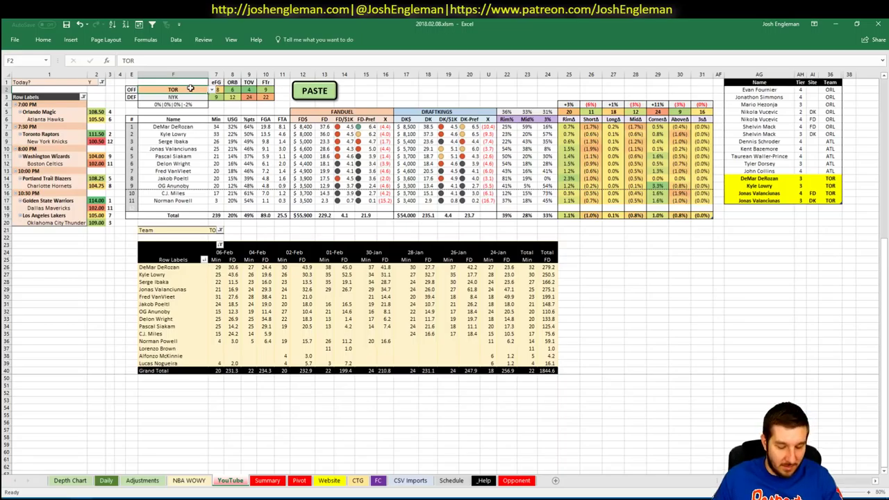
# - Change the offensive team in F2 to NYK
pyautogui.write('NYK')
pyautogui.press('Return')
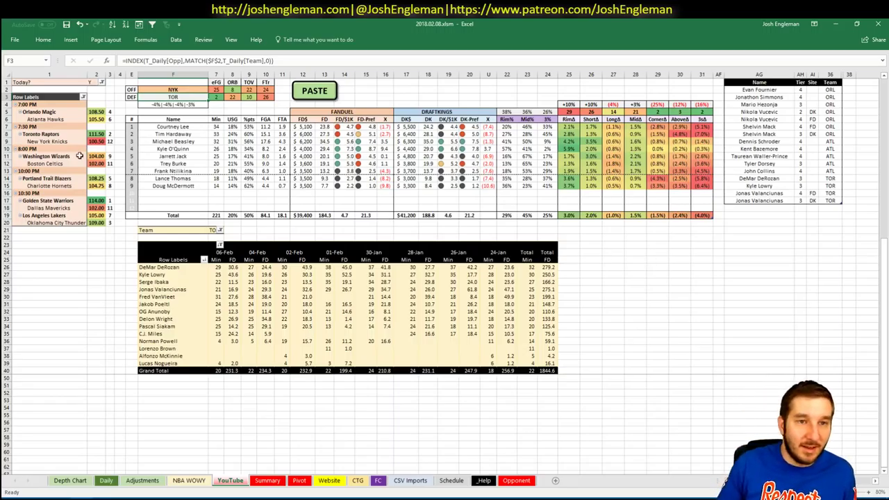
pyautogui.click(750, 209)
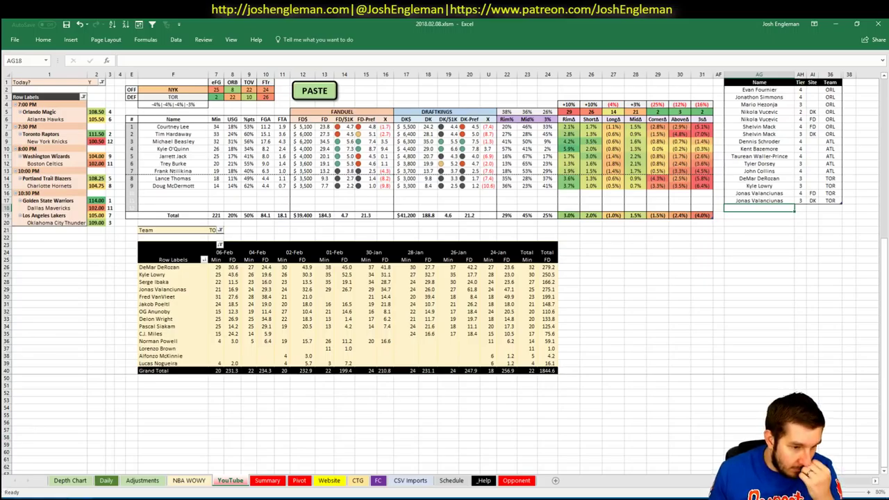
# - Check the Knicks' injury status on Rotoworld's NBA depth charts page in Chrome
pyautogui.hotkey('alt', 'Tab')
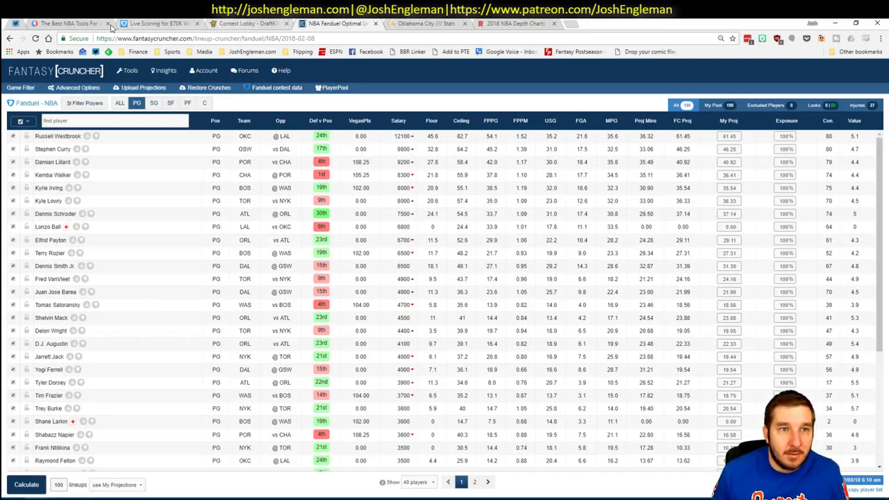
pyautogui.click(544, 23)
pyautogui.scroll(-10, 338, 224)
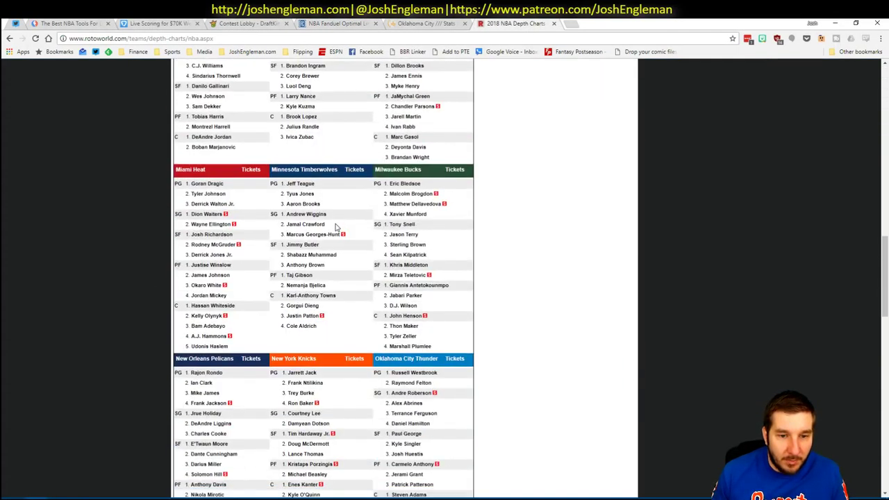
pyautogui.scroll(-2, 350, 304)
# - Glance at the Cleaning the Glass team stats page, then return to the Excel workbook
pyautogui.moveTo(321, 347)
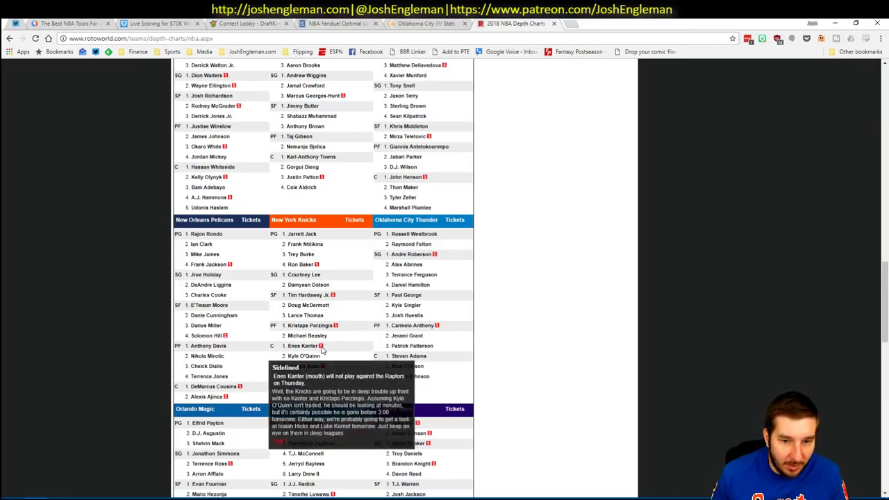
pyautogui.click(450, 23)
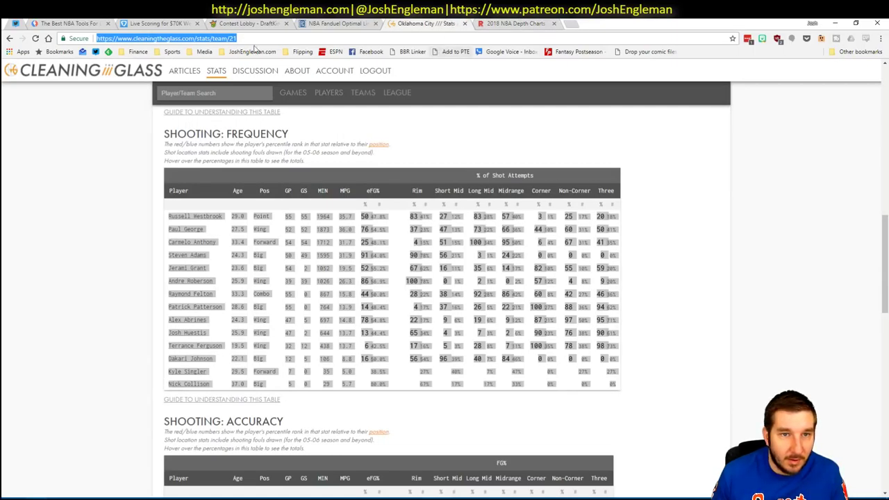
pyautogui.hotkey('alt', 'Tab')
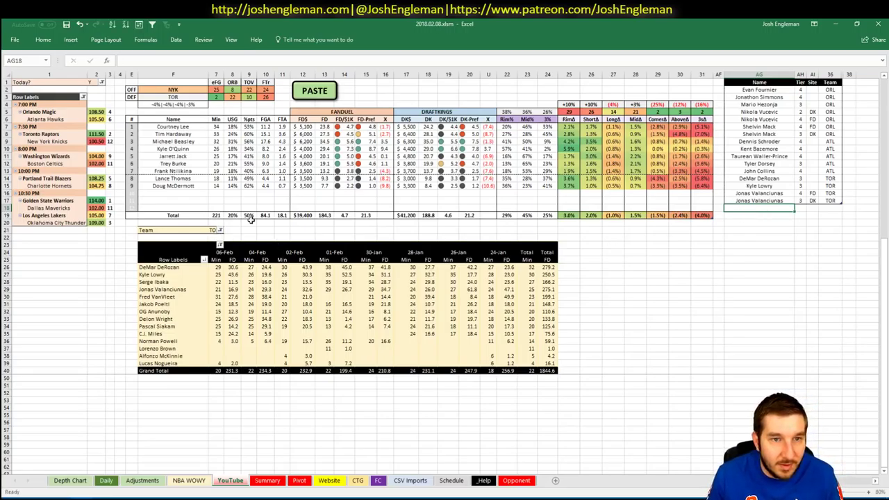
# - Filter the minutes pivot's Team field in G21 to NYK
pyautogui.click(212, 230)
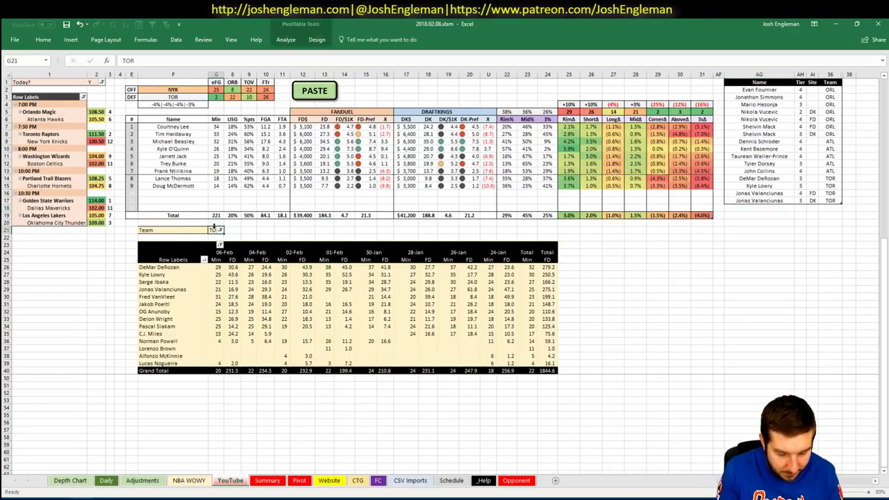
pyautogui.write('NYK')
pyautogui.press('Return')
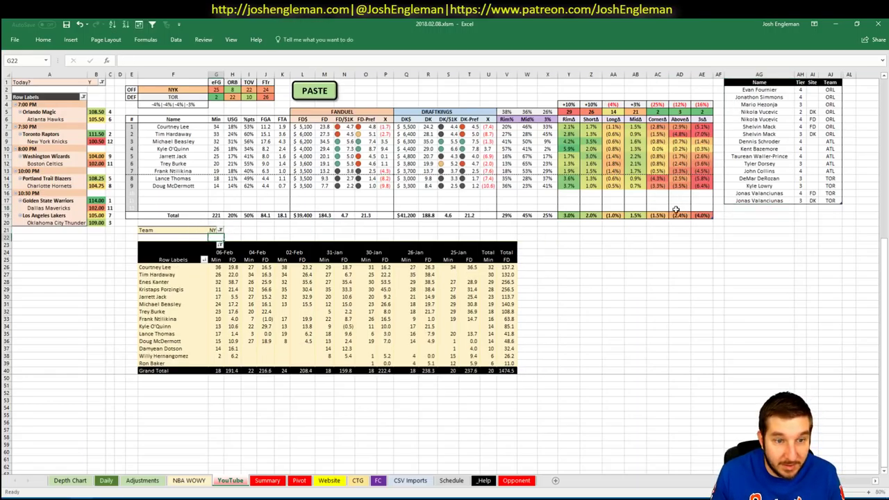
# - Add Courtney Lee to the tier table in AG18 with tier 4
pyautogui.click(745, 207)
pyautogui.write('Court')
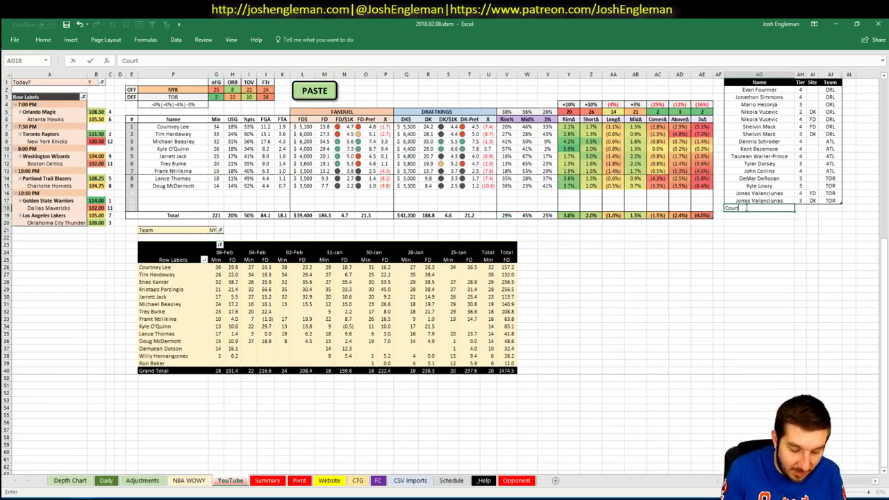
pyautogui.write('ney Lee')
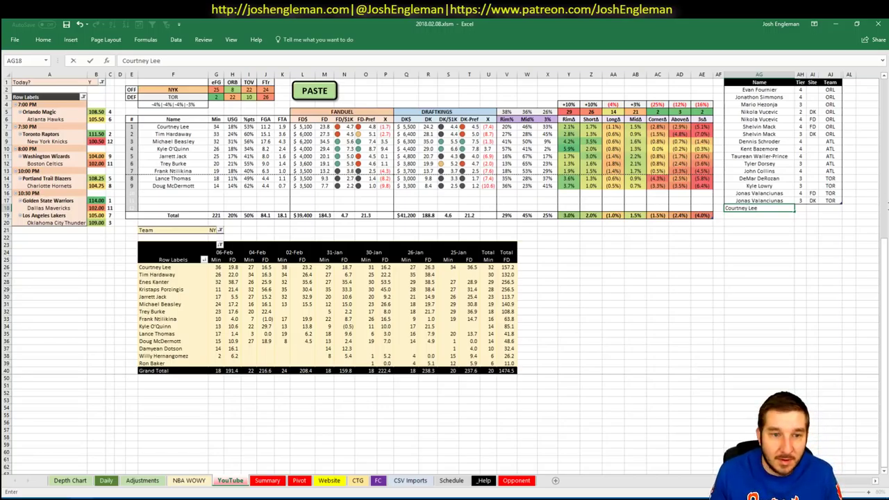
pyautogui.press('Tab')
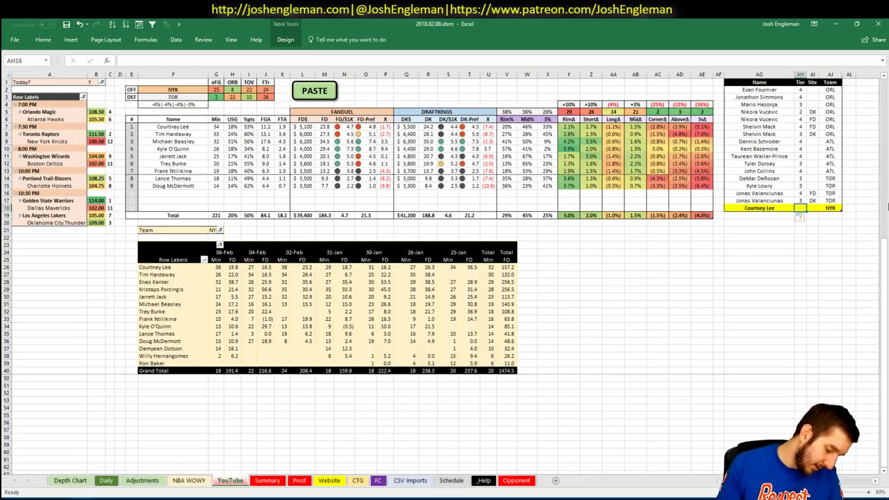
pyautogui.write('4')
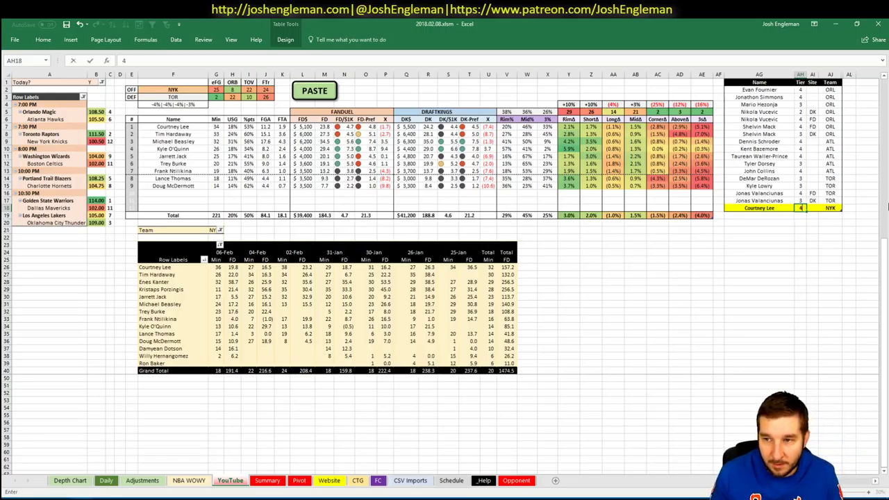
pyautogui.press('Return')
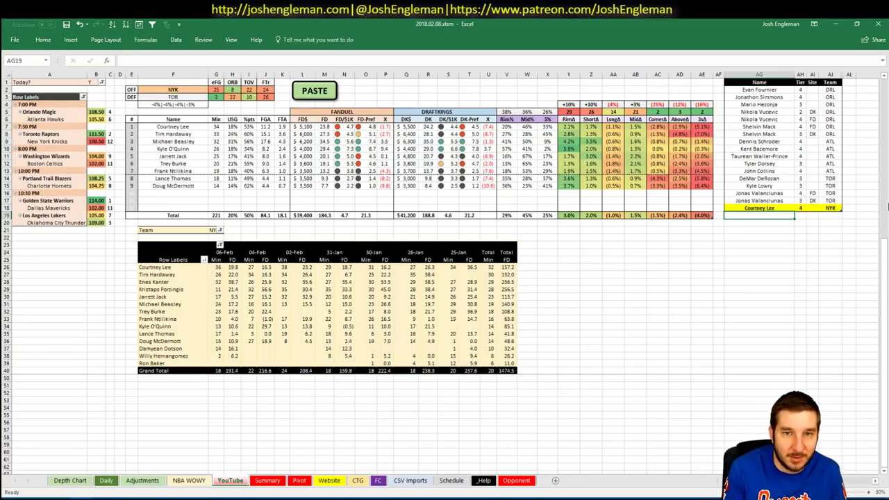
pyautogui.hotkey('alt', 'Tab')
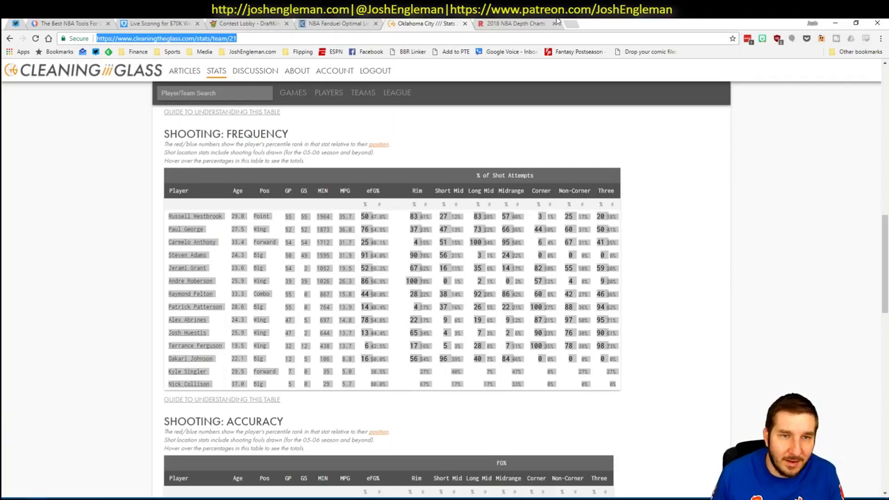
# - Check Tim Hardaway Jr.'s injury note on the Rotoworld depth chart, then return to Excel
pyautogui.hotkey('ctrl', 'Tab')
pyautogui.moveTo(332, 296)
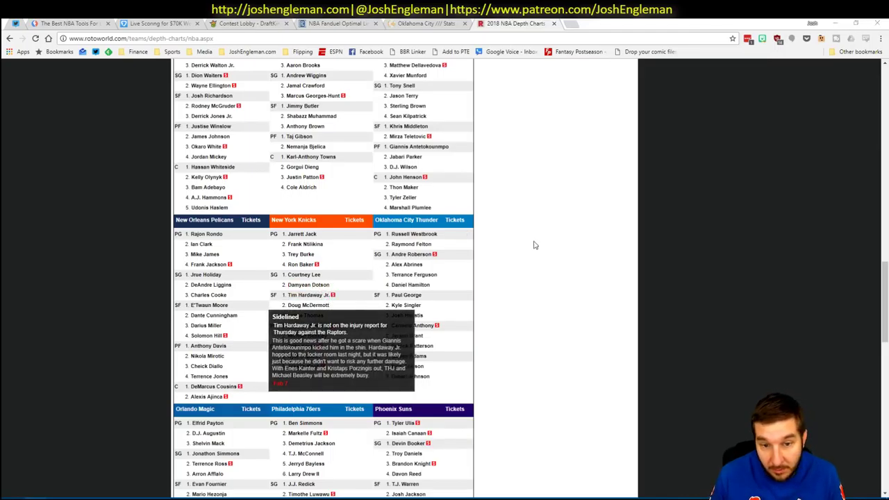
pyautogui.hotkey('alt', 'Tab')
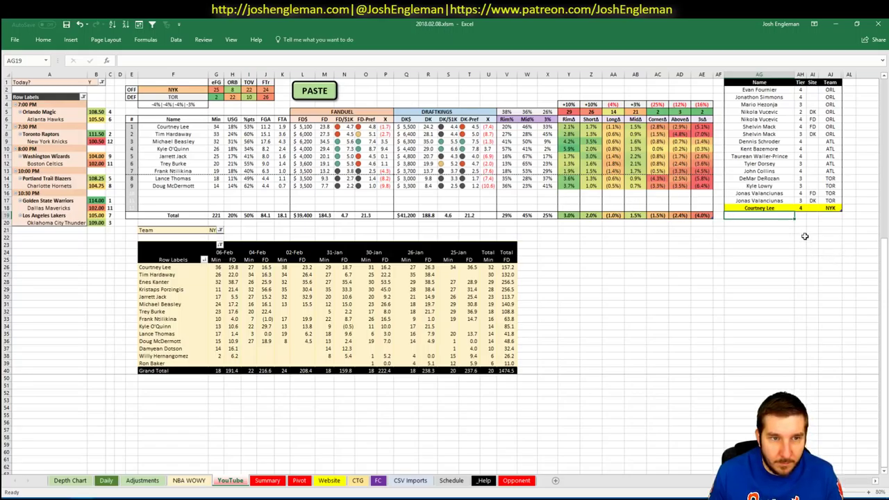
# - Add Tim Hardaway to the tier table in AG19 with tier 3
pyautogui.write('Tim Ha')
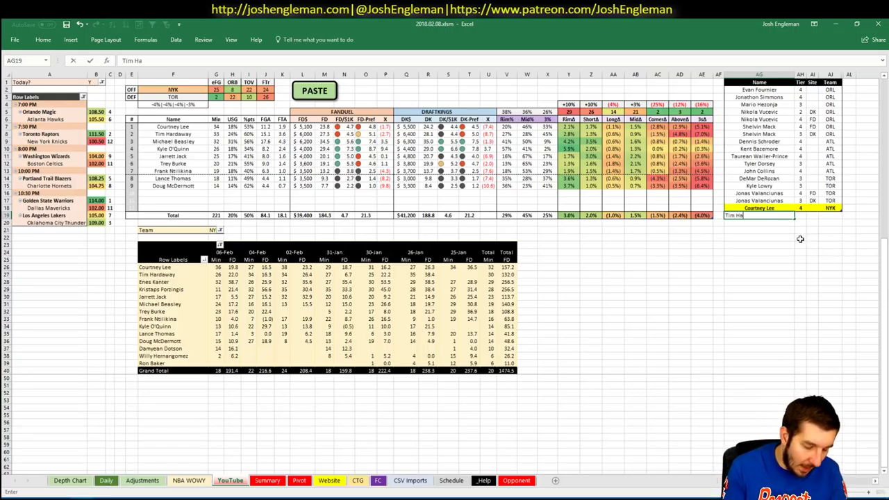
pyautogui.write('rdaway')
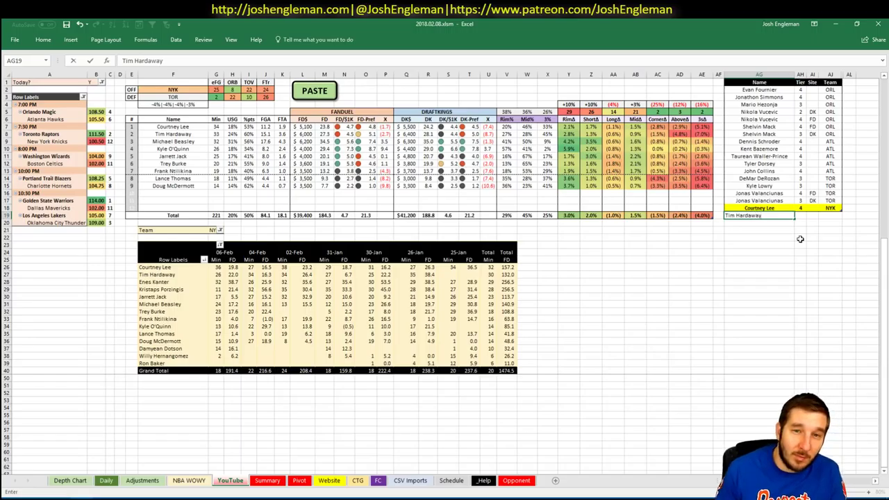
pyautogui.press('Tab')
pyautogui.write('3')
pyautogui.press('Return')
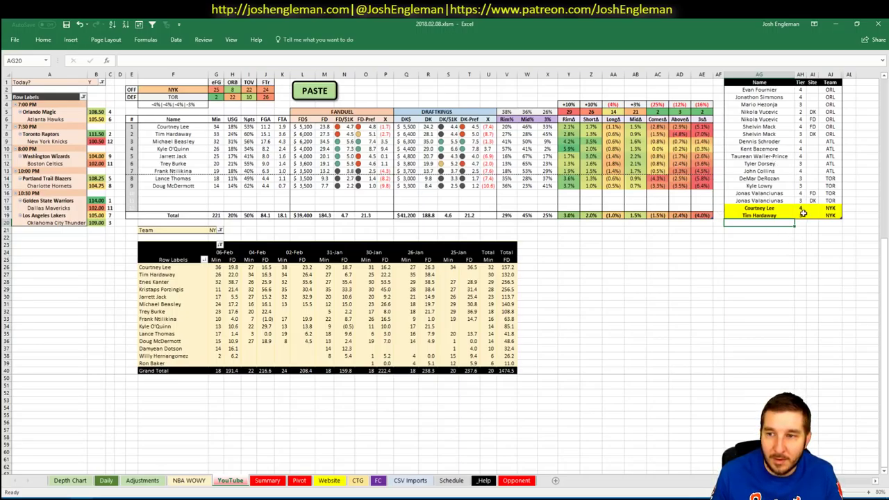
# - Review the tier table entries and move to the empty row below the list
pyautogui.click(803, 214)
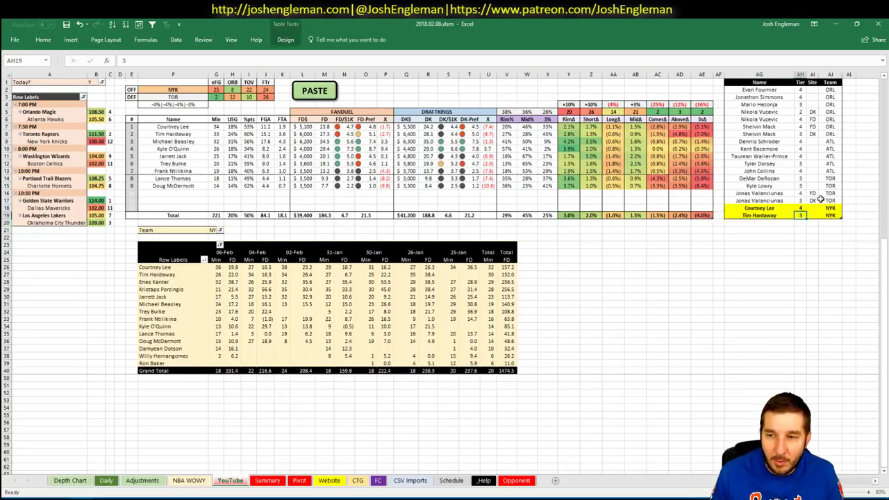
pyautogui.click(752, 221)
pyautogui.hotkey('ctrl', 'a')
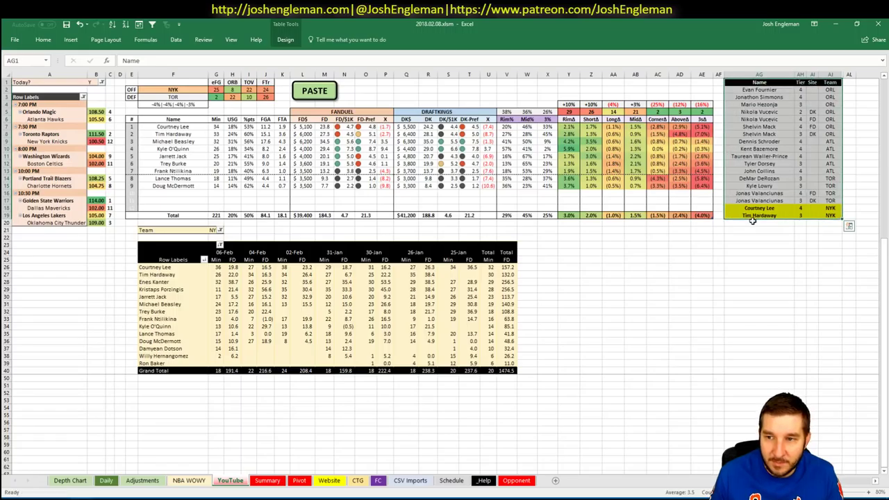
pyautogui.click(752, 221)
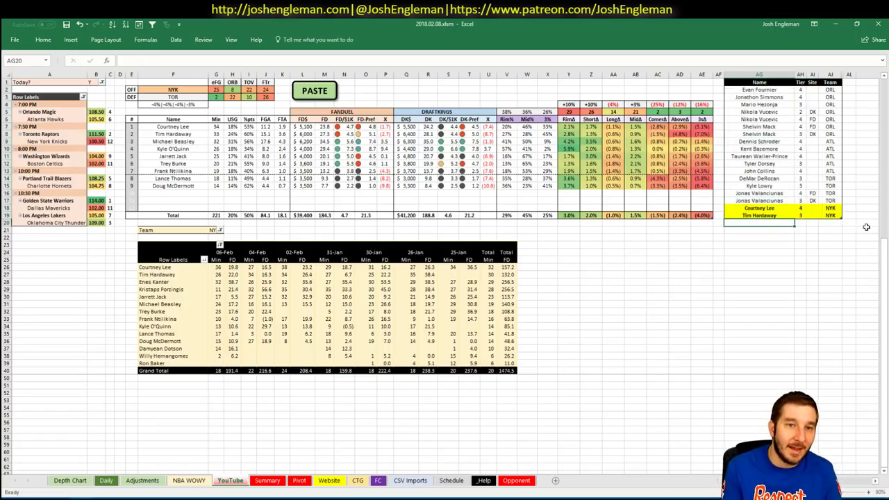
# - Add Michael Beasley at tier 2 and Kyle O'Quinn at tier 1 to the NYK tier list
pyautogui.write('Michael Beasley')
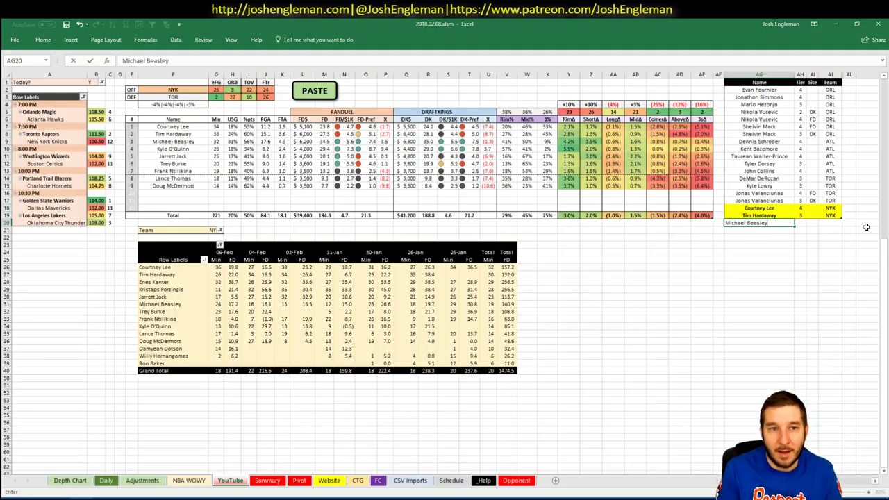
pyautogui.press('Tab')
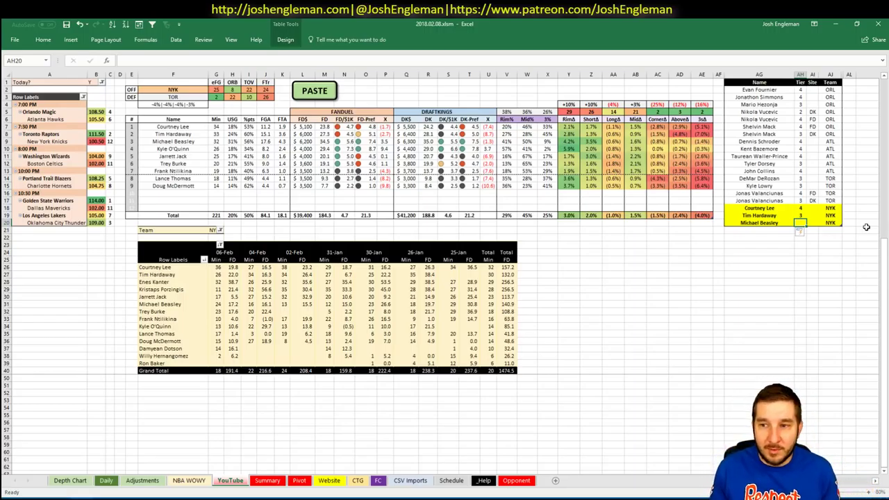
pyautogui.write('2')
pyautogui.press('Return')
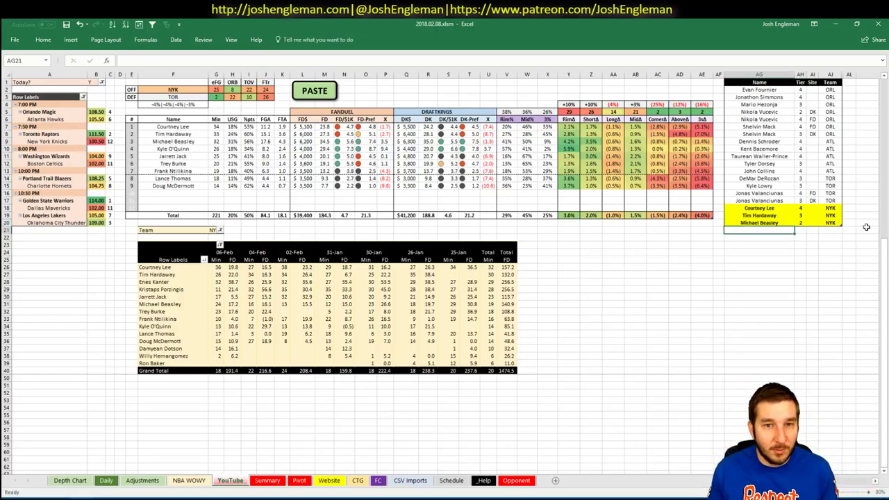
pyautogui.write('Kyle O')
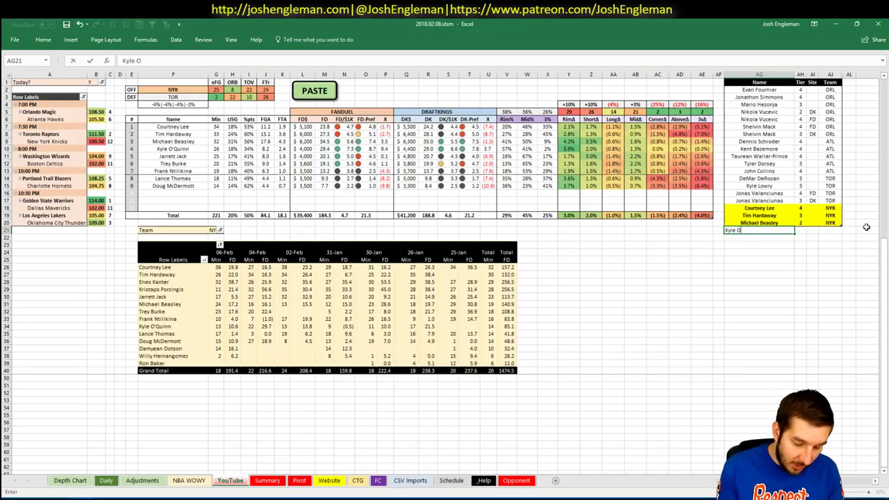
pyautogui.write("'Quinn")
pyautogui.press('Return')
pyautogui.press('Right')
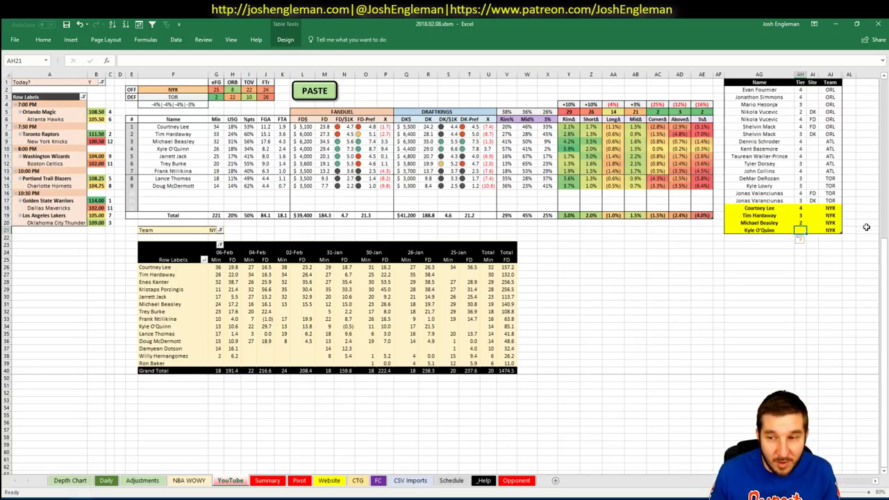
pyautogui.write('1')
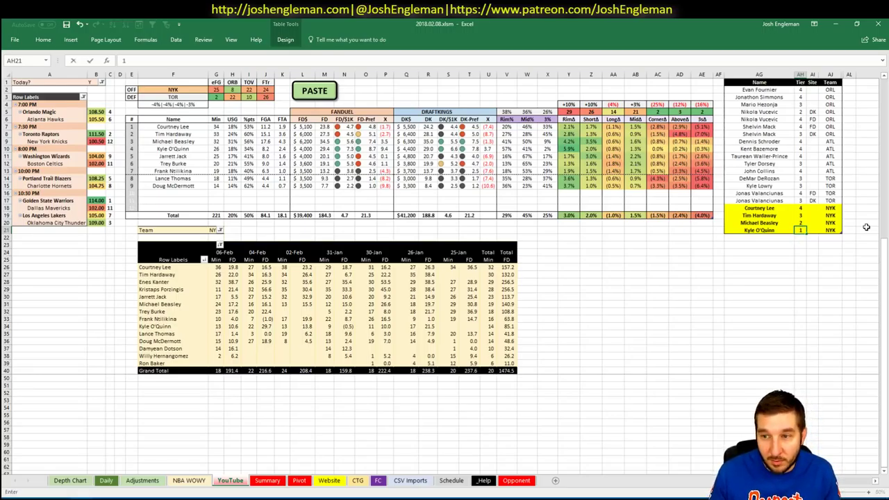
pyautogui.press('Return')
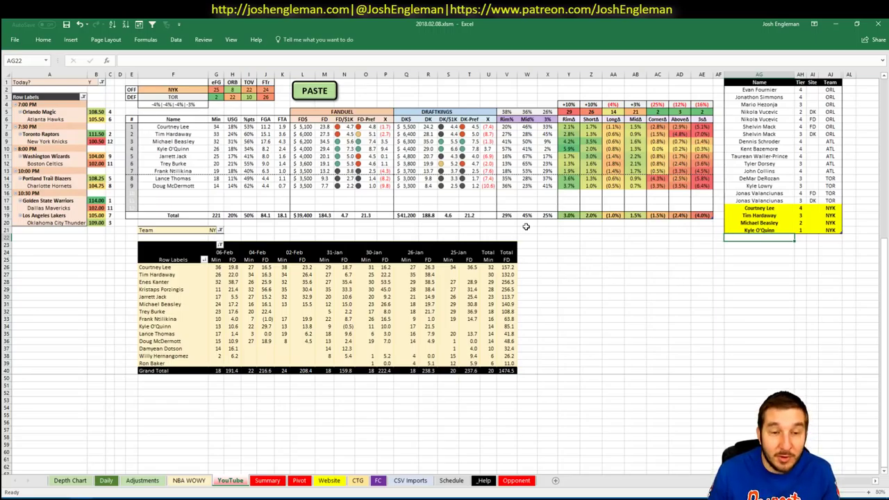
pyautogui.click(269, 229)
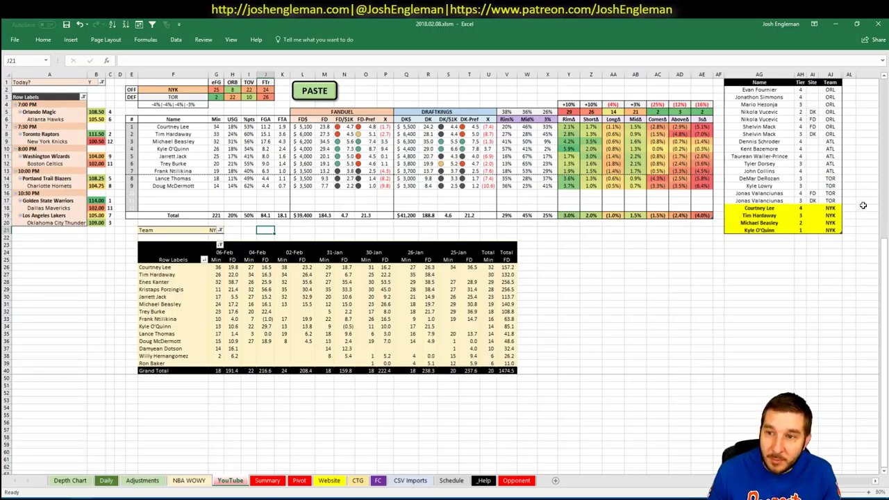
pyautogui.click(767, 237)
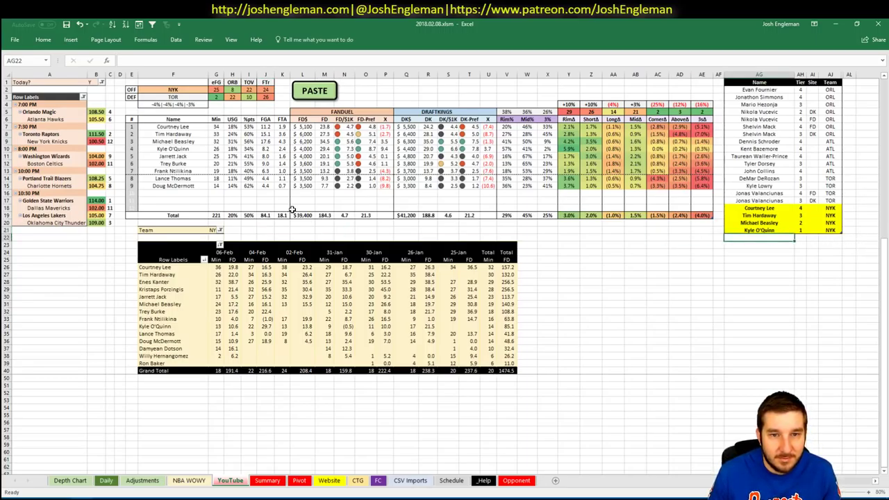
# - Add Jarrett Jack to the tier list in AG22 and select the offense team cell F2
pyautogui.write('Jarrett Jack')
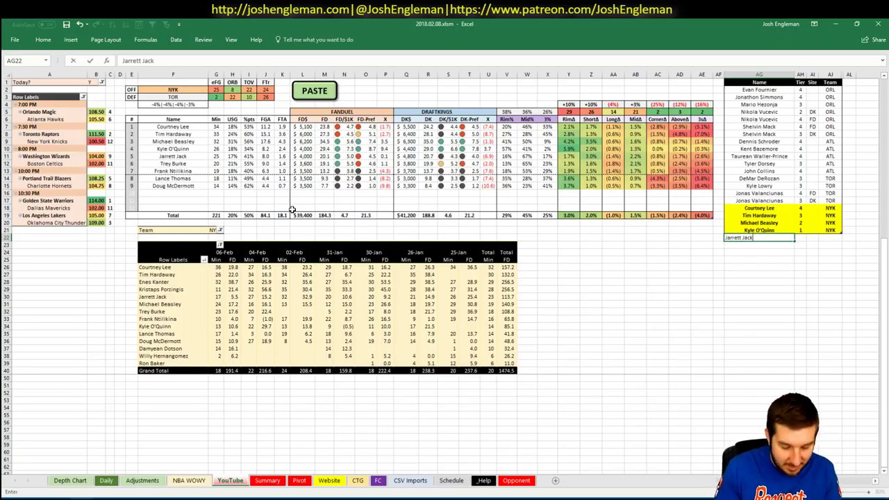
pyautogui.press('Return')
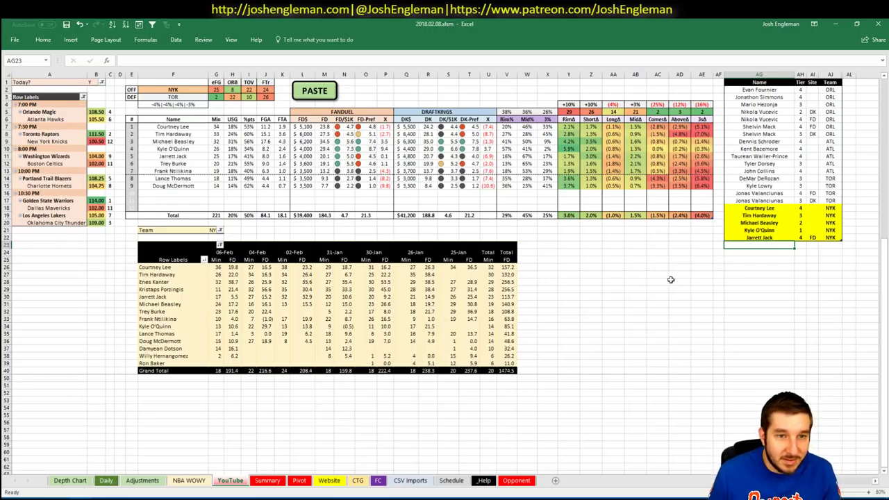
pyautogui.click(182, 92)
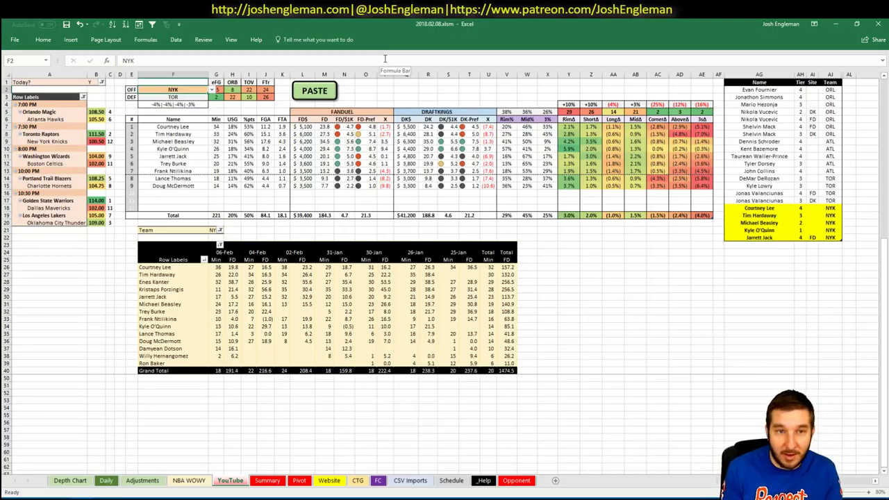
# - Switch the matchup sheet's offense to WAS, then bring up Chrome's Rotoworld depth charts
pyautogui.write('WAS')
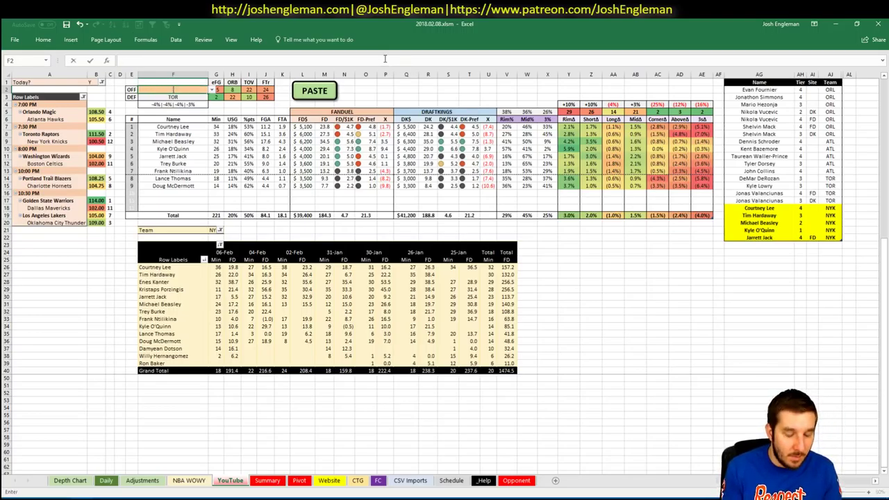
pyautogui.press('Return')
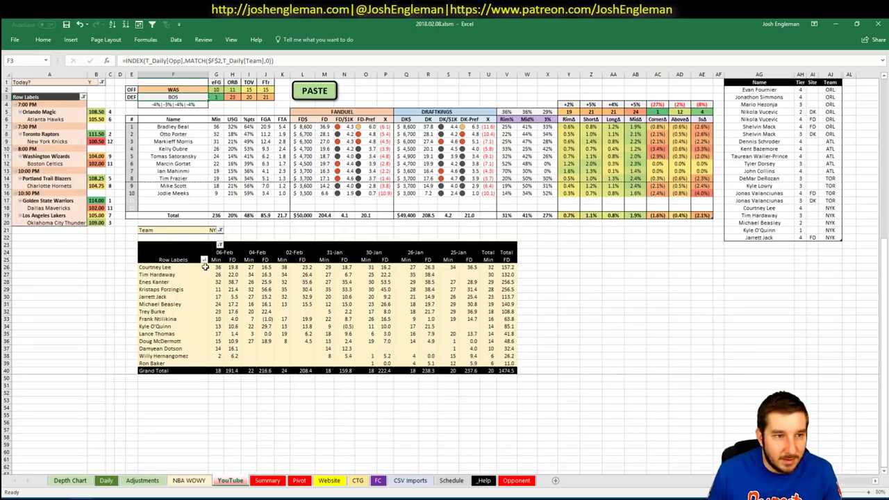
pyautogui.hotkey('alt', 'Tab')
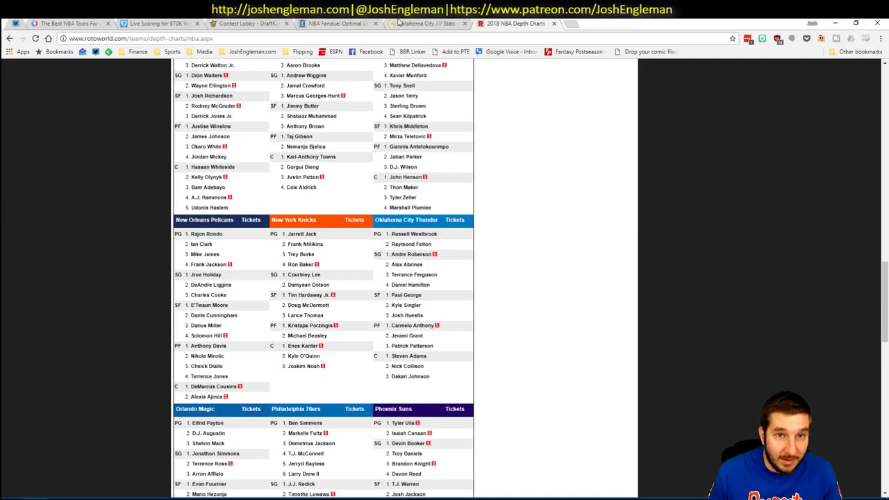
# - Check SportsbookReview's NBA Spreads with Totals odds, showing Boston–Washington at a 206 total
pyautogui.click(568, 23)
pyautogui.write('sbrforum.com/betting-odds/')
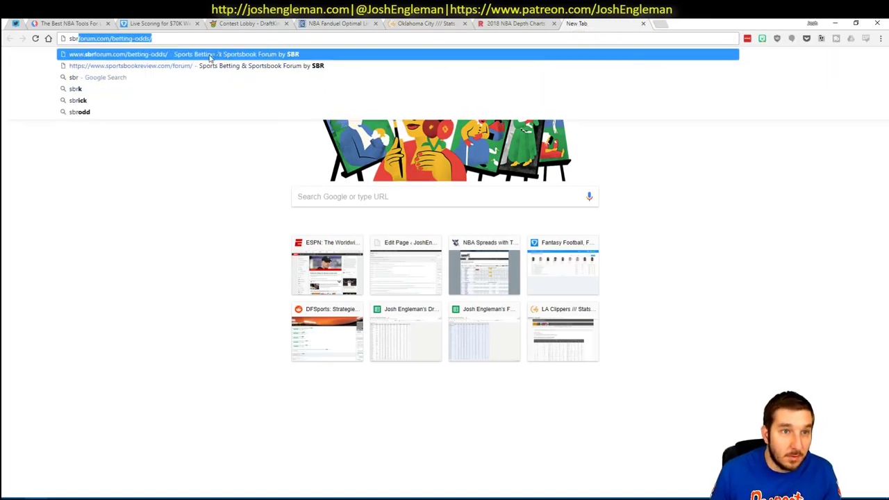
pyautogui.click(189, 54)
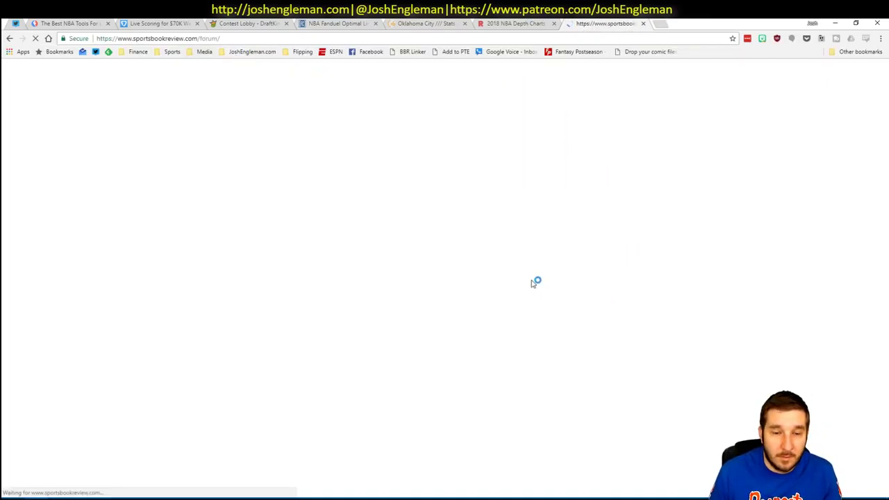
pyautogui.scroll(-3, 110, 226)
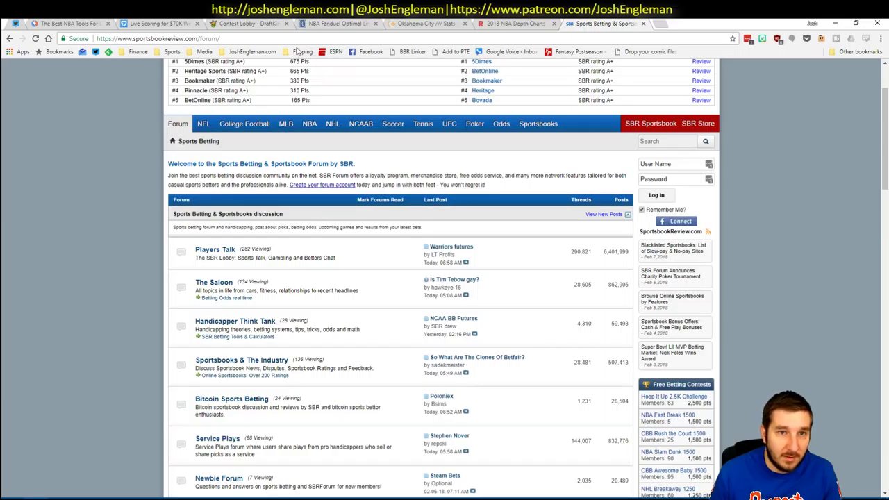
pyautogui.click(254, 52)
pyautogui.click(250, 127)
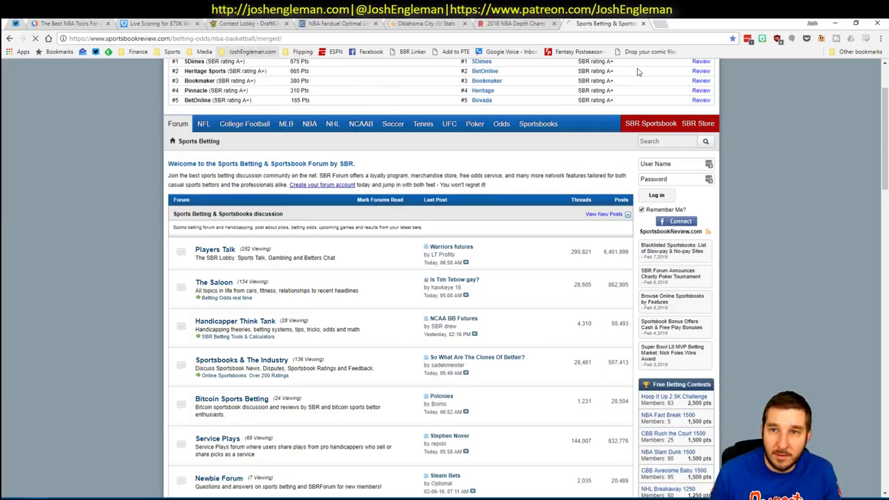
pyautogui.scroll(-3, 486, 287)
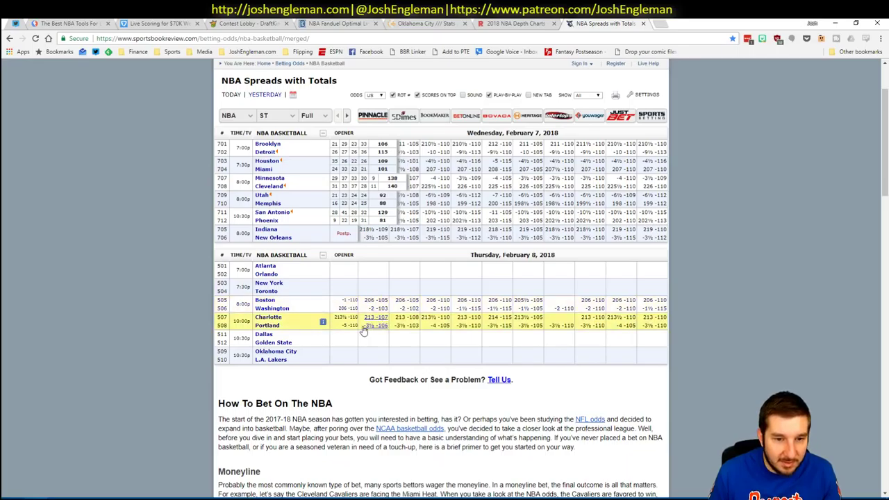
pyautogui.hotkey('alt', 'Tab')
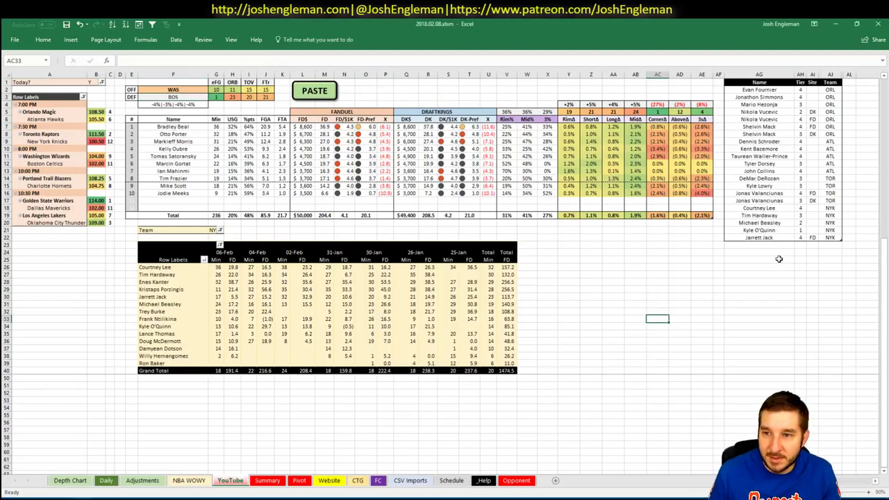
# - Filter the game-log pivot's Team field to WAS
pyautogui.click(764, 246)
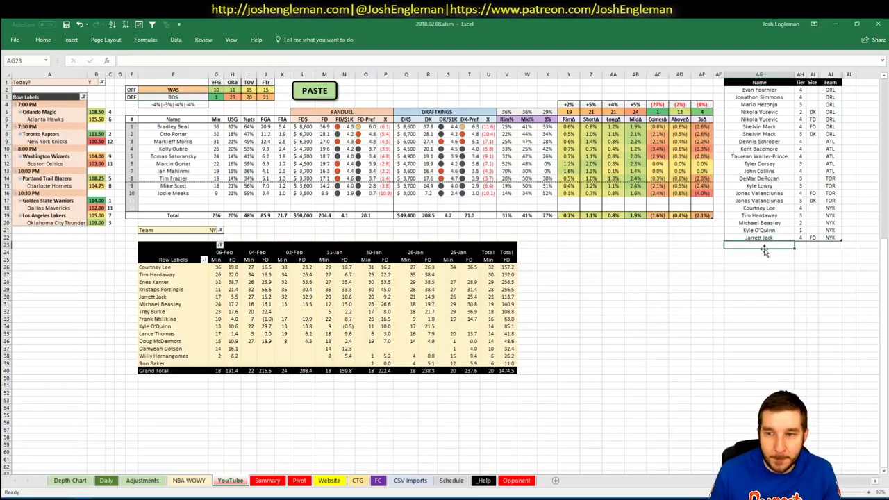
pyautogui.click(213, 230)
pyautogui.write('WAS')
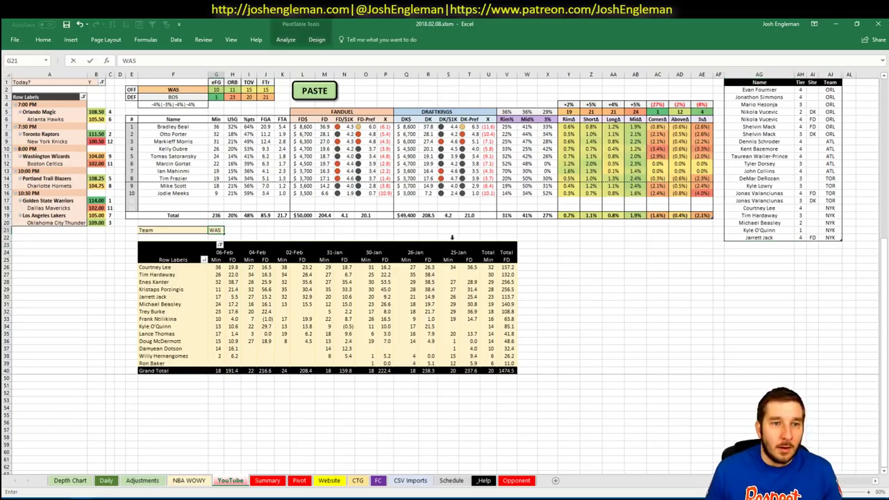
pyautogui.press('Return')
pyautogui.click(568, 304)
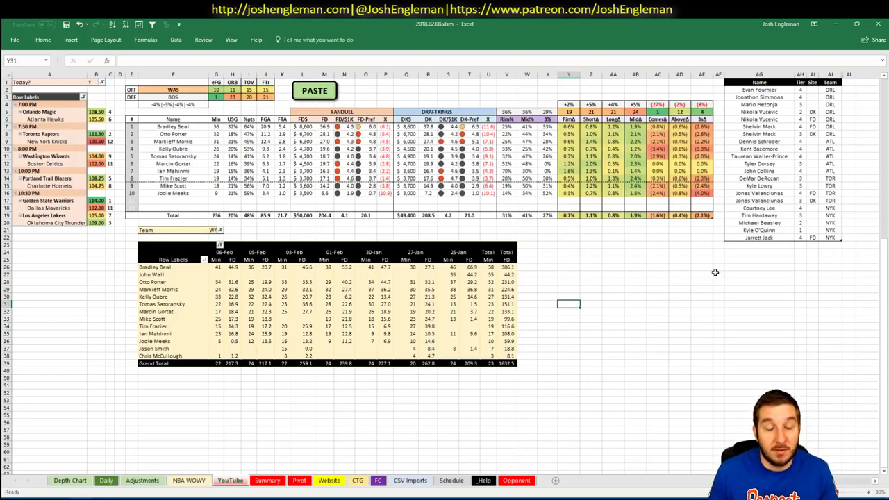
# - Review Bradley Beal's 05-Feb, 01-Feb and 25-Jan FanDuel scores and start his tier-list entry
pyautogui.click(266, 267)
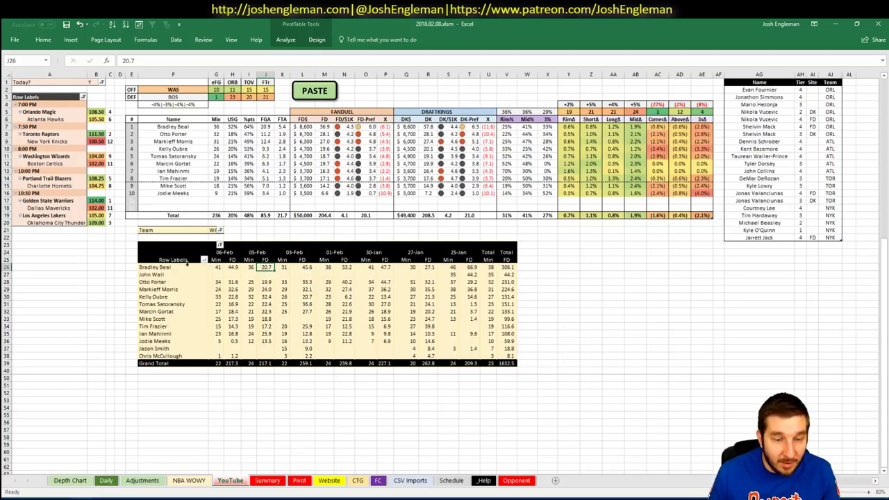
pyautogui.click(346, 268)
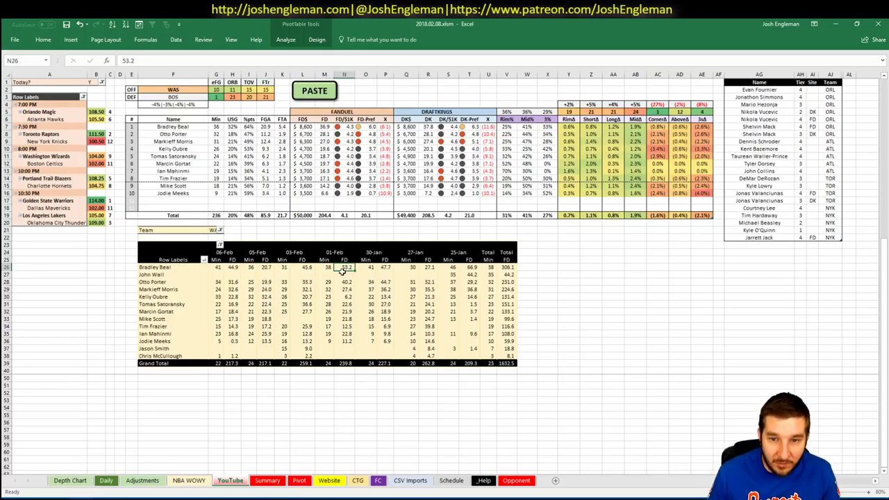
pyautogui.click(469, 267)
pyautogui.click(759, 245)
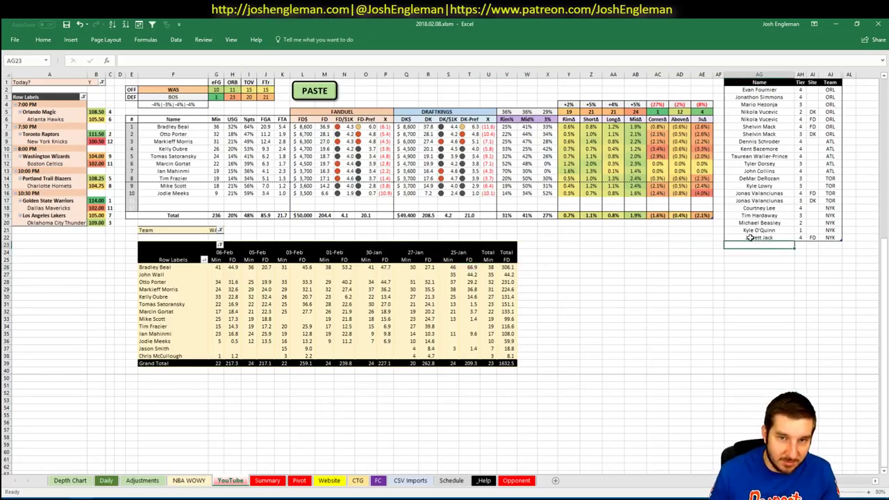
pyautogui.write('Bradley Bal=')
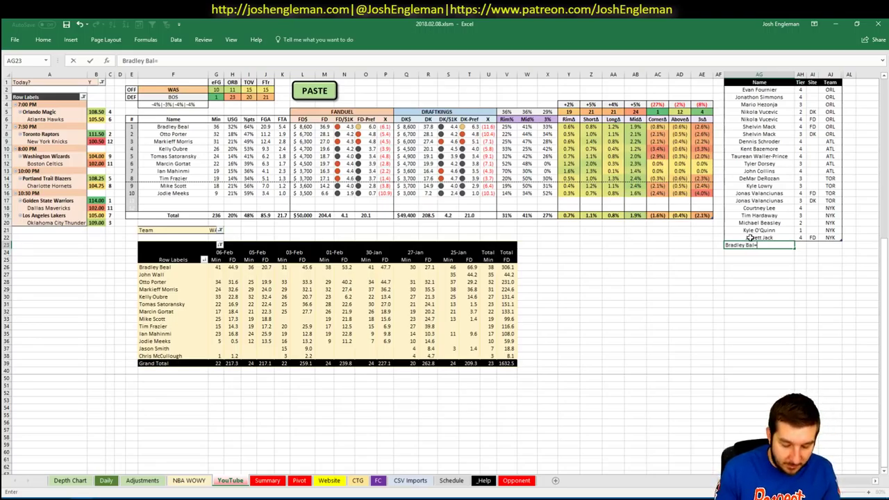
# - Add Bradley Beal and Markieff Morris to the tier list below Jarrett Jack under WAS
pyautogui.press('BackSpace')
pyautogui.press('BackSpace')
pyautogui.press('BackSpace')
pyautogui.write('eal')
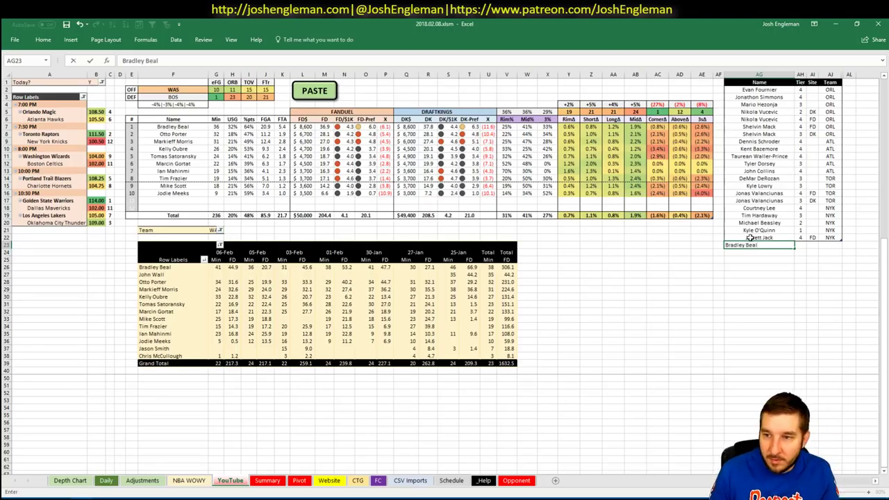
pyautogui.press('Tab')
pyautogui.press('Return')
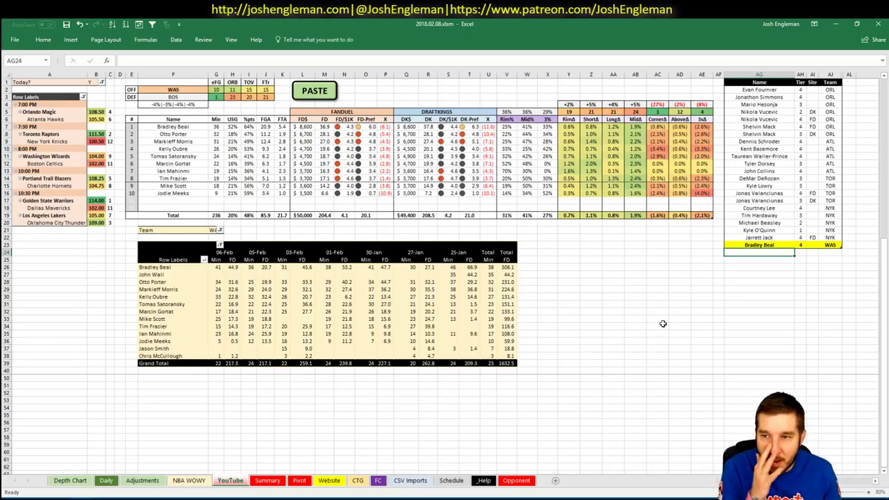
pyautogui.write('Markieff Morris')
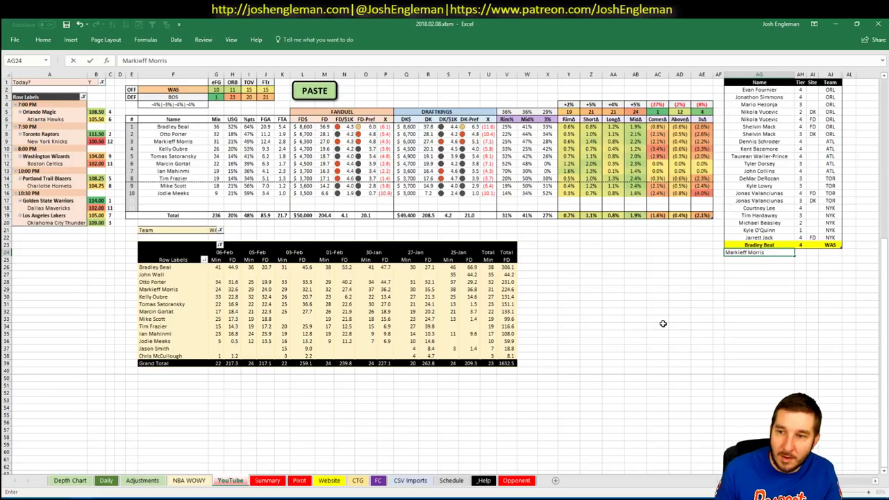
pyautogui.press('Return')
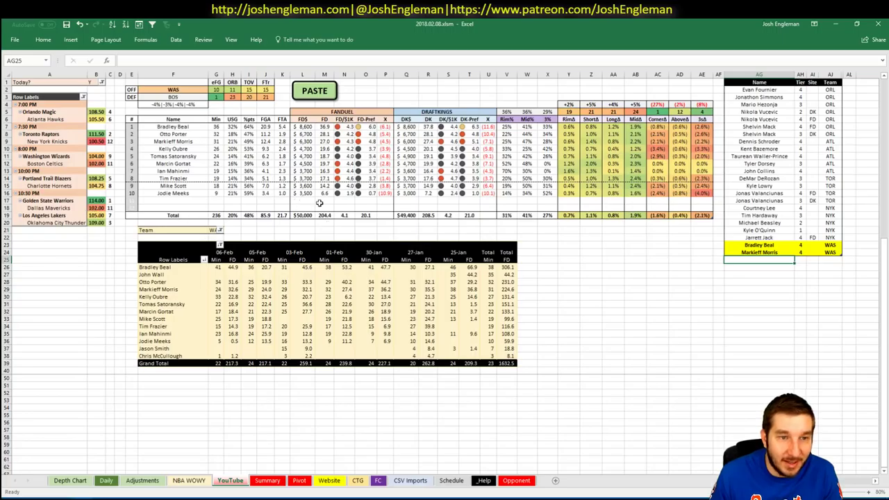
pyautogui.click(169, 87)
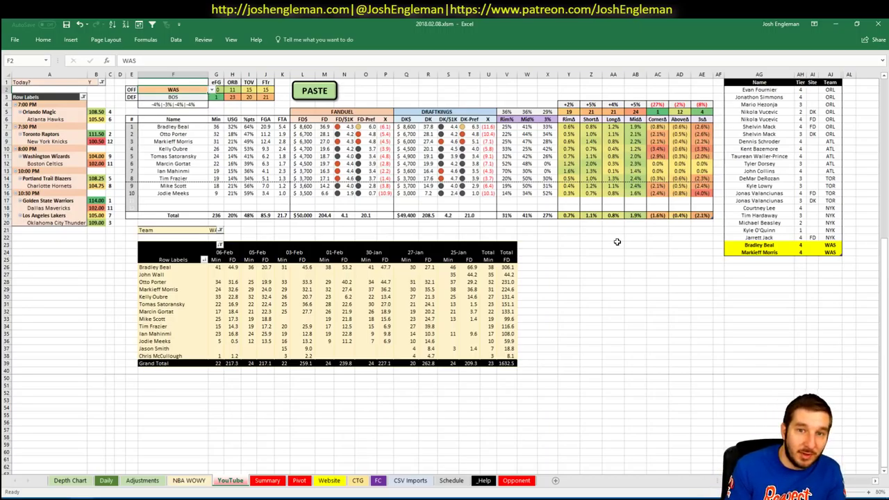
# - Switch the matchup sheet's offense team in F2 to BOS
pyautogui.write('BOS')
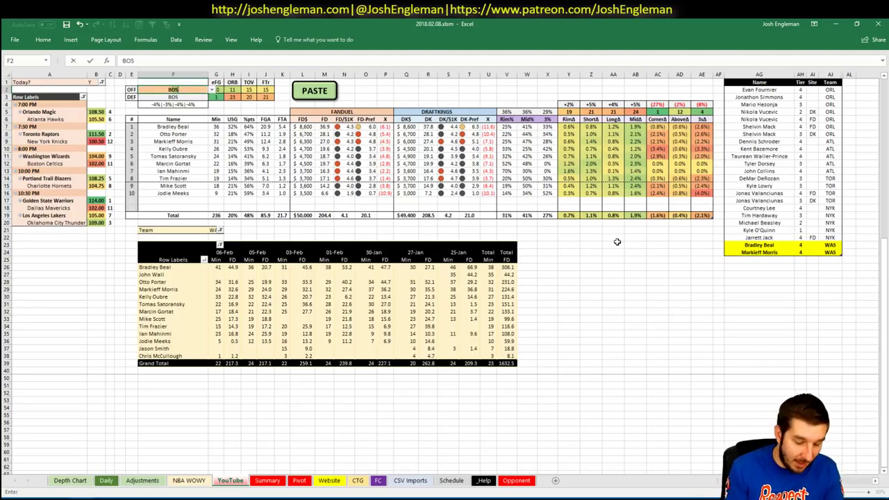
pyautogui.press('Return')
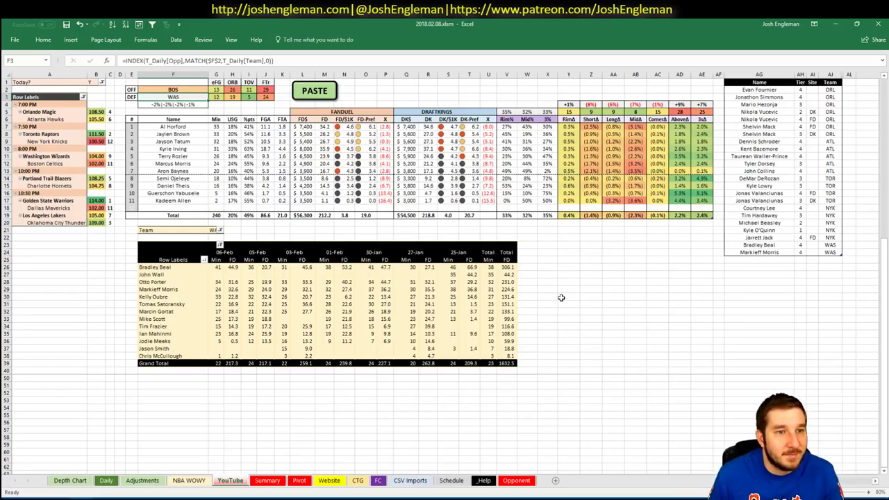
pyautogui.click(606, 300)
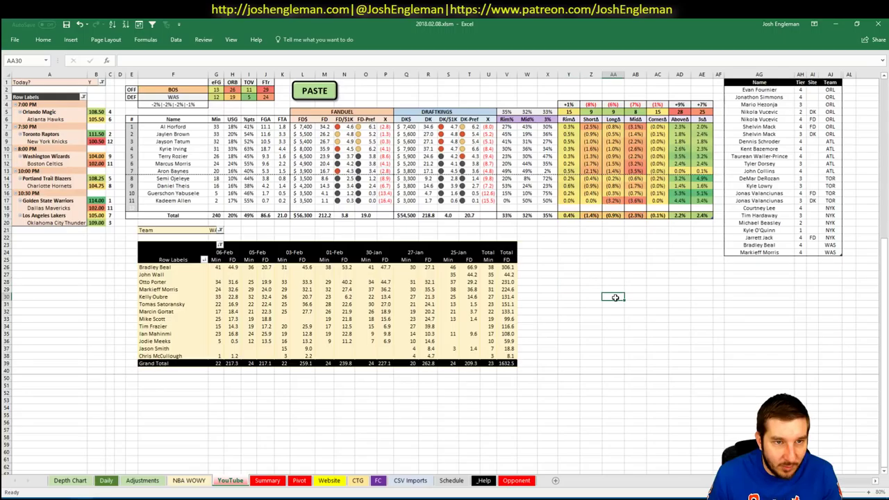
# - Set the game-log pivot's Team filter in G21 to BOS
pyautogui.click(218, 230)
pyautogui.click(215, 232)
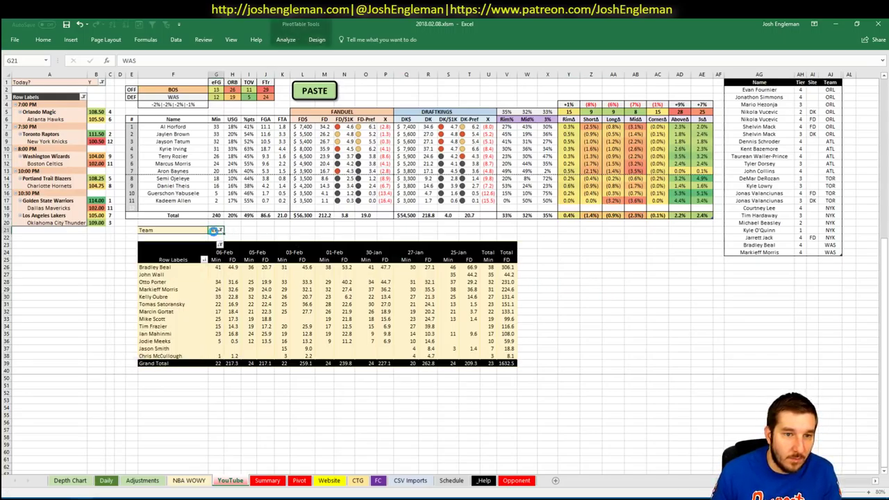
pyautogui.write('BOS')
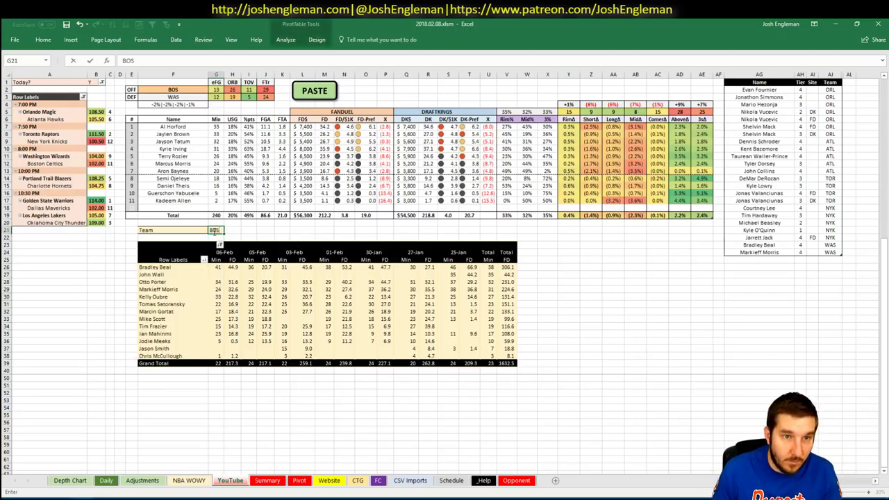
pyautogui.press('Return')
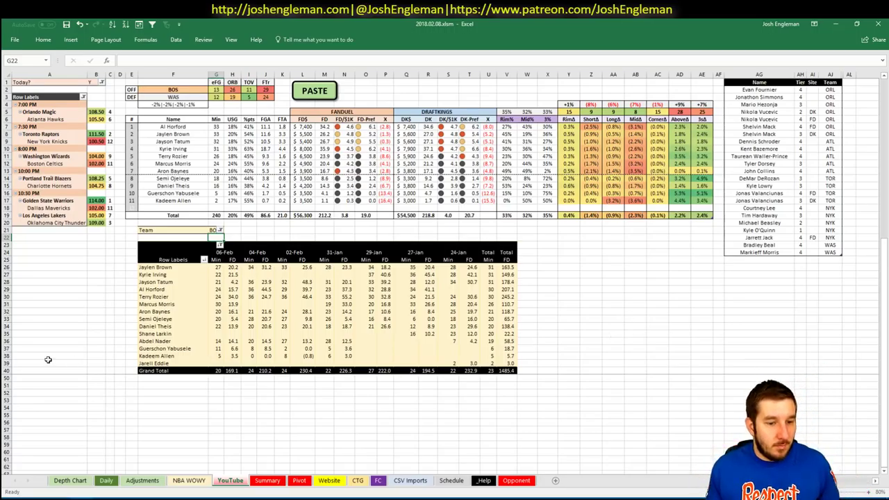
pyautogui.hotkey('alt', 'Tab')
# - Filter Fantasy Cruncher's FanDuel pool to centers and review Al Horford's game log against WAS
pyautogui.click(142, 22)
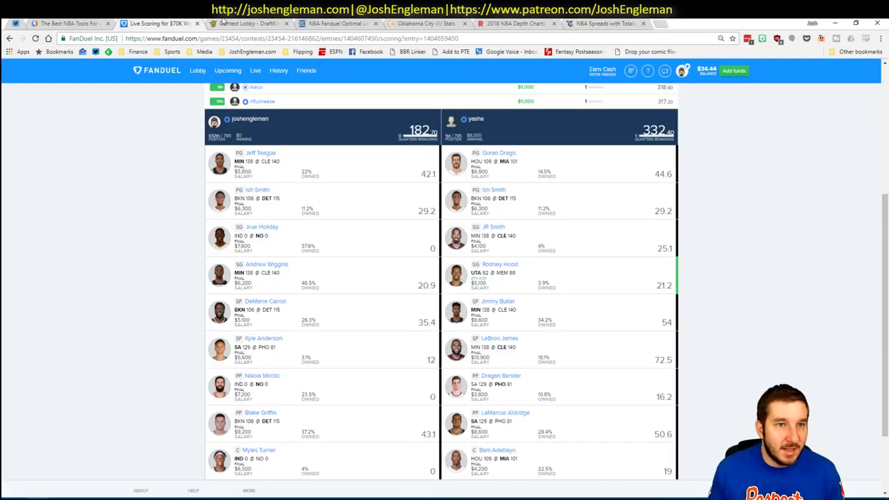
pyautogui.click(338, 23)
pyautogui.click(207, 103)
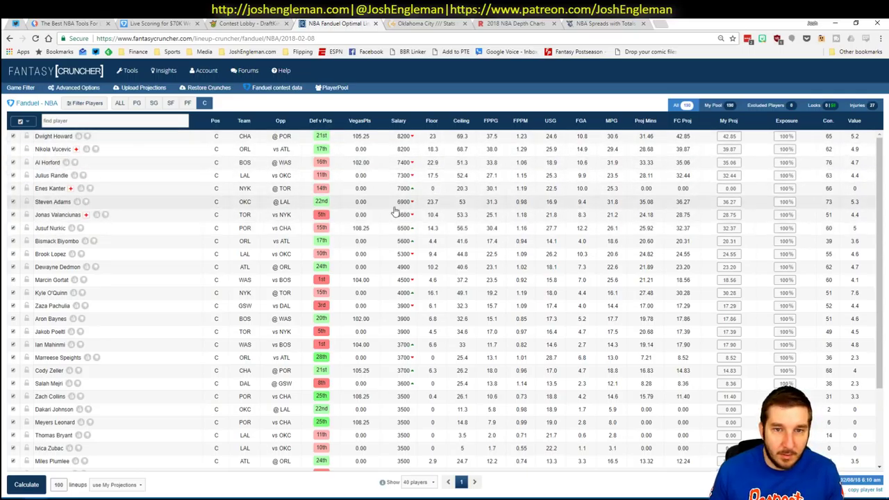
pyautogui.click(236, 163)
pyautogui.click(263, 181)
pyautogui.scroll(-3, 260, 243)
pyautogui.click(258, 304)
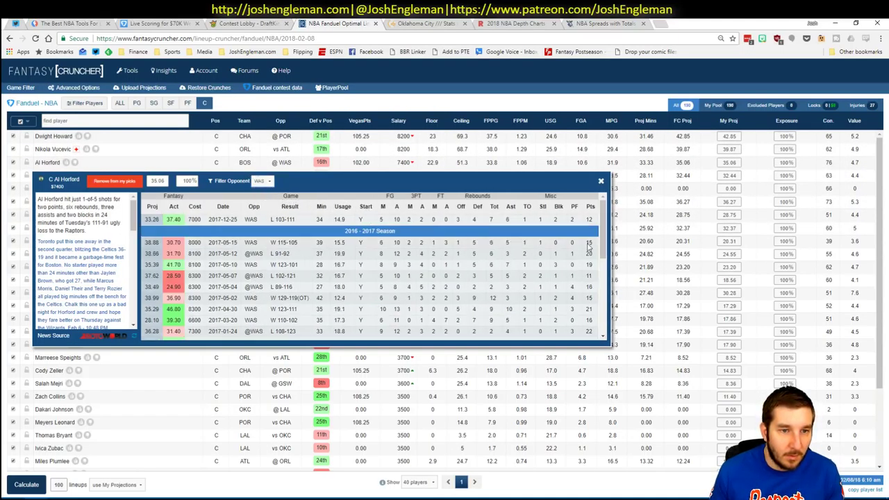
pyautogui.click(601, 182)
pyautogui.hotkey('alt', 'Tab')
pyautogui.click(758, 259)
# - Enter Al Horford, Jaylen Brown and Jayson Tatum into the tier list in AG25:AG27
pyautogui.write('A')
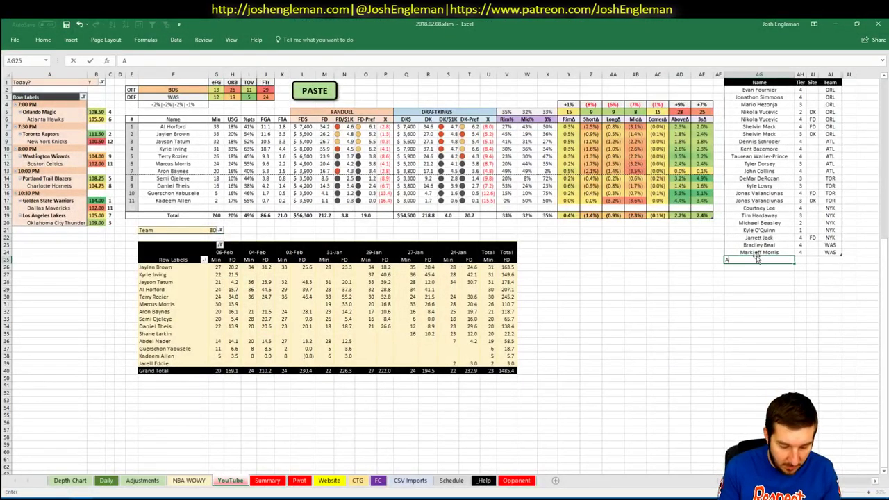
pyautogui.write('l Horford')
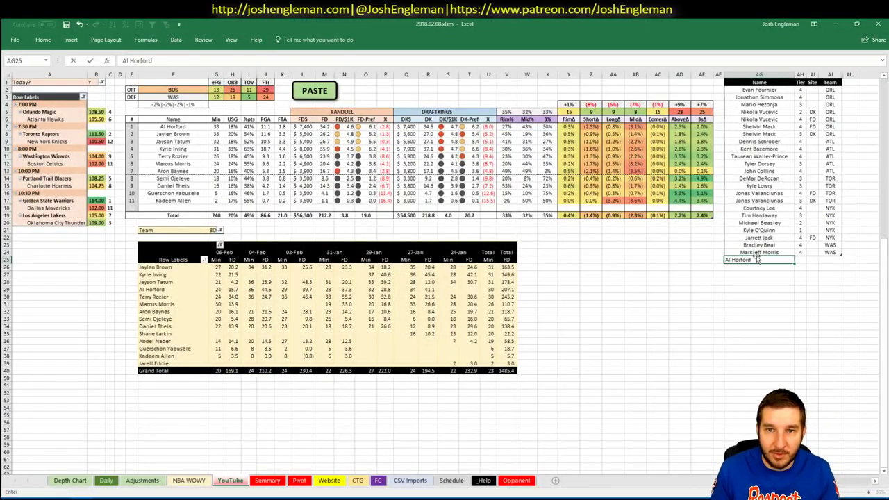
pyautogui.press('Return')
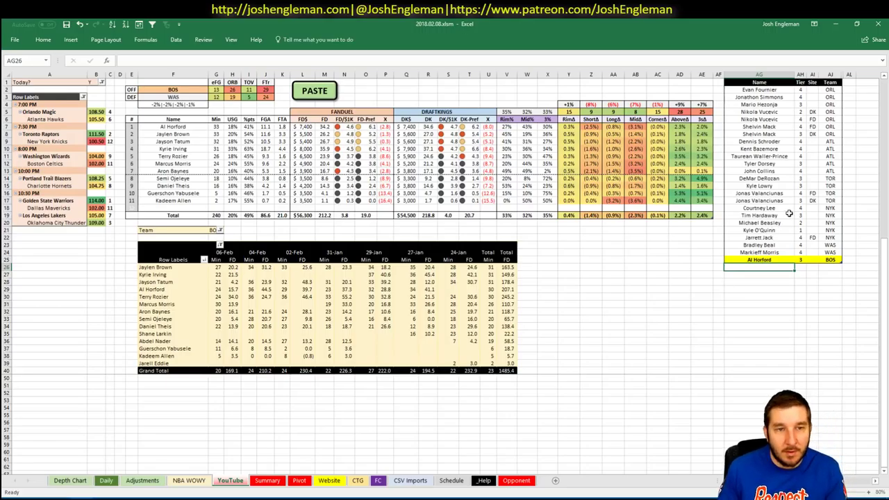
pyautogui.write('Jay')
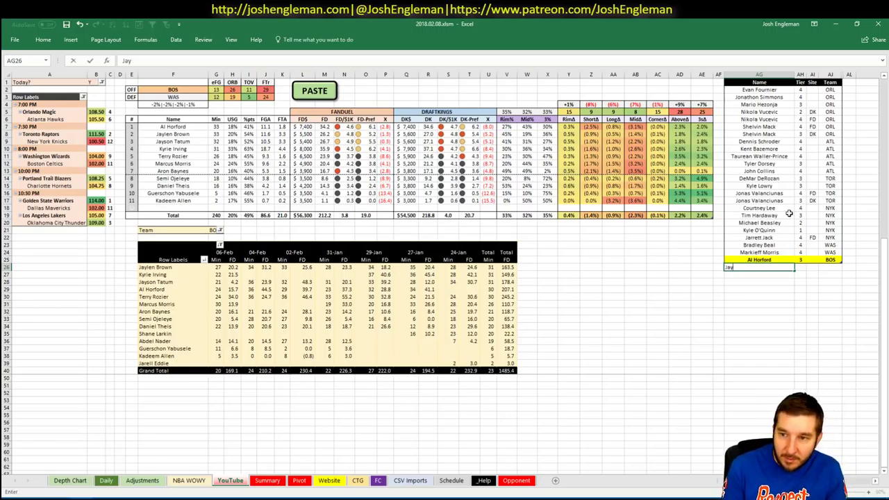
pyautogui.write('len Brown')
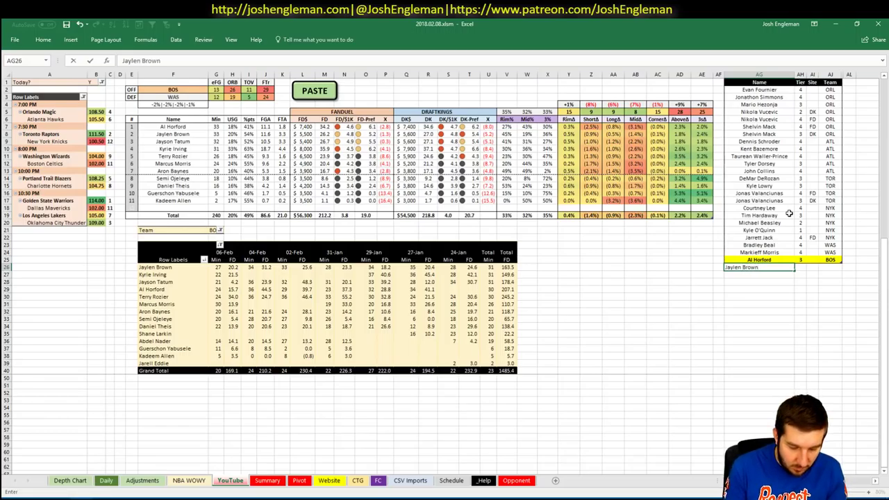
pyautogui.press('Return')
pyautogui.write('Jayson Tatum')
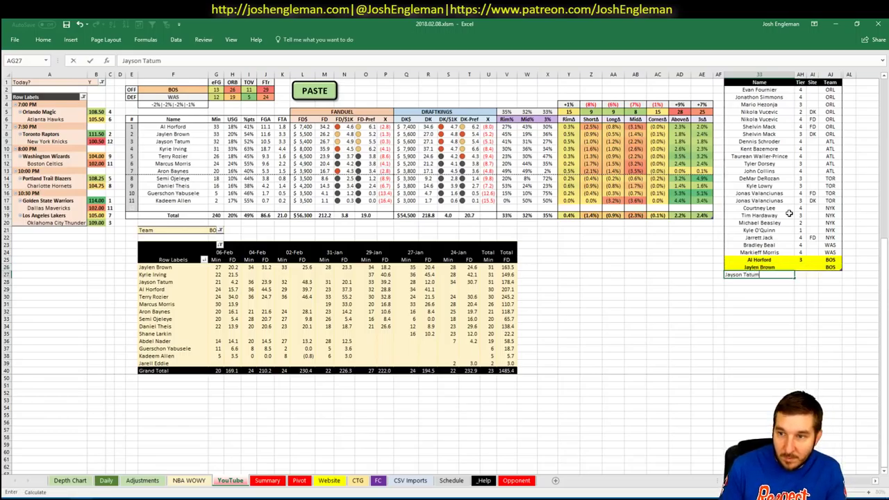
pyautogui.press('Up')
# - Set the tiers to 3 for Al Horford and 4 for Jaylen Brown and Jayson Tatum
pyautogui.press('Right')
pyautogui.write('3')
pyautogui.press('Return')
pyautogui.write('3')
pyautogui.write('4')
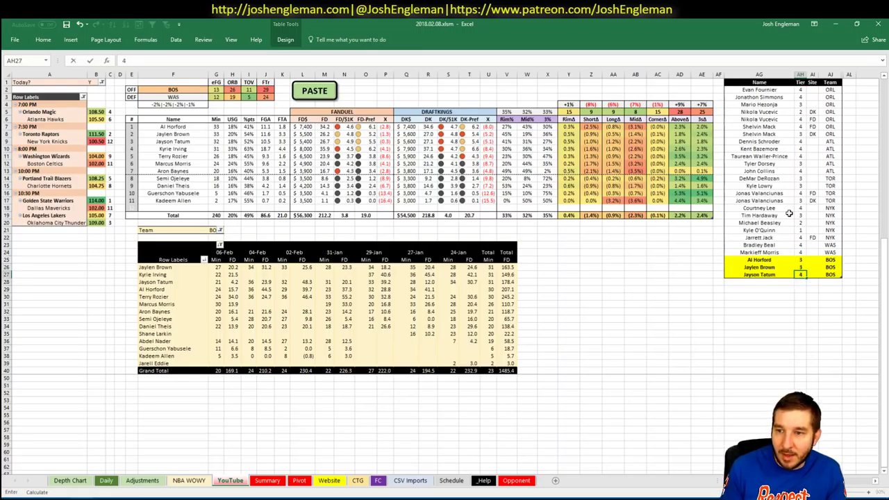
pyautogui.press('Up')
pyautogui.write('4')
pyautogui.press('Return')
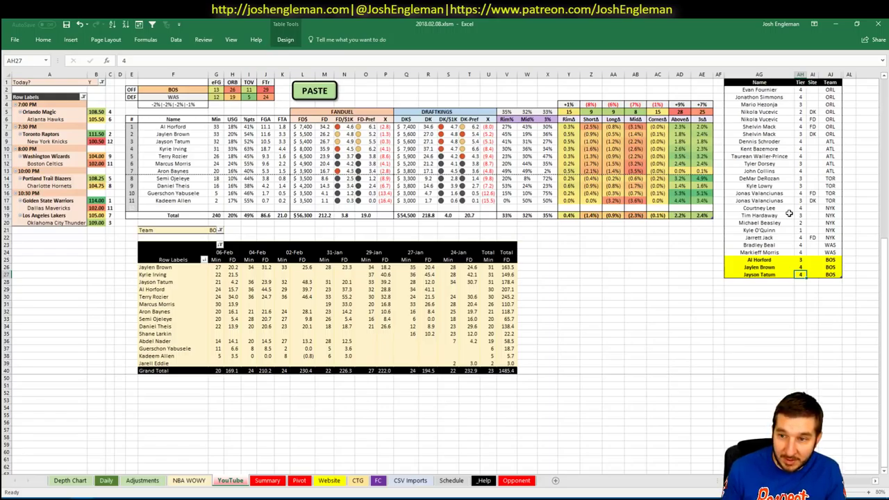
pyautogui.press('Return')
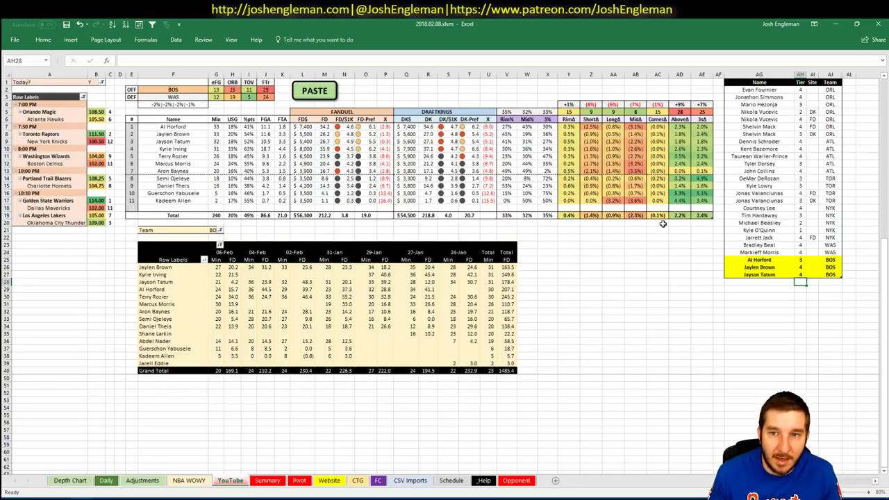
pyautogui.click(97, 499)
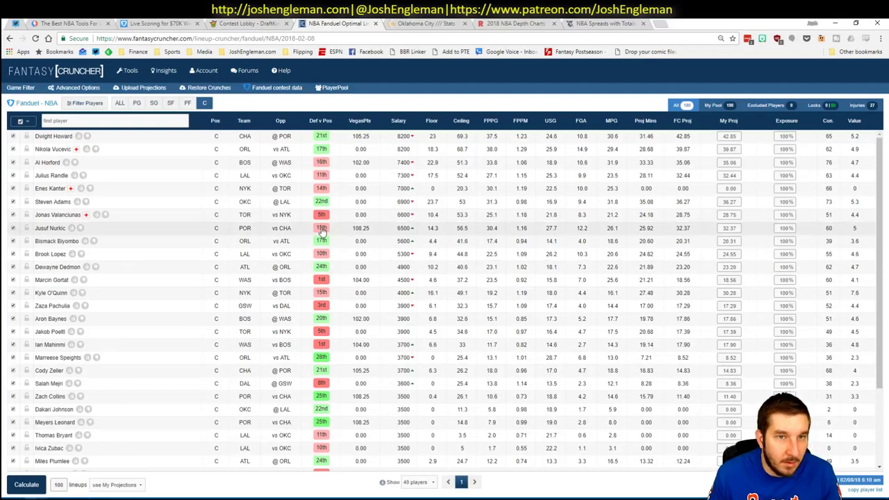
# - Check Fantasy Cruncher's FanDuel NBA player pool, then return to the Feb 8 Excel workbook
pyautogui.click(485, 23)
pyautogui.scroll(15, 467, 173)
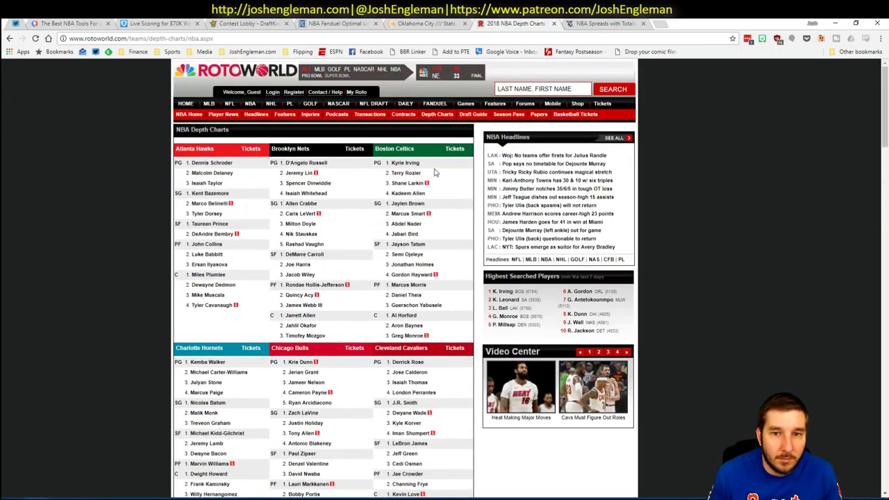
pyautogui.hotkey('alt', 'Tab')
pyautogui.hotkey('alt', 'Tab')
pyautogui.click(343, 23)
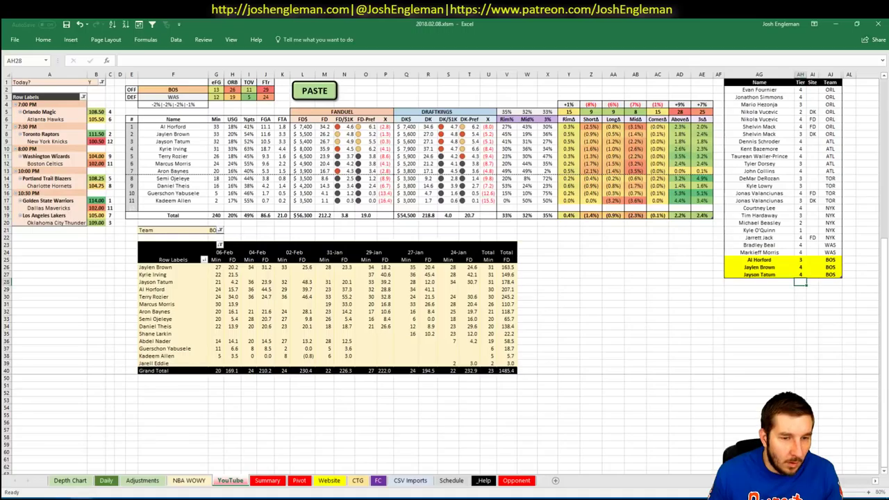
pyautogui.click(97, 499)
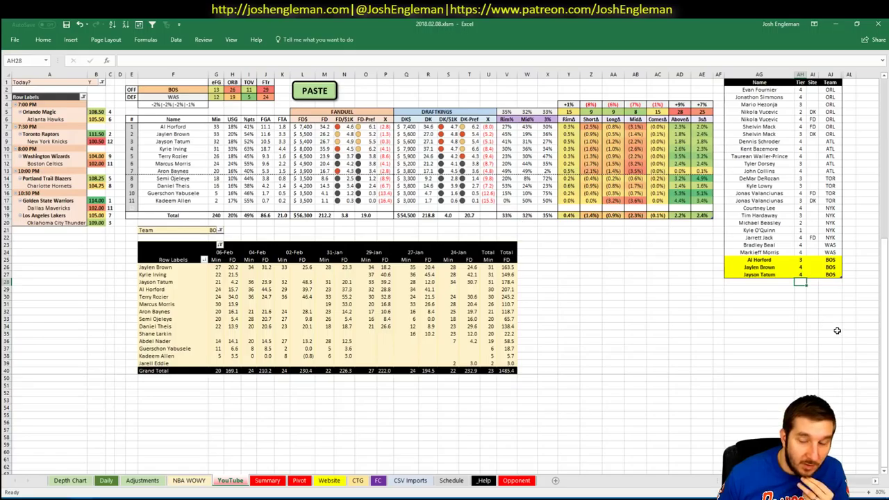
# - Add Kyrie Irving to the BOS tier list below Jayson Tatum, then enter POR as the team
pyautogui.click(772, 288)
pyautogui.click(772, 281)
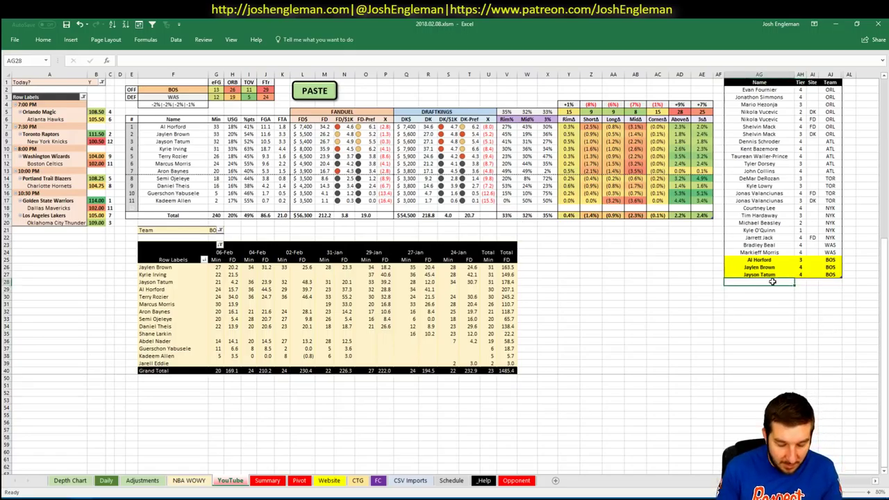
pyautogui.write('Kyrie Irving')
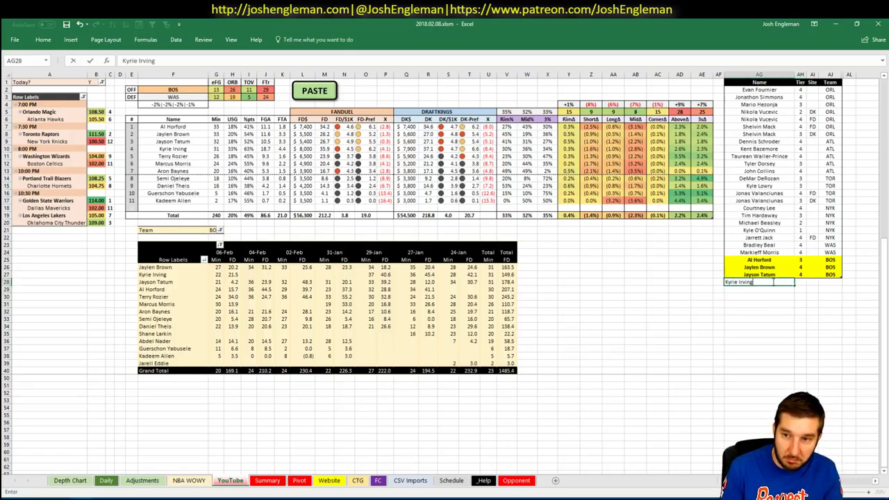
pyautogui.press('Return')
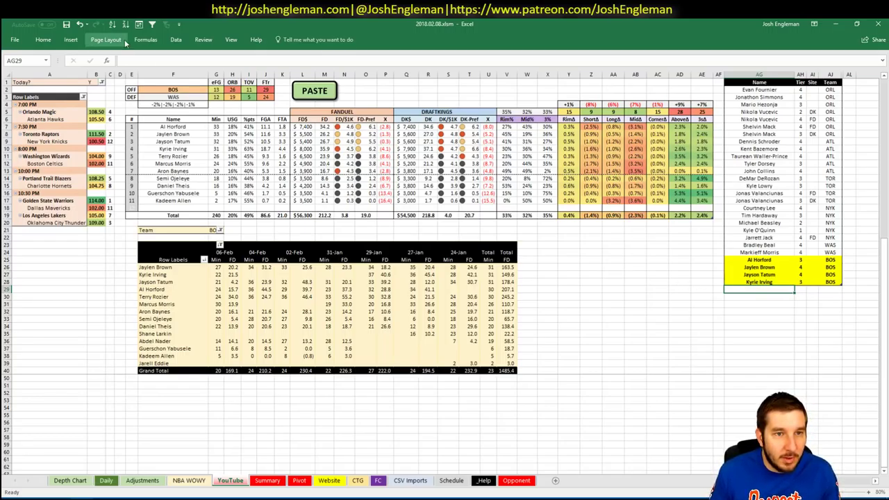
pyautogui.click(162, 89)
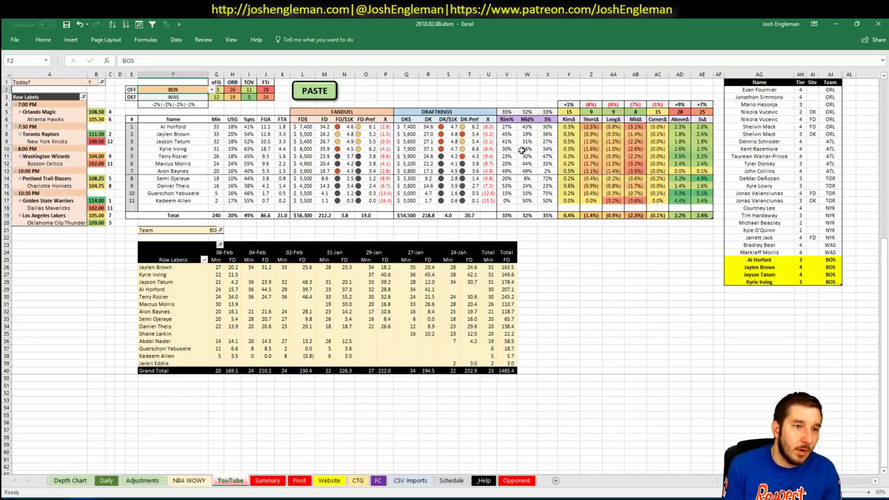
pyautogui.write('POR')
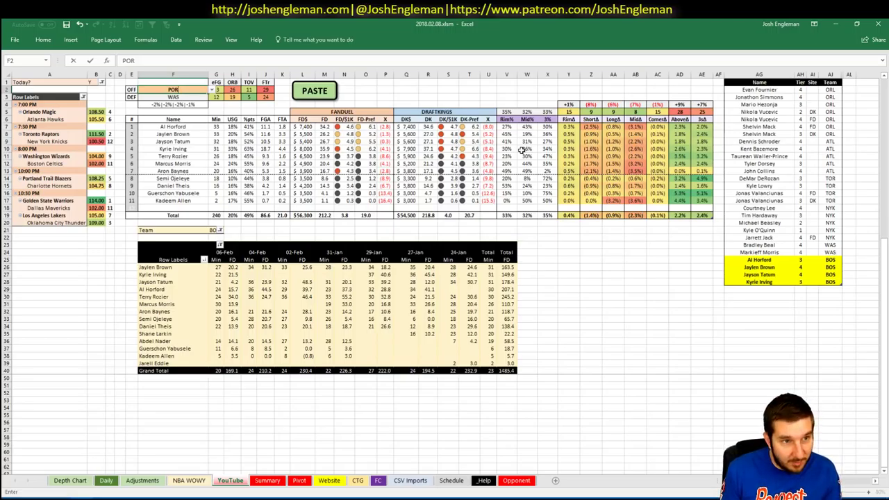
# - Switch the team breakdown to Portland (POR) against CHO
pyautogui.press('Return')
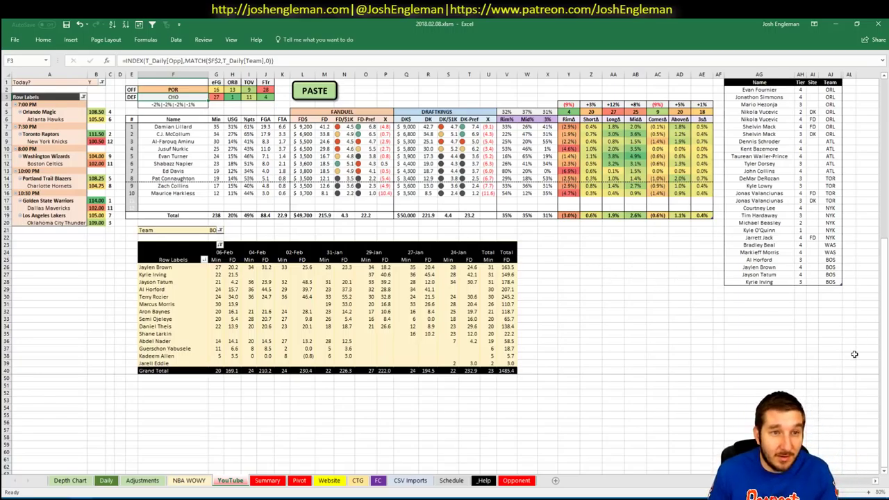
pyautogui.click(576, 281)
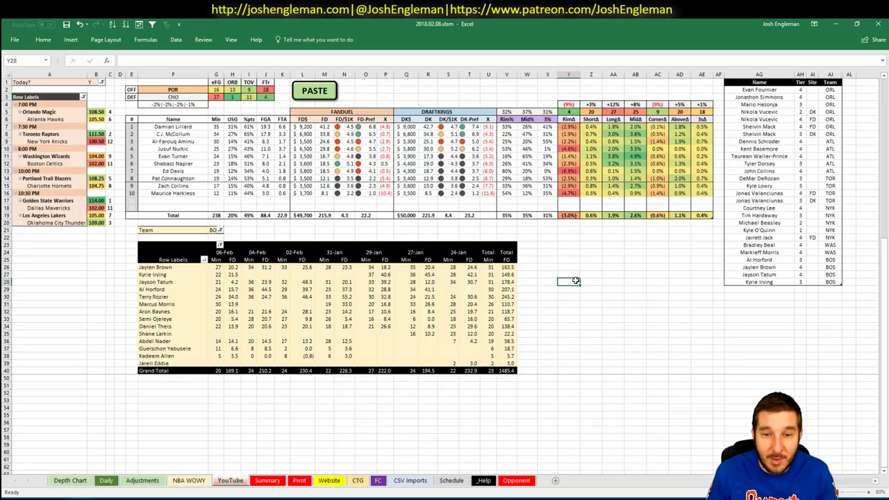
pyautogui.click(752, 289)
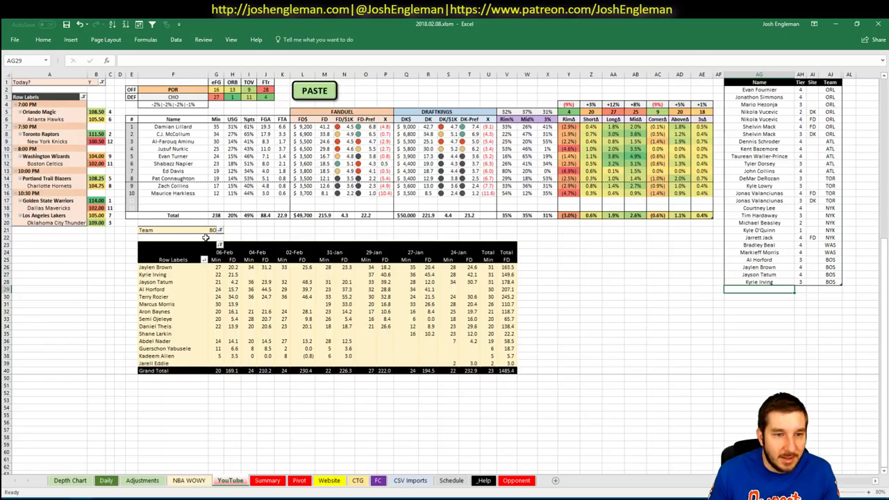
# - Filter the minutes pivot's Team field to POR
pyautogui.click(213, 229)
pyautogui.write('POR')
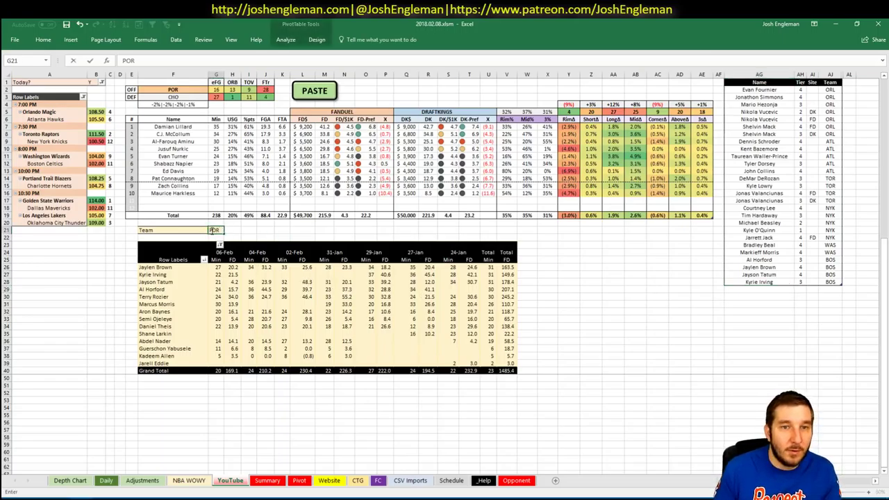
pyautogui.press('Return')
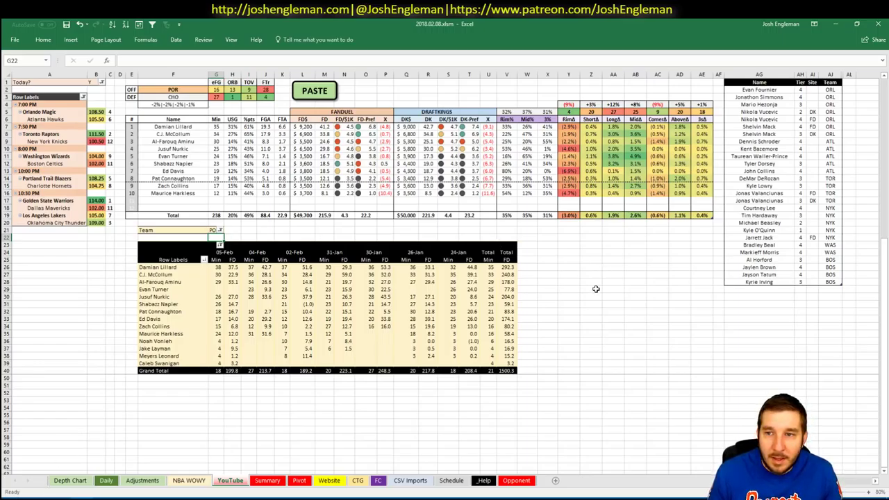
pyautogui.click(767, 289)
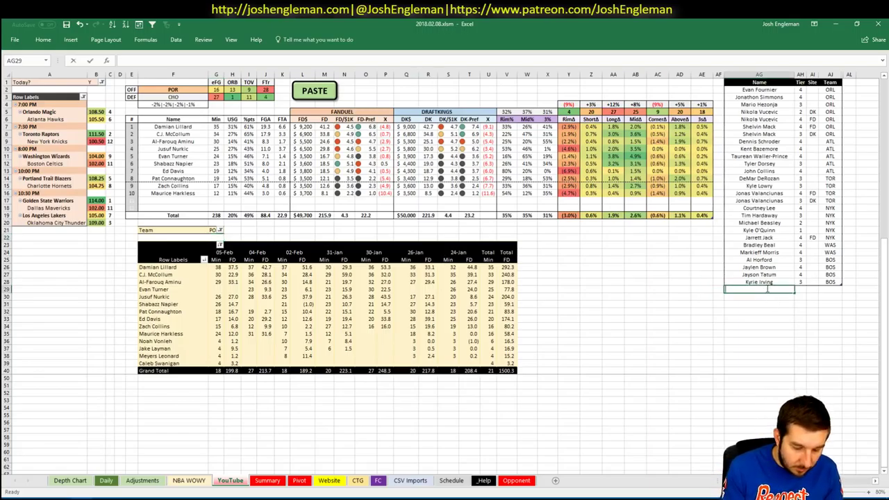
# - Add Damian Lillard at tier 4 and C.J. McCollum at tier 3 as POR tier-list entries
pyautogui.write('Damian Lillar')
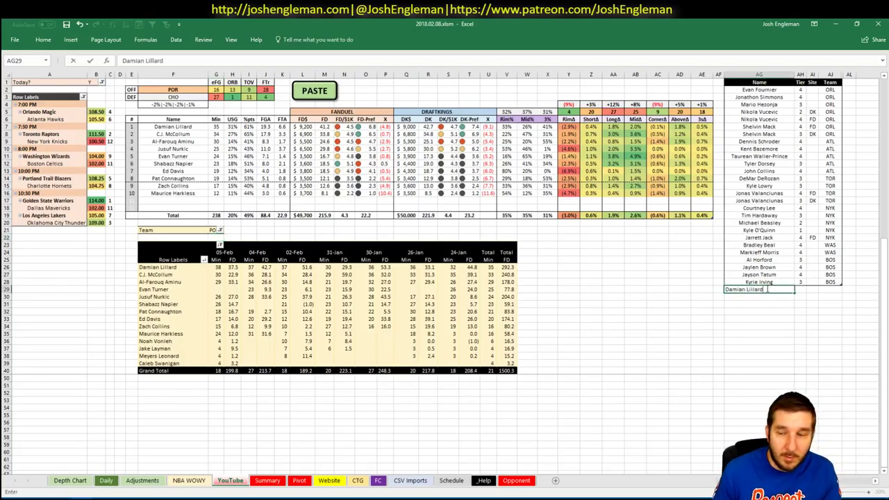
pyautogui.write('d')
pyautogui.press('Tab')
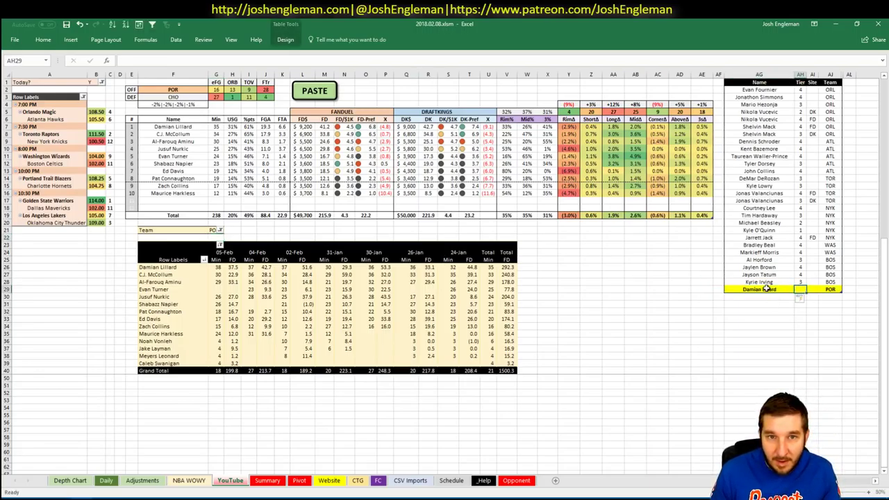
pyautogui.write('4')
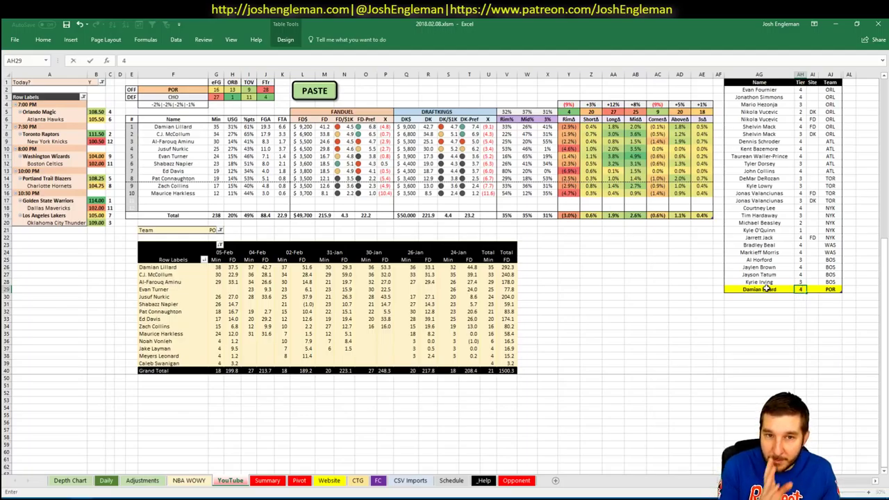
pyautogui.press('Return')
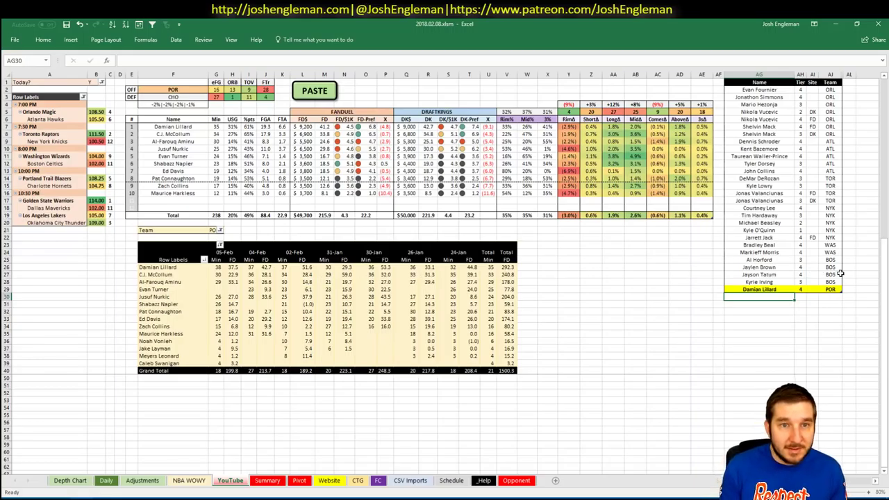
pyautogui.write('C.J. McColl')
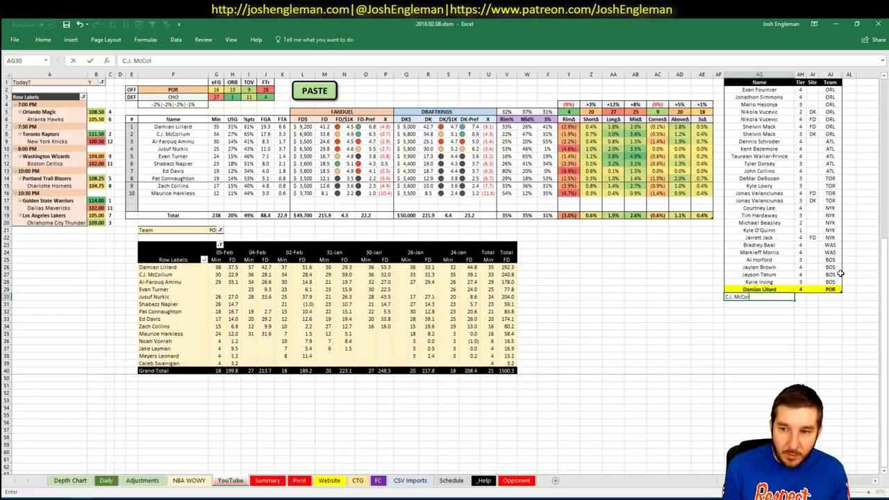
pyautogui.write('um')
pyautogui.press('Tab')
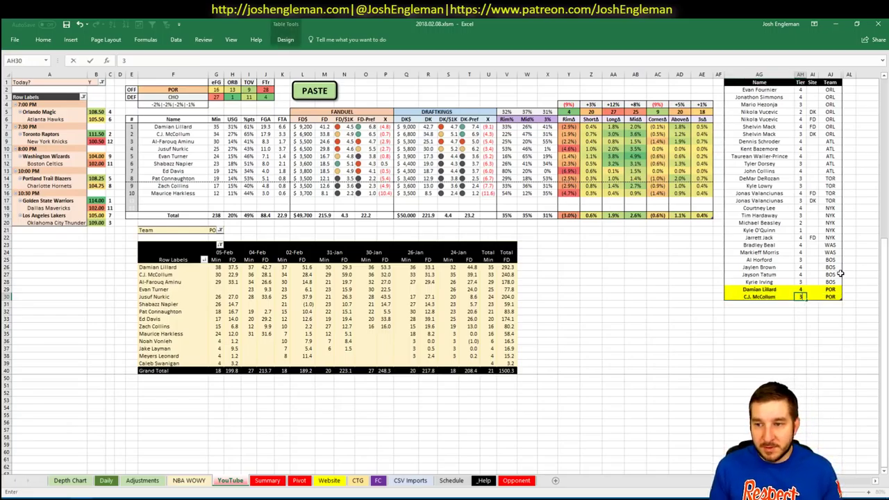
pyautogui.press('Return')
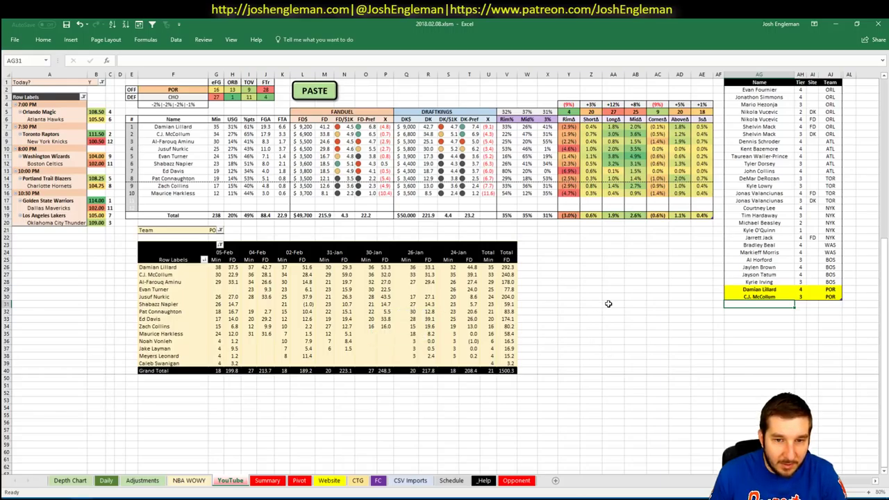
# - Add Jusuf Nurkic at tier 3 and Evan Turner at tier 4, FD only
pyautogui.write('J')
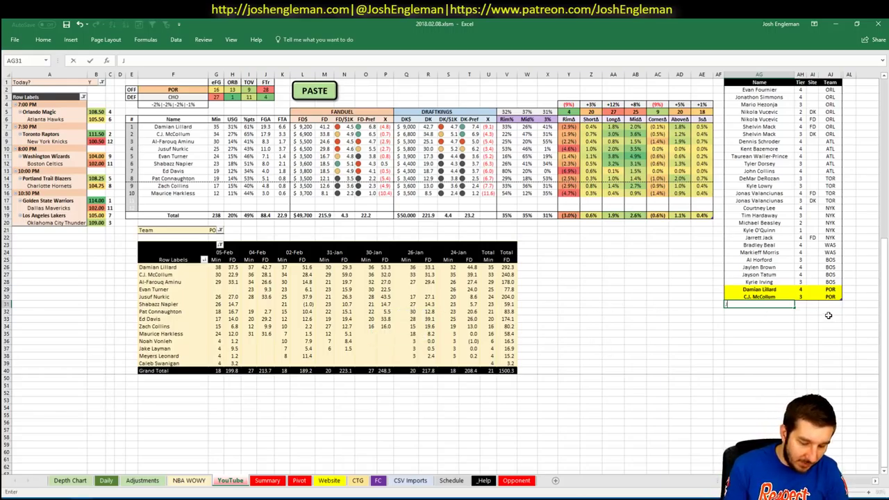
pyautogui.write('usuf Nurkic')
pyautogui.press('Return')
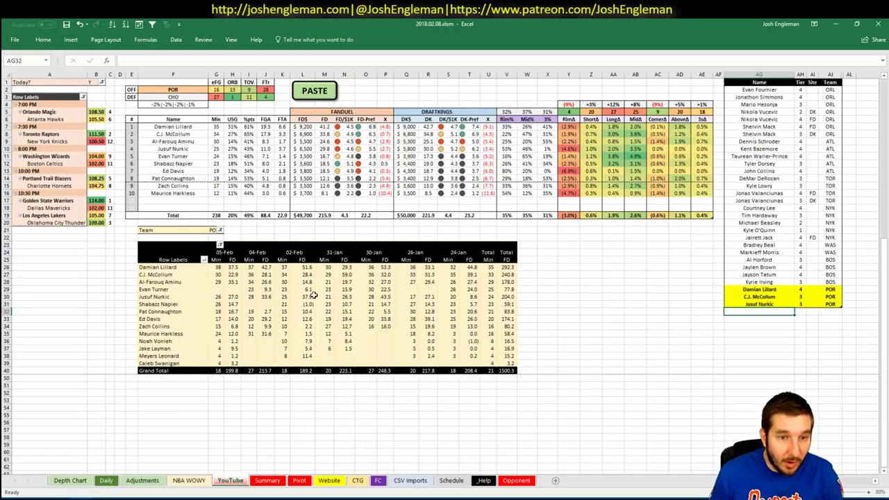
pyautogui.write('Evan Tu')
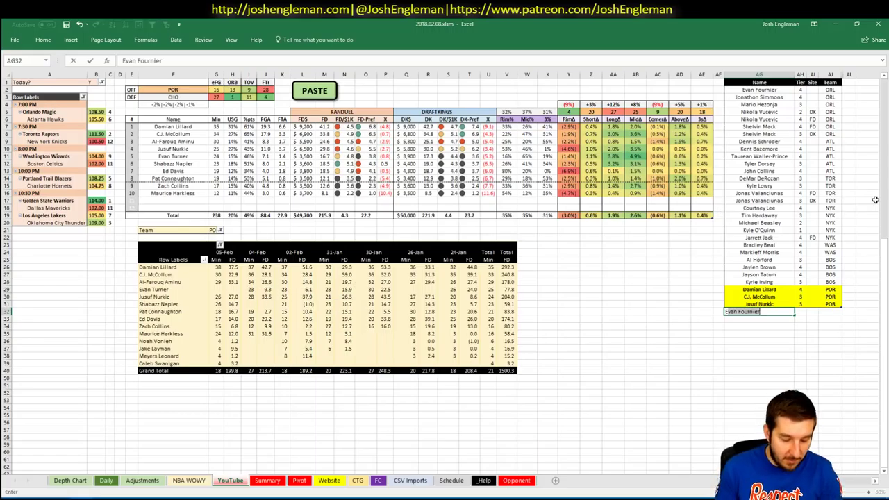
pyautogui.write('rner')
pyautogui.press('Tab')
pyautogui.write('4')
pyautogui.press('Tab')
pyautogui.write('FD')
pyautogui.press('Return')
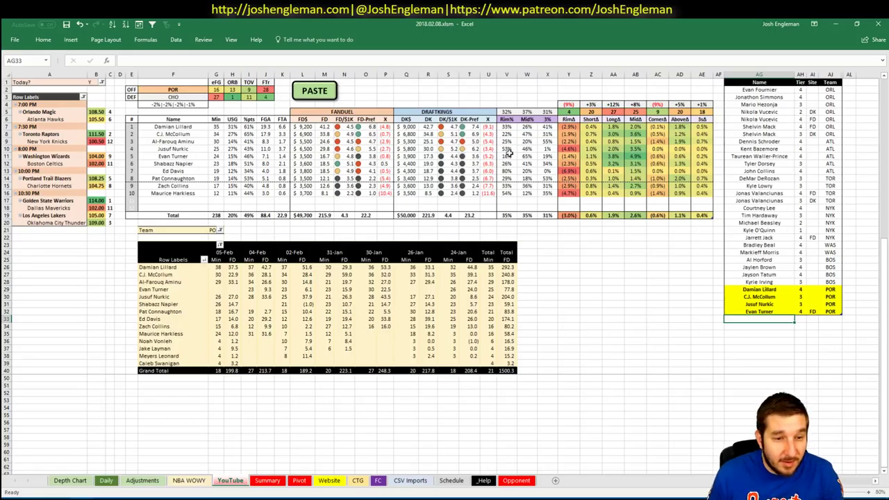
# - Add Shabazz Napier to the tier list at tier 4, FD only
pyautogui.write('Shab')
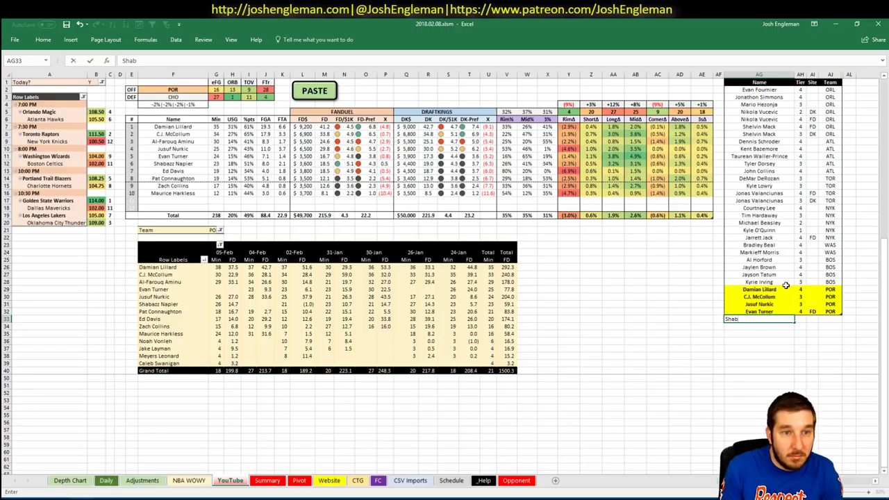
pyautogui.write('azz Napier')
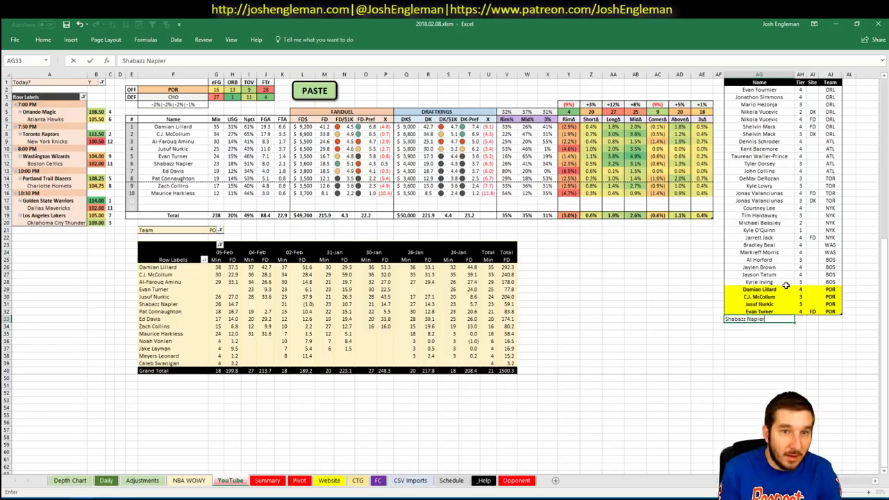
pyautogui.press('Tab')
pyautogui.write('4')
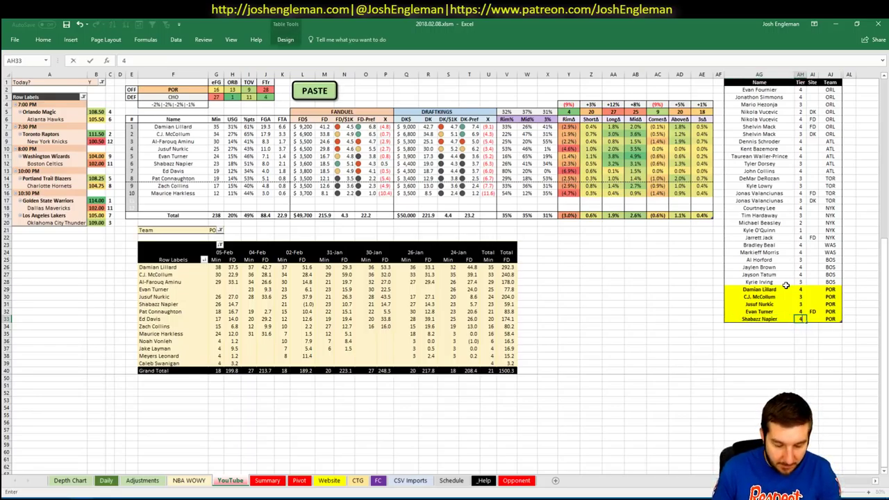
pyautogui.press('Tab')
pyautogui.write('FD')
pyautogui.press('Return')
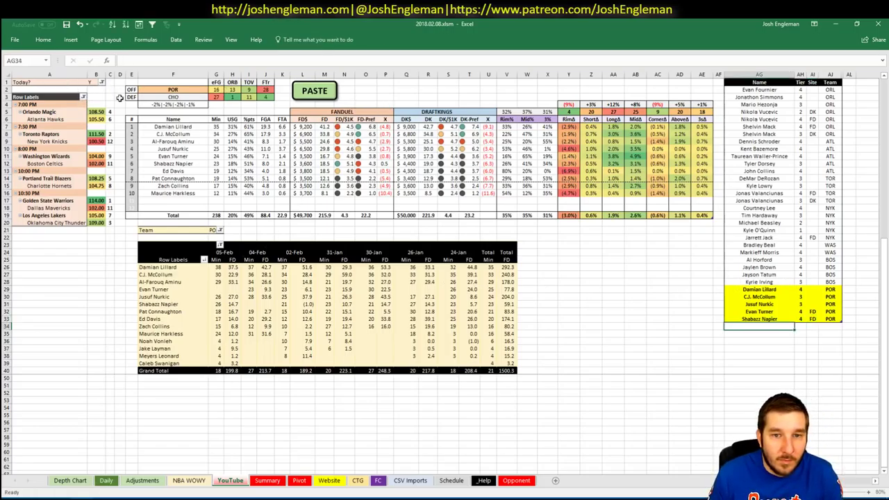
pyautogui.click(164, 90)
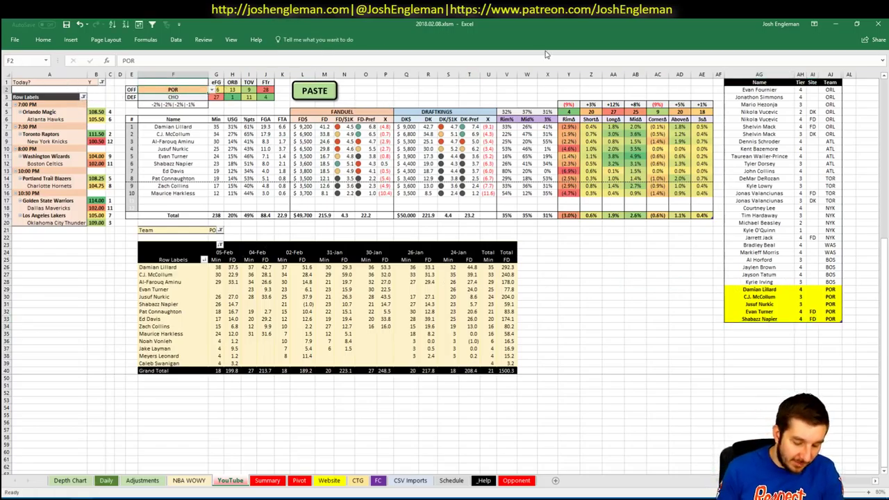
# - Switch the team breakdown to Charlotte (CHO) so Kemba Walker's projections show against POR
pyautogui.write('CHO')
pyautogui.press('Return')
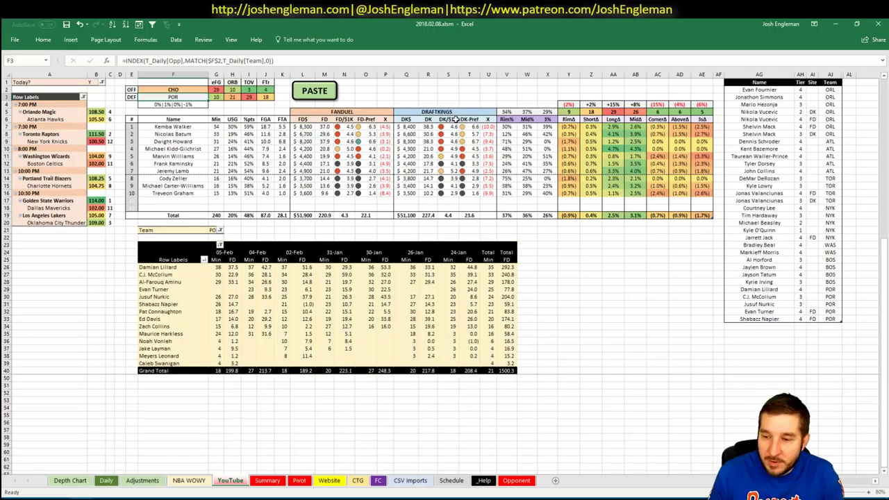
pyautogui.click(584, 274)
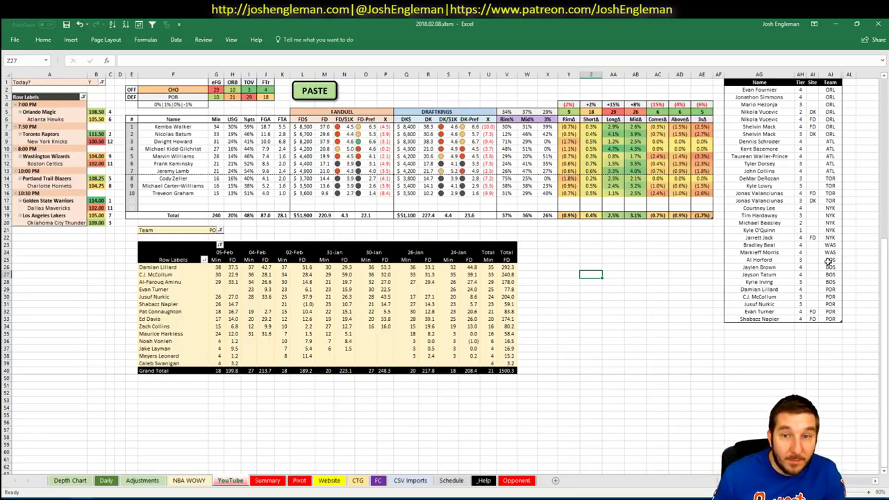
# - Check Dwight Howard's game log in Fantasy Cruncher, then return to the Excel workbook
pyautogui.hotkey('alt', 'Tab')
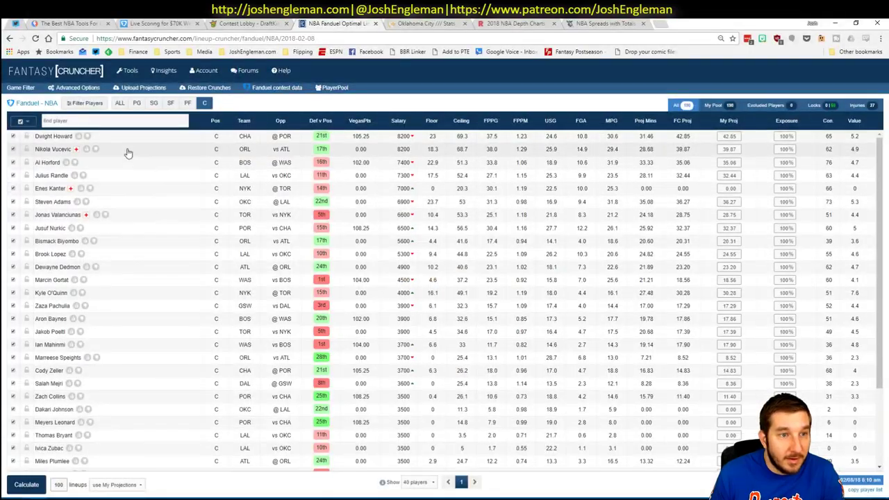
pyautogui.click(47, 137)
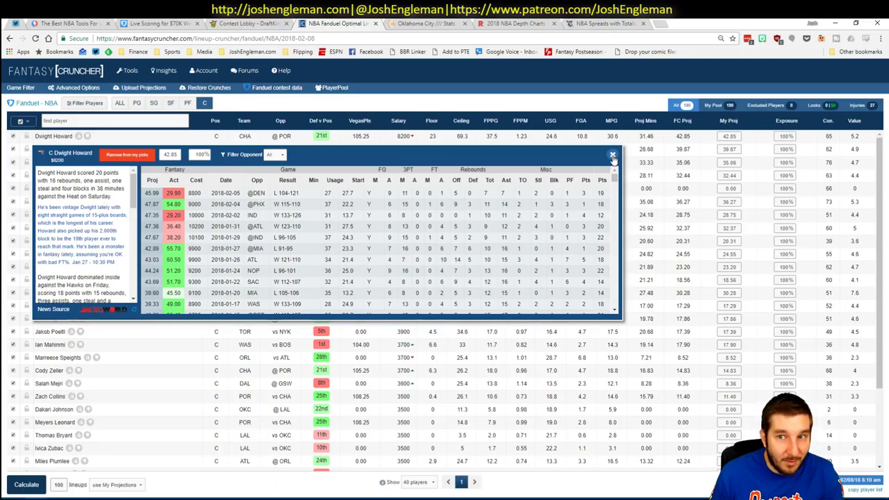
pyautogui.click(612, 156)
pyautogui.hotkey('alt', 'Tab')
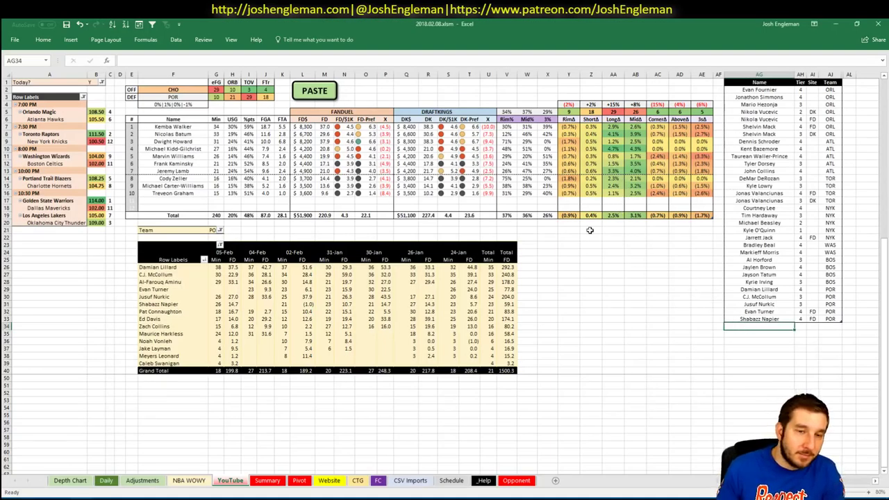
# - Change the minutes pivot's Team filter from POR to CHO
pyautogui.click(211, 231)
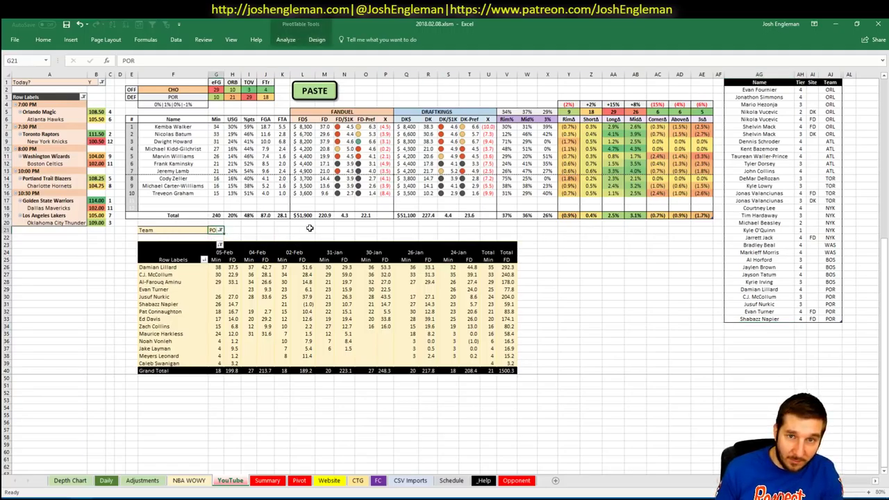
pyautogui.write('CHO')
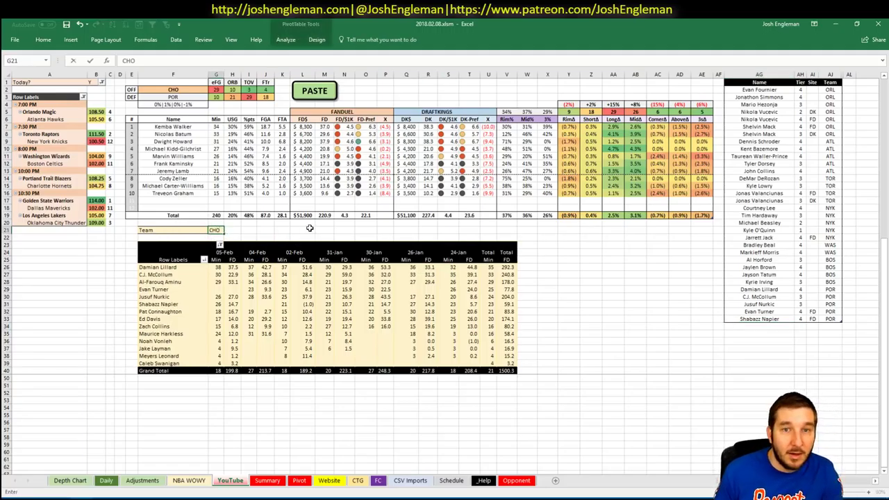
pyautogui.press('Return')
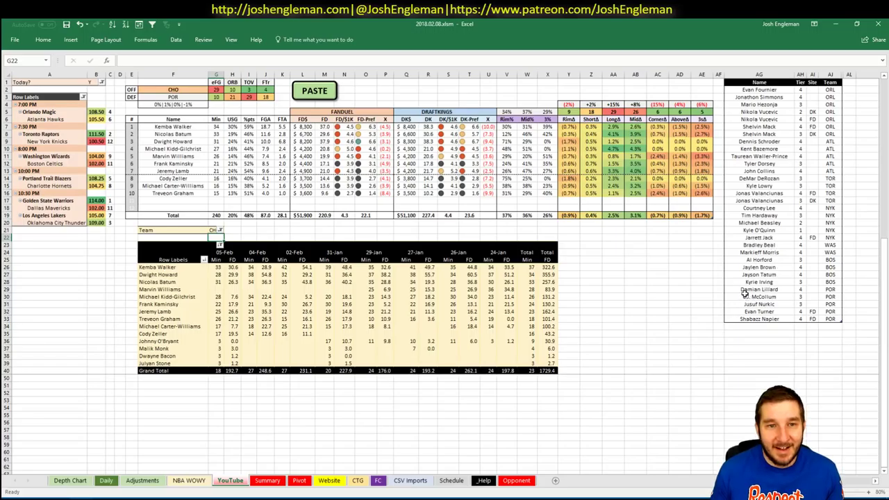
# - Add Kemba Walker as a CHO tier-list entry marked FD
pyautogui.click(764, 325)
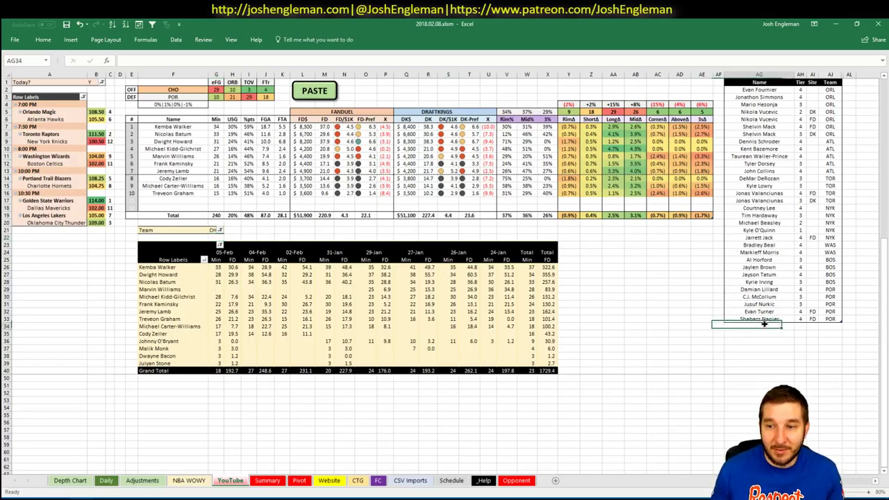
pyautogui.write('K')
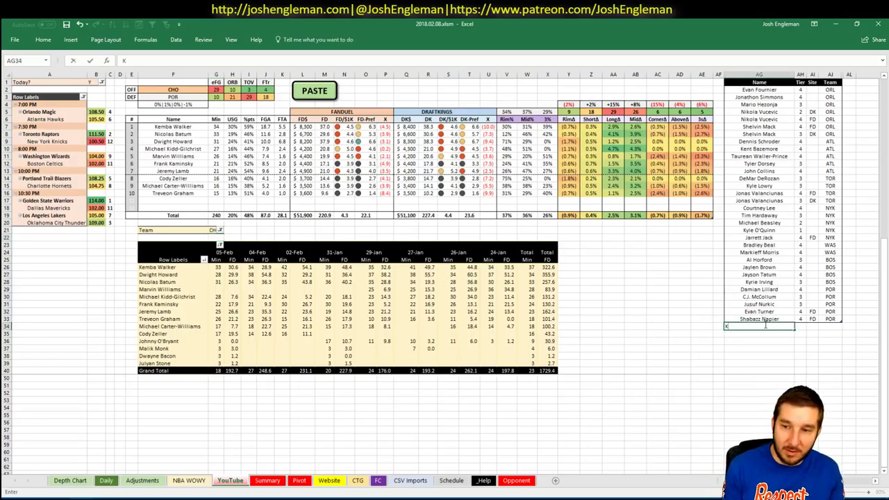
pyautogui.write('emba Walke')
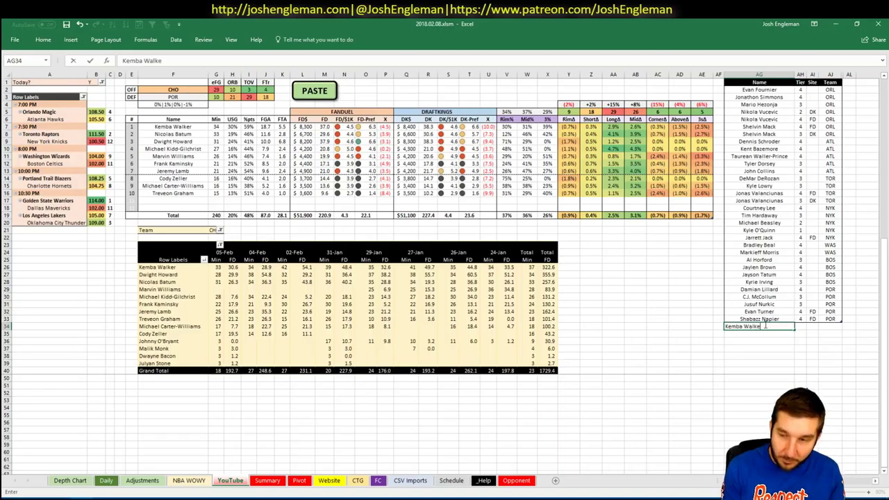
pyautogui.write('r')
pyautogui.press('Tab')
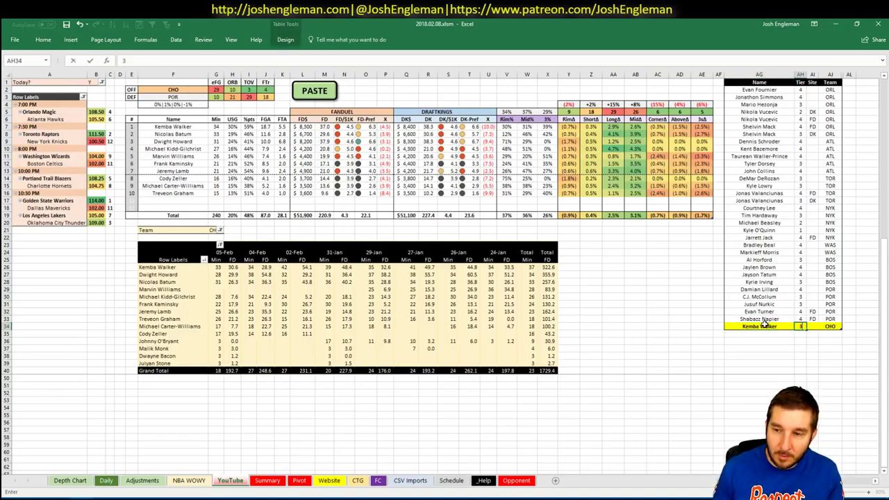
pyautogui.press('Tab')
pyautogui.write('FD')
pyautogui.press('Return')
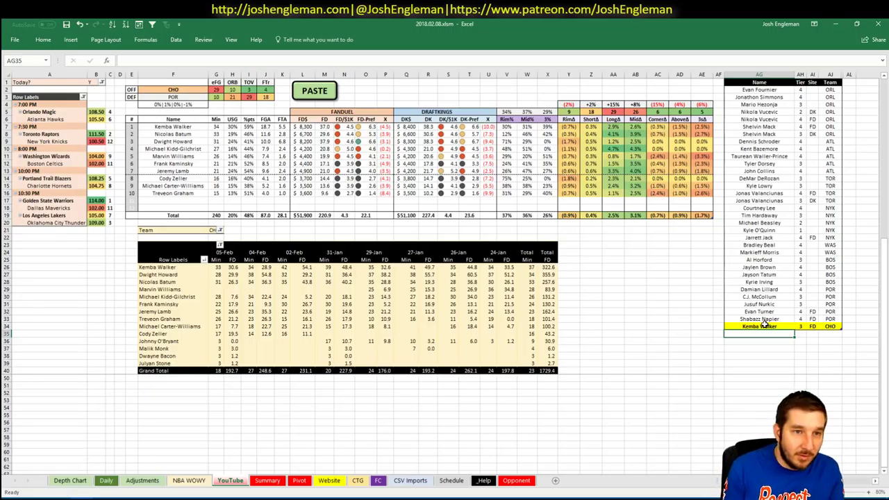
# - Add two Nicolas Batum entries, one for FD and one for DK
pyautogui.write('Nicolas Batum')
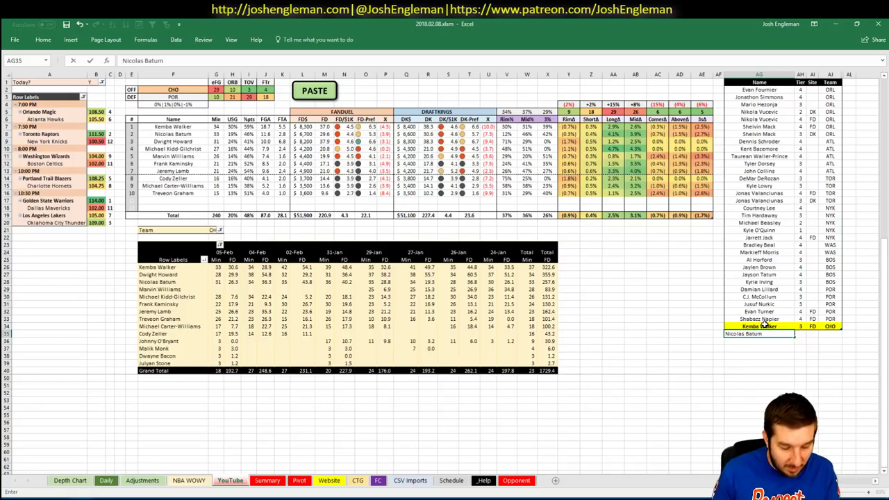
pyautogui.press('Tab')
pyautogui.press('Tab')
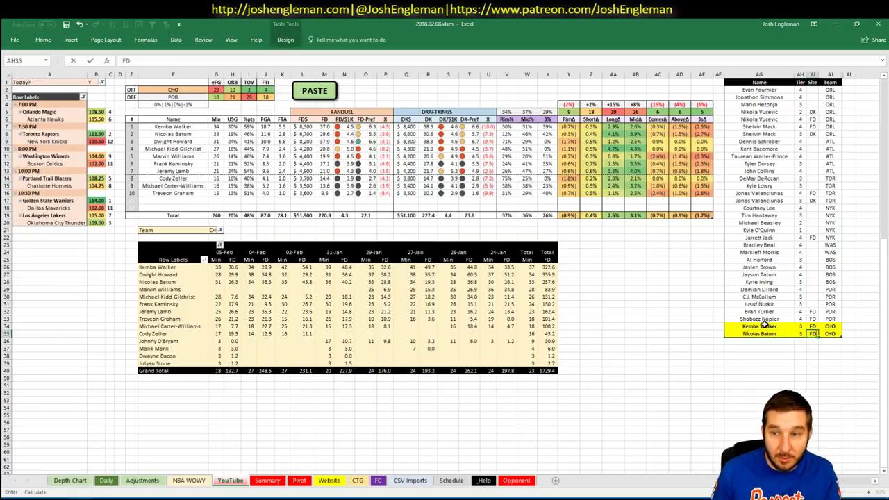
pyautogui.press('Return')
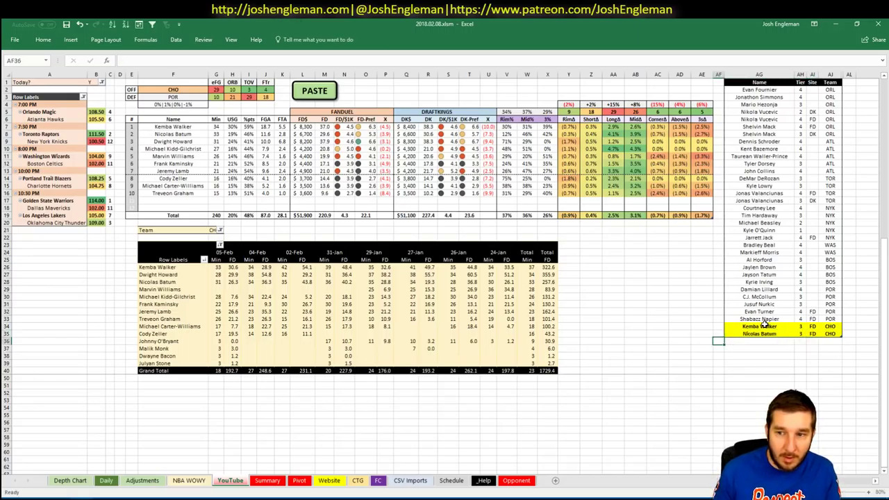
pyautogui.press('Right')
pyautogui.write('Nicolas Batum')
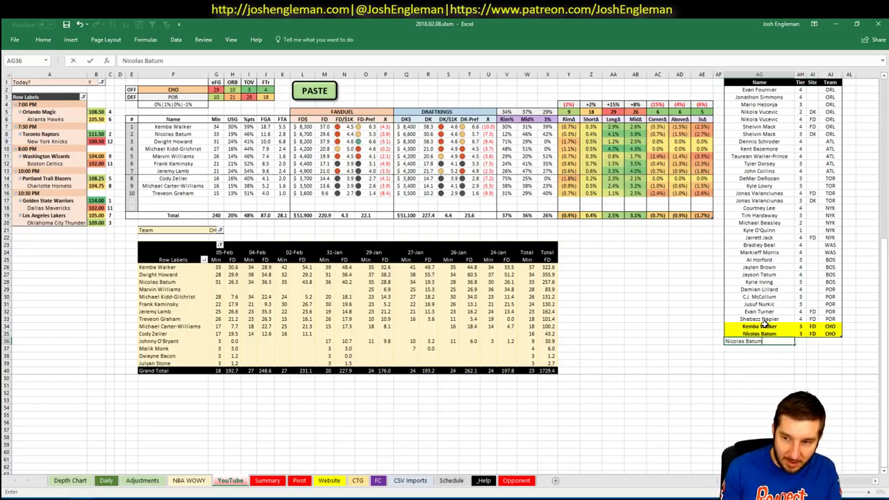
pyautogui.press('Tab')
pyautogui.press('Tab')
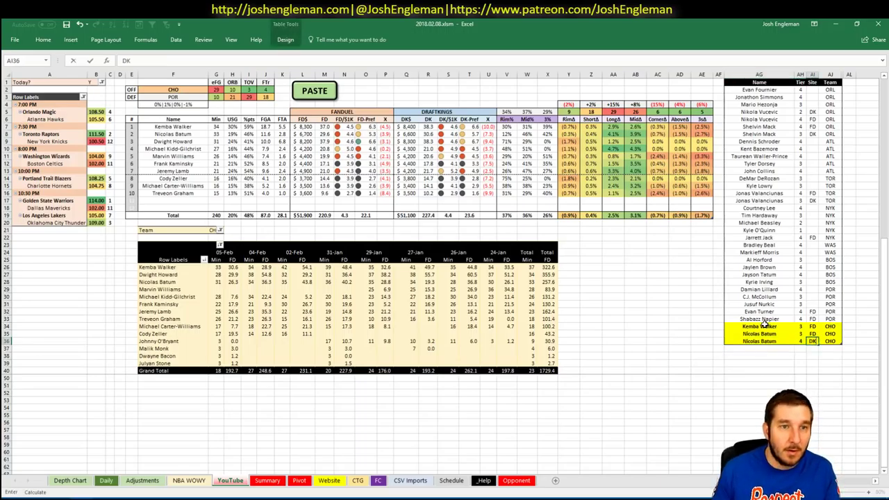
pyautogui.hotkey('alt', 'Tab')
pyautogui.hotkey('alt', 'Tab')
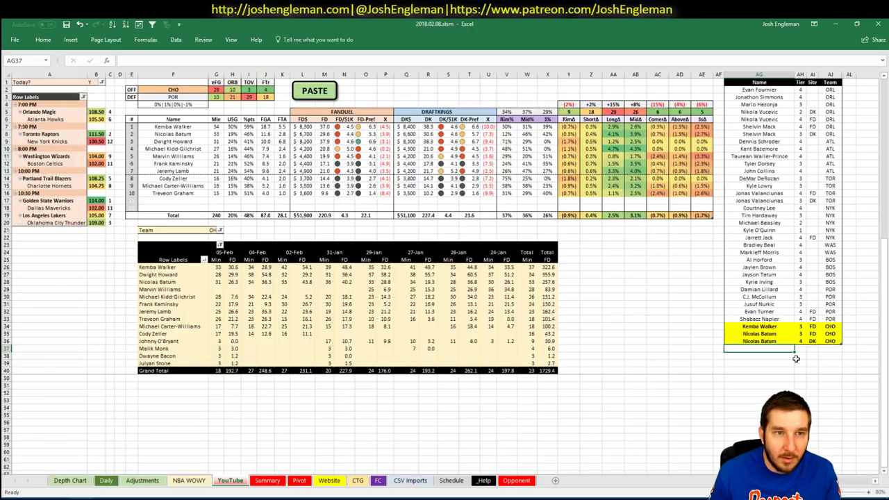
# - Add Dwight Howard at tier 3 and Michael Kidd-Gilchrist to the tier list
pyautogui.write('Dwight Howard')
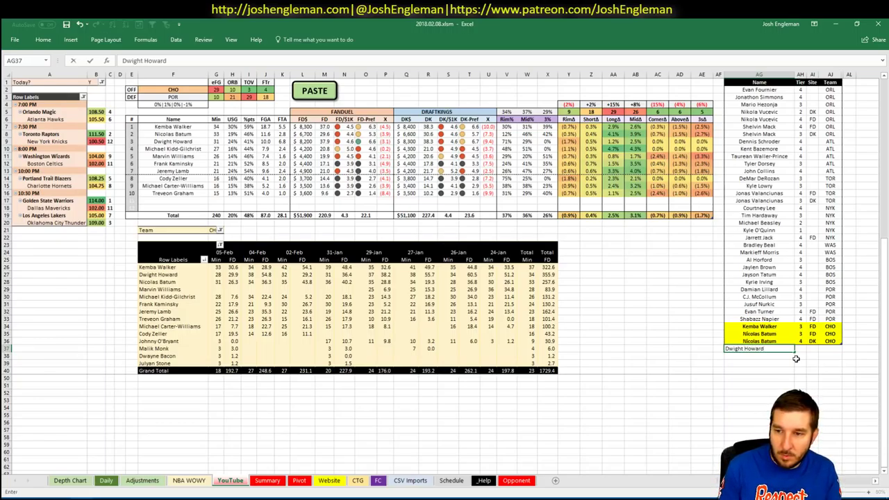
pyautogui.press('Tab')
pyautogui.write('3')
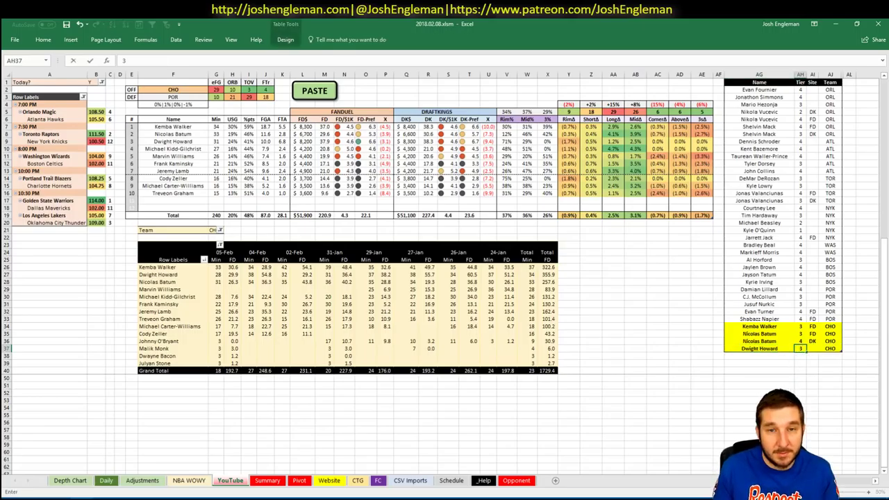
pyautogui.press('Return')
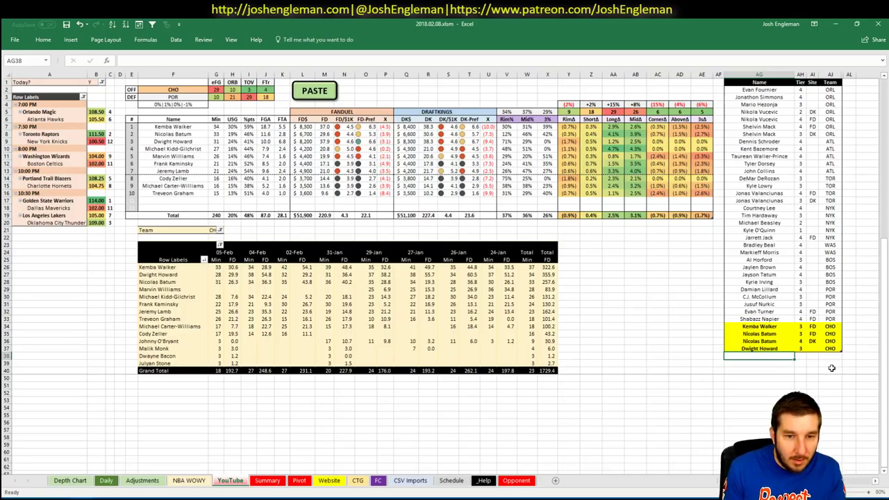
pyautogui.write('Michael Kidd-Gilch')
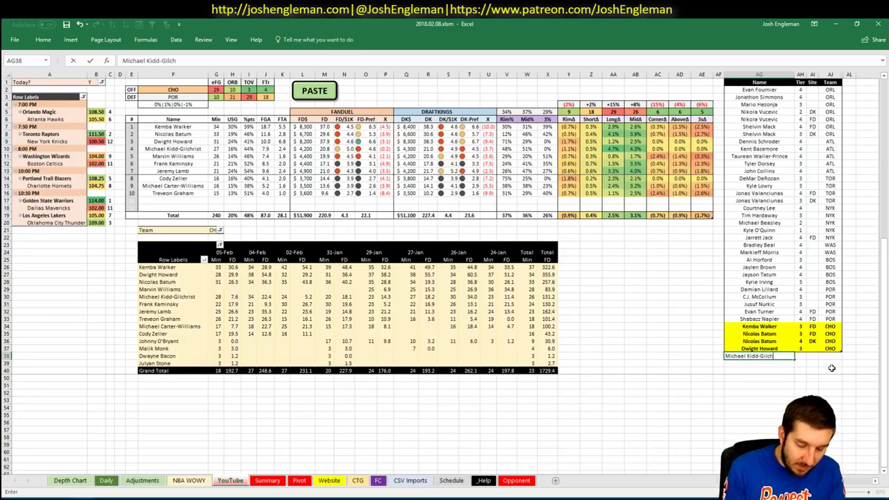
pyautogui.write('rist')
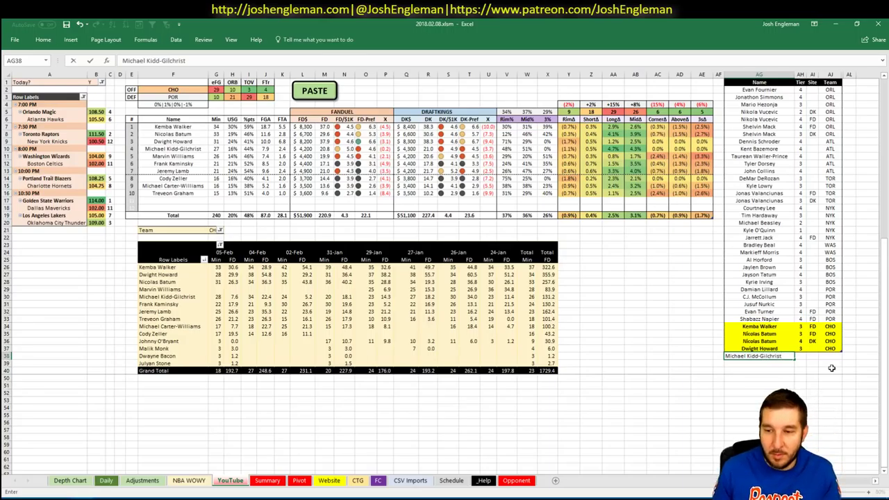
pyautogui.press('Return')
pyautogui.click(656, 311)
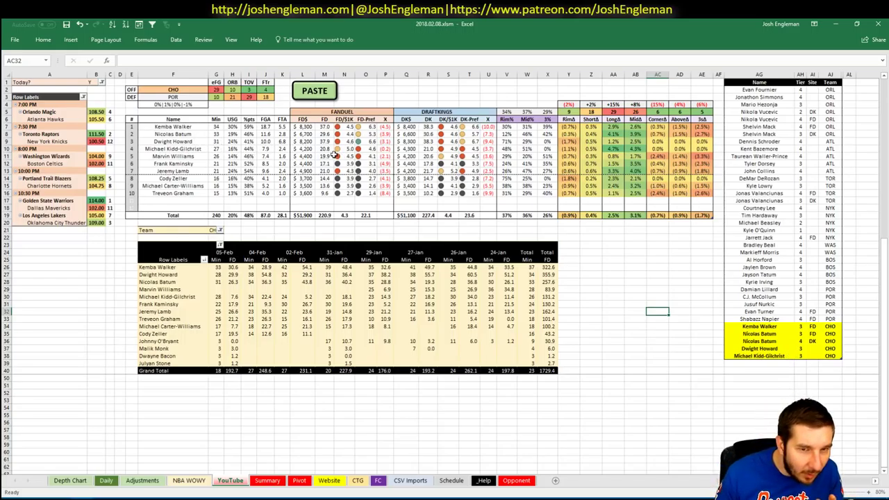
pyautogui.doubleClick(282, 149)
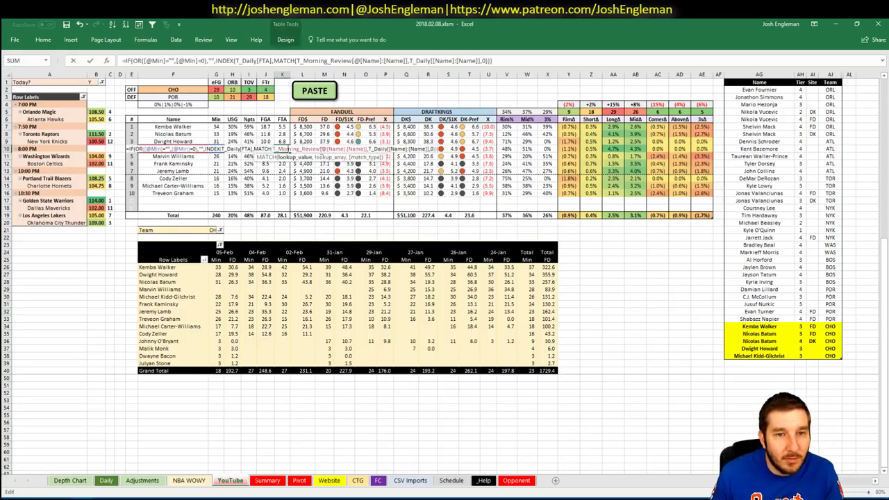
pyautogui.press('Escape')
pyautogui.click(300, 149)
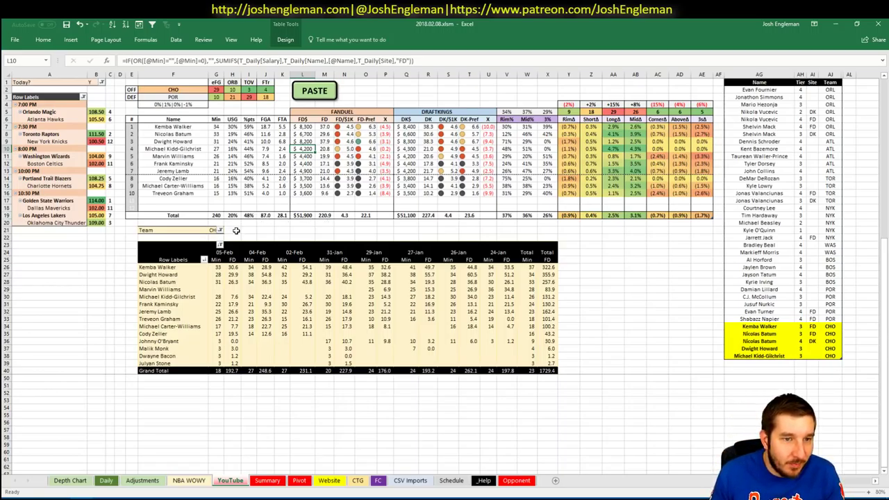
pyautogui.click(779, 364)
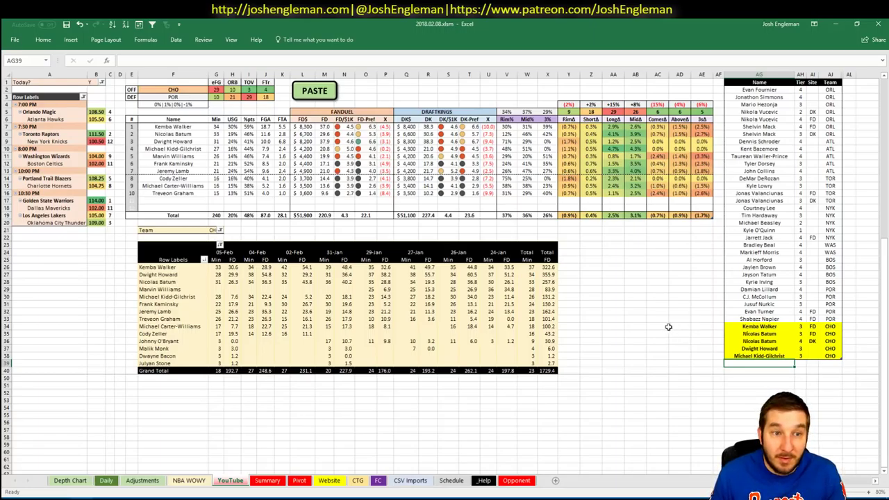
pyautogui.click(178, 90)
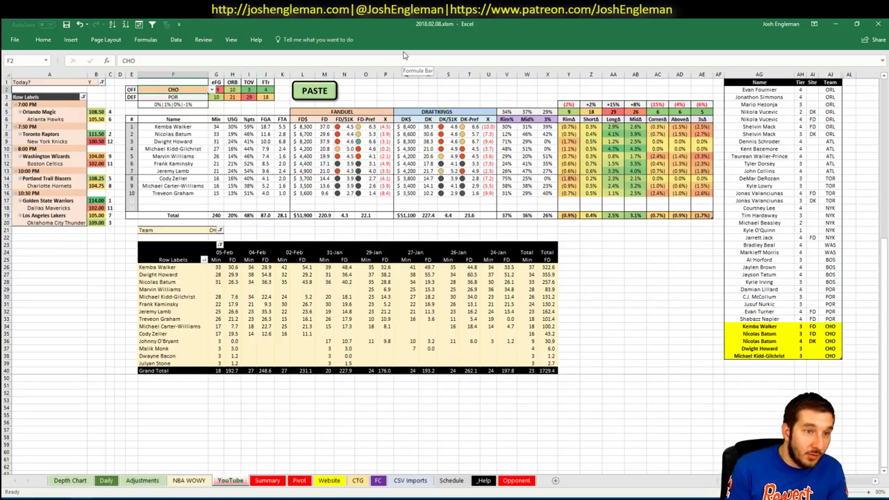
pyautogui.write('GSW')
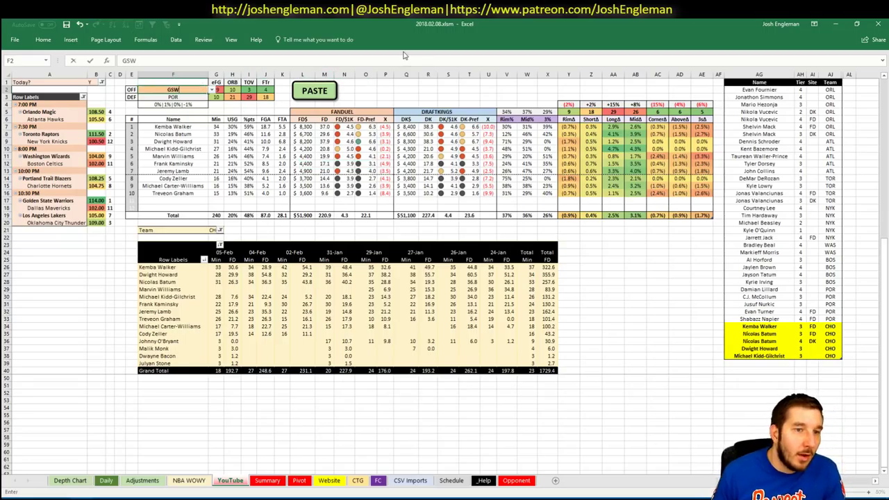
pyautogui.press('Return')
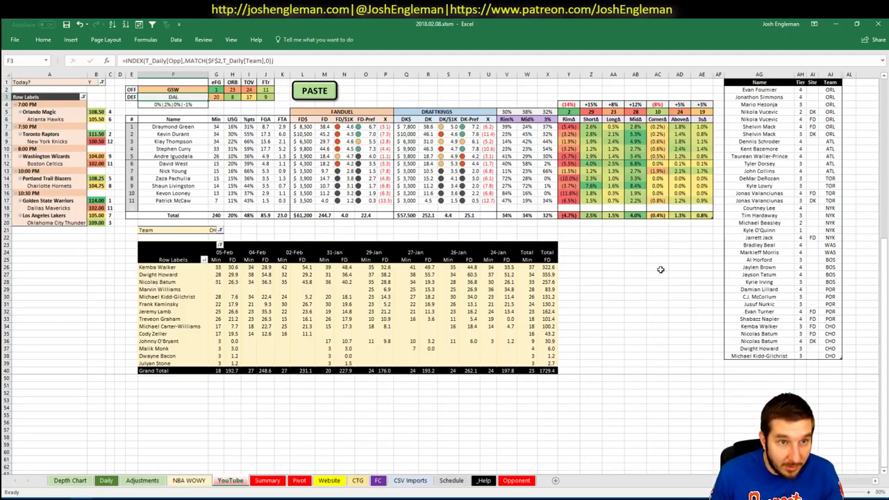
pyautogui.click(757, 355)
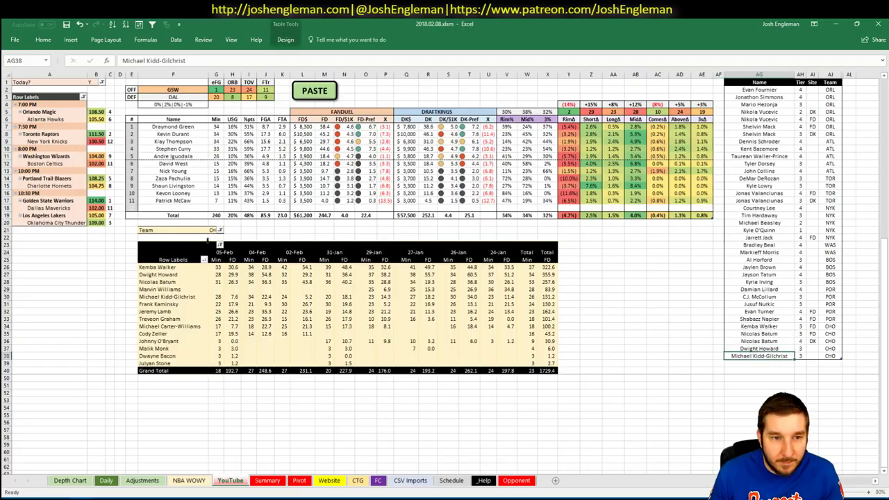
pyautogui.click(211, 230)
pyautogui.write('GSW')
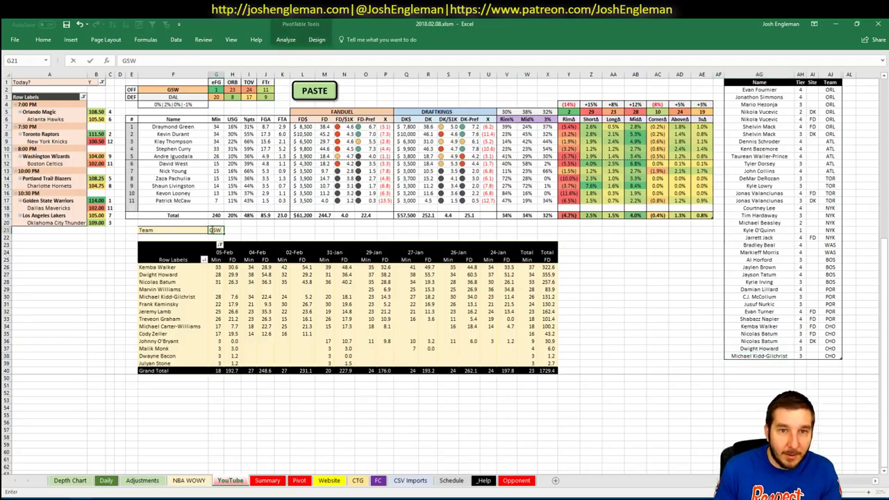
pyautogui.click(739, 361)
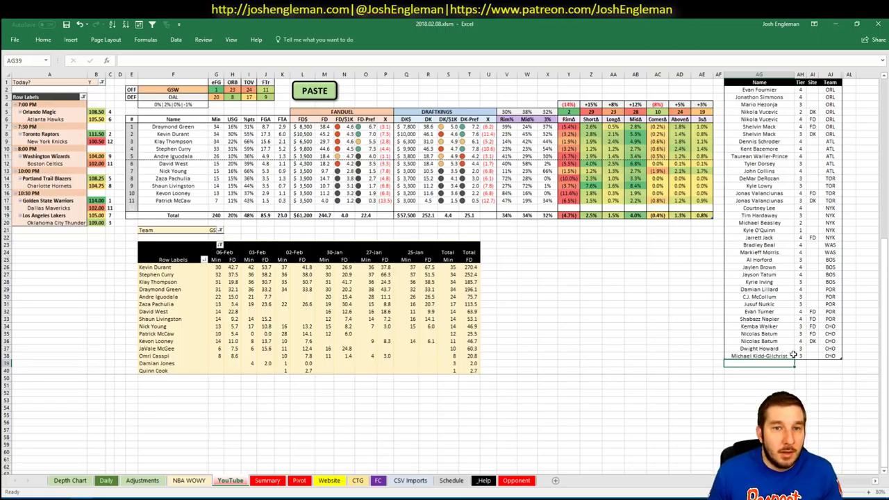
pyautogui.moveTo(187, 127); pyautogui.dragTo(186, 156)
# - Paste the five GSW starters' names as values at the bottom of the tier list
pyautogui.hotkey('ctrl', 'c')
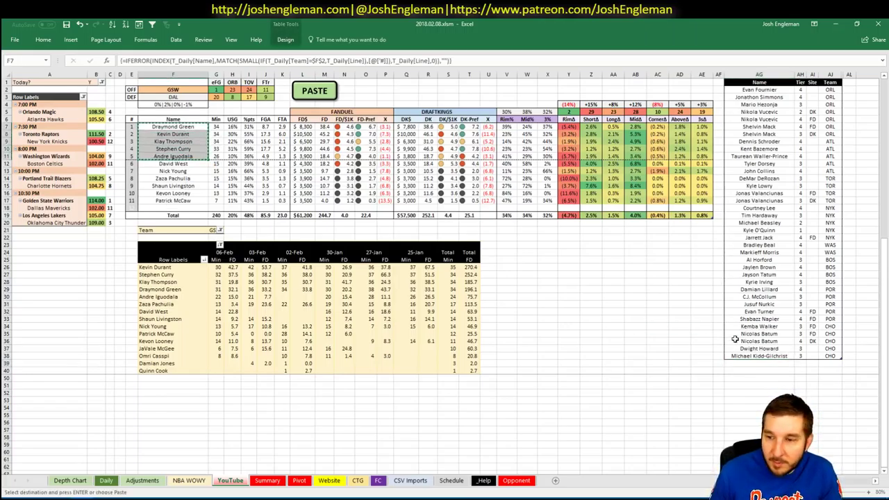
pyautogui.rightClick(736, 363)
pyautogui.click(768, 196)
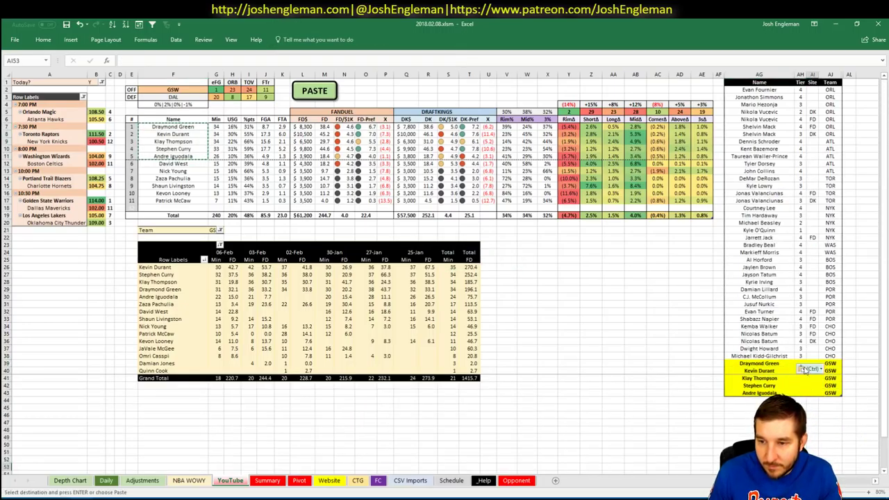
pyautogui.click(495, 406)
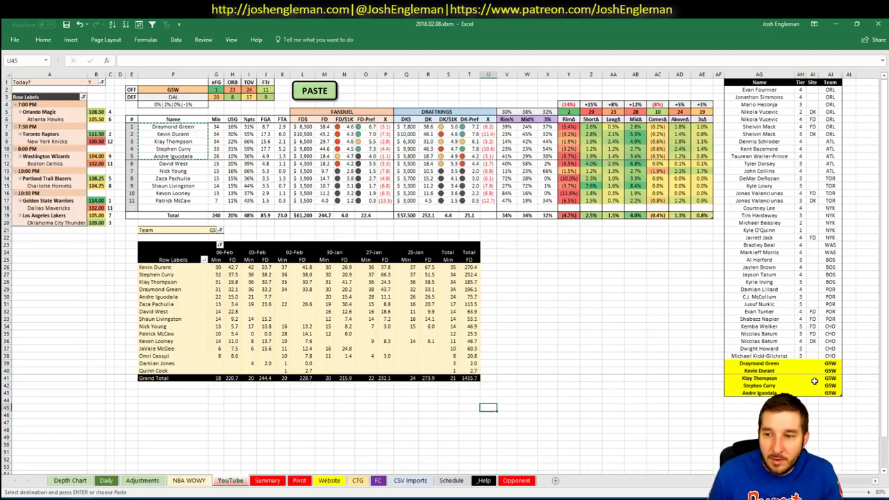
pyautogui.press('Escape')
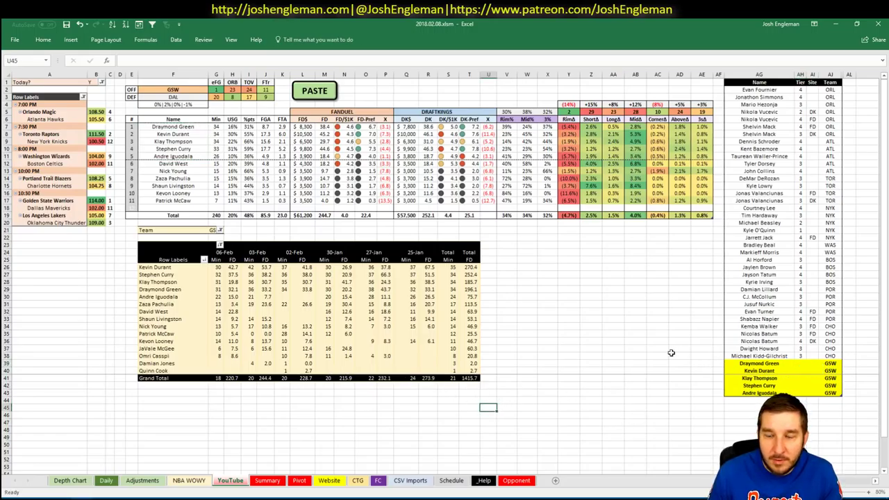
# - Assign tiers 3, 3, 3, 3, 4 to Green, Durant, Thompson, Curry and Iguodala
pyautogui.click(802, 364)
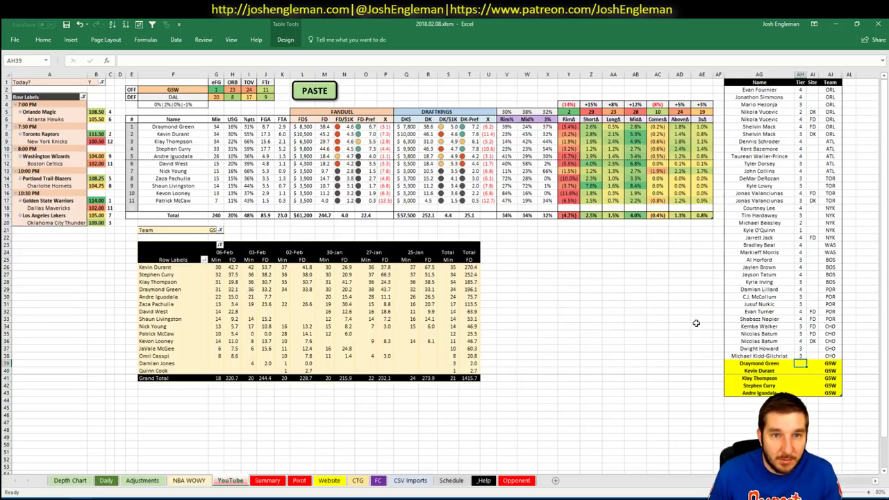
pyautogui.write('3')
pyautogui.press('Return')
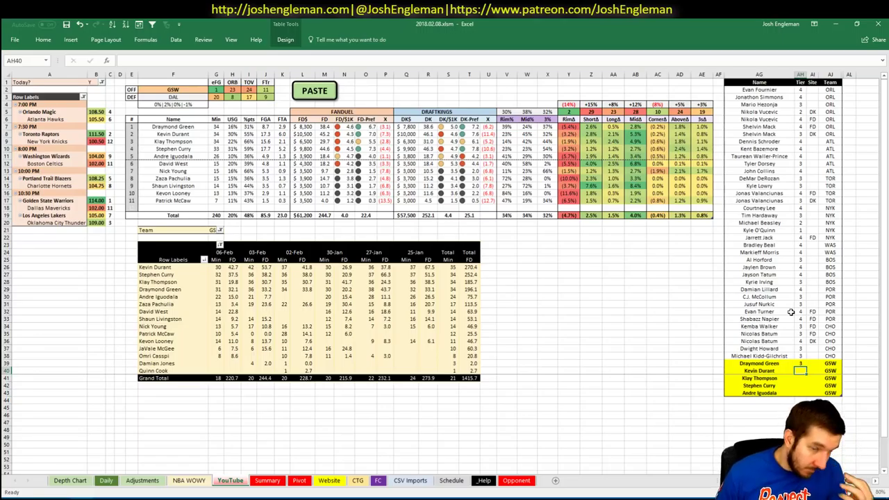
pyautogui.write('3')
pyautogui.press('Return')
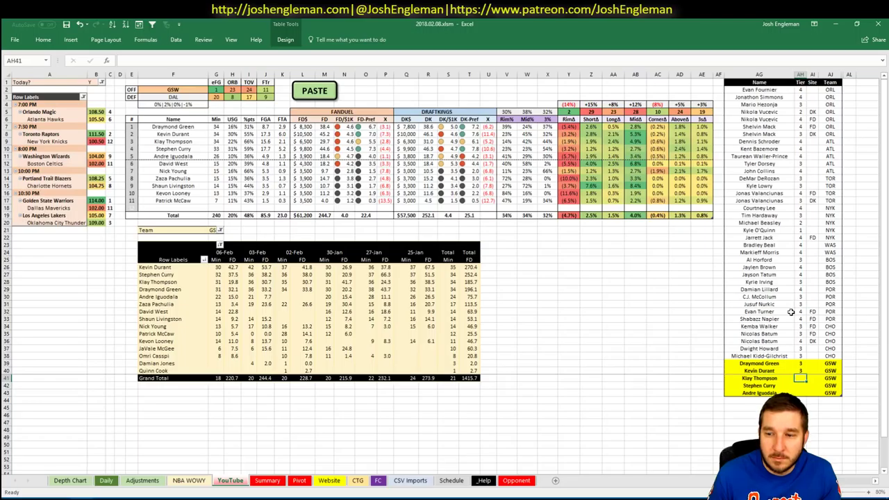
pyautogui.write('3')
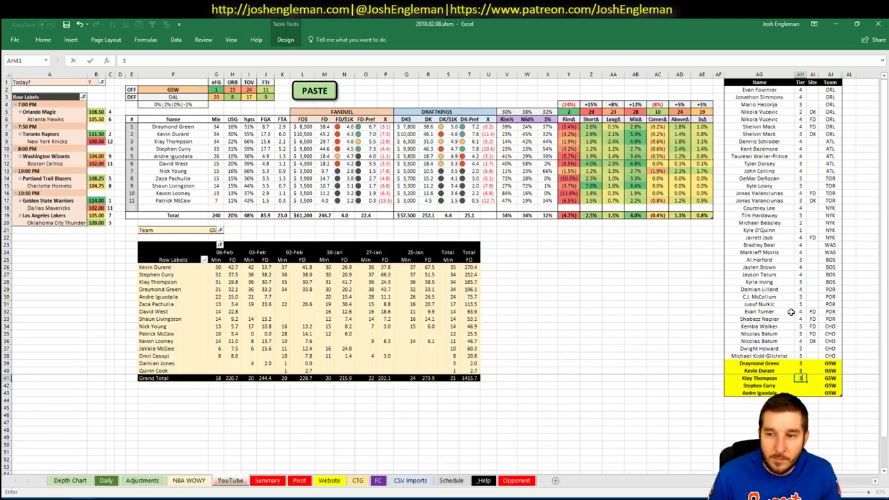
pyautogui.press('Return')
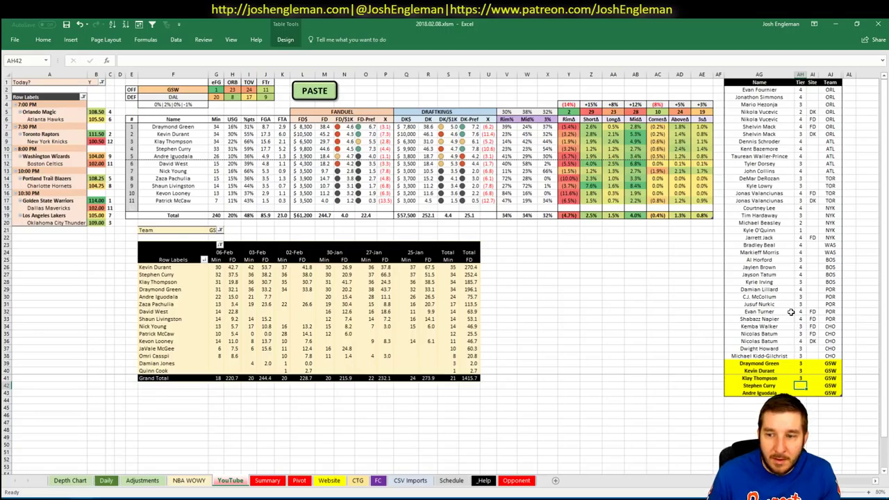
pyautogui.write('3')
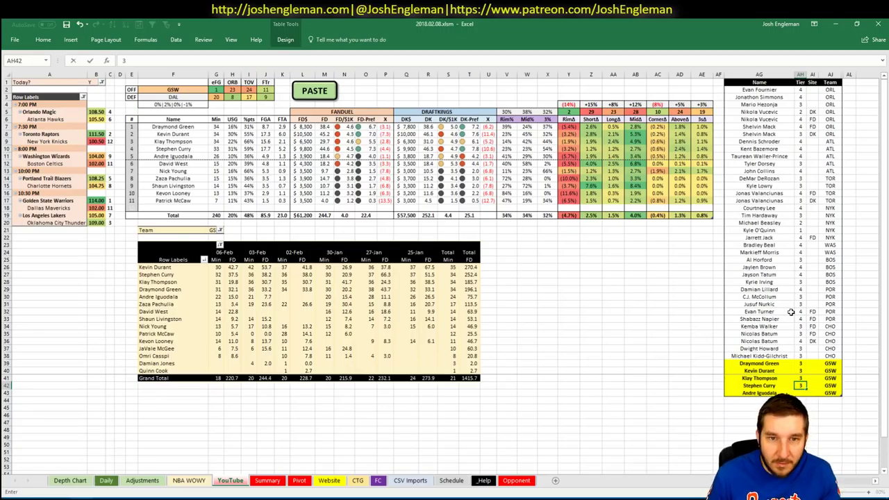
pyautogui.press('Return')
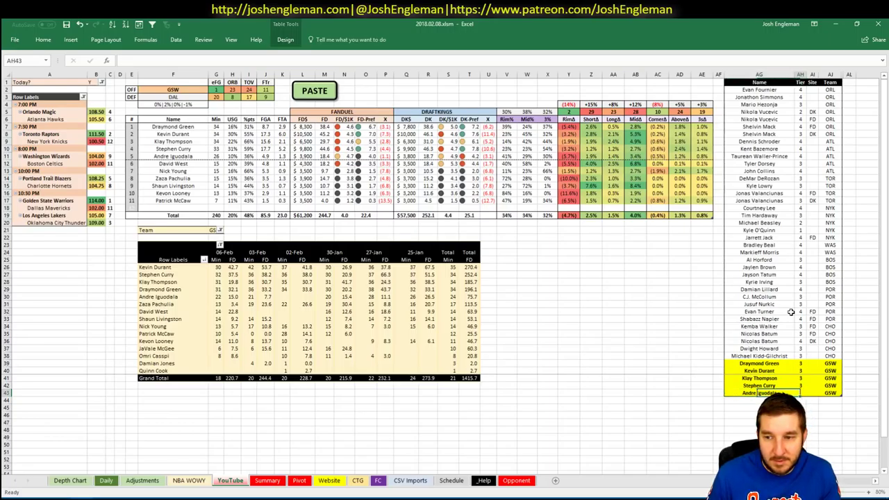
pyautogui.write('4')
pyautogui.press('Return')
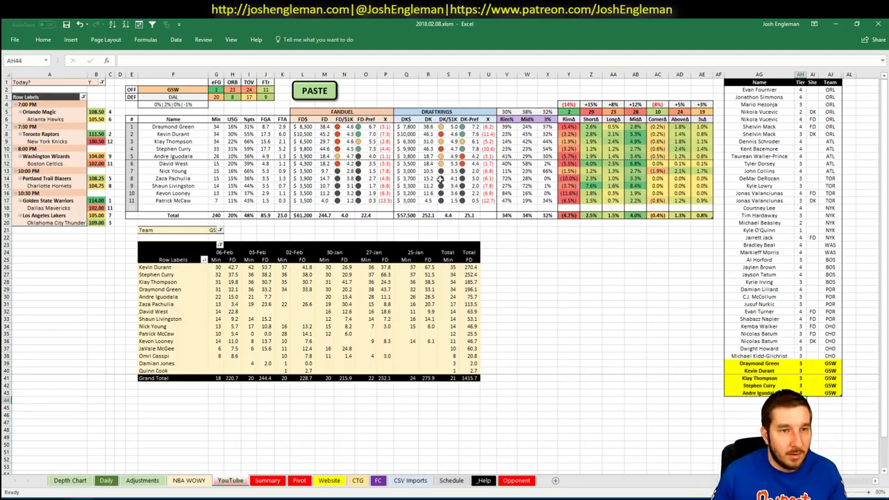
pyautogui.click(175, 90)
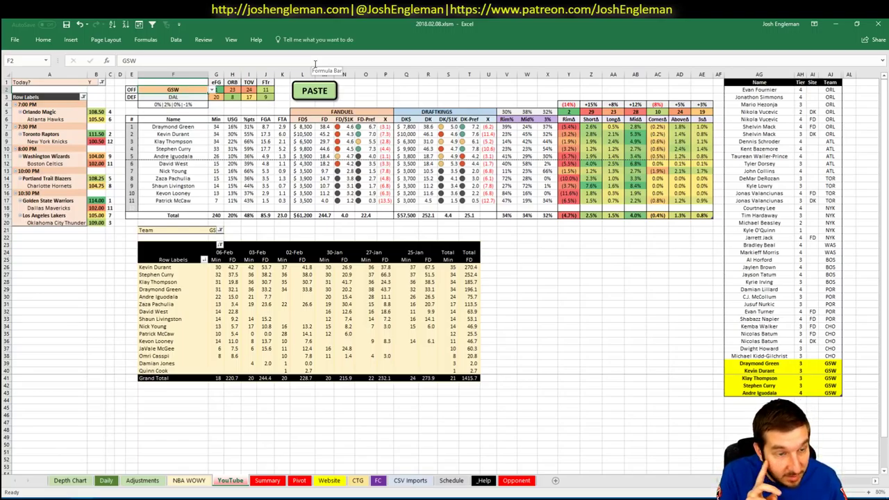
# - Switch the team breakdown to Dallas (DAL)
pyautogui.write('DAL')
pyautogui.press('Return')
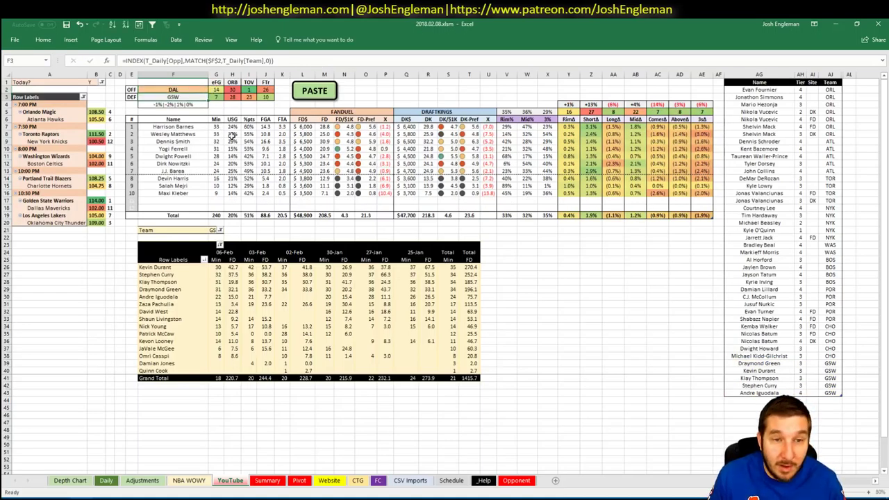
pyautogui.click(231, 134)
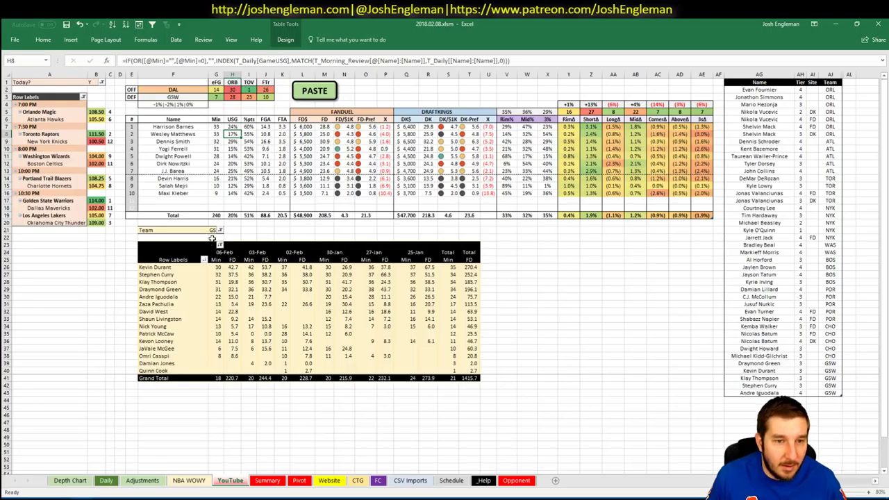
# - Set the minutes pivot's Team filter to DAL
pyautogui.click(220, 230)
pyautogui.click(296, 217)
pyautogui.write('DAL')
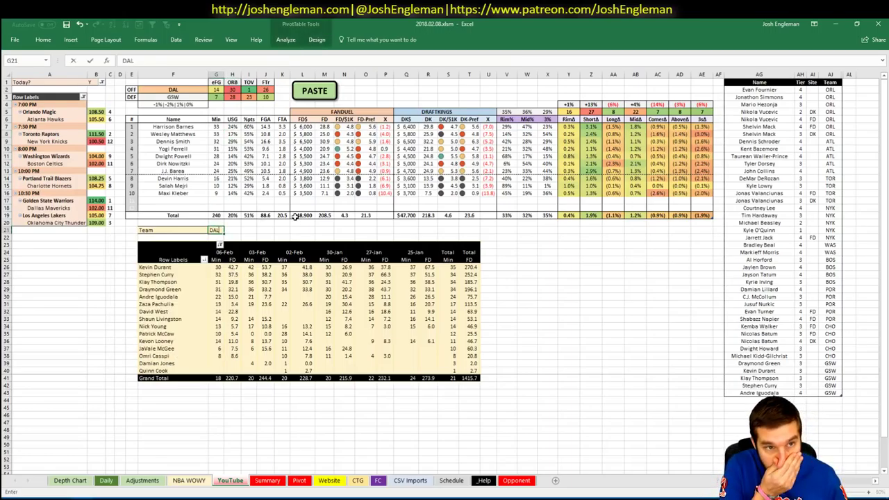
pyautogui.press('Return')
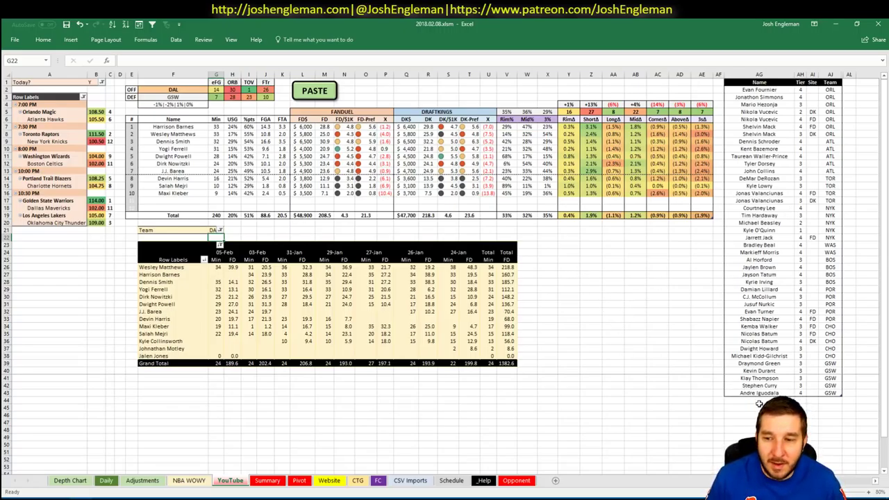
pyautogui.click(759, 401)
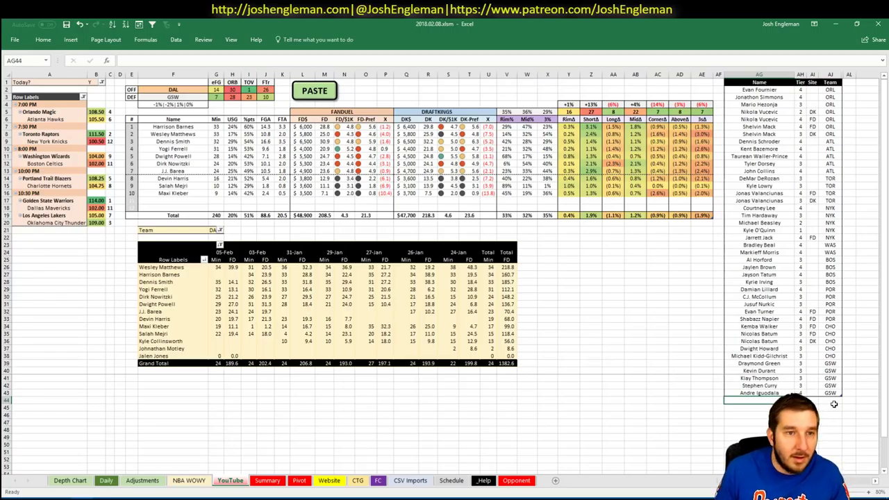
pyautogui.hotkey('alt', 'Tab')
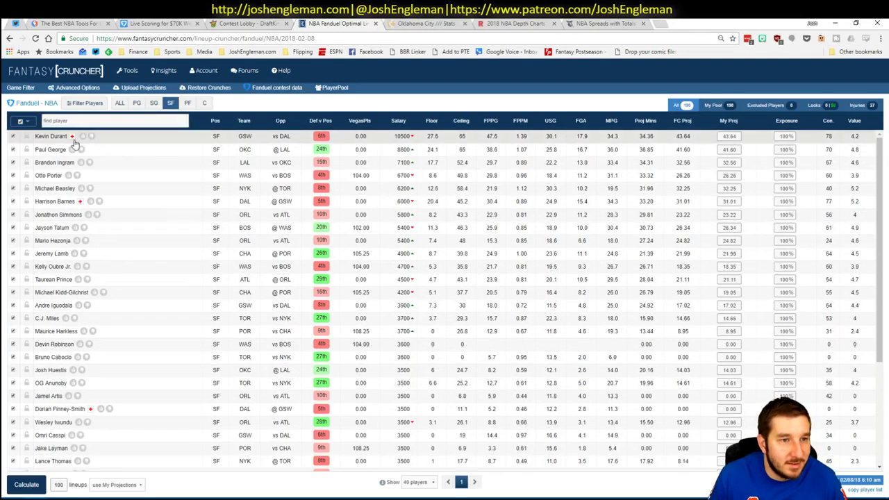
# - Check Harrison Barnes's Fantasy Cruncher game log against GSW, then start entering his name in Excel
pyautogui.click(55, 201)
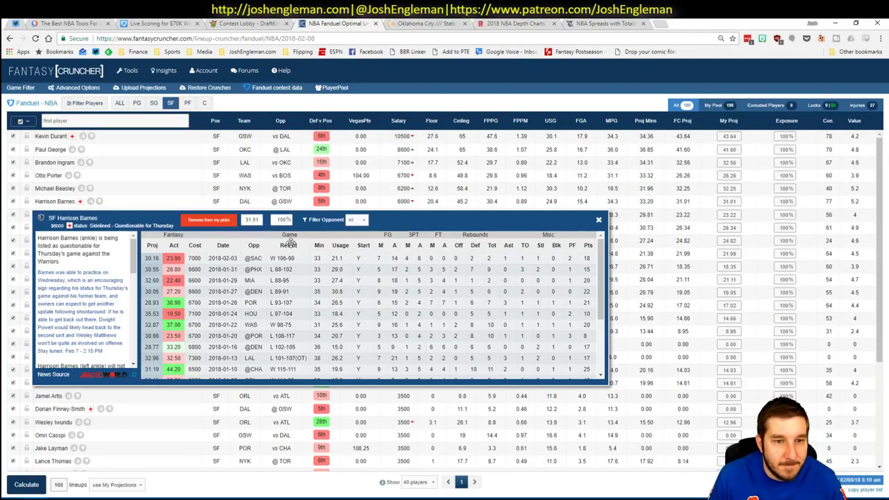
pyautogui.click(354, 220)
pyautogui.click(354, 292)
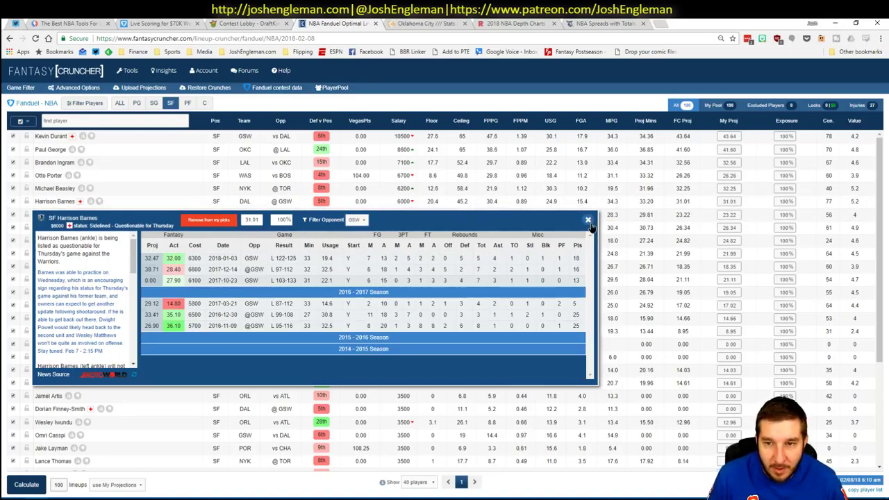
pyautogui.hotkey('alt', 'Tab')
pyautogui.write('Ha')
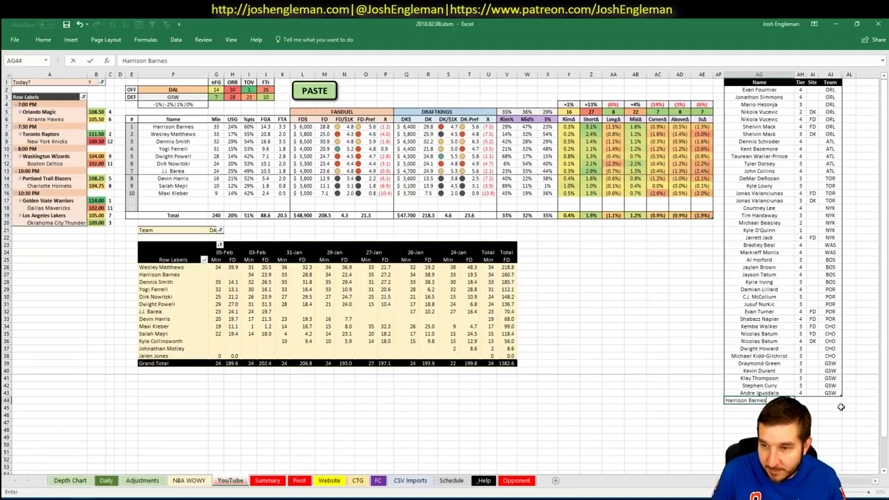
# - Add Harrison Barnes, Wesley Matthews (tier 4) and Dennis Smith to the DAL tier rows
pyautogui.press('Return')
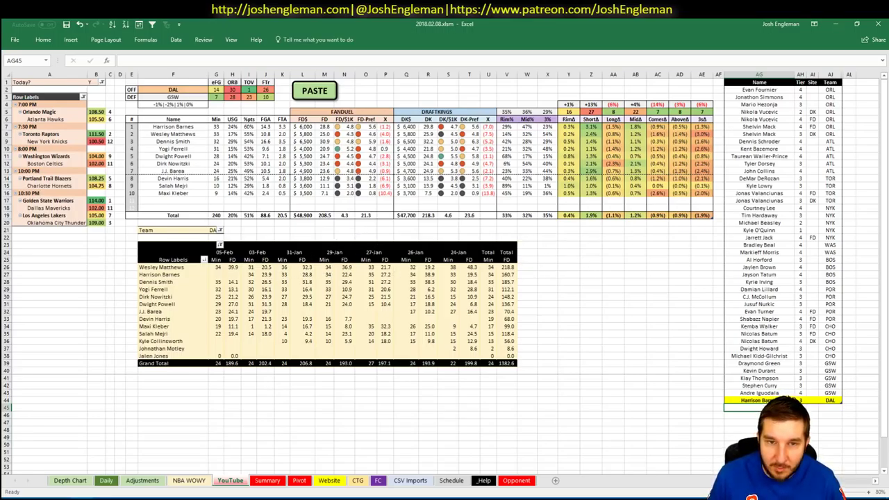
pyautogui.write('Wesl')
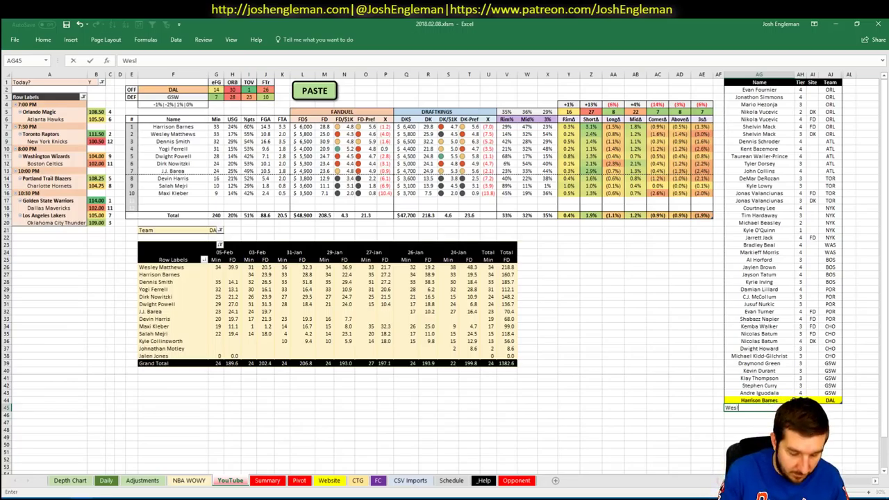
pyautogui.write('ey Matthews')
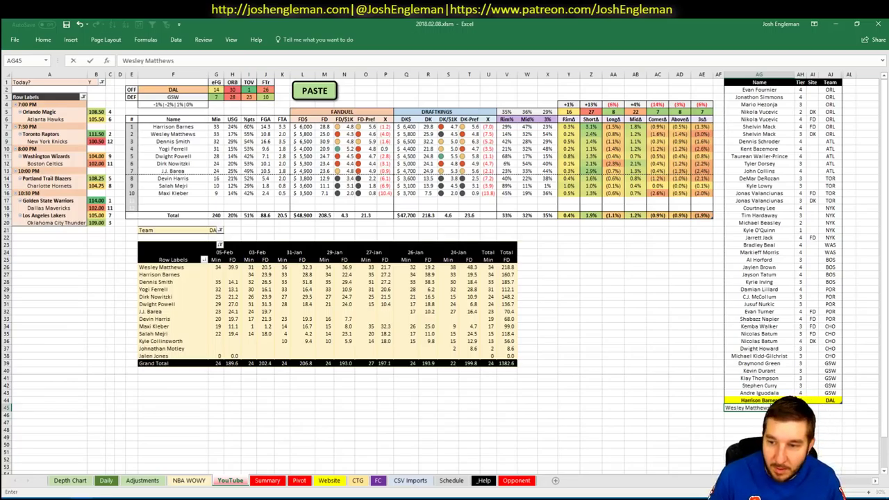
pyautogui.press('Tab')
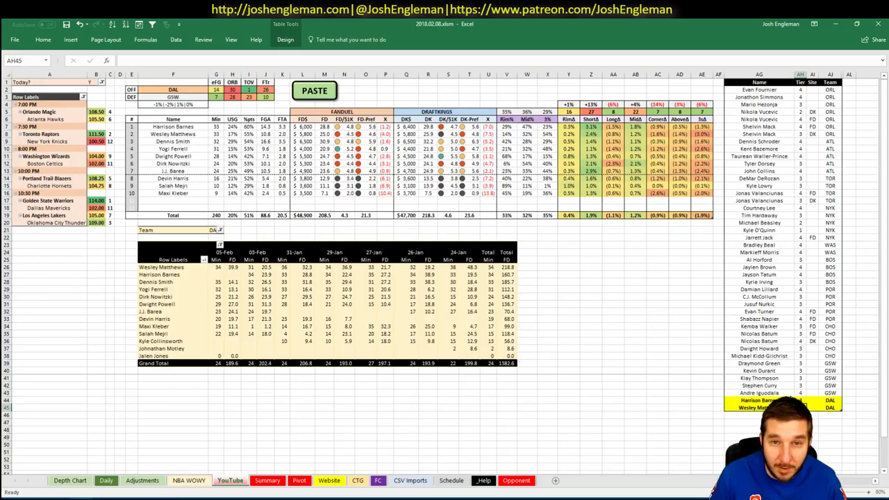
pyautogui.write('4')
pyautogui.press('Return')
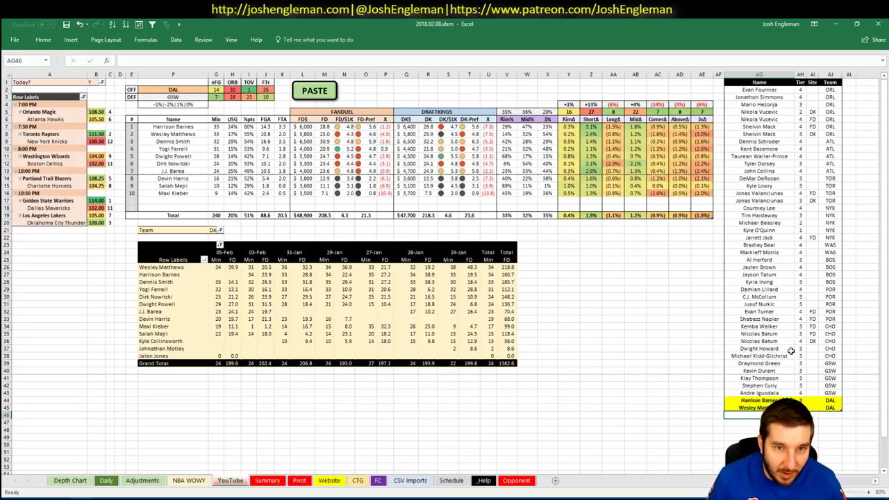
pyautogui.write('Dennis SM')
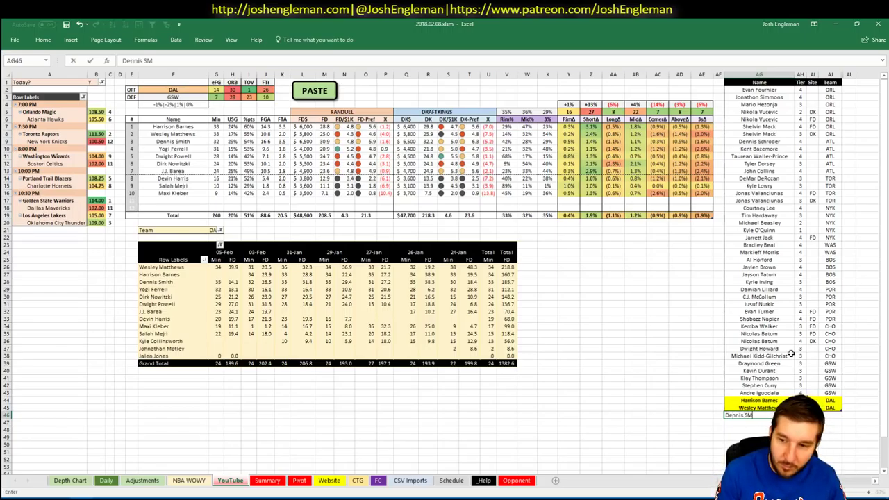
pyautogui.press('Tab')
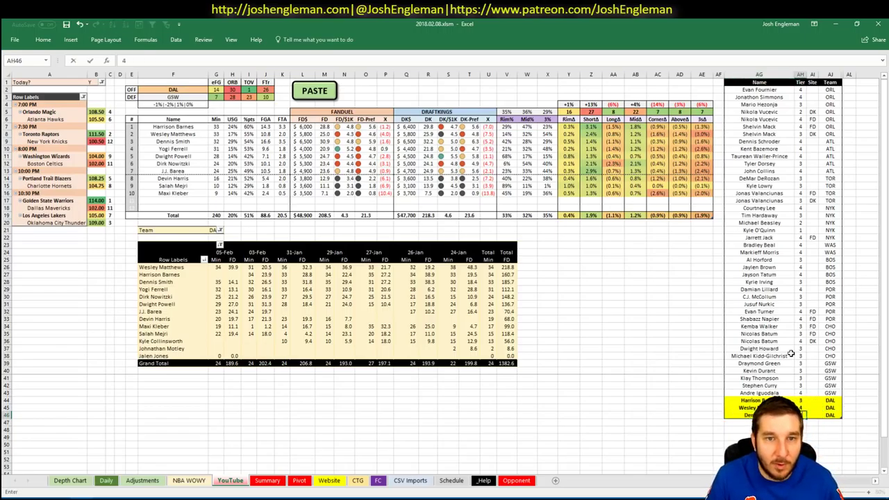
pyautogui.press('Return')
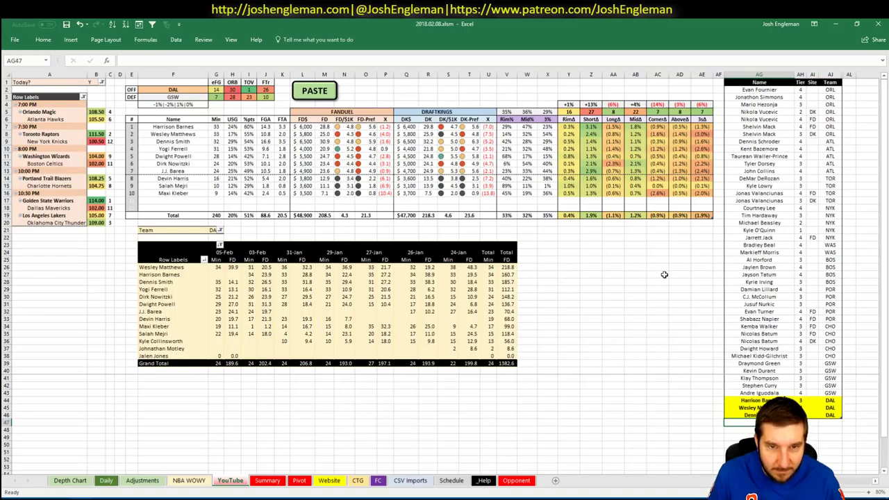
# - Add Yogi Ferrell at tier 4 and Dwight Powell at tier 3
pyautogui.write('Yogi Ferrell')
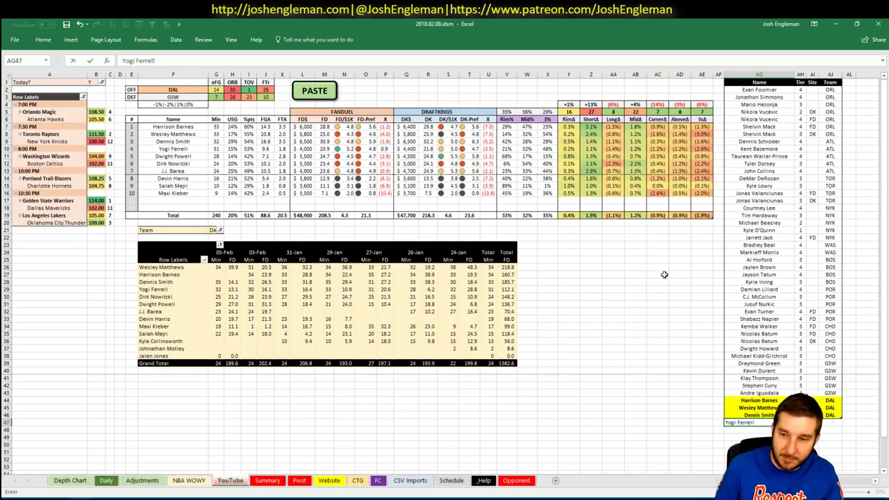
pyautogui.press('Tab')
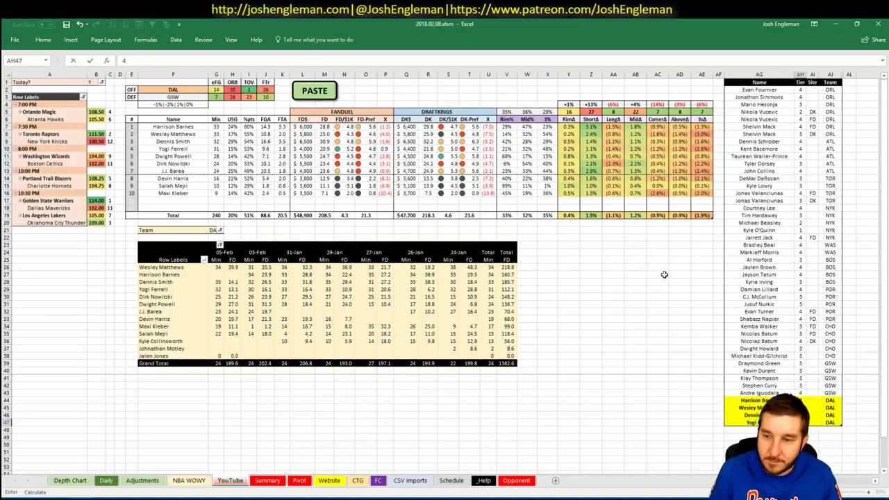
pyautogui.press('Return')
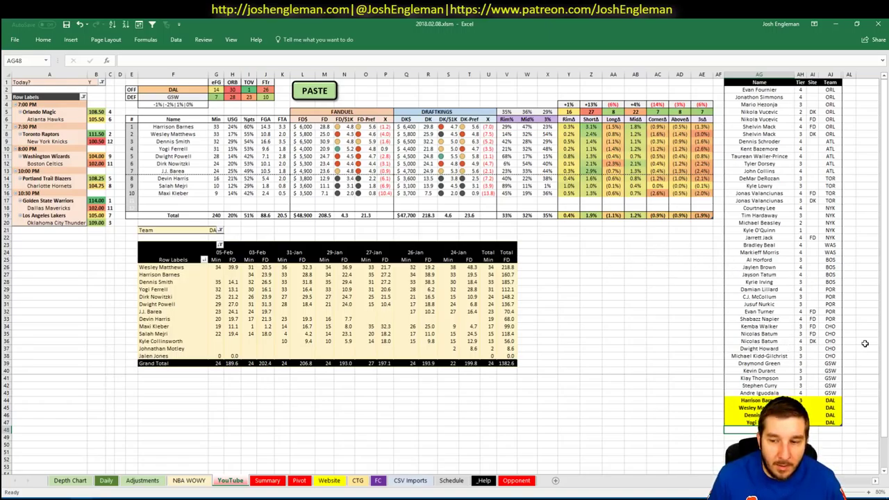
pyautogui.write('Dwight Powell')
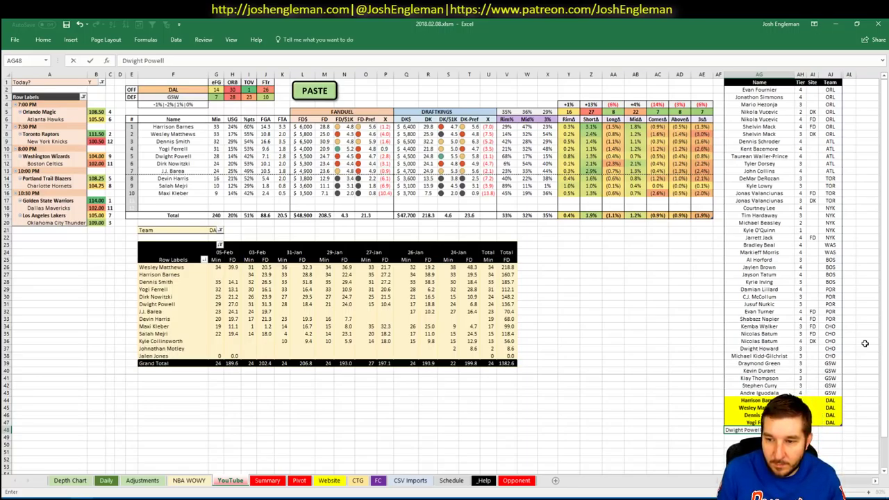
pyautogui.press('Tab')
pyautogui.write('3')
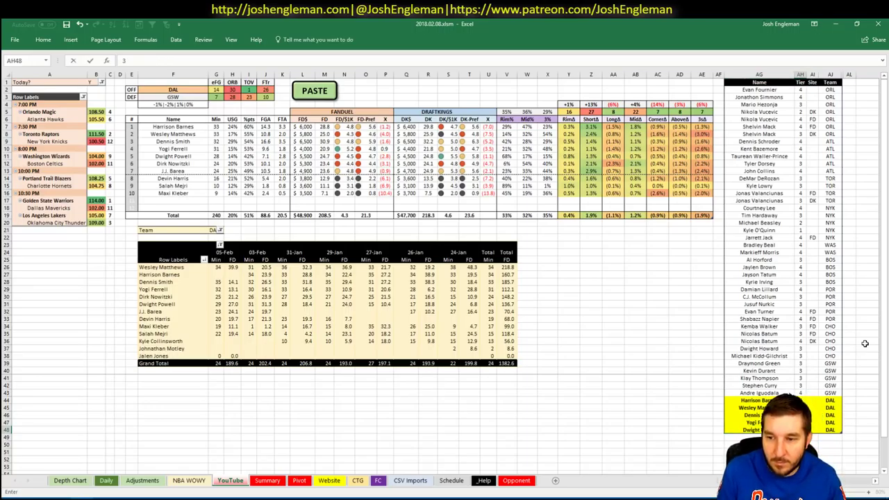
pyautogui.press('Return')
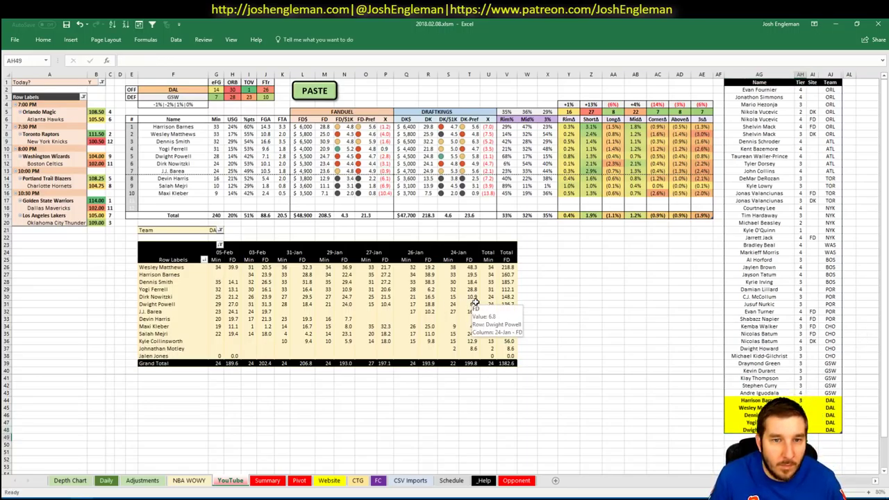
# - Add J.J. Barea in the next empty tier-list row with tier 4
pyautogui.click(594, 265)
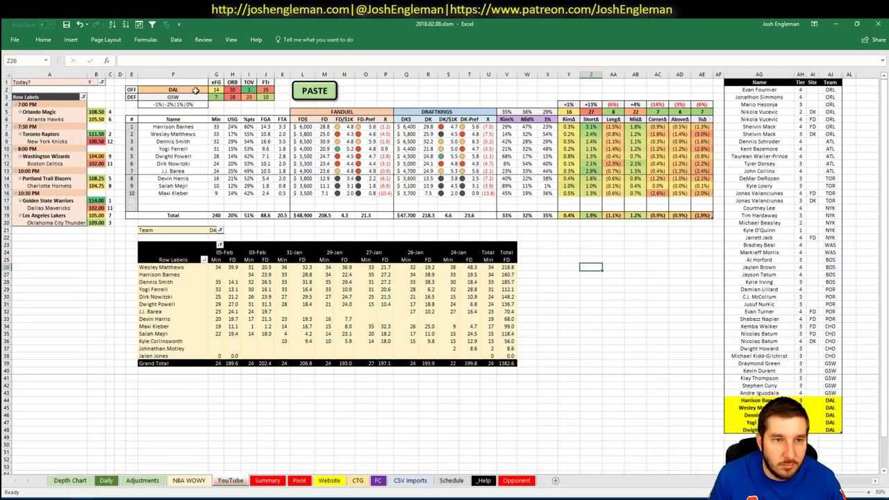
pyautogui.click(737, 437)
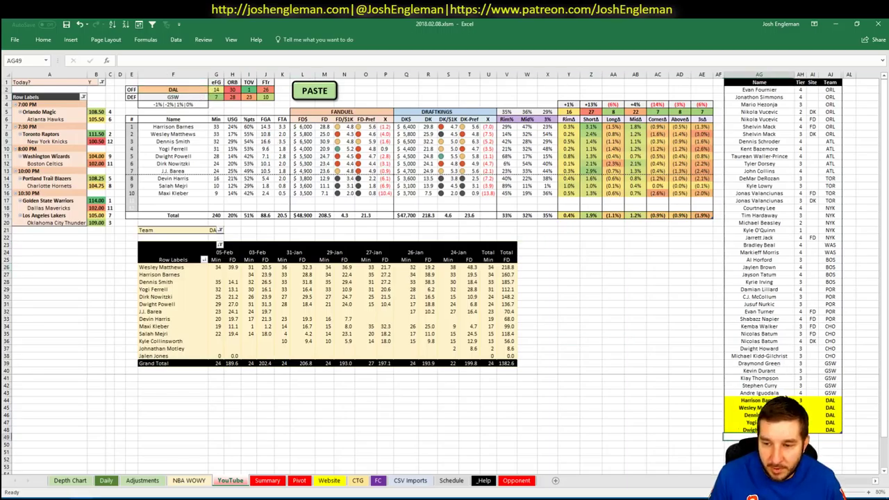
pyautogui.write('J.J. barea')
pyautogui.hotkey('ctrl', 'Return')
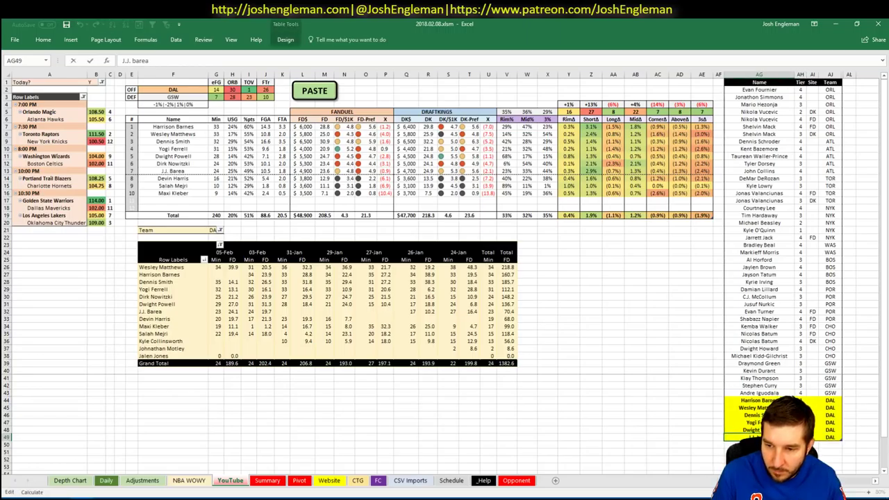
pyautogui.press('Tab')
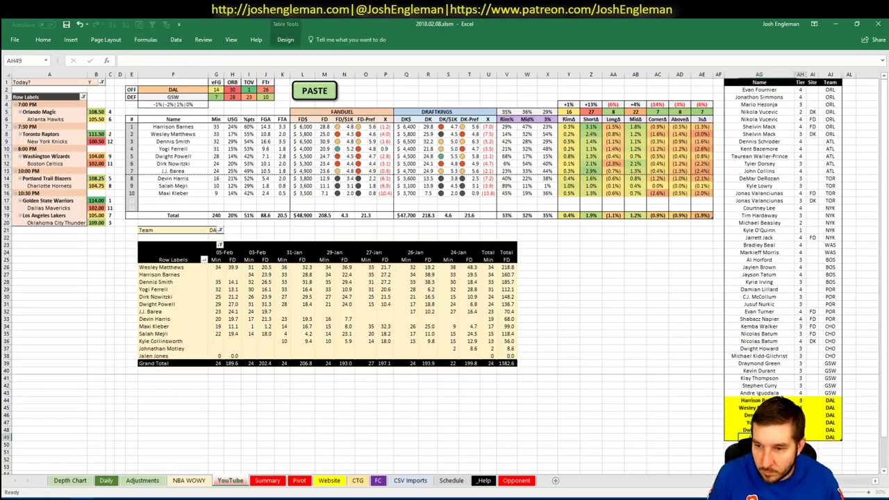
pyautogui.write('4')
pyautogui.press('Return')
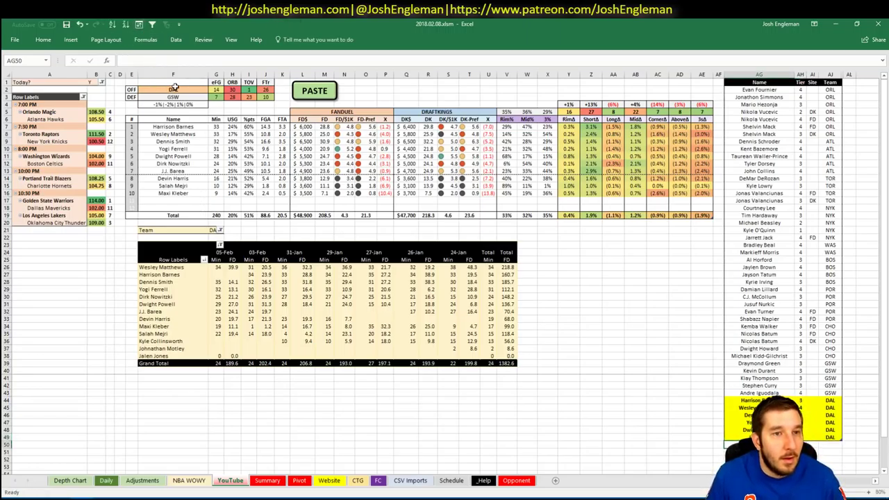
pyautogui.click(176, 90)
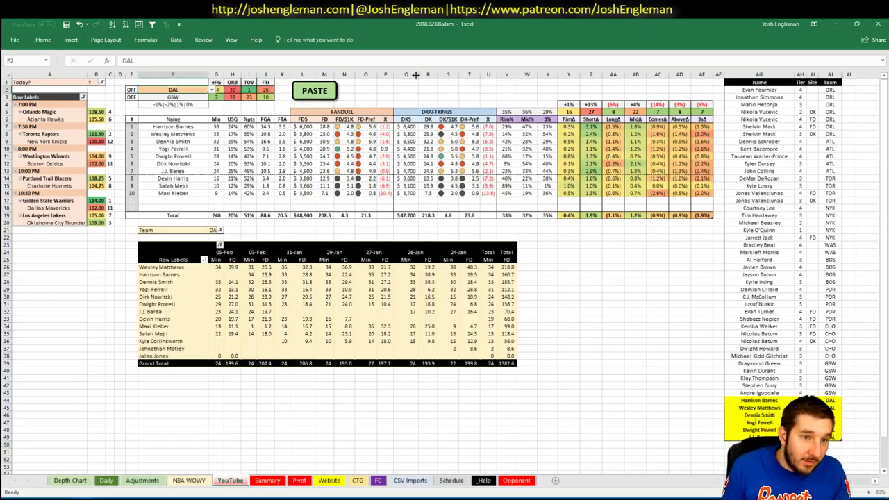
# - Change the offense team in F2 from DAL to LAL
pyautogui.write('LAL')
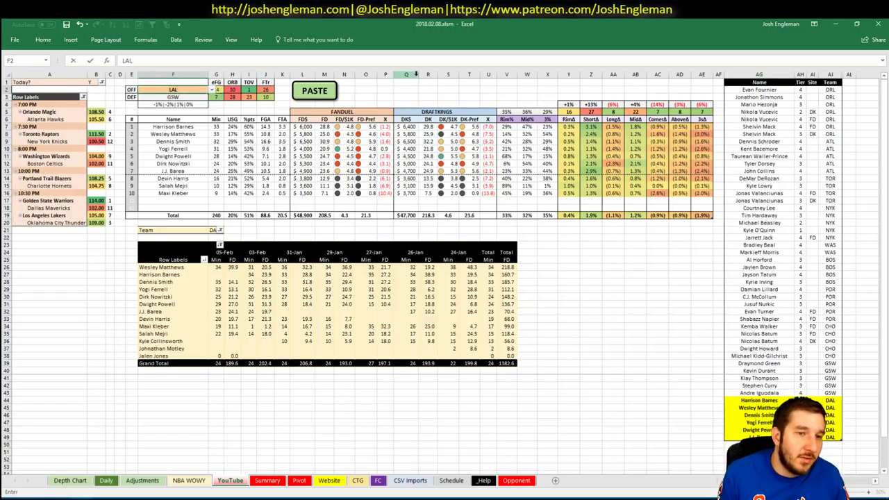
pyautogui.press('Return')
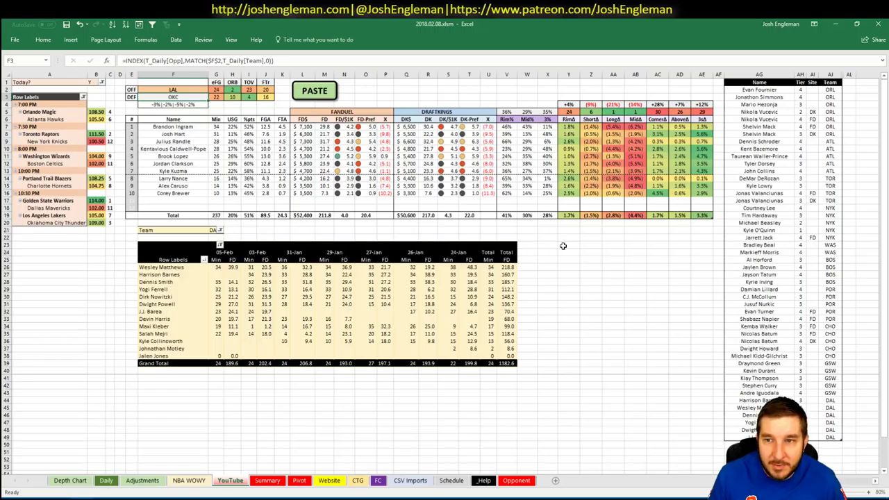
pyautogui.click(589, 245)
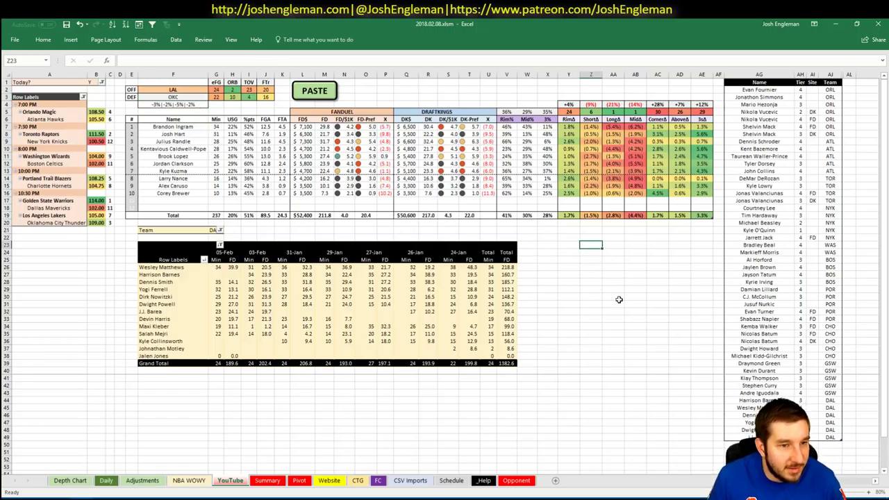
pyautogui.click(591, 291)
pyautogui.click(568, 290)
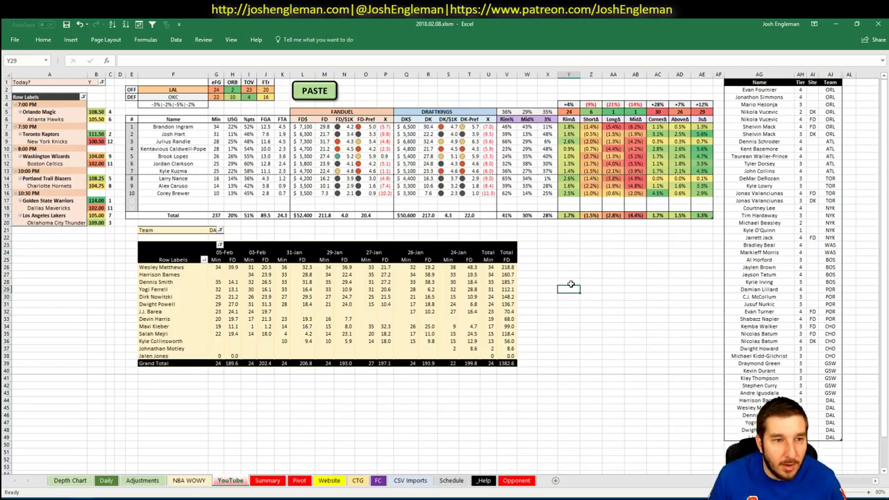
pyautogui.click(635, 326)
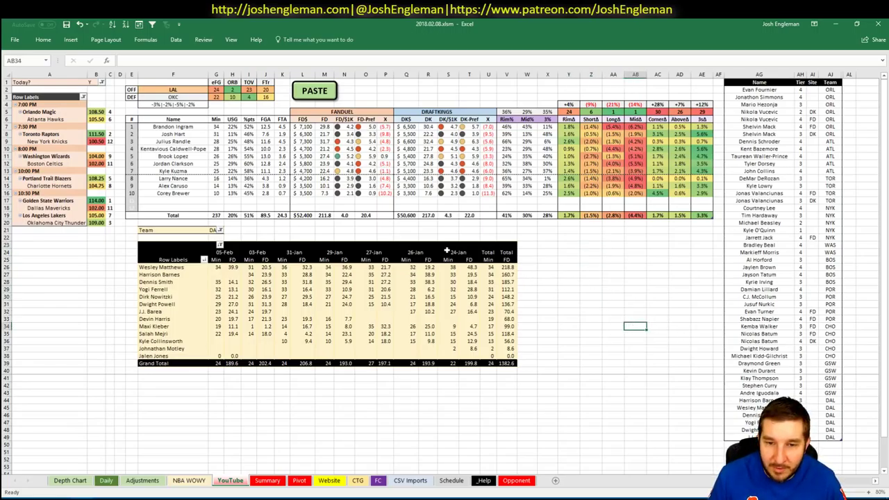
# - Set the minutes pivot table's Team filter in G21 to LAL
pyautogui.click(216, 230)
pyautogui.write('LA')
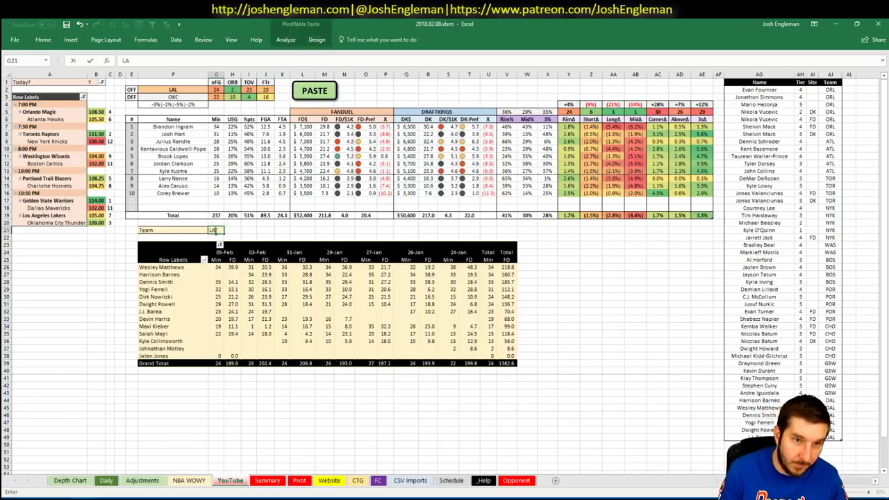
pyautogui.write('L')
pyautogui.press('Return')
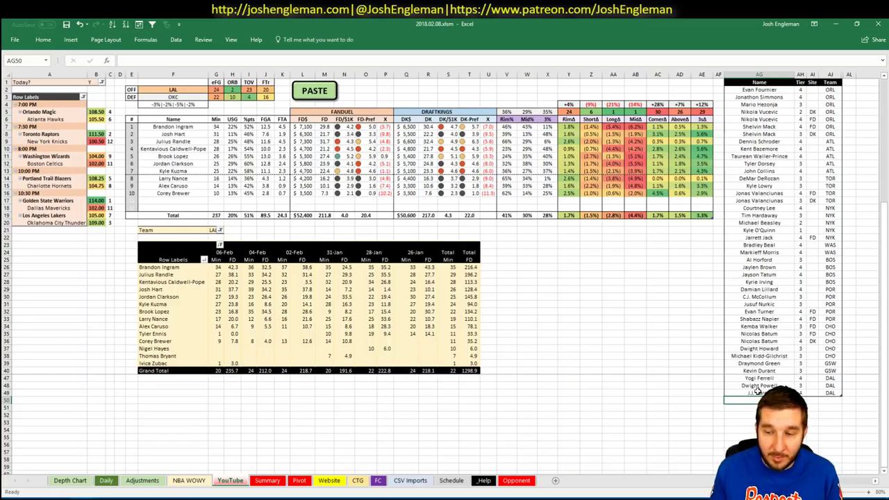
# - Add Brandon Ingram and Josh Hart at tier 4, correcting Hart's capitalisation
pyautogui.write('Brandon')
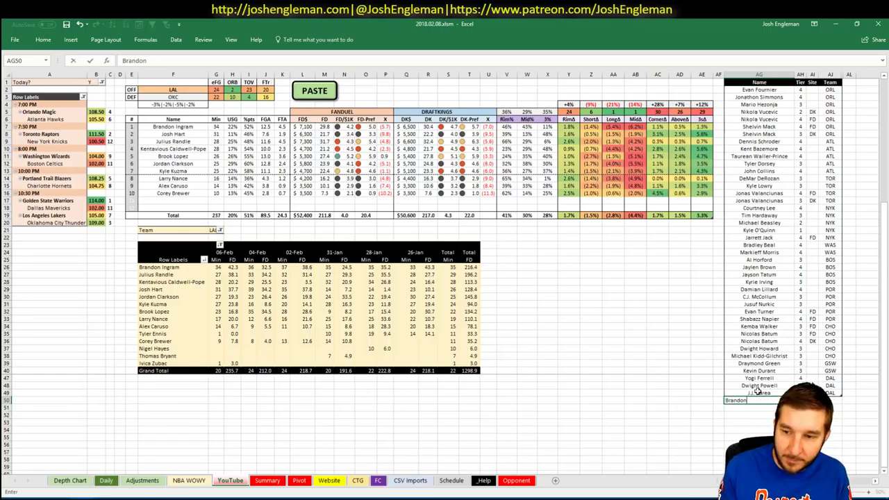
pyautogui.write(' Ingram')
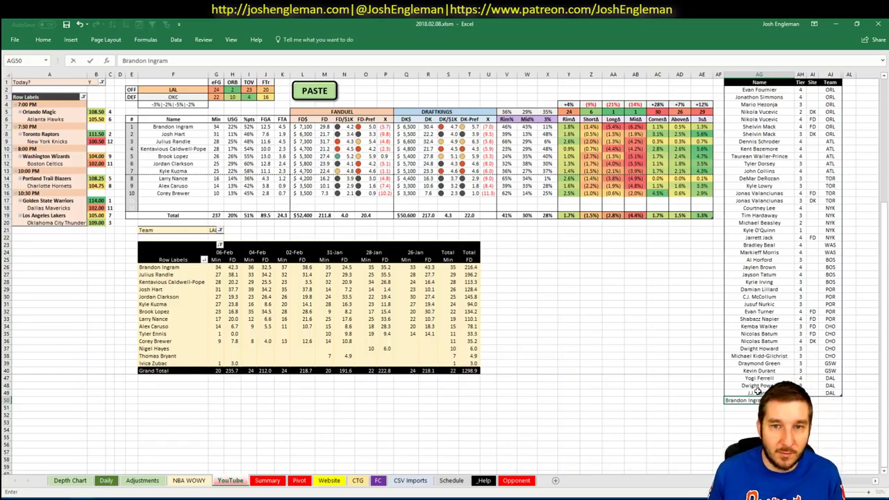
pyautogui.press('Tab')
pyautogui.write('4')
pyautogui.press('Return')
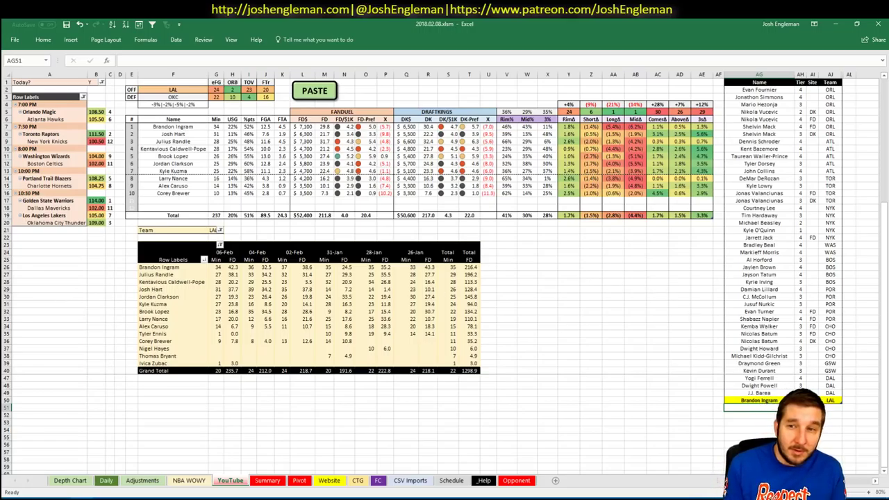
pyautogui.write('josh hart')
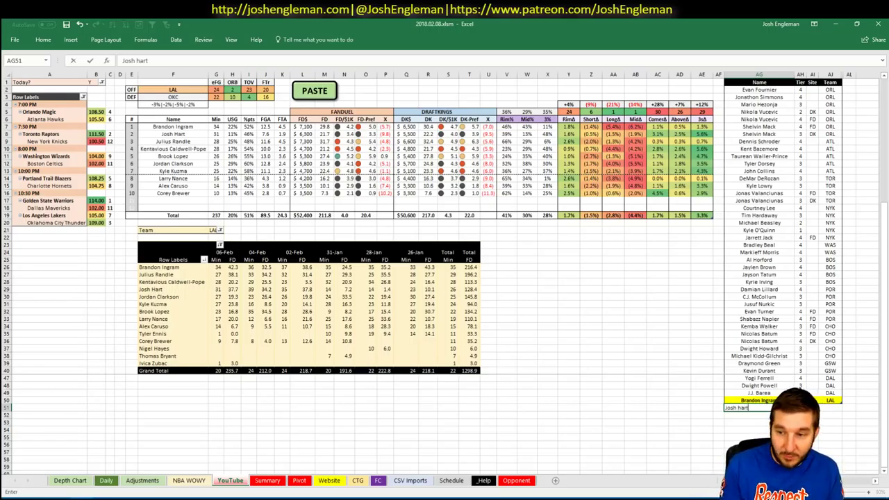
pyautogui.press('Return')
pyautogui.press('F2')
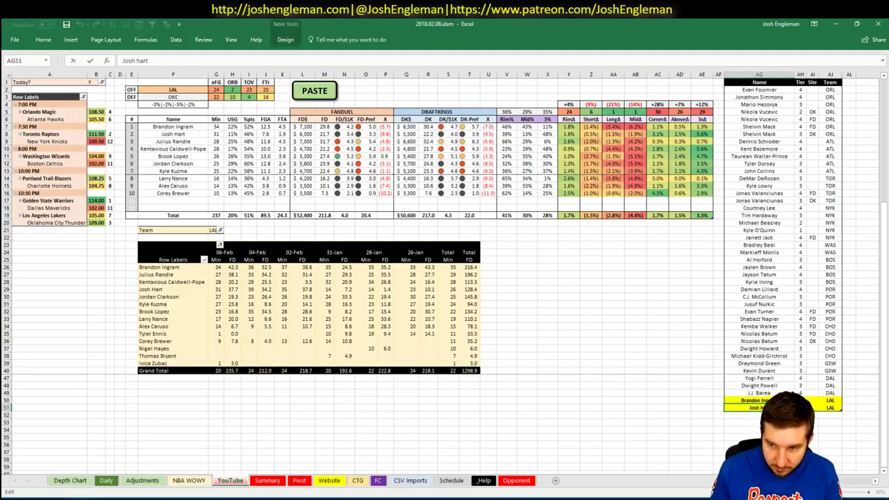
pyautogui.press('BackSpace')
pyautogui.press('BackSpace')
pyautogui.press('BackSpace')
pyautogui.press('BackSpace')
pyautogui.write('Hart')
pyautogui.press('Tab')
pyautogui.write('4')
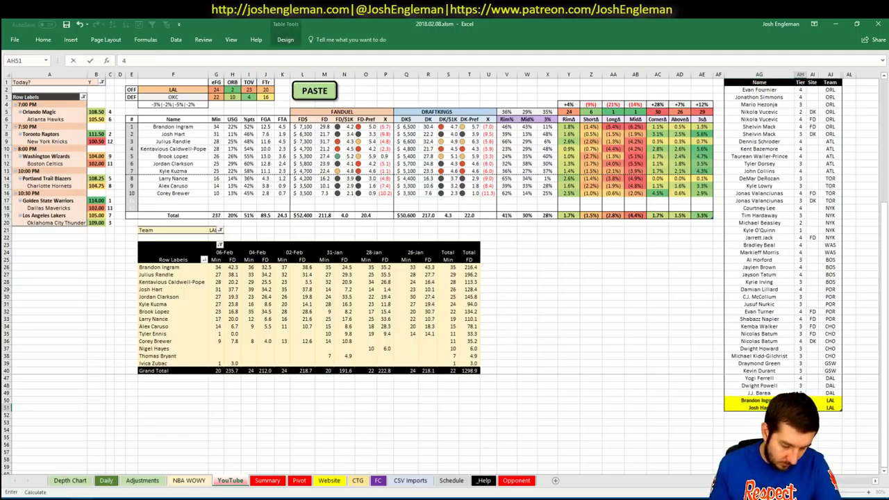
pyautogui.press('Return')
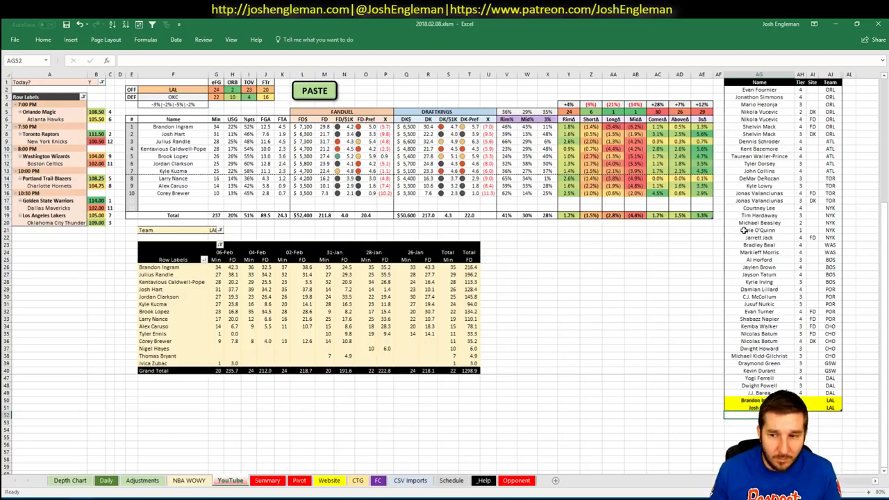
# - Enter Kentavious Caldwell-Pope at tier 3, fixing the spelling and the capital C
pyautogui.write('Kenat')
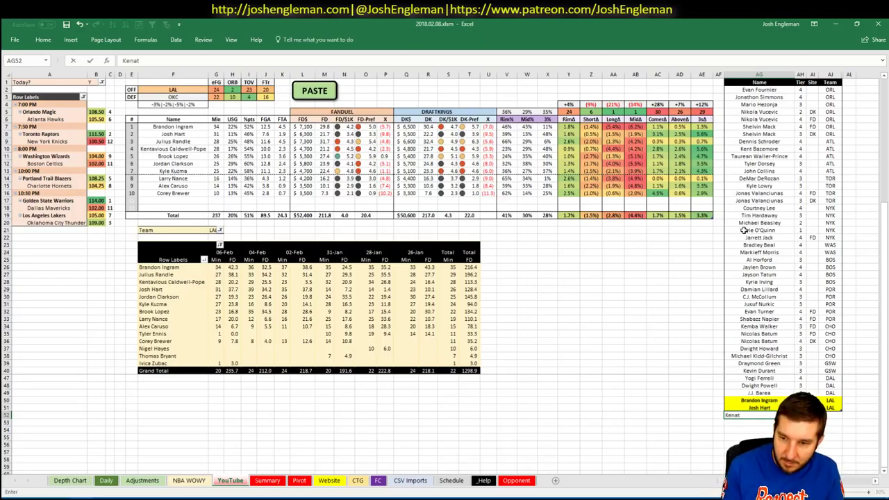
pyautogui.press('BackSpace')
pyautogui.press('BackSpace')
pyautogui.write('taviou')
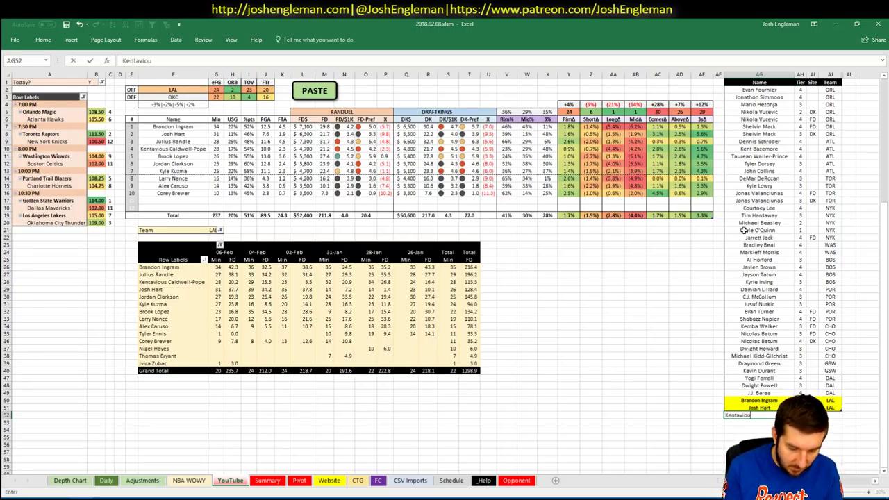
pyautogui.write('aldwell-Pope')
pyautogui.press('Left')
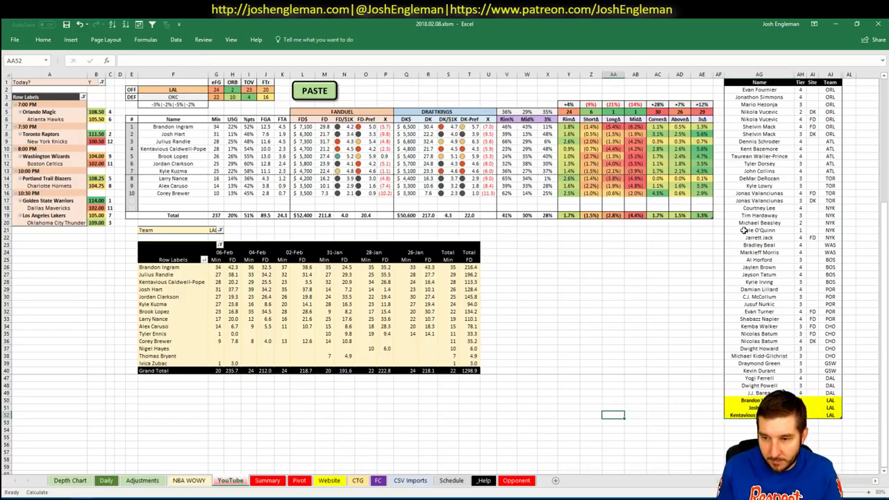
pyautogui.press('Right')
pyautogui.press('F2')
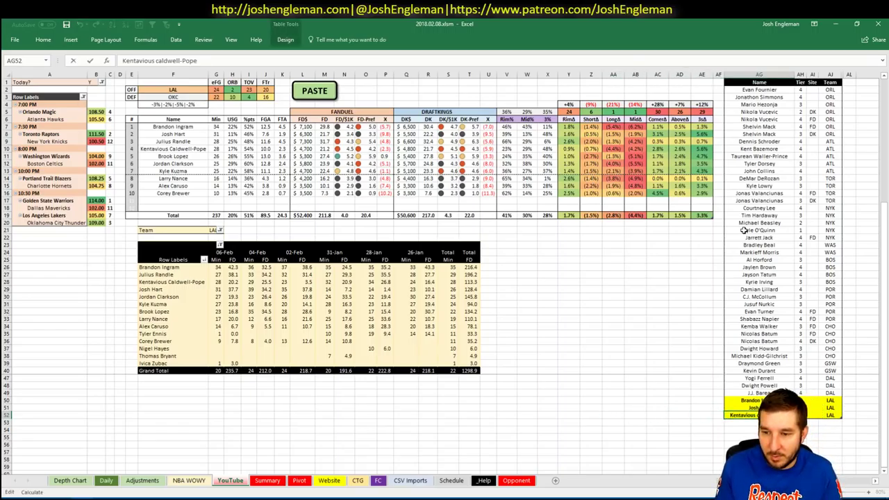
pyautogui.press('Delete')
pyautogui.write('C')
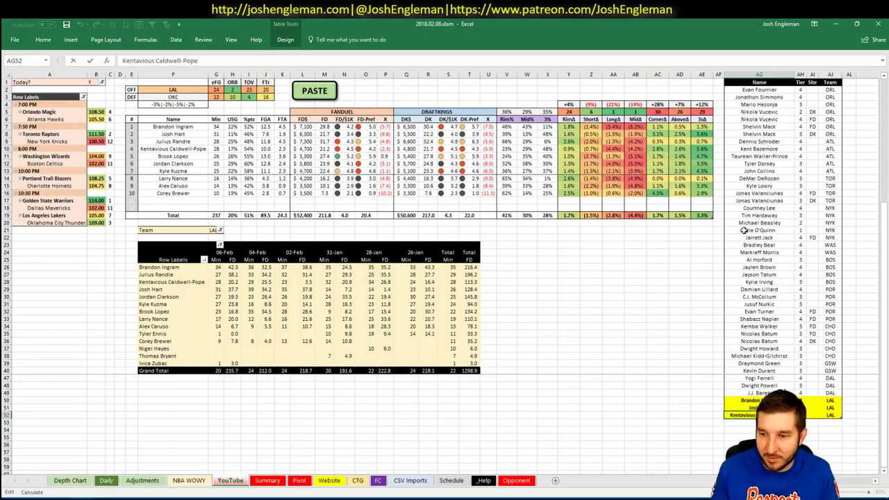
pyautogui.press('Tab')
pyautogui.write('3')
pyautogui.press('Return')
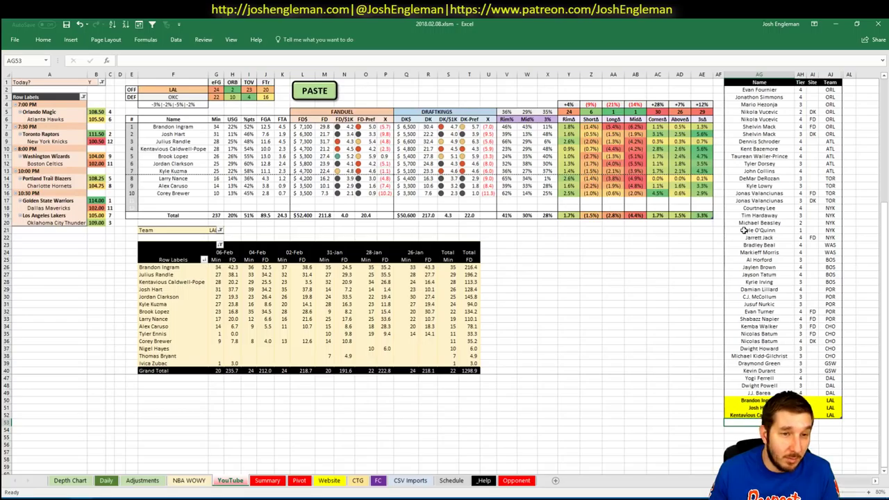
# - Add Brook Lopez at tier 4 and enter Kyle Kuzma in the next row
pyautogui.write('Brook Lopez')
pyautogui.press('Tab')
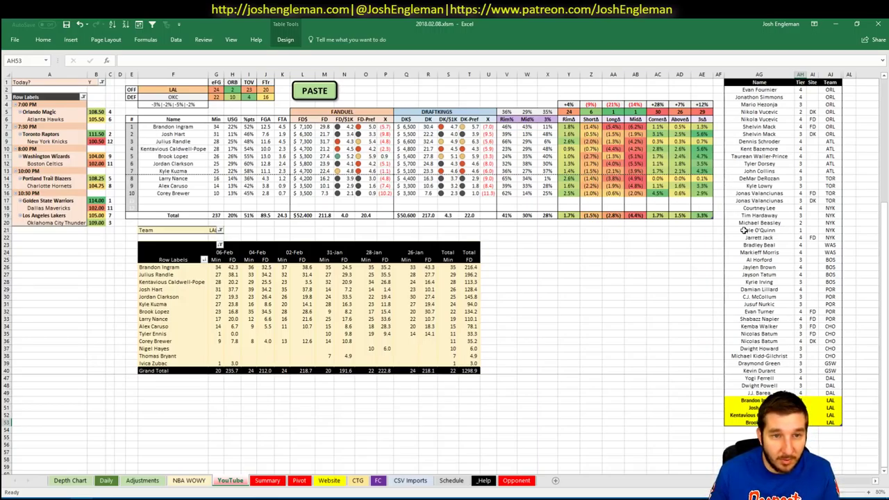
pyautogui.write('4')
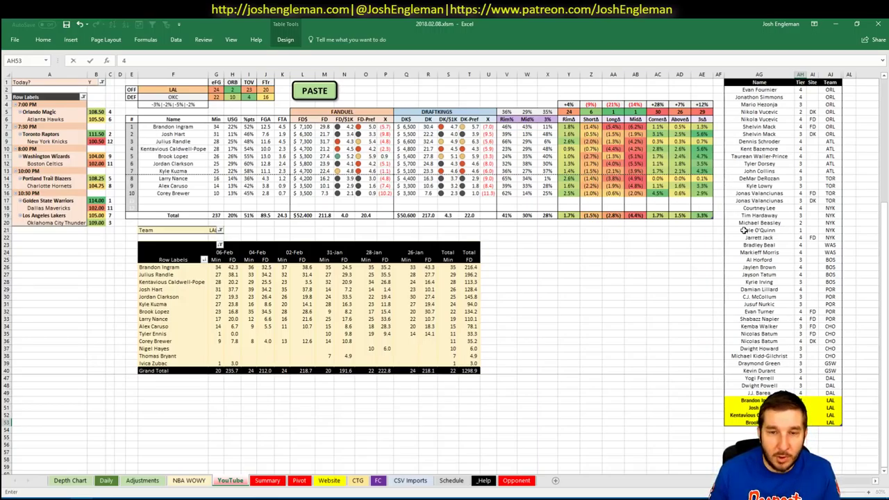
pyautogui.press('Return')
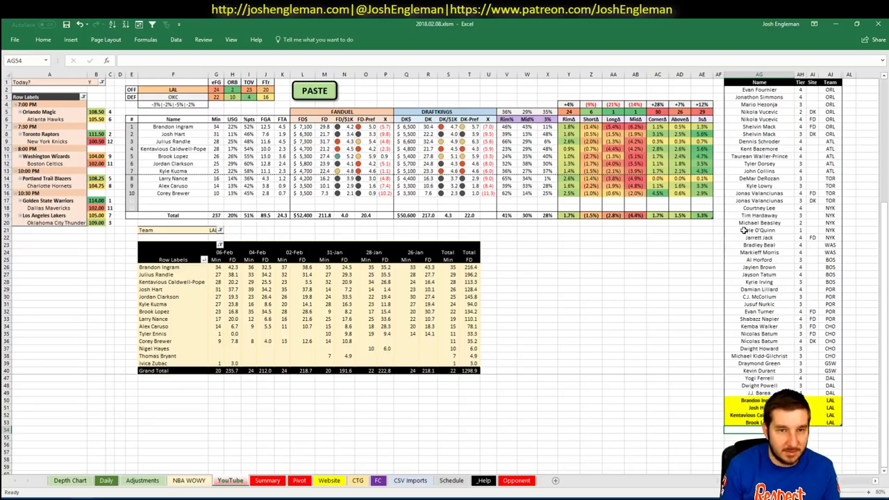
pyautogui.write('Kyle Kuzma')
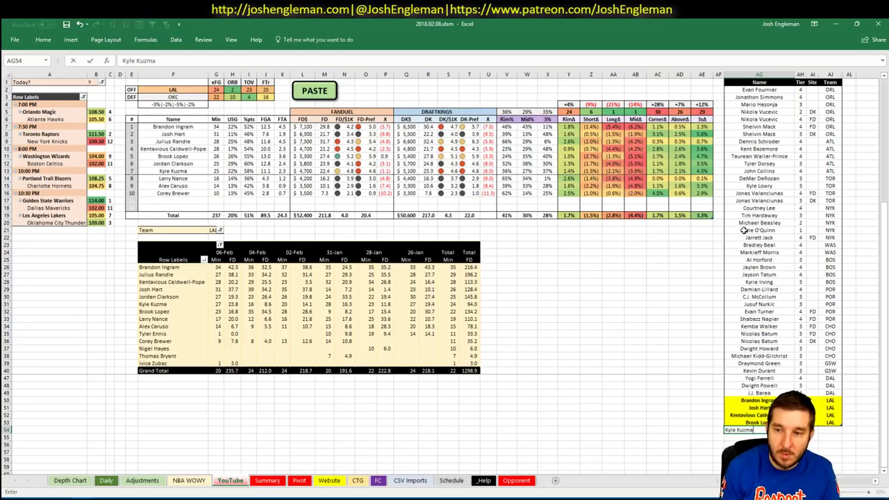
pyautogui.press('Tab')
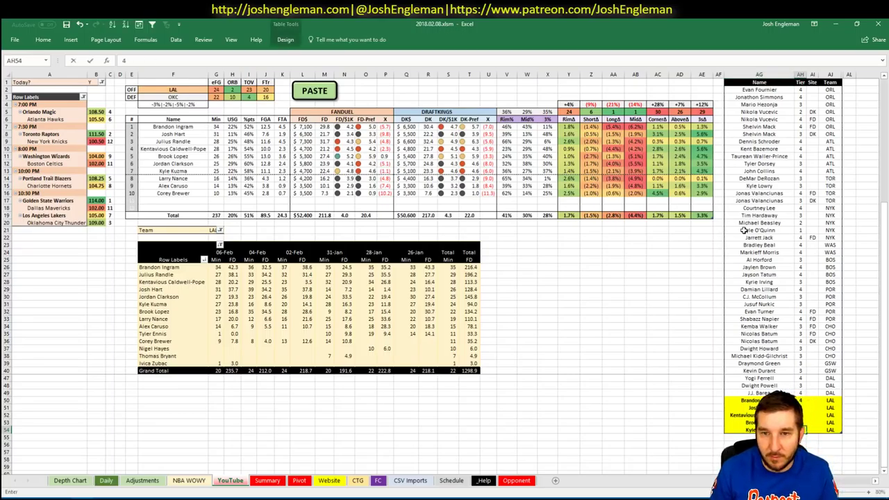
# - Change the matchup team in F2 from LAL to OKC
pyautogui.click(172, 90)
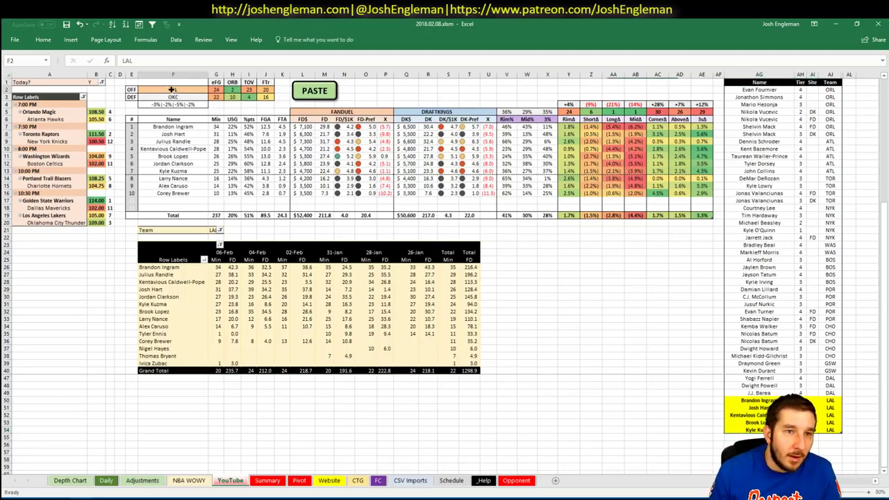
pyautogui.write('OKC')
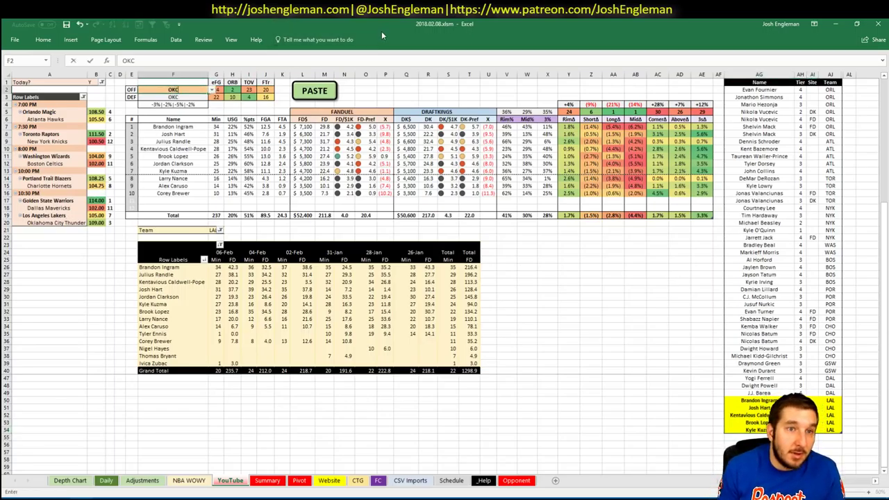
pyautogui.press('Return')
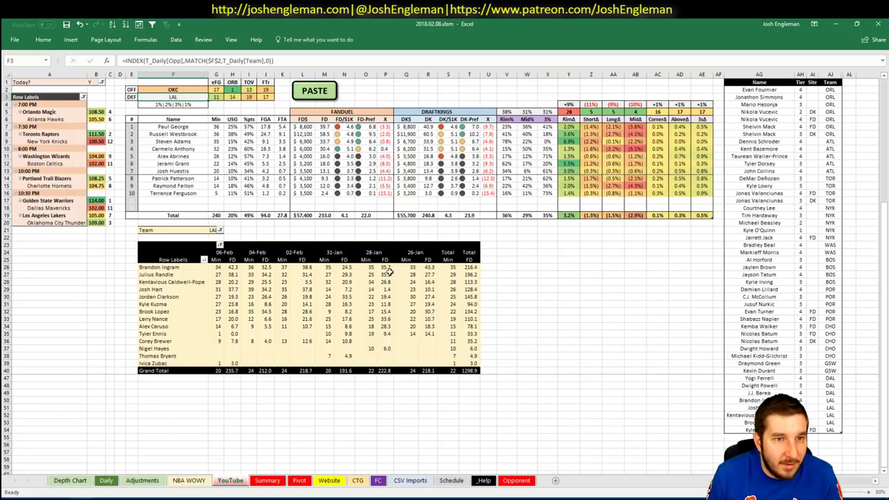
pyautogui.click(711, 414)
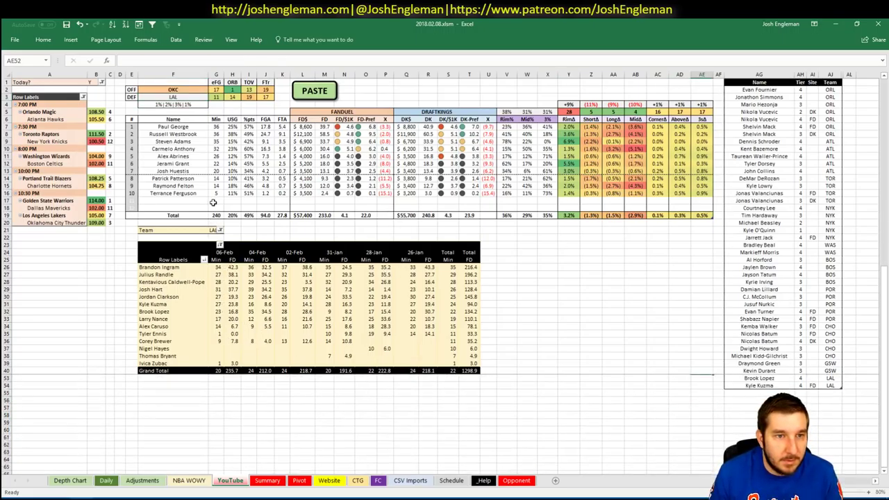
# - Set the minutes pivot's Team filter in G21 to OKC
pyautogui.click(214, 230)
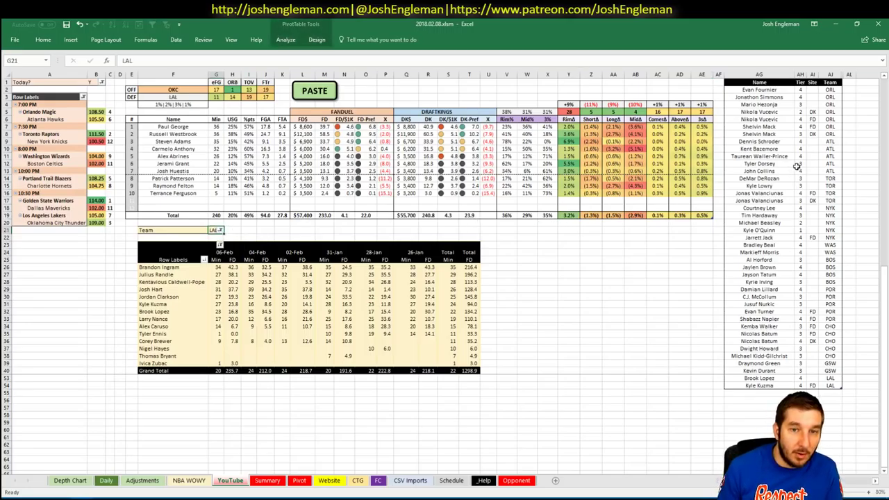
pyautogui.write('OKC')
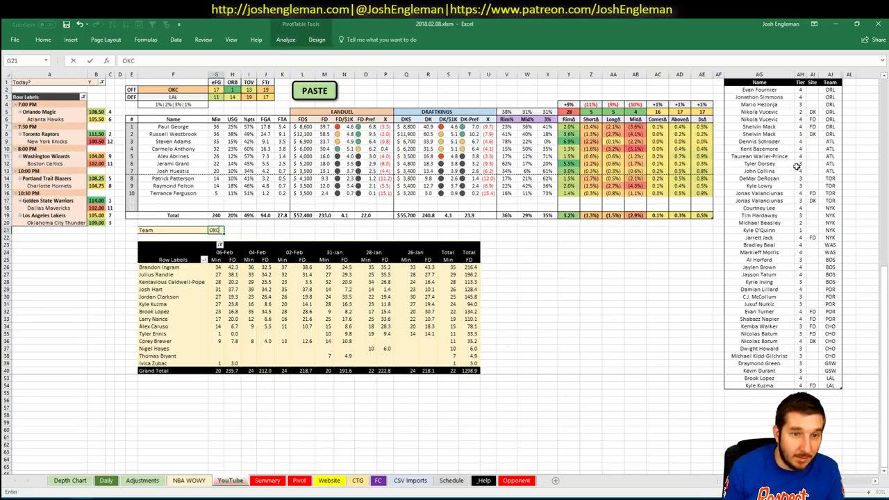
pyautogui.press('Return')
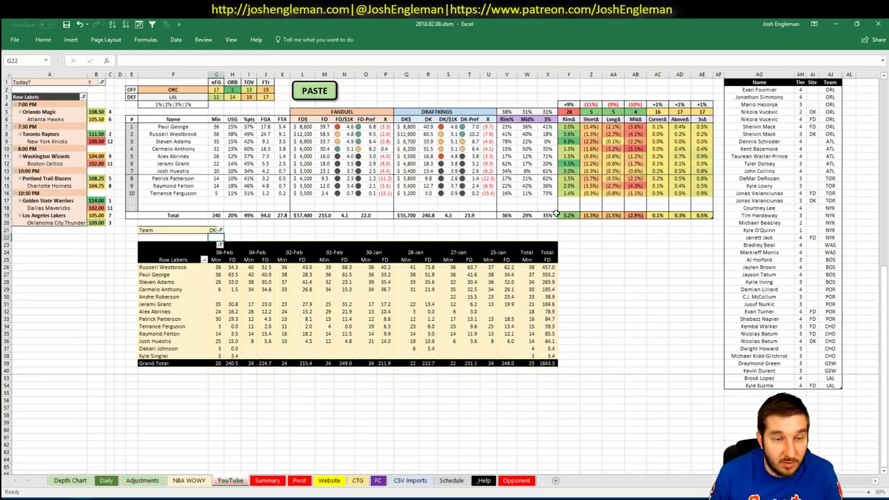
pyautogui.click(634, 348)
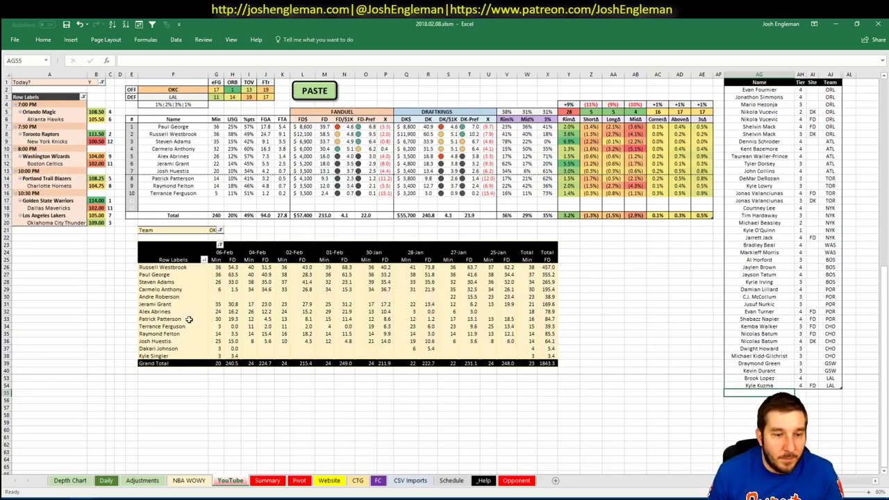
pyautogui.hotkey('alt', 'Tab')
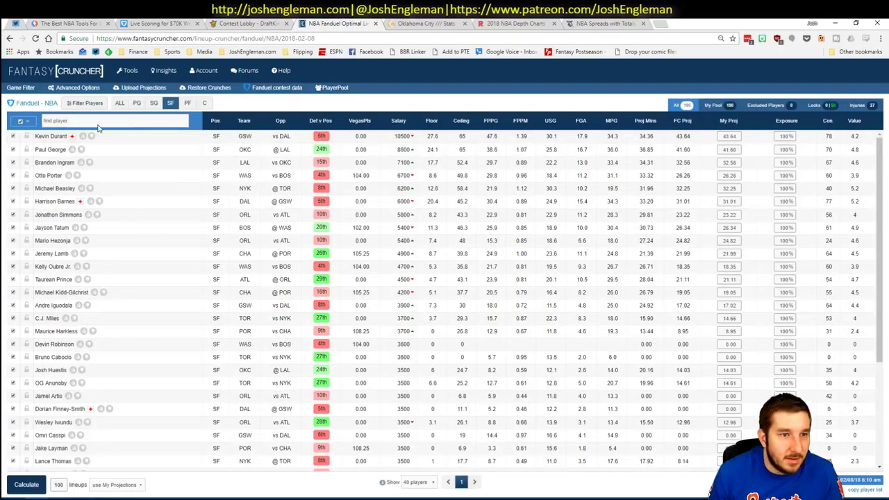
# - Review Paul George's Fantasy Cruncher game log filtered to games against LAL
pyautogui.click(50, 149)
pyautogui.click(272, 168)
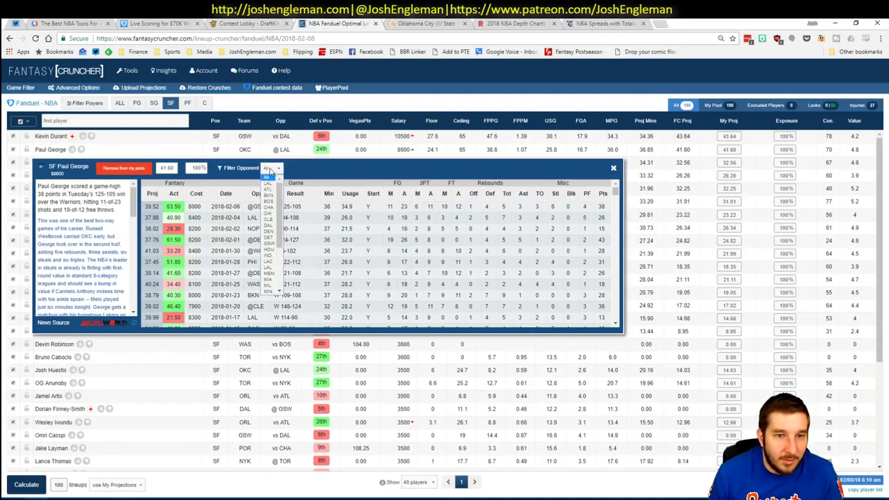
pyautogui.click(271, 190)
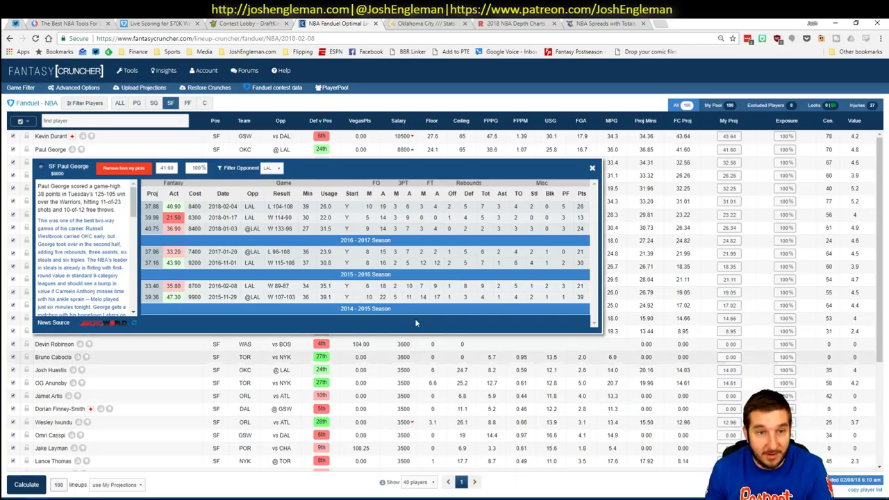
pyautogui.click(592, 169)
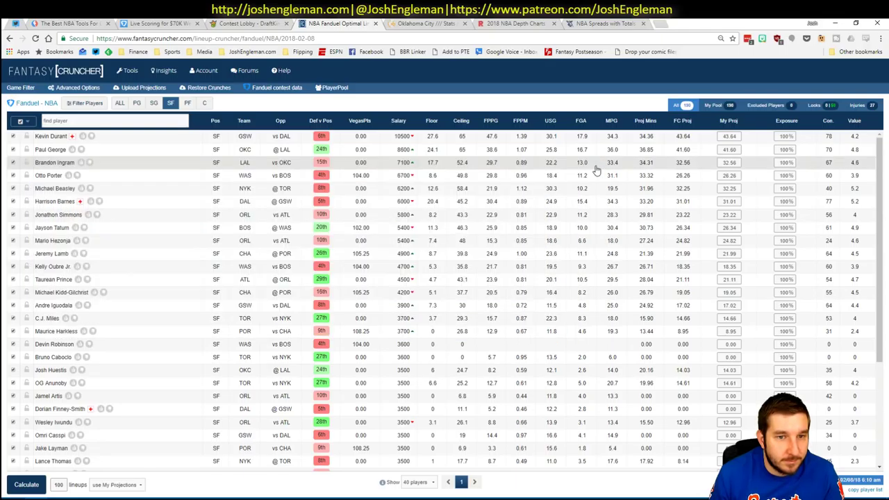
pyautogui.click(49, 150)
pyautogui.click(274, 170)
pyautogui.click(270, 186)
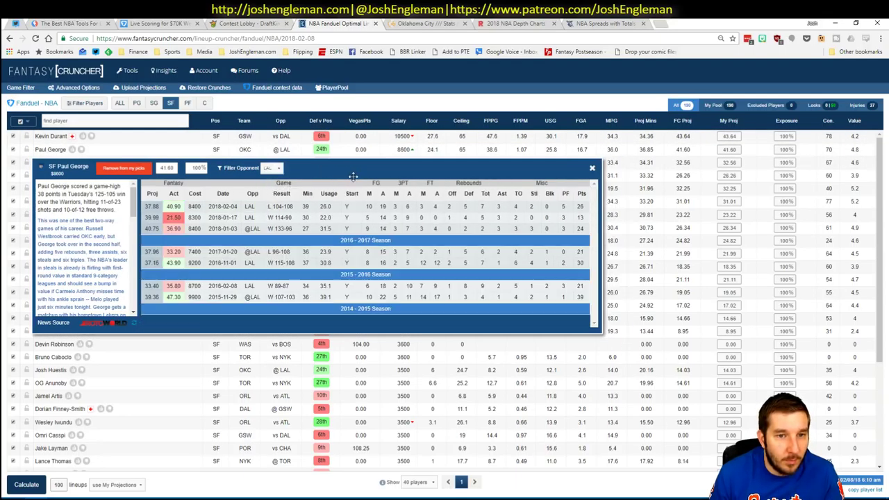
pyautogui.hotkey('alt', 'Tab')
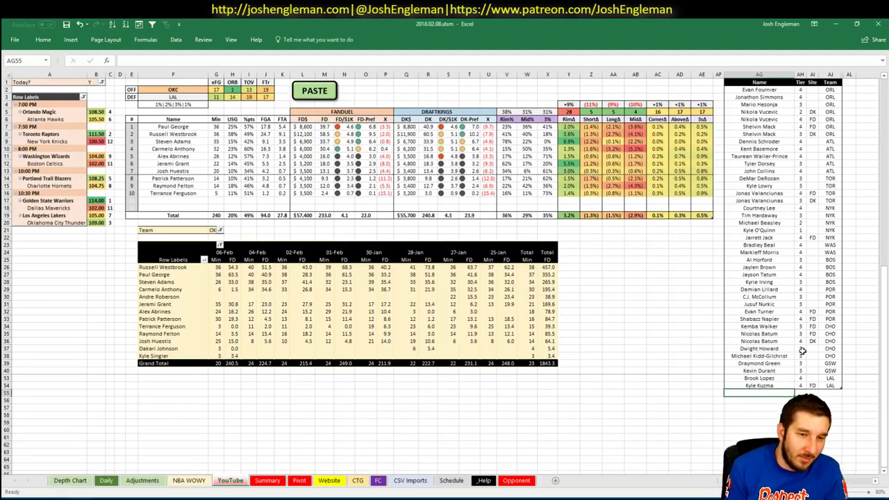
# - Add Paul George at tier 3 and Russell Westbrook to the OKC tier rows
pyautogui.write('Paul')
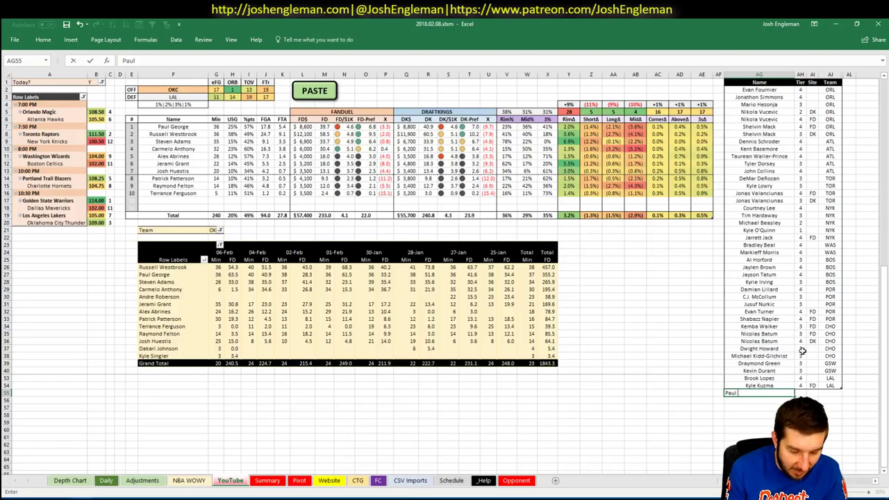
pyautogui.write(' George')
pyautogui.click(800, 393)
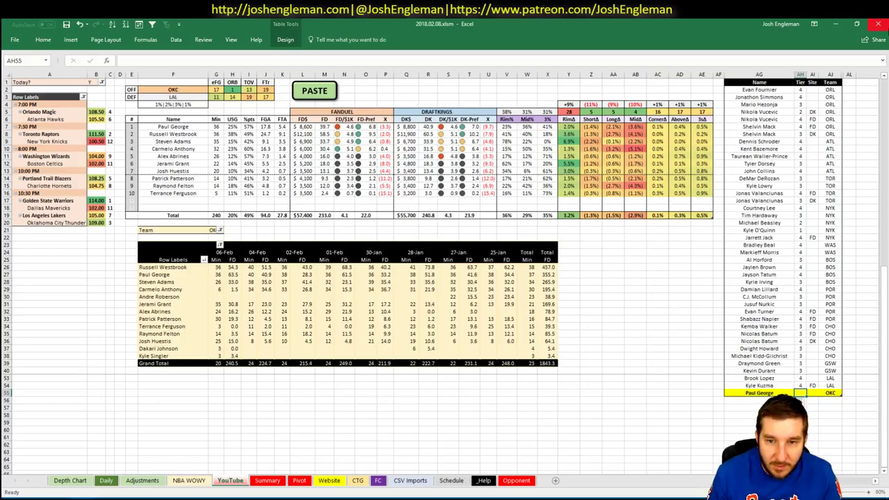
pyautogui.write('3')
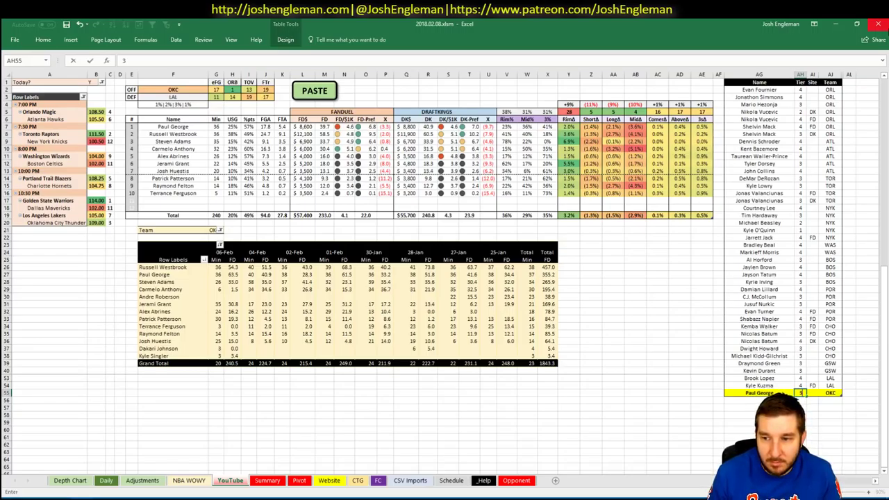
pyautogui.press('Return')
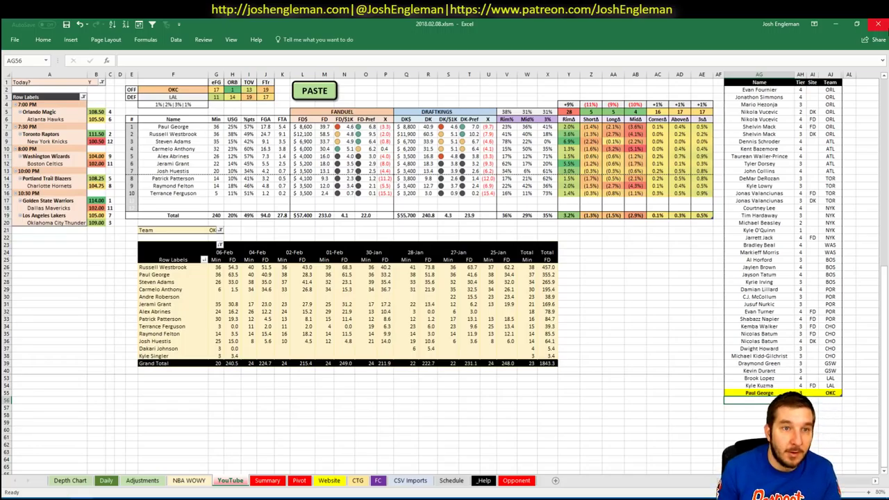
pyautogui.write('Russell')
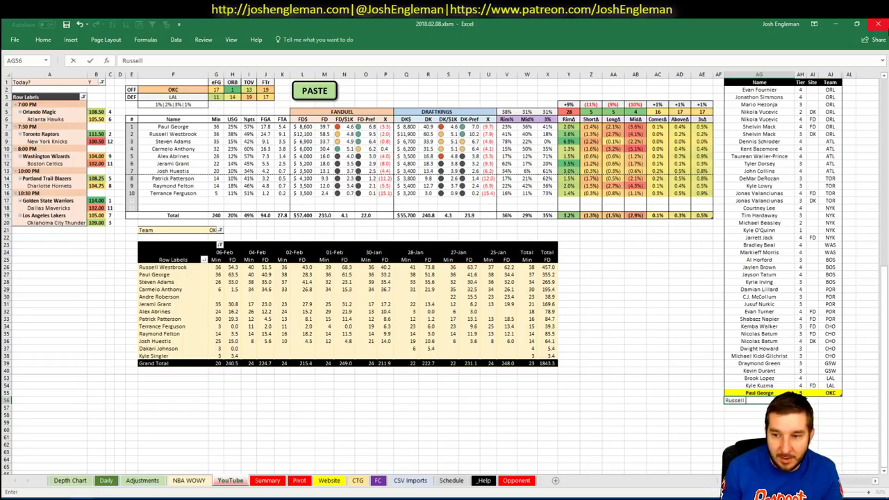
pyautogui.write(' Westbrook')
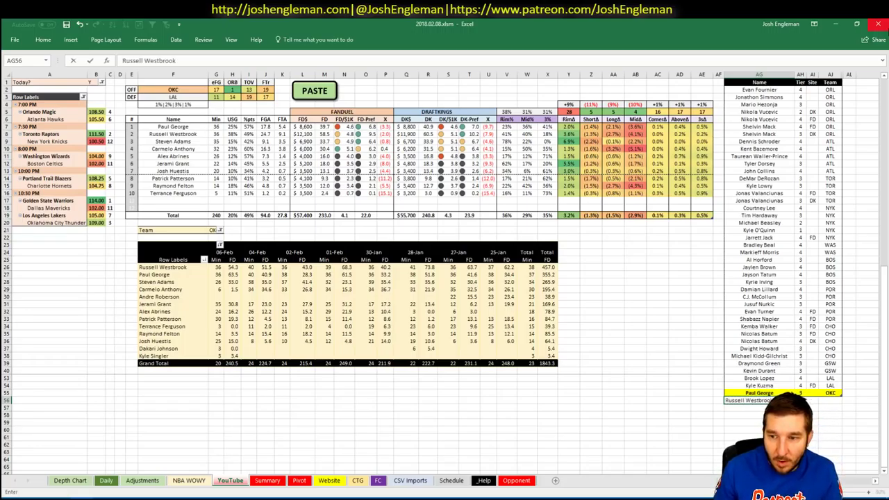
pyautogui.press('Return')
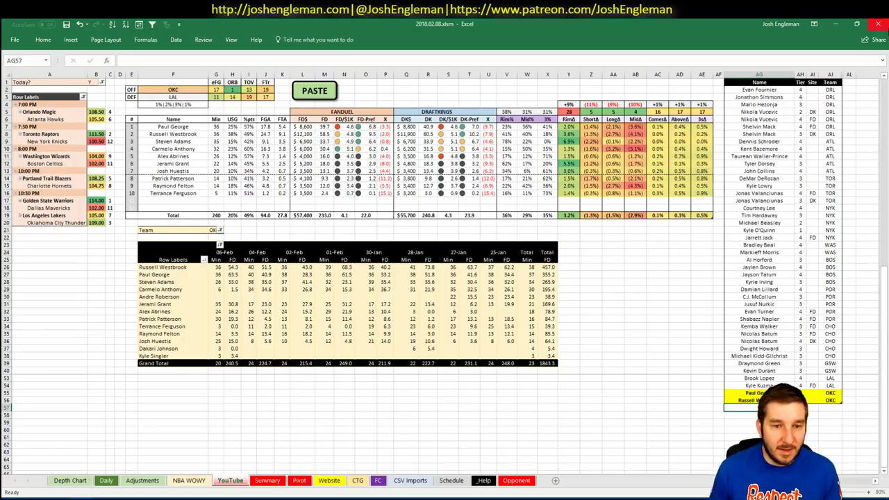
# - Add Steven Adams and Carmelo Anthony to the OKC rows, then save the workbook
pyautogui.write('Steve')
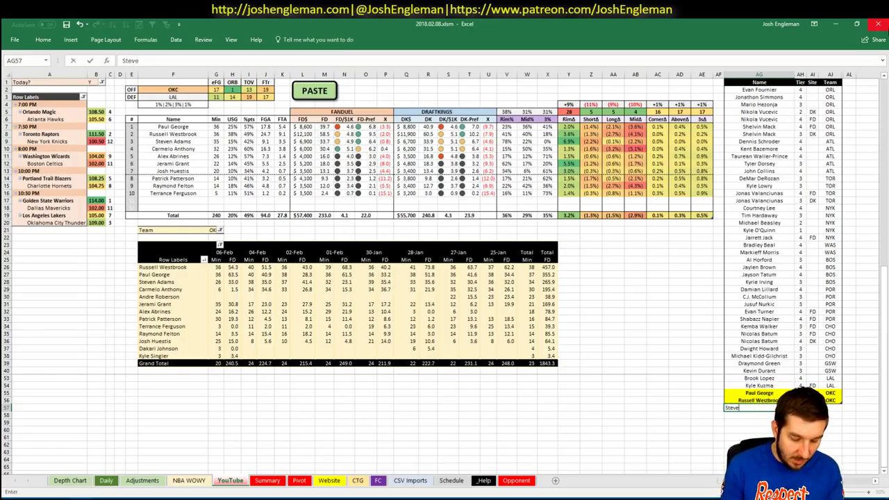
pyautogui.write('n Adams')
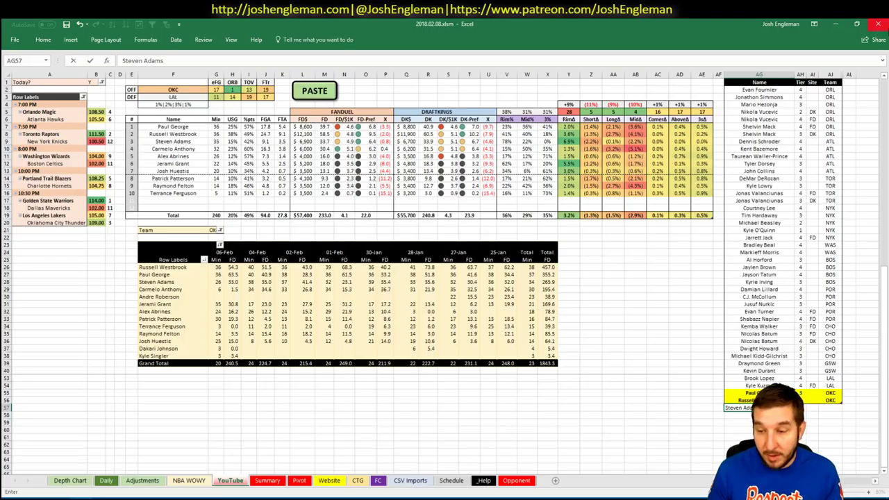
pyautogui.press('Tab')
pyautogui.press('Return')
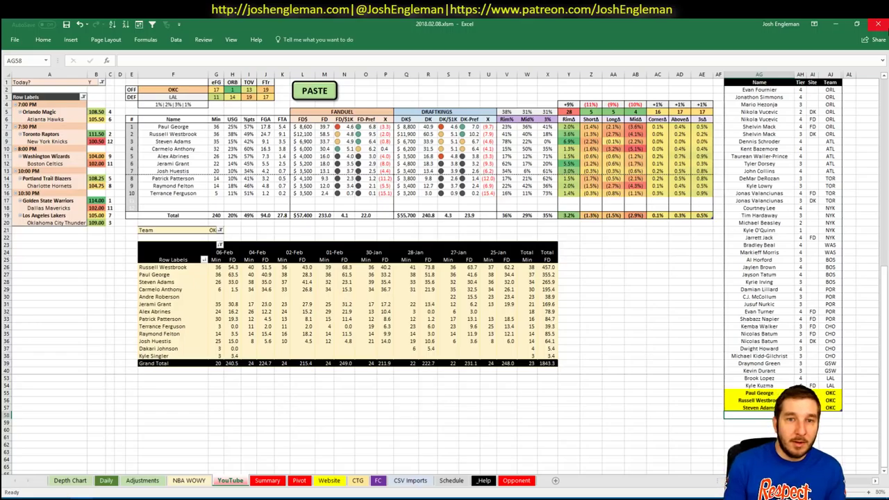
pyautogui.write('C')
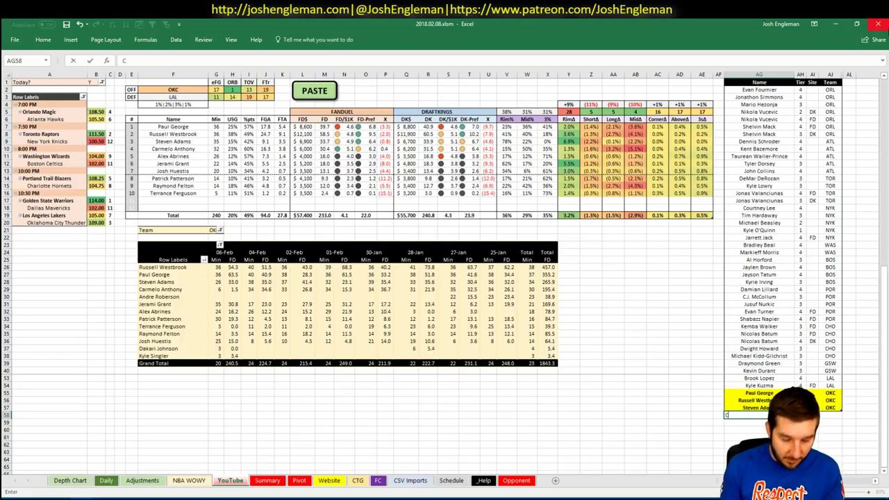
pyautogui.write('armelo Anthony')
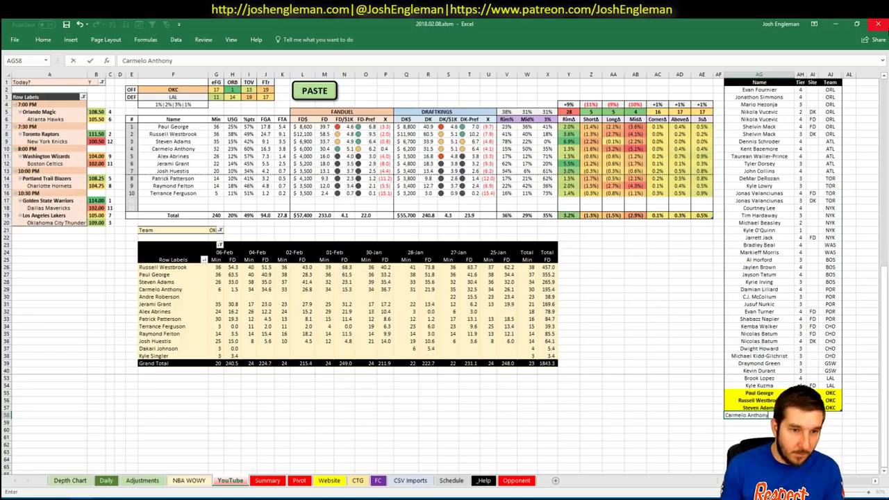
pyautogui.press('Tab')
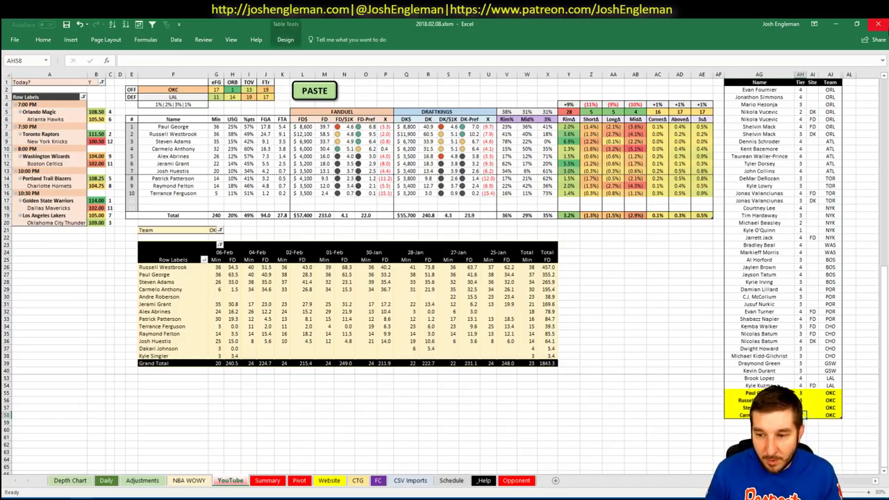
pyautogui.press('Return')
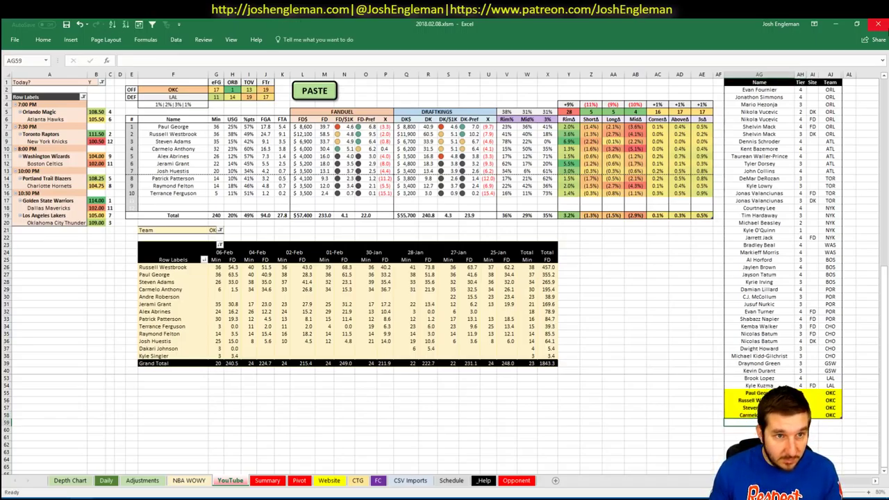
pyautogui.click(66, 24)
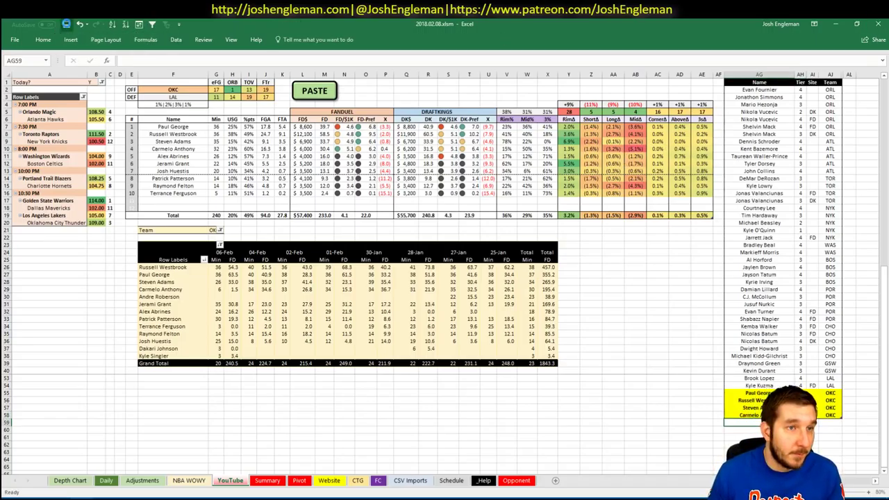
# - Reload Fantasy Cruncher's FanDuel NBA Lineup Cruncher from the Tools menu
pyautogui.hotkey('alt', 'Tab')
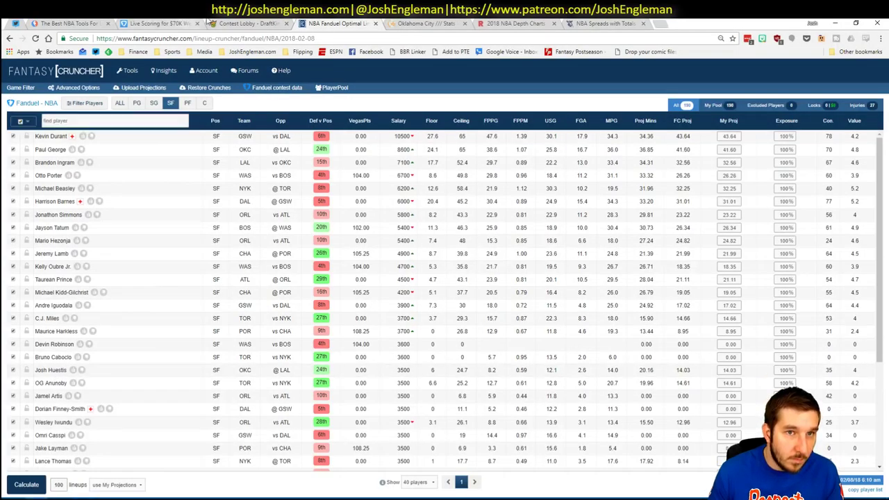
pyautogui.moveTo(129, 70)
pyautogui.moveTo(142, 93)
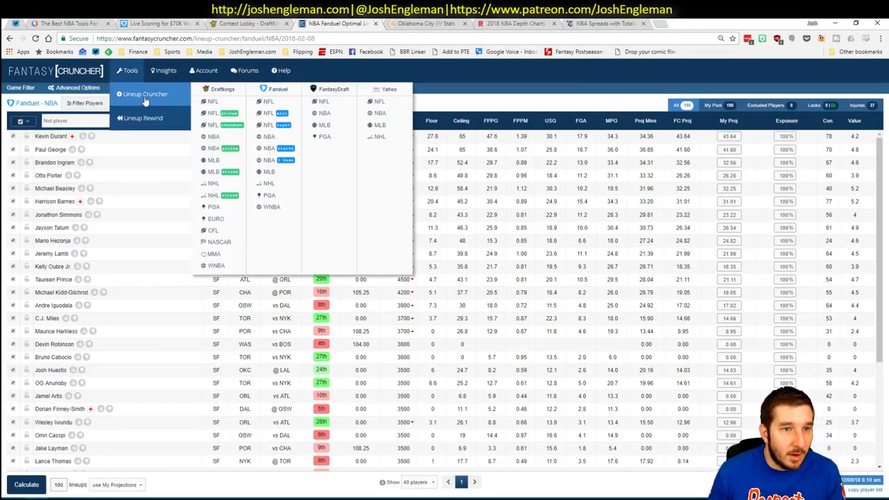
pyautogui.click(291, 138)
# - Open Excel's Daily projections sheet and sort the player projections
pyautogui.hotkey('alt', 'Tab')
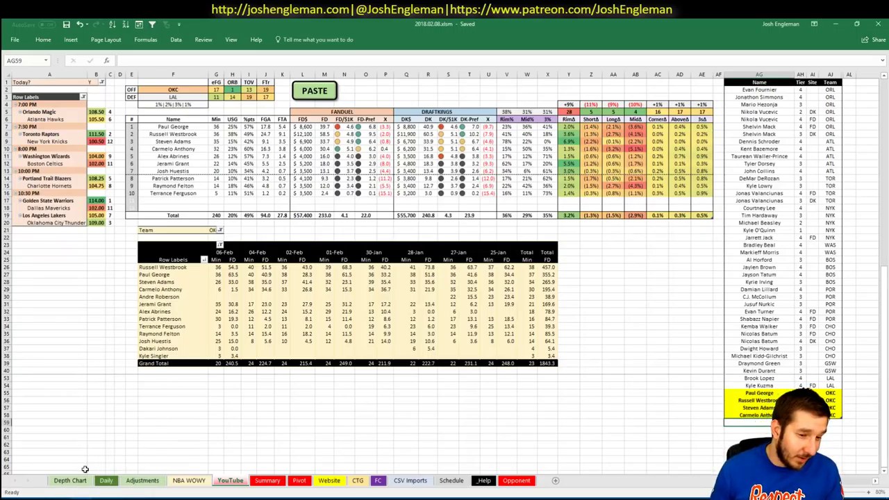
pyautogui.hotkey('alt', 'Tab')
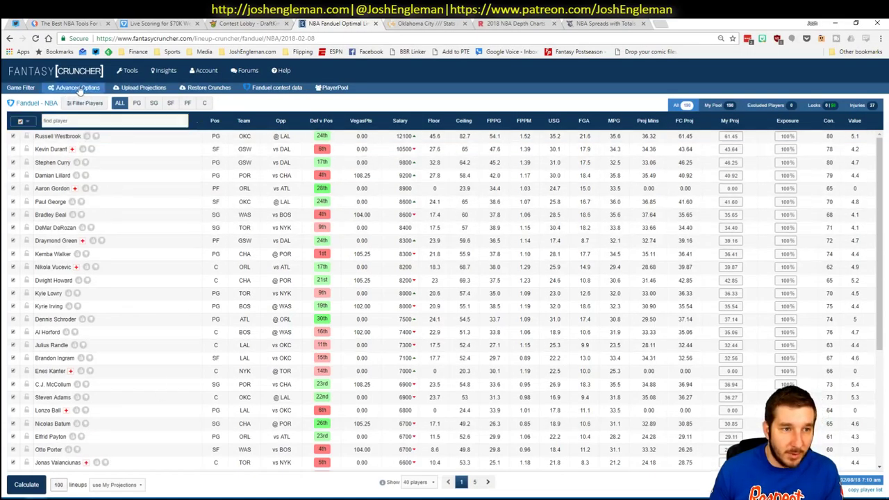
pyautogui.moveTo(120, 82)
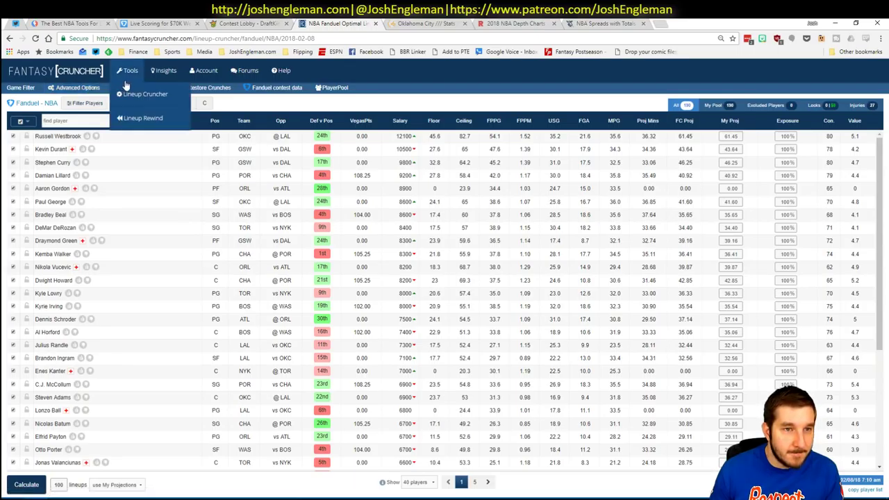
pyautogui.hotkey('alt', 'Tab')
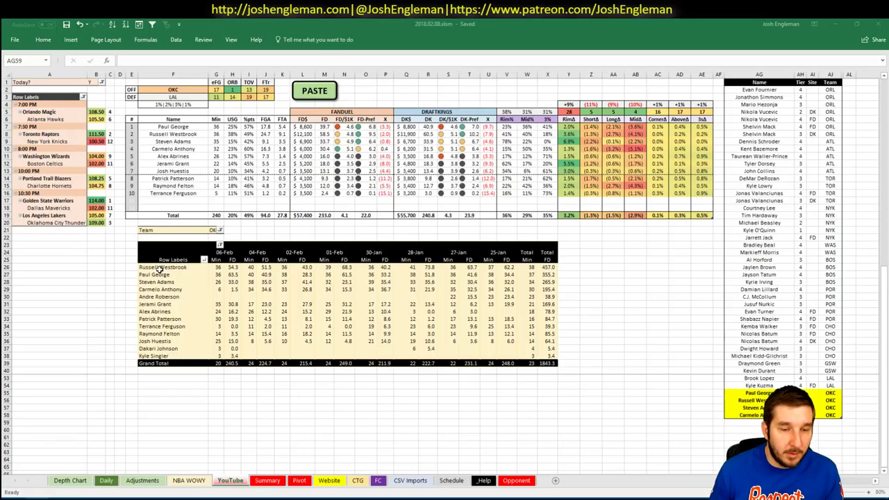
pyautogui.click(106, 481)
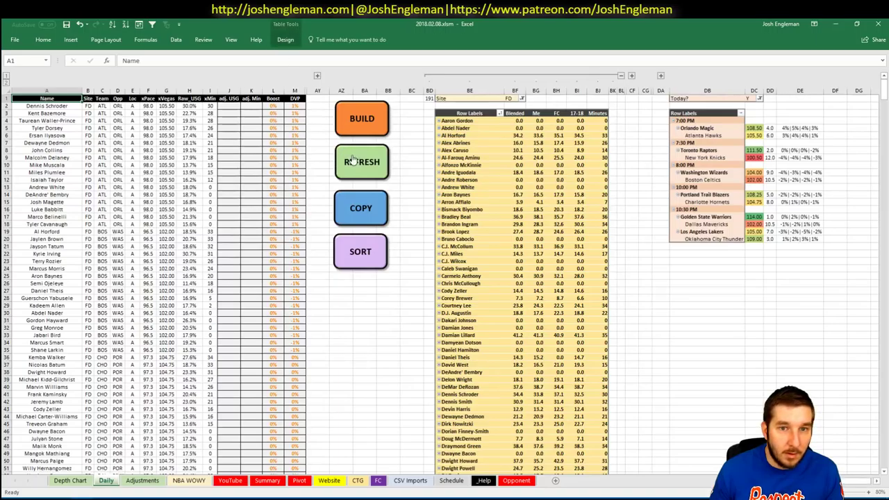
pyautogui.click(361, 240)
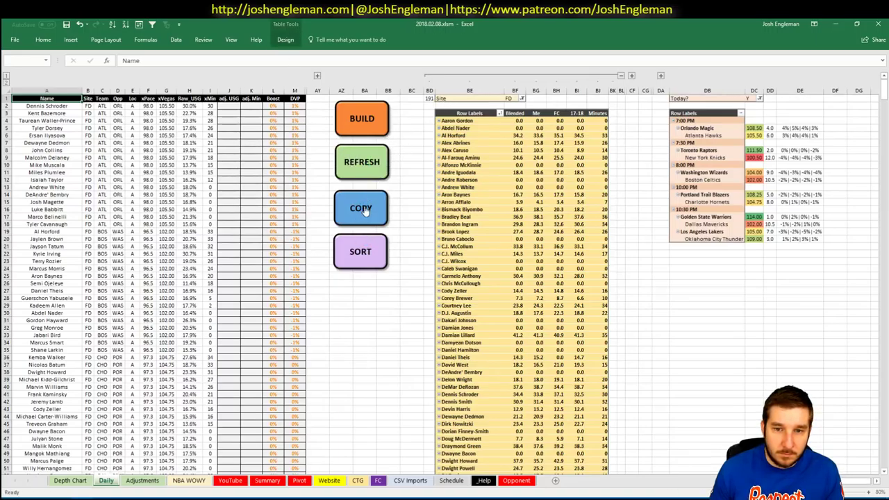
# - Copy the Daily sheet's projections and upload all 191 into Fantasy Cruncher's My Proj column
pyautogui.click(361, 206)
pyautogui.hotkey('alt', 'Tab')
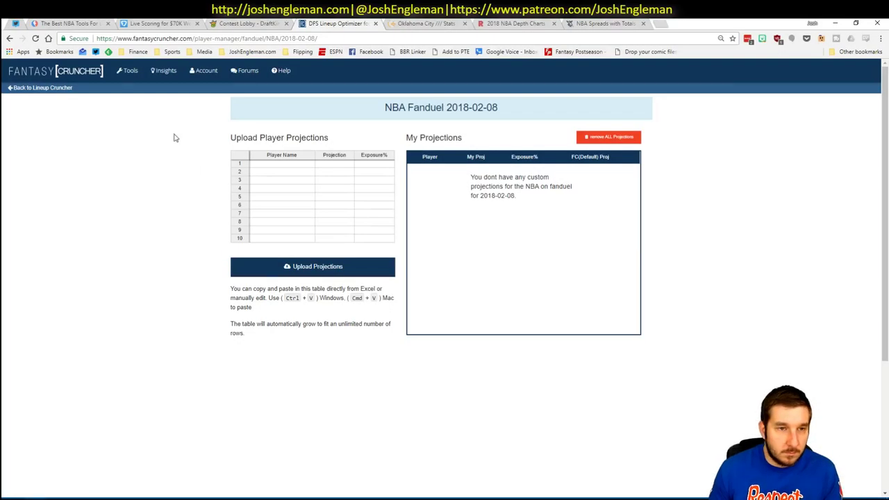
pyautogui.click(275, 162)
pyautogui.hotkey('ctrl', 'v')
pyautogui.click(332, 270)
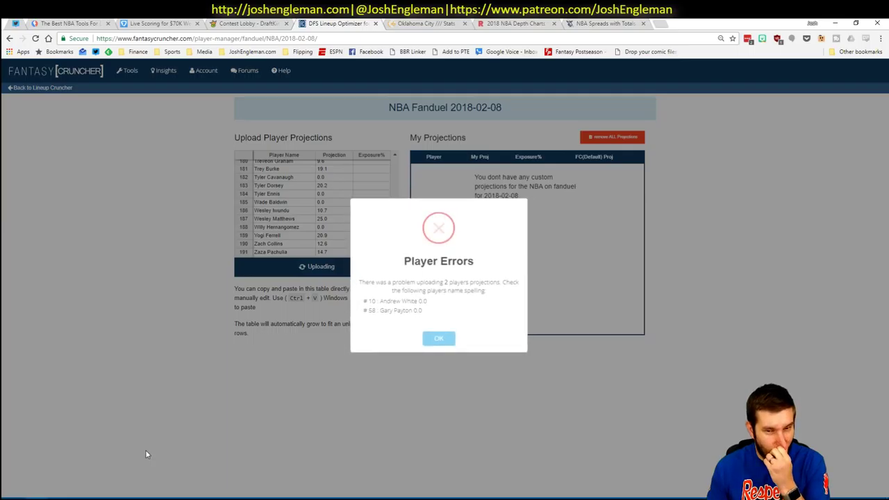
pyautogui.click(437, 341)
pyautogui.click(32, 88)
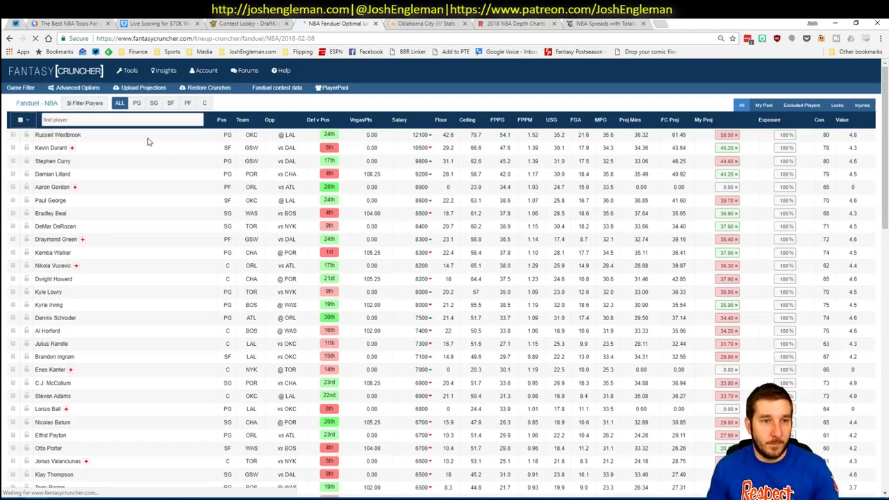
# - Set lineup randomness to 10% in Advanced Options and calculate the FanDuel lineups
pyautogui.click(84, 88)
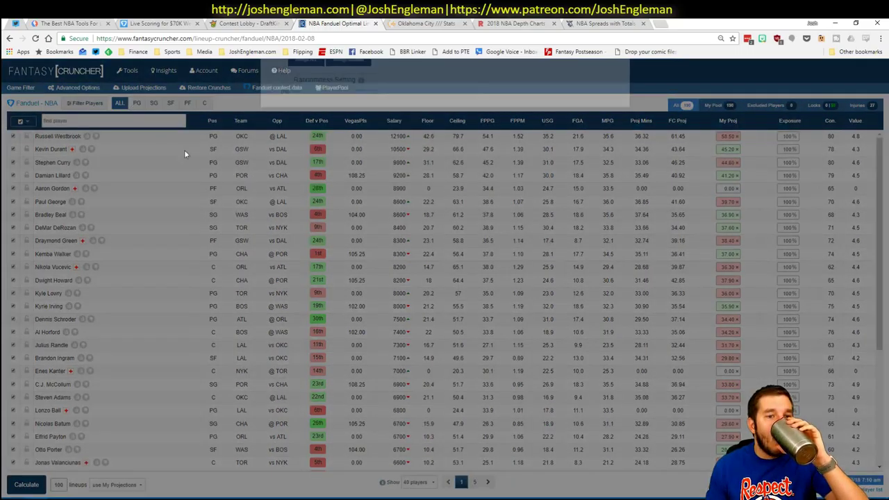
pyautogui.click(300, 297)
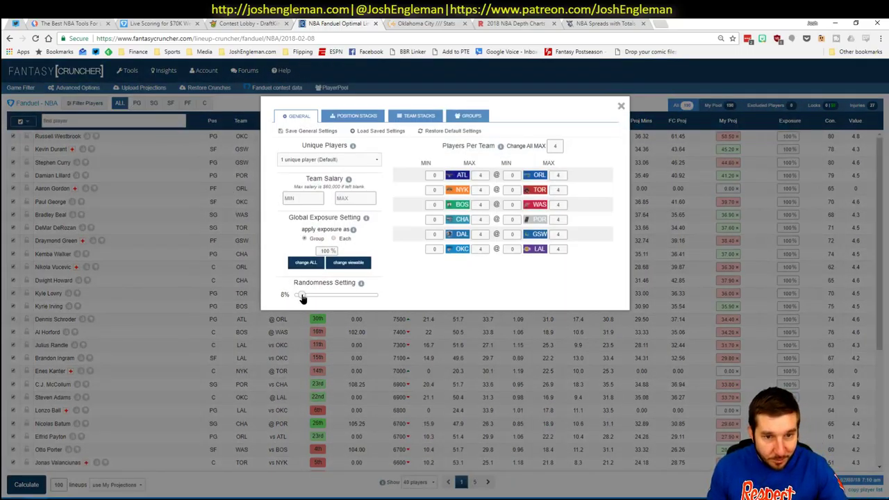
pyautogui.moveTo(304, 298); pyautogui.dragTo(305, 298)
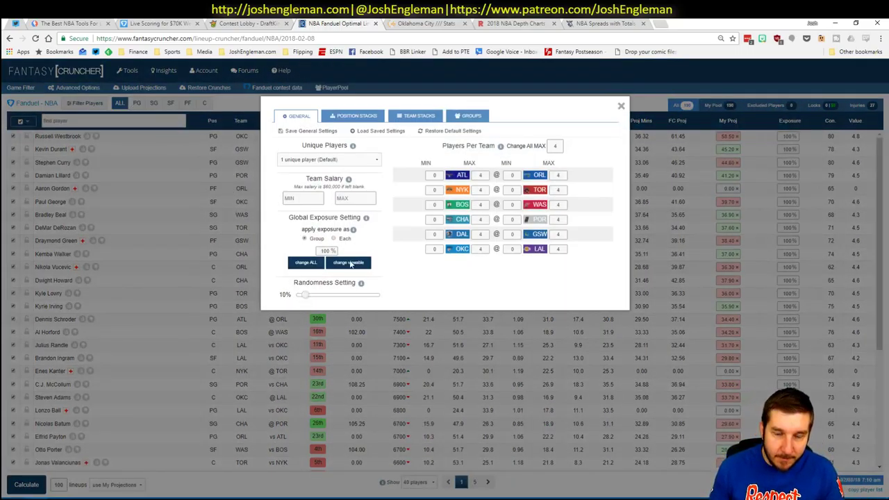
pyautogui.click(621, 107)
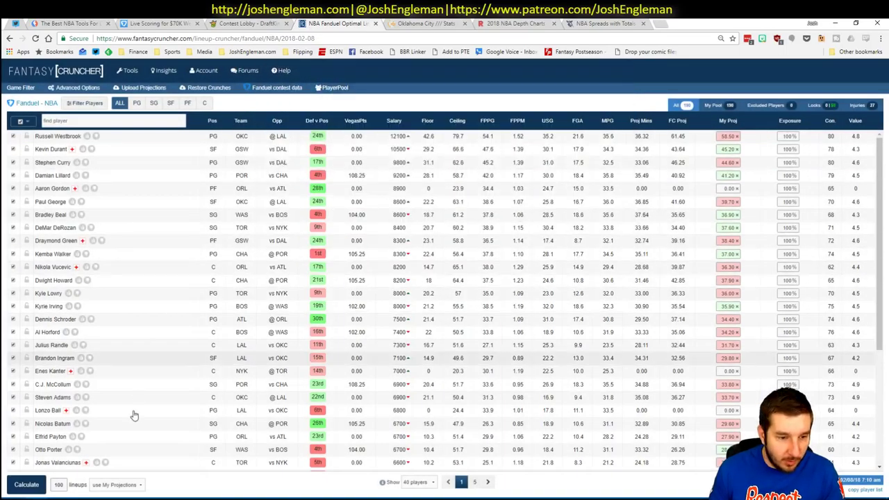
pyautogui.click(27, 484)
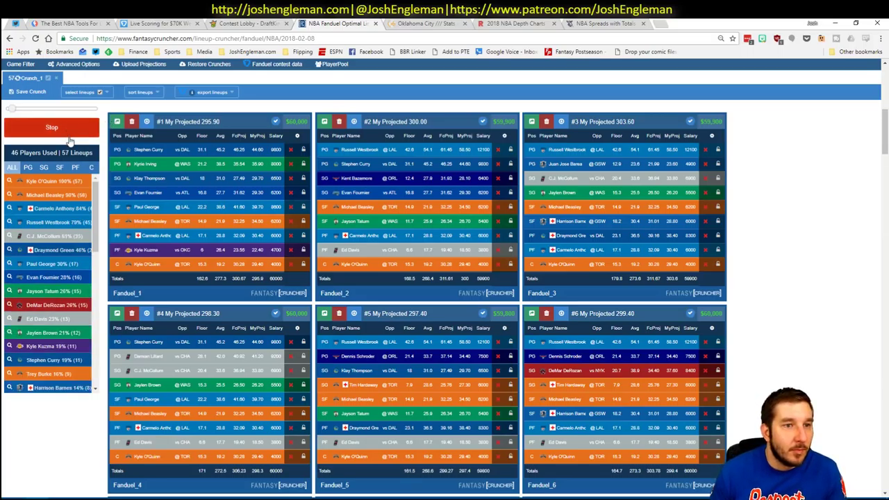
# - Sort FanDuel lineups by projection and require O'Quinn, Beasley, Westbrook and Paul George
pyautogui.click(139, 93)
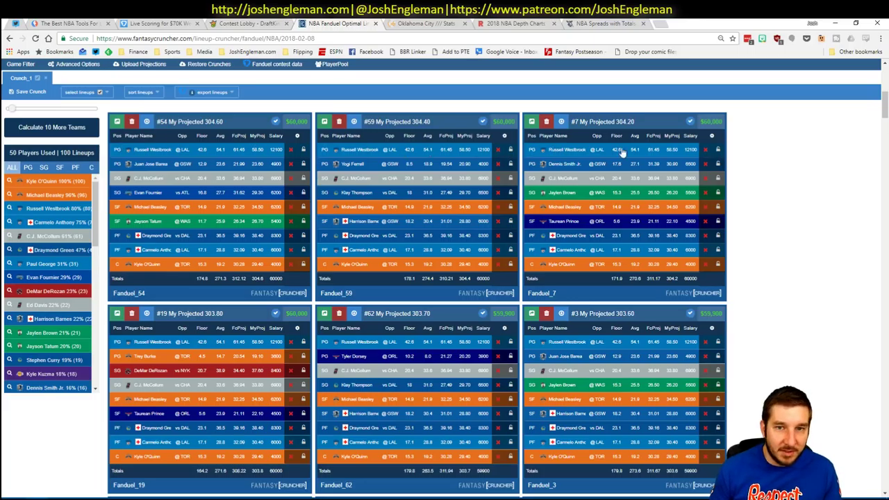
pyautogui.click(11, 180)
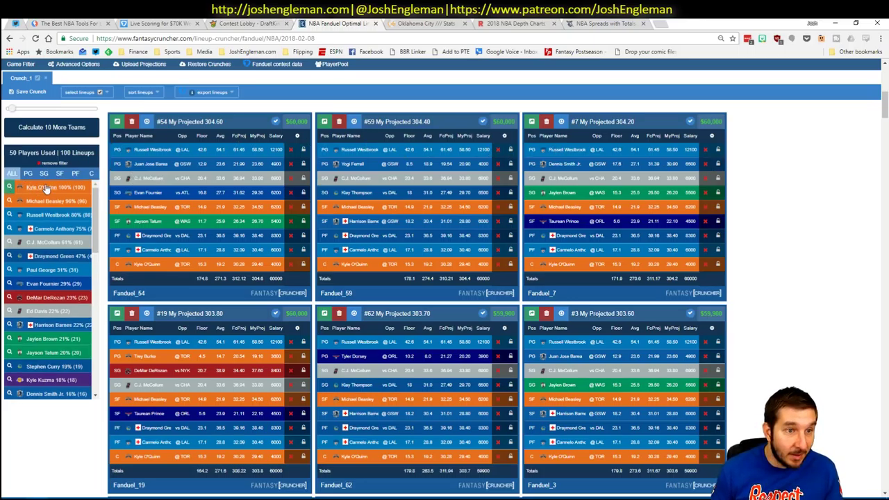
pyautogui.click(10, 202)
pyautogui.click(10, 218)
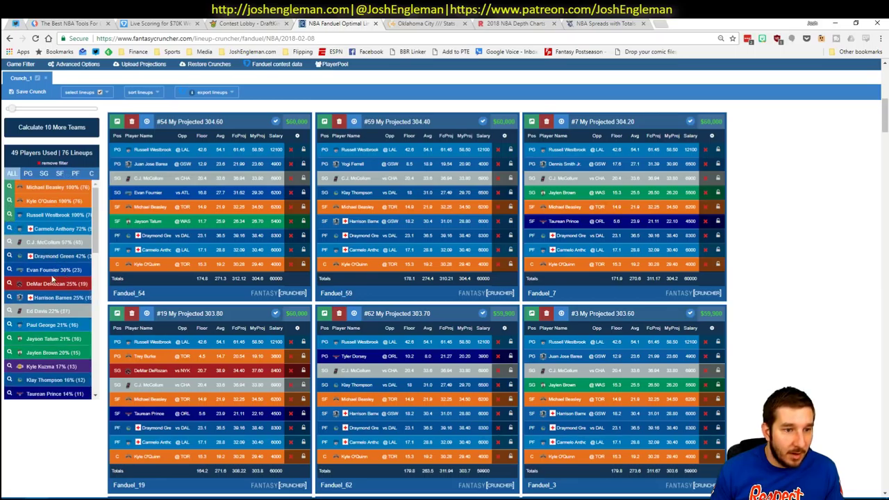
pyautogui.click(8, 324)
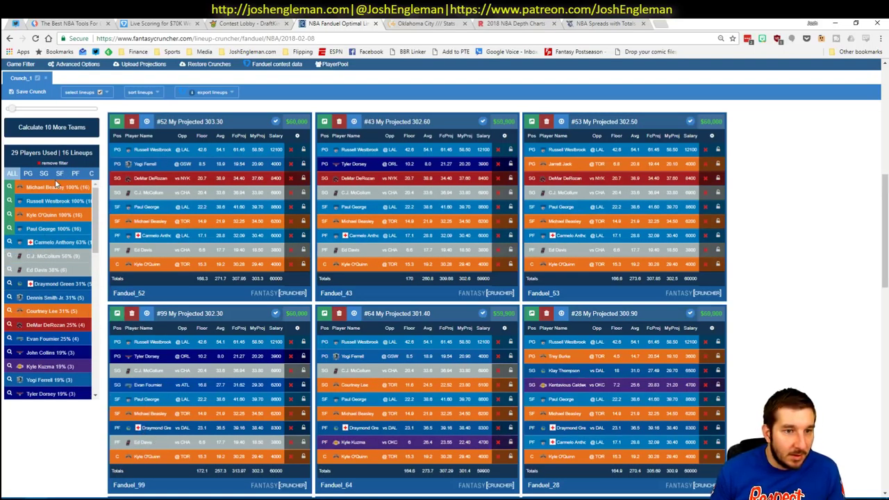
# - Review exposure across the PG, SG, SF, PF and C tabs, then also require Evan Fournier
pyautogui.click(29, 174)
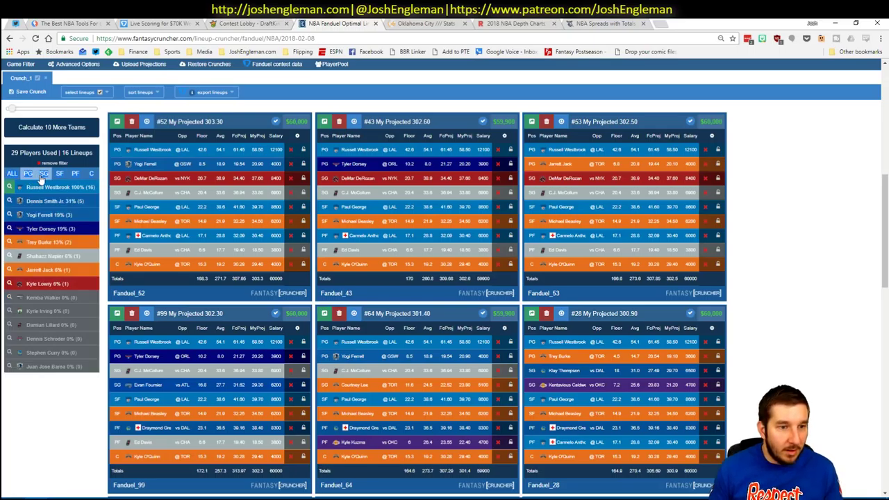
pyautogui.click(43, 175)
pyautogui.click(59, 174)
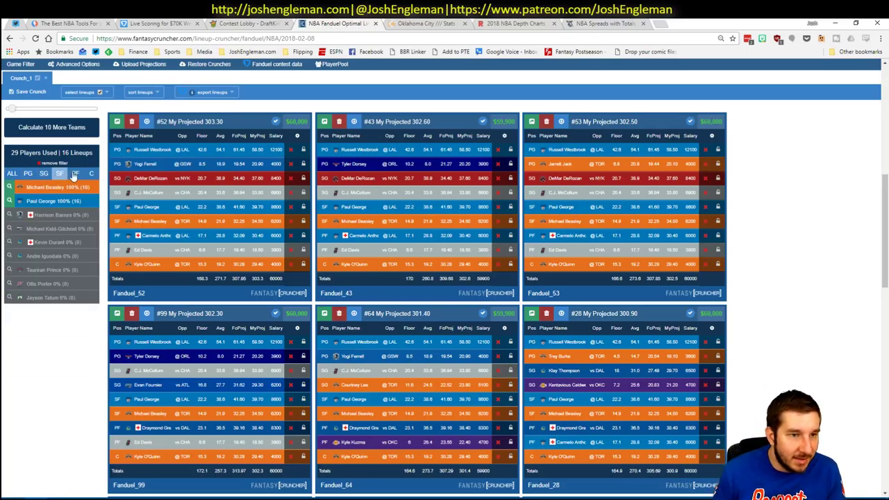
pyautogui.click(75, 175)
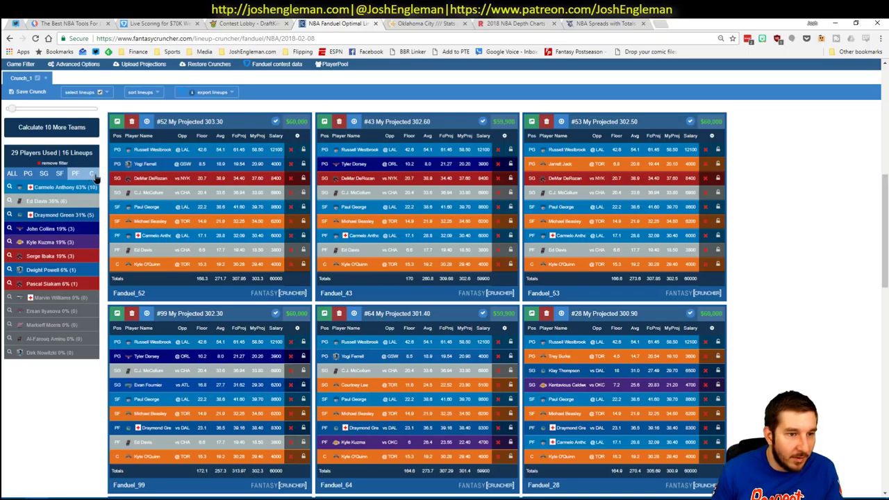
pyautogui.click(91, 174)
pyautogui.click(75, 174)
pyautogui.click(44, 175)
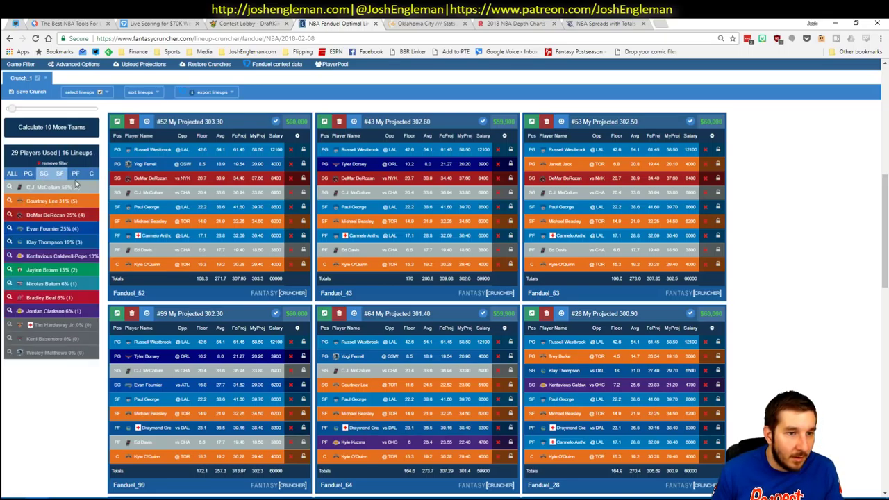
pyautogui.click(10, 229)
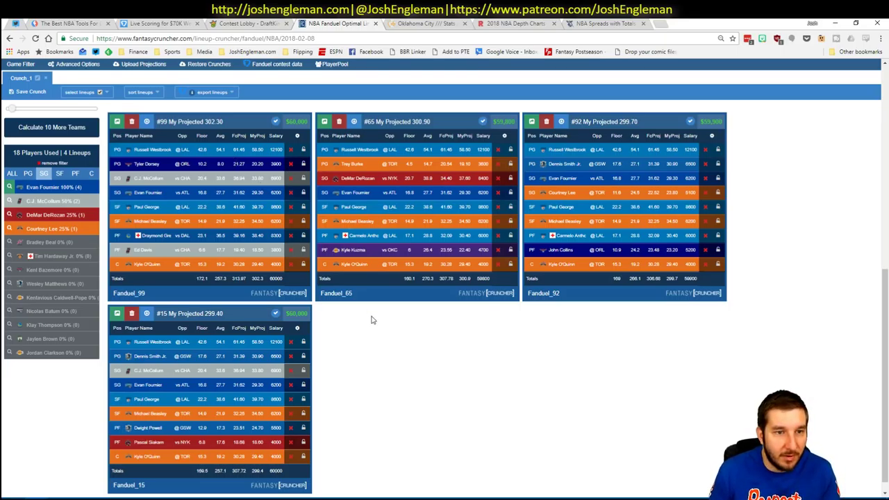
pyautogui.scroll(10, 125, 79)
# - Paste the Excel player projections into the DraftKings NBA upload table and upload them
pyautogui.moveTo(128, 70)
pyautogui.moveTo(141, 98)
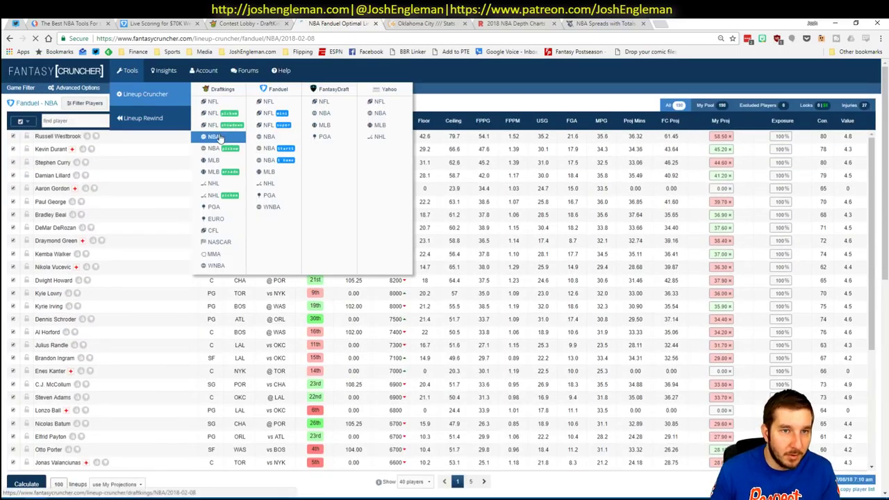
pyautogui.click(210, 112)
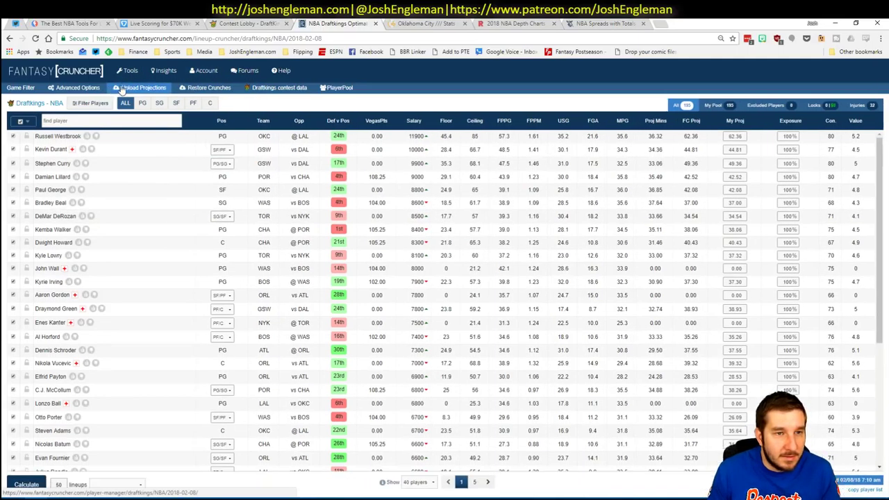
pyautogui.click(340, 88)
pyautogui.hotkey('alt', 'Tab')
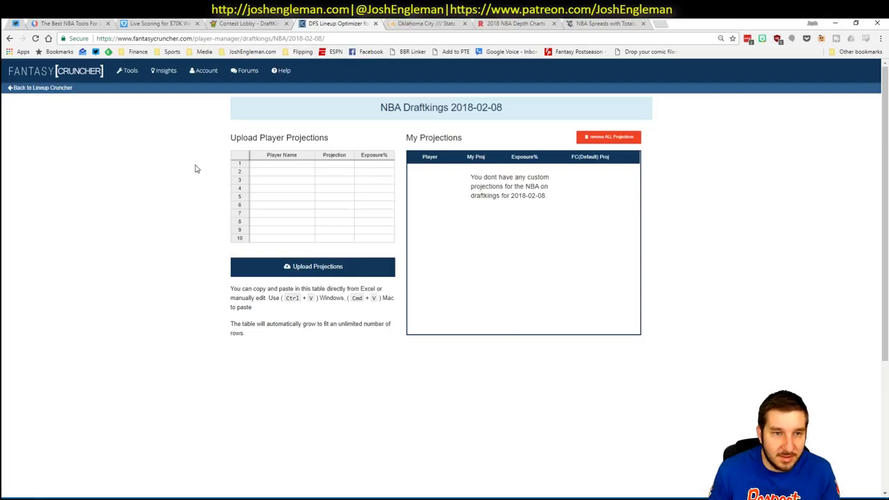
pyautogui.hotkey('alt', 'Tab')
pyautogui.click(269, 166)
pyautogui.hotkey('ctrl', 'v')
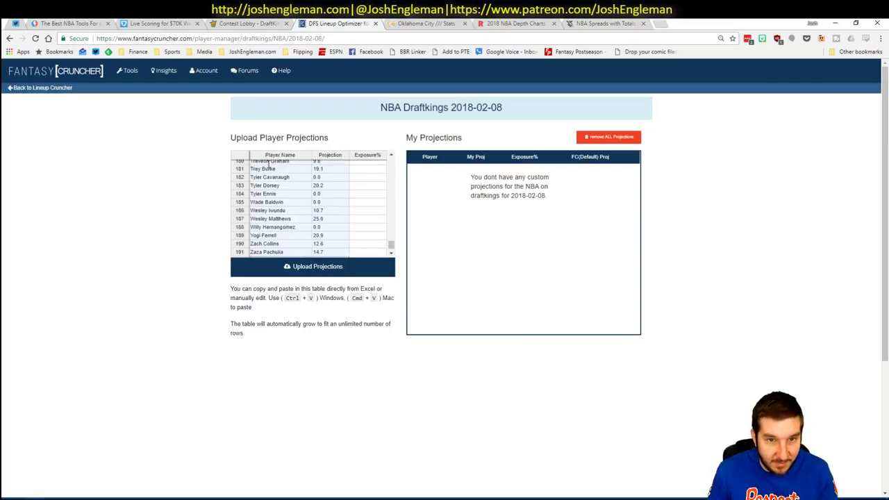
pyautogui.click(312, 265)
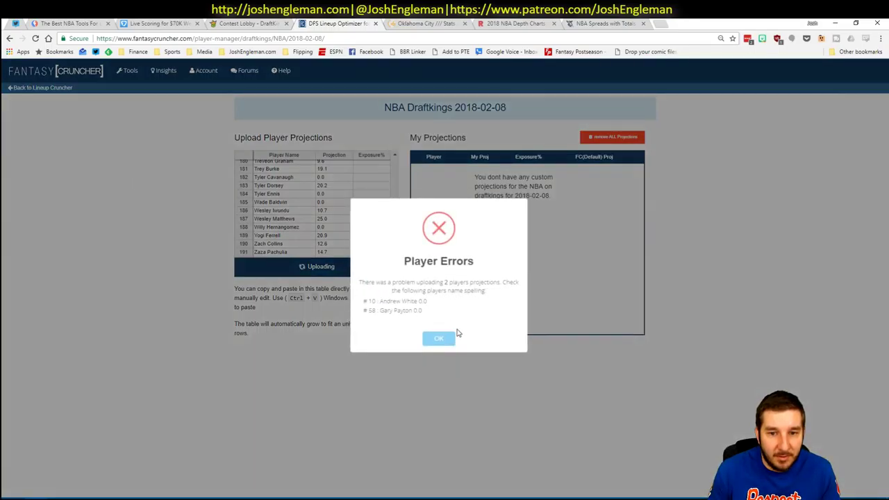
pyautogui.click(448, 338)
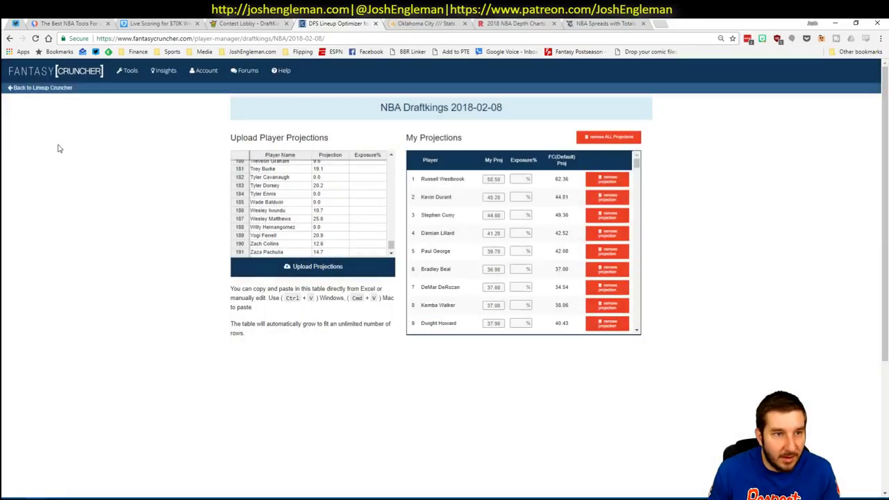
# - Set lineup randomness to 10%, use My Projections, and calculate 100 DraftKings lineups
pyautogui.click(25, 89)
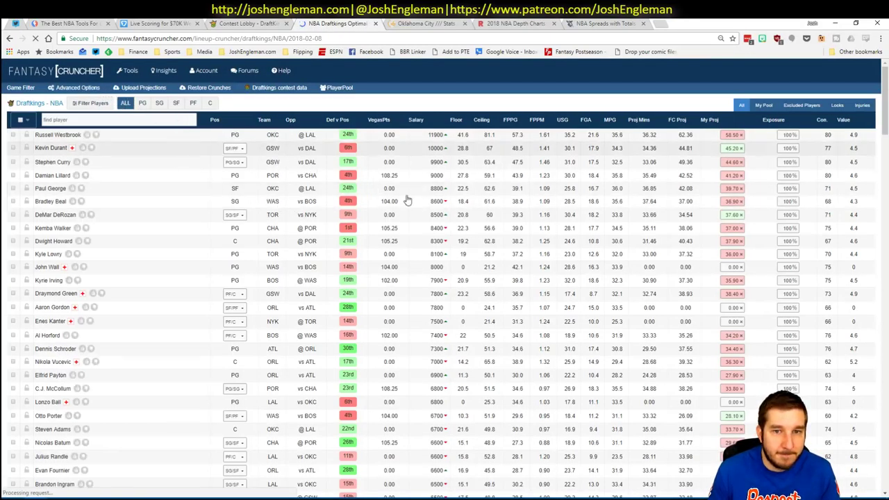
pyautogui.click(78, 88)
pyautogui.moveTo(299, 379); pyautogui.dragTo(303, 376)
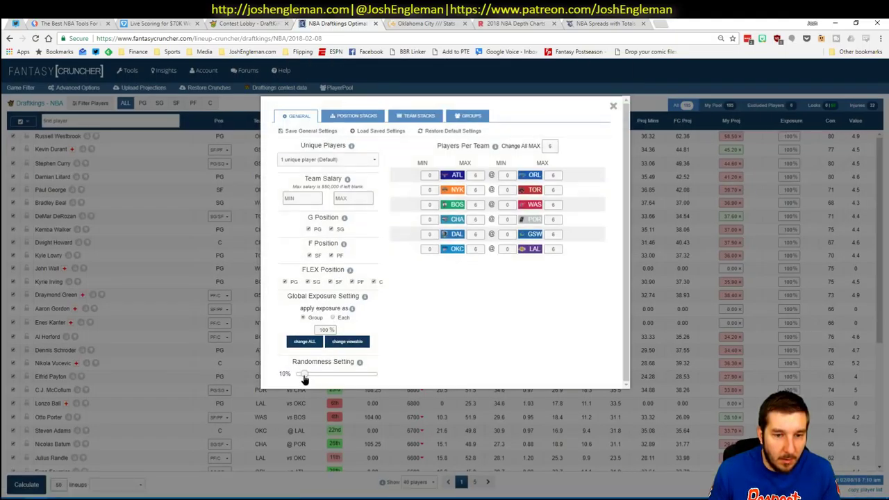
pyautogui.click(614, 106)
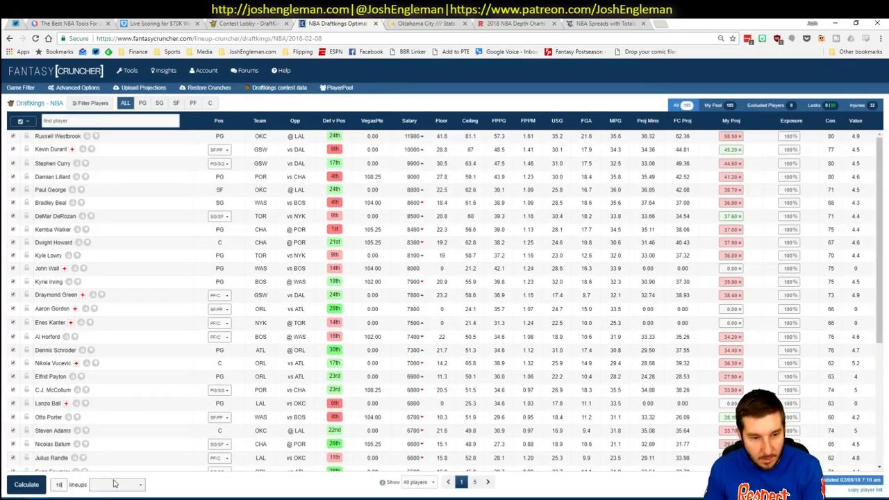
pyautogui.click(117, 485)
pyautogui.click(114, 450)
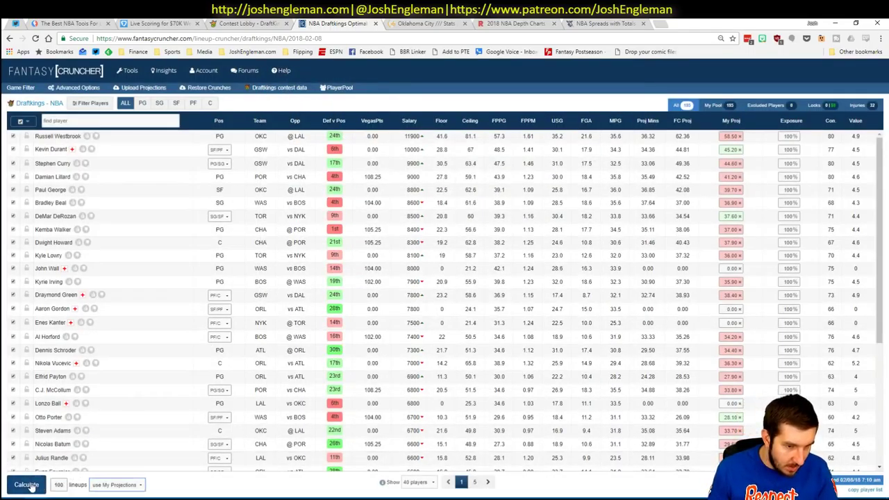
pyautogui.click(28, 484)
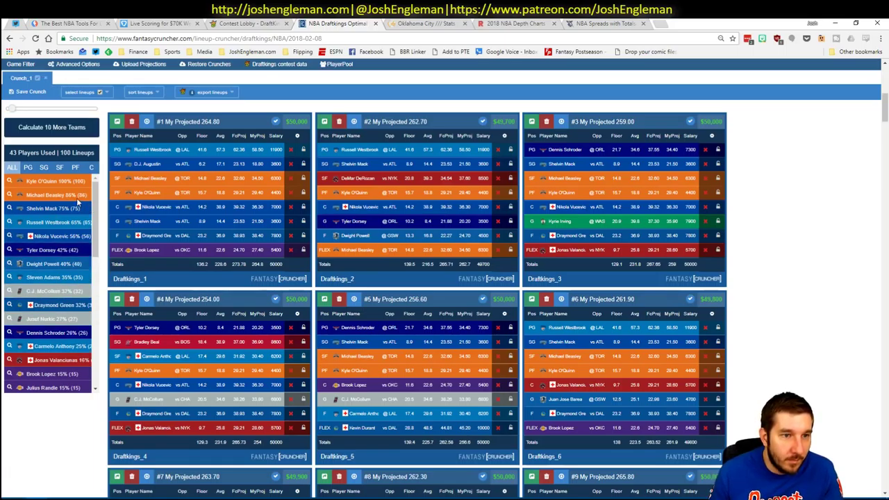
# - Filter DraftKings lineups to Shelvin Mack, Tyler Dorsey and Dwight Powell, sorted by projected score
pyautogui.click(10, 215)
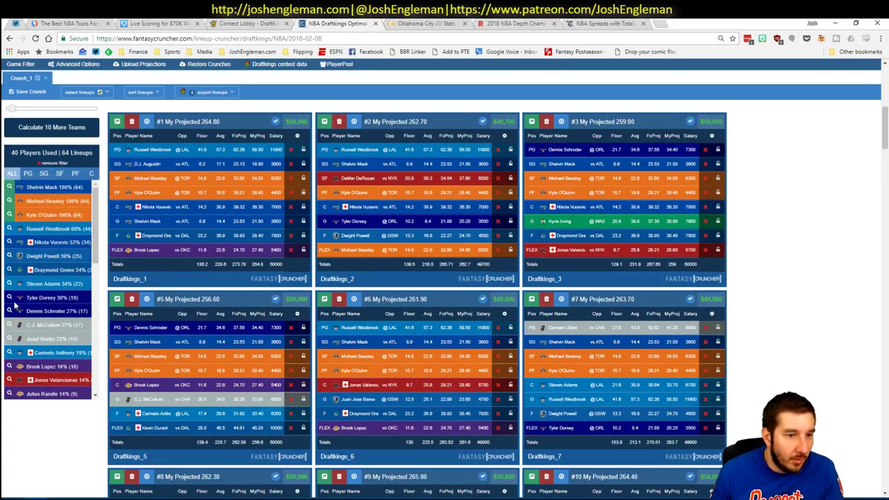
pyautogui.click(9, 300)
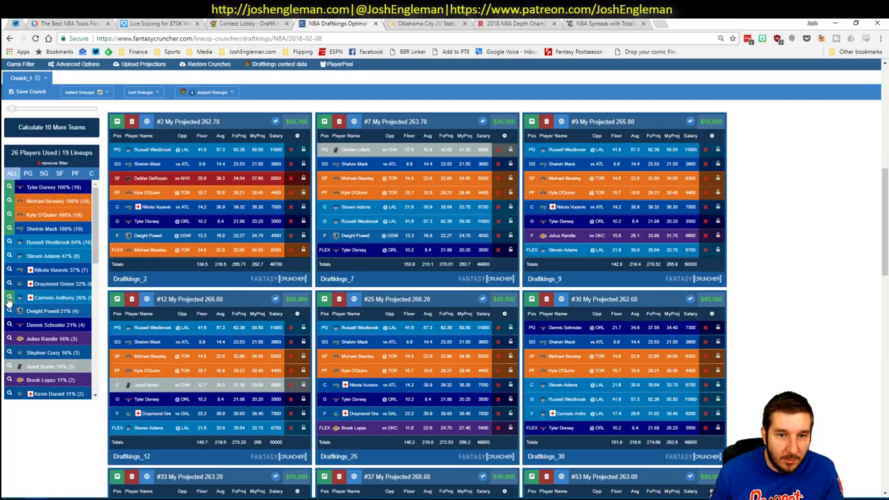
pyautogui.click(142, 92)
pyautogui.click(161, 137)
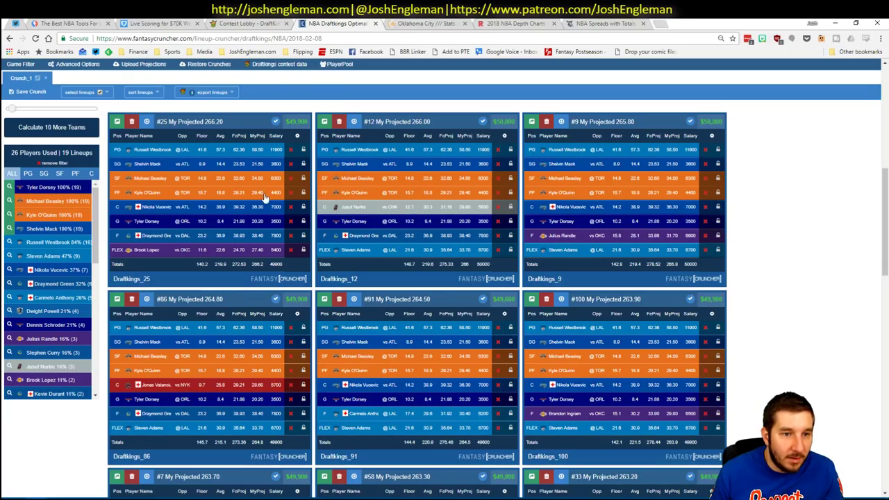
pyautogui.click(91, 173)
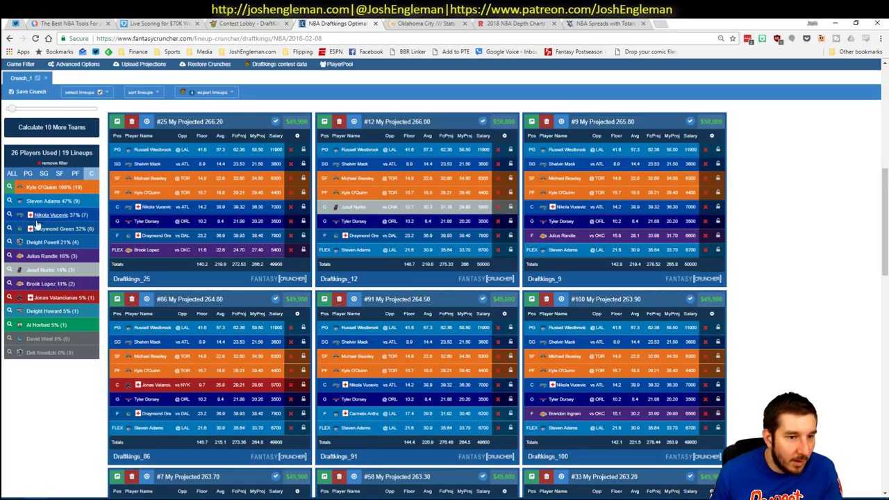
pyautogui.click(11, 242)
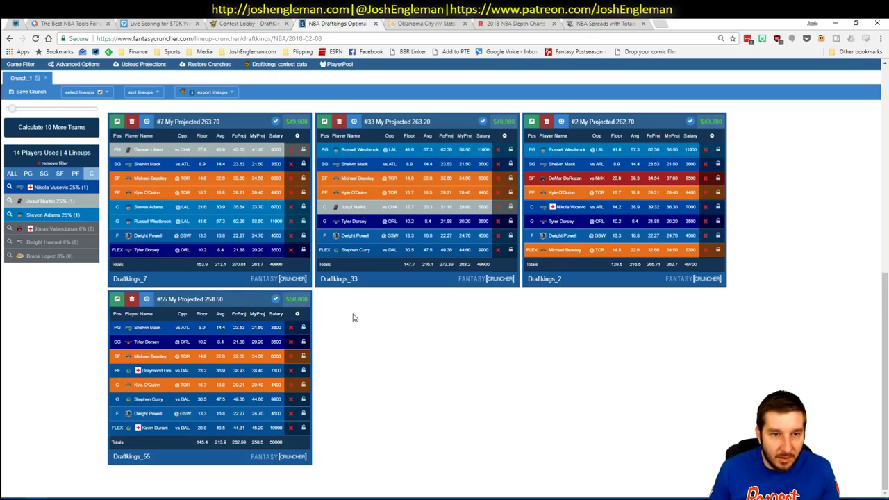
# - Return to Excel, cancel the pending projections copy, and select empty Daily sheet cells
pyautogui.hotkey('alt', 'Tab')
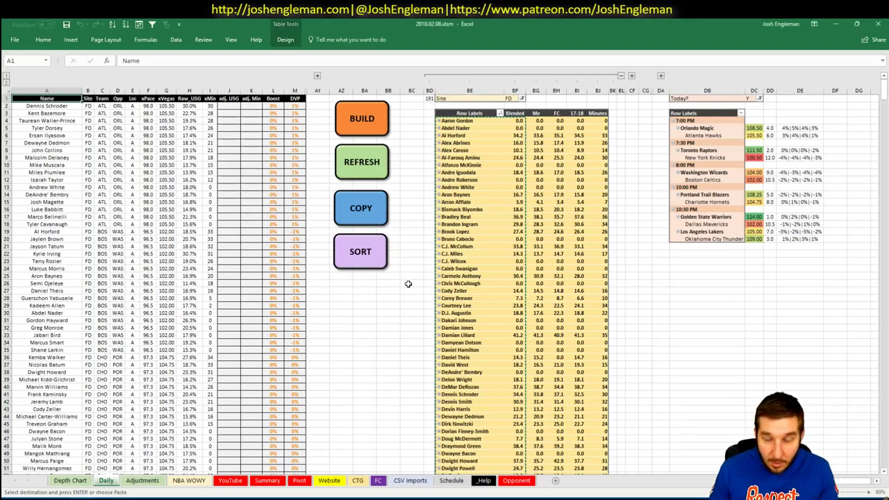
pyautogui.press('Escape')
pyautogui.click(382, 298)
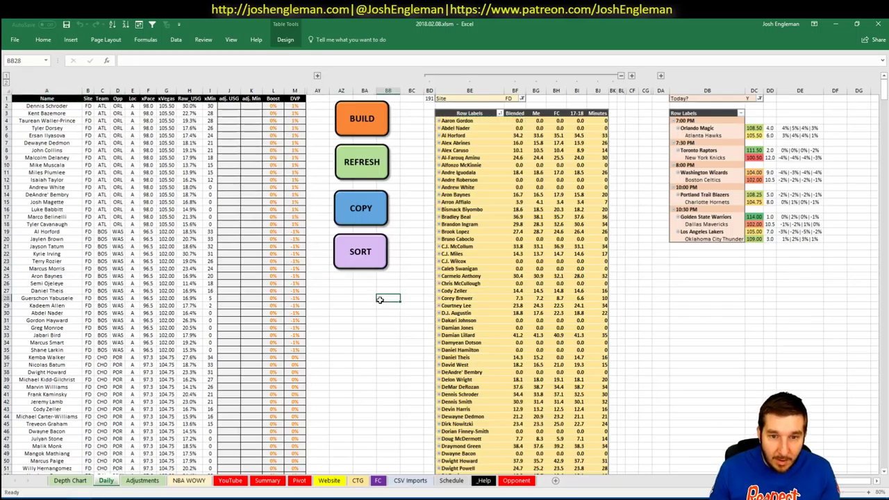
pyautogui.click(634, 299)
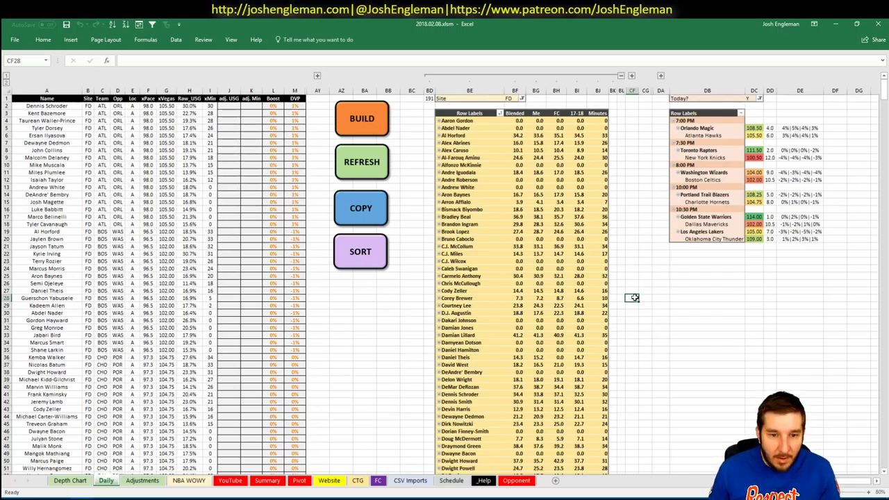
pyautogui.click(389, 306)
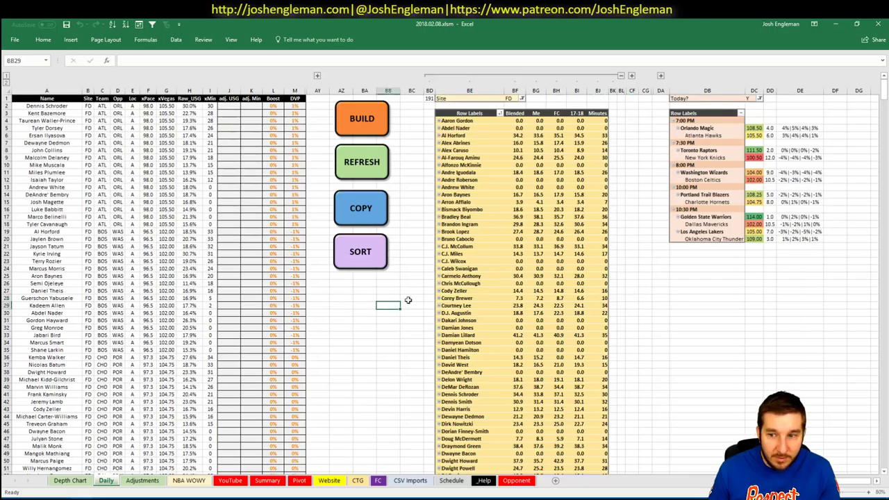